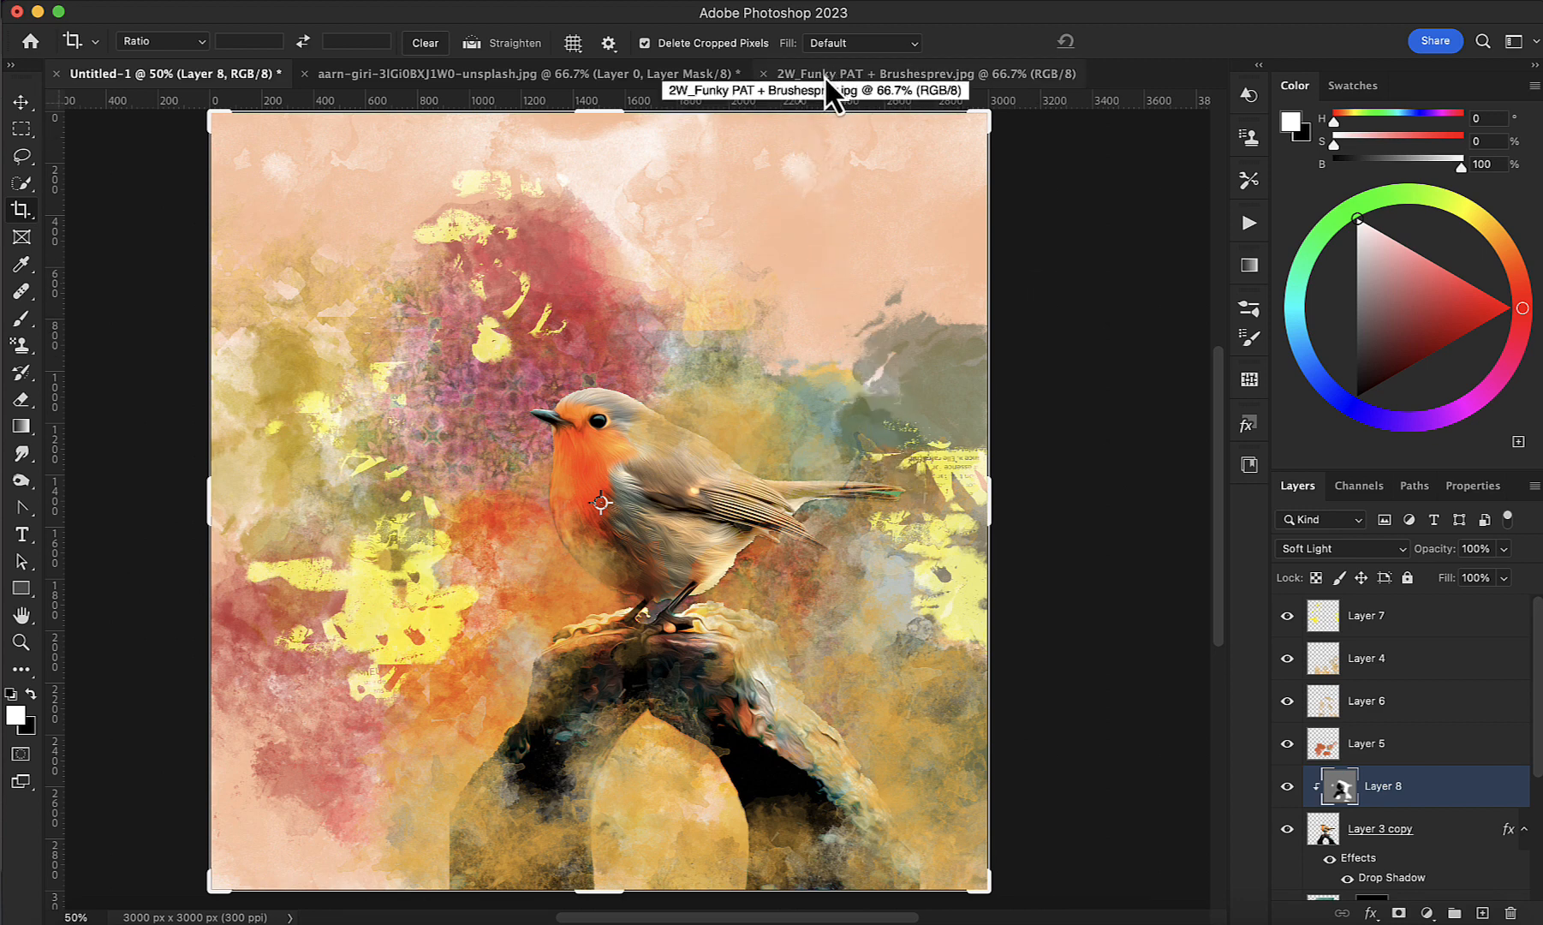
Step: View the 2W_Funky PAT preview, look through the 2W_Cozy Kit folder in Adobe Bridge, and return to Photoshop
click(795, 75)
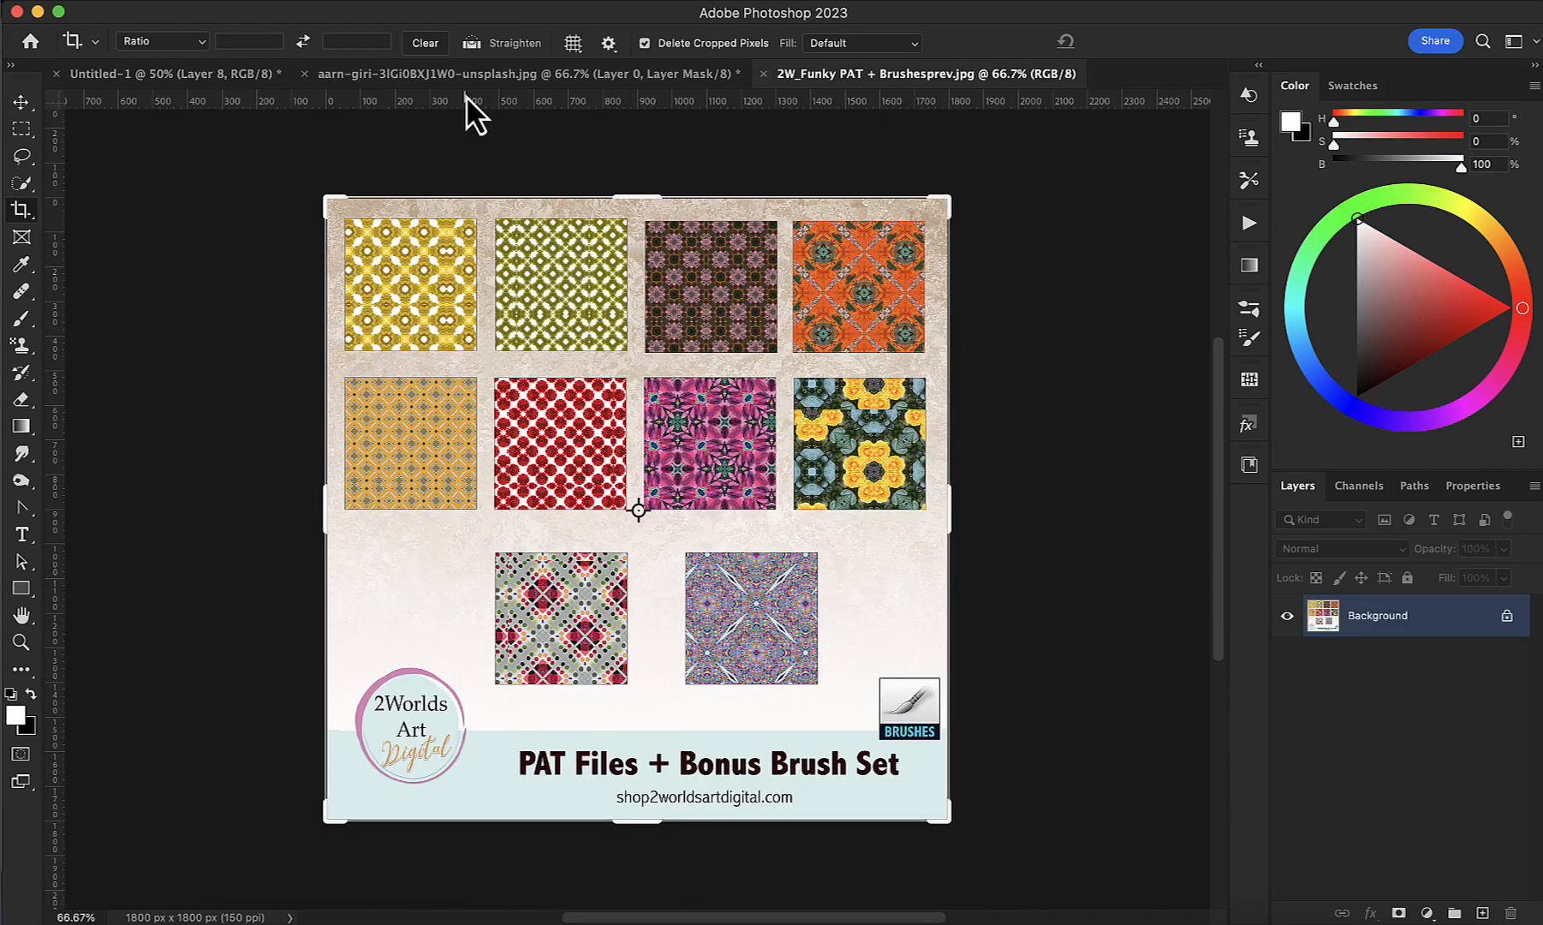
click(535, 915)
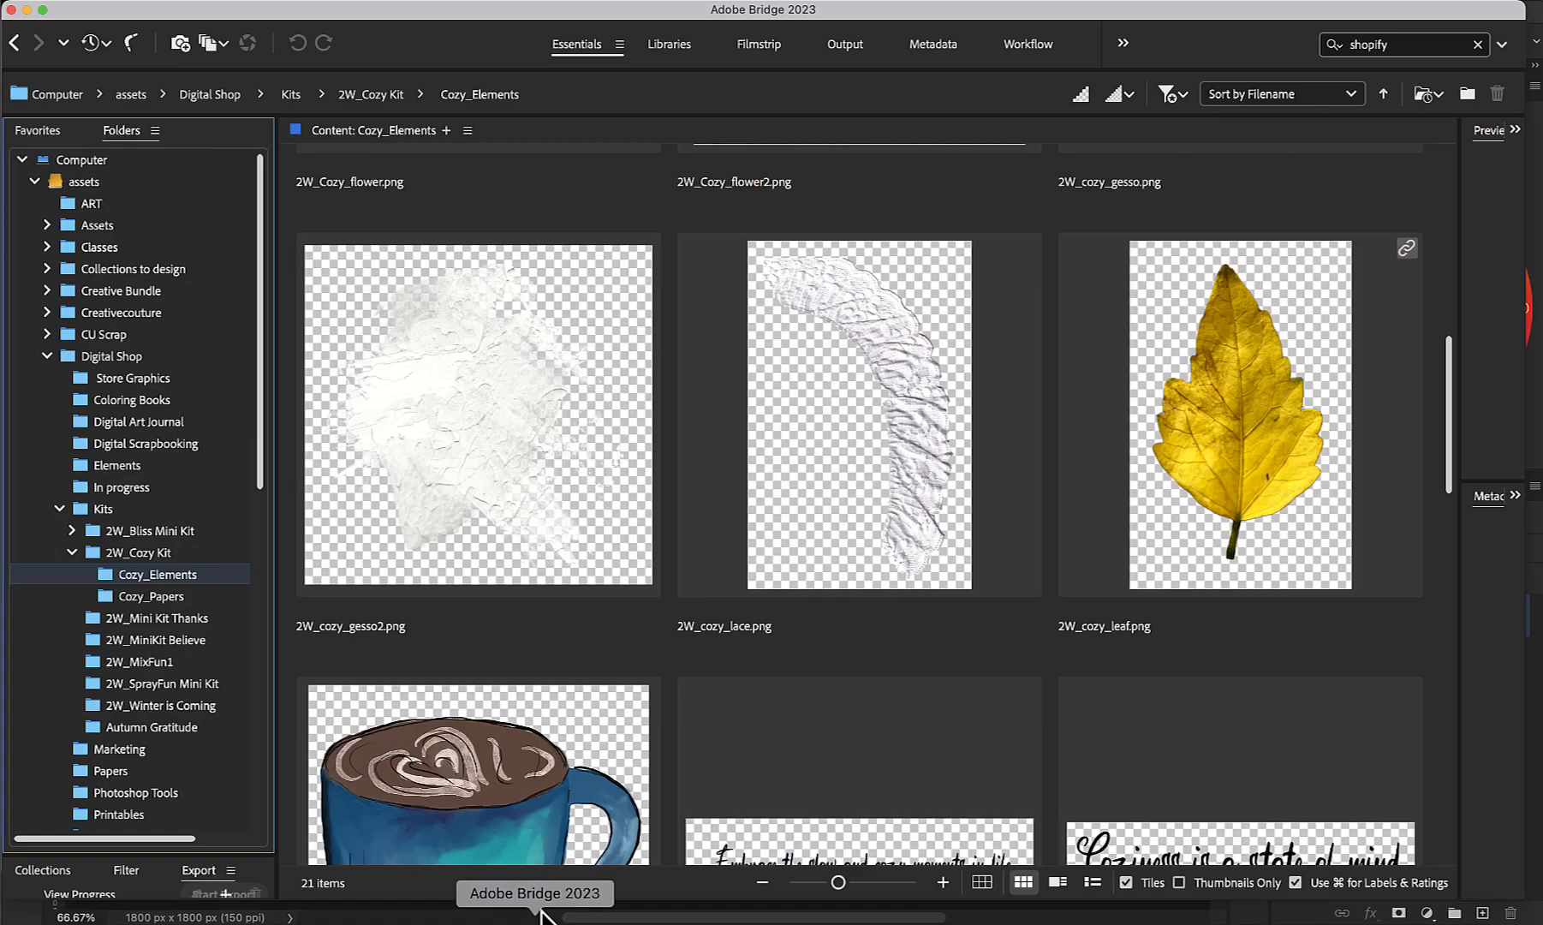
click(198, 555)
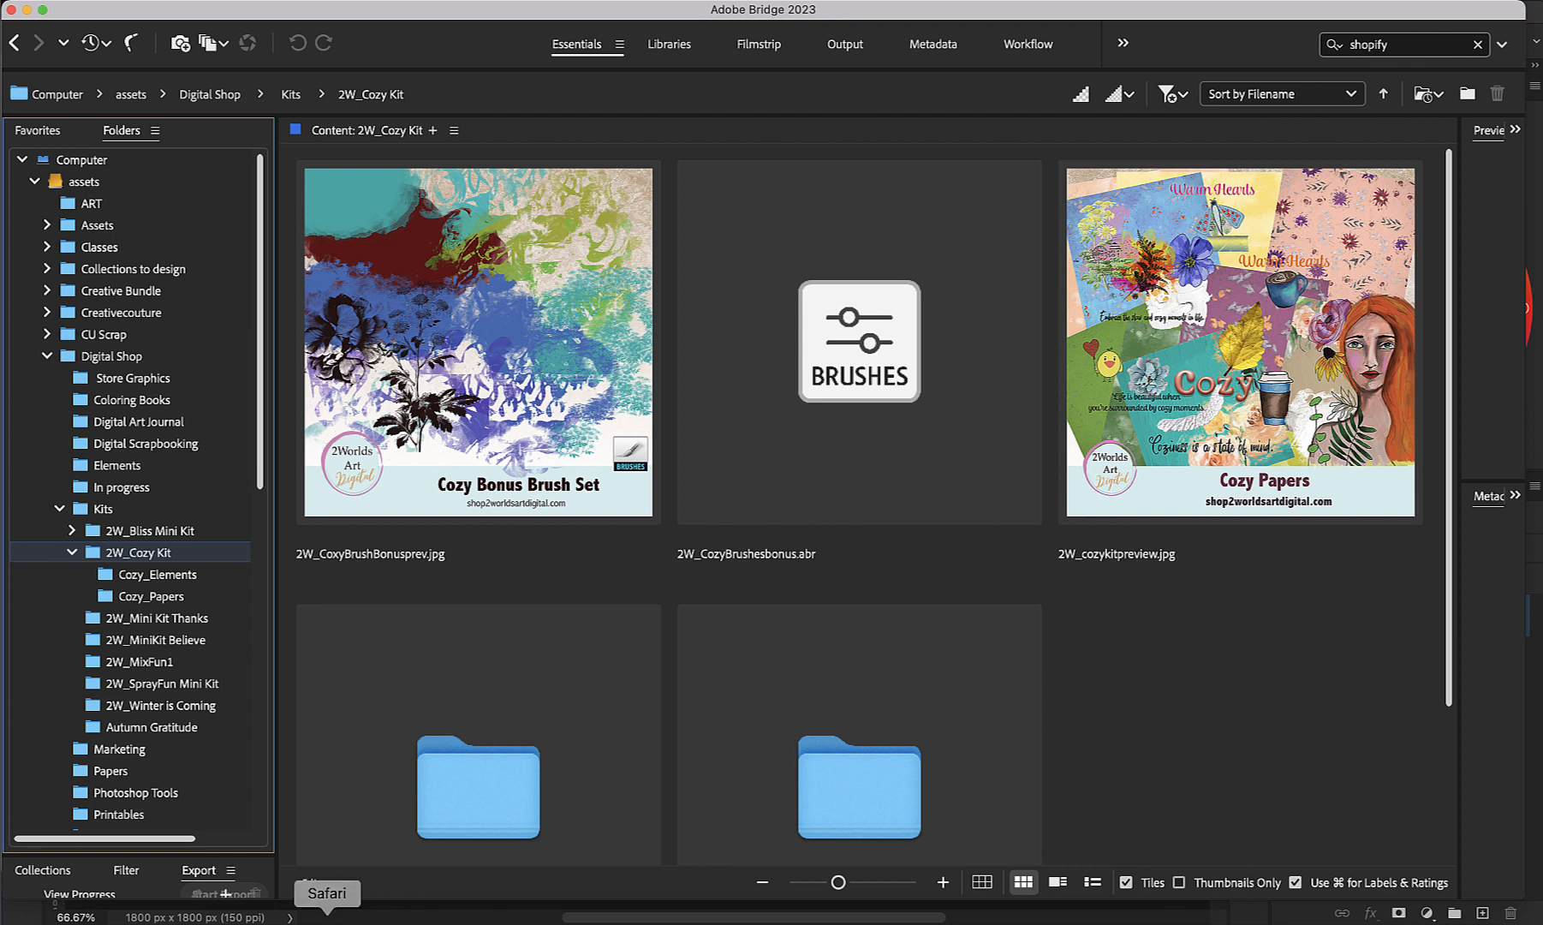
click(327, 922)
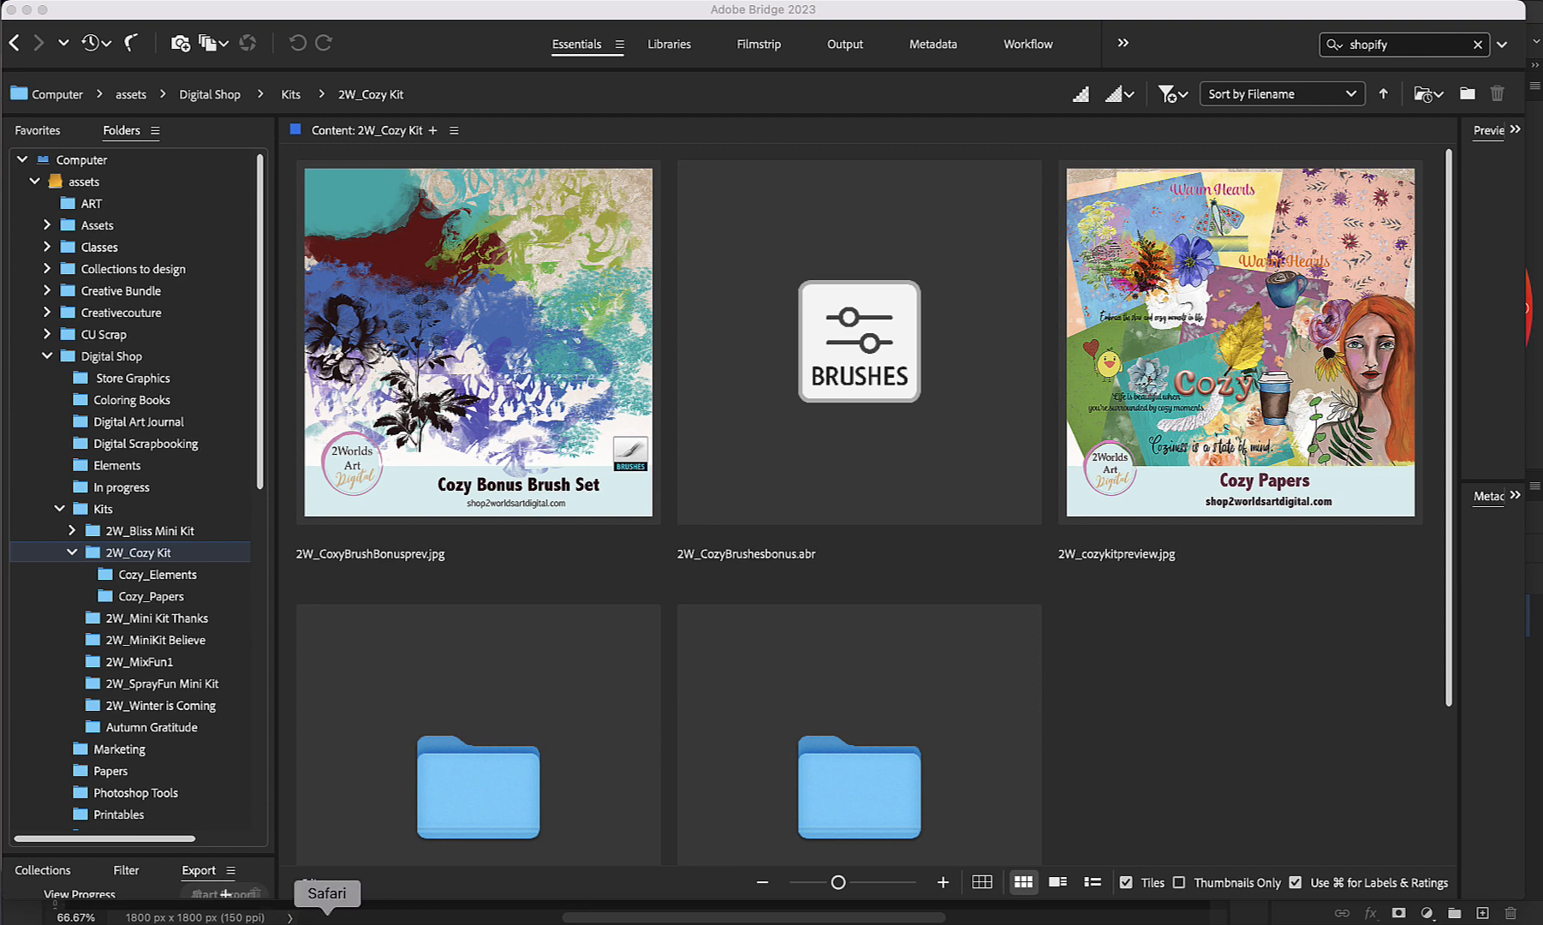
click(482, 921)
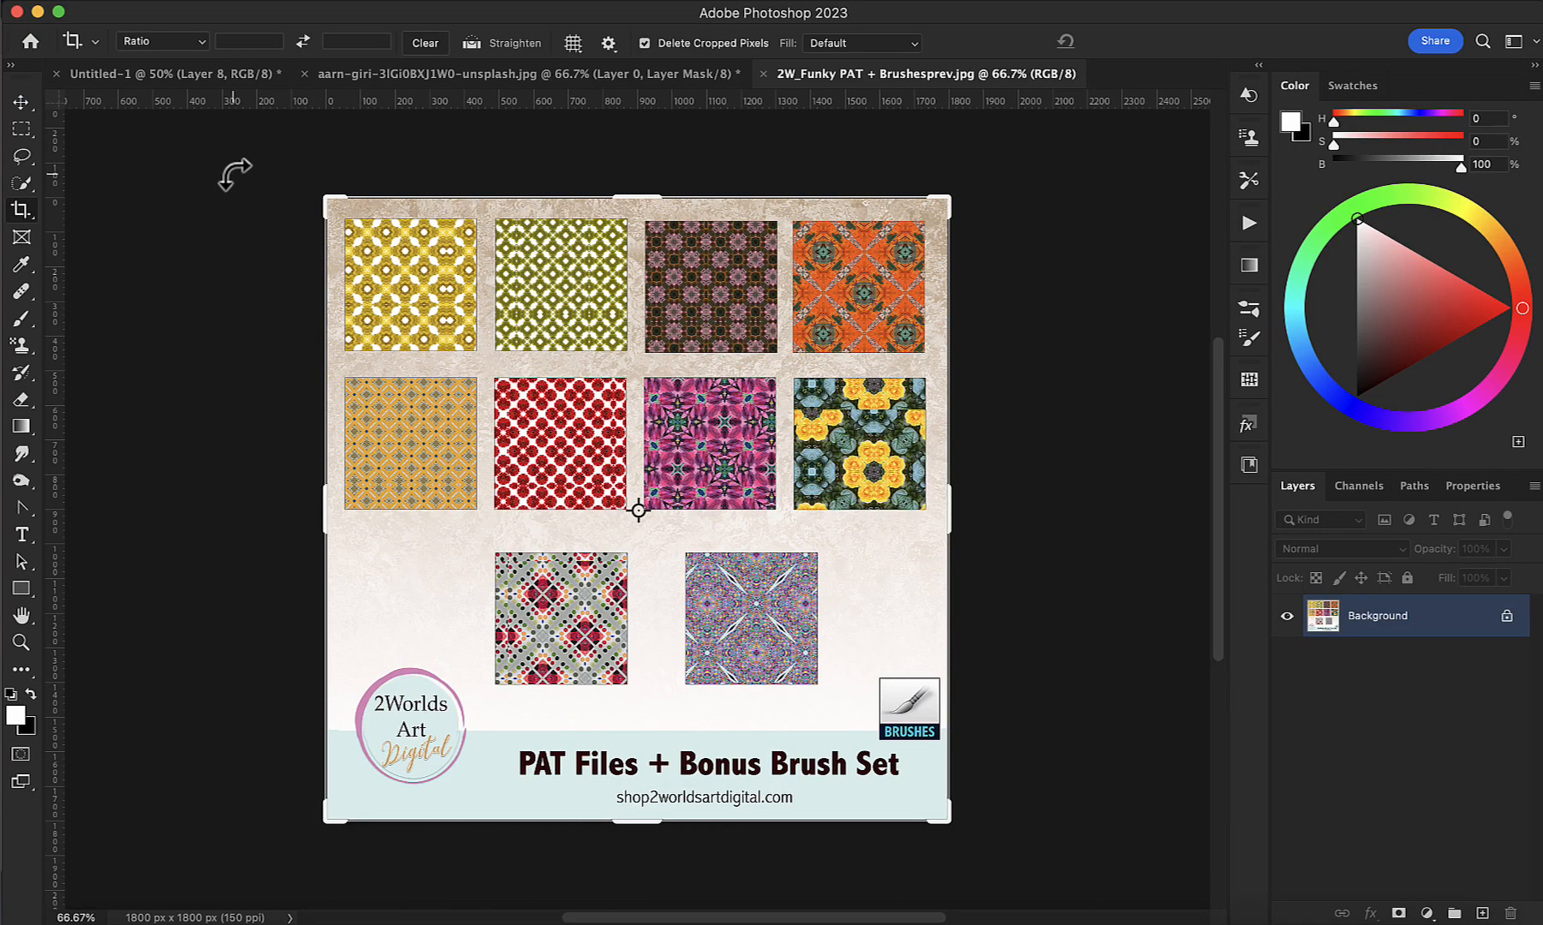
Step: Close the 2W_Funky PAT + Brushesprev.jpg preview and create a blank white 3000 x 3000 px document at 300 ppi
click(763, 75)
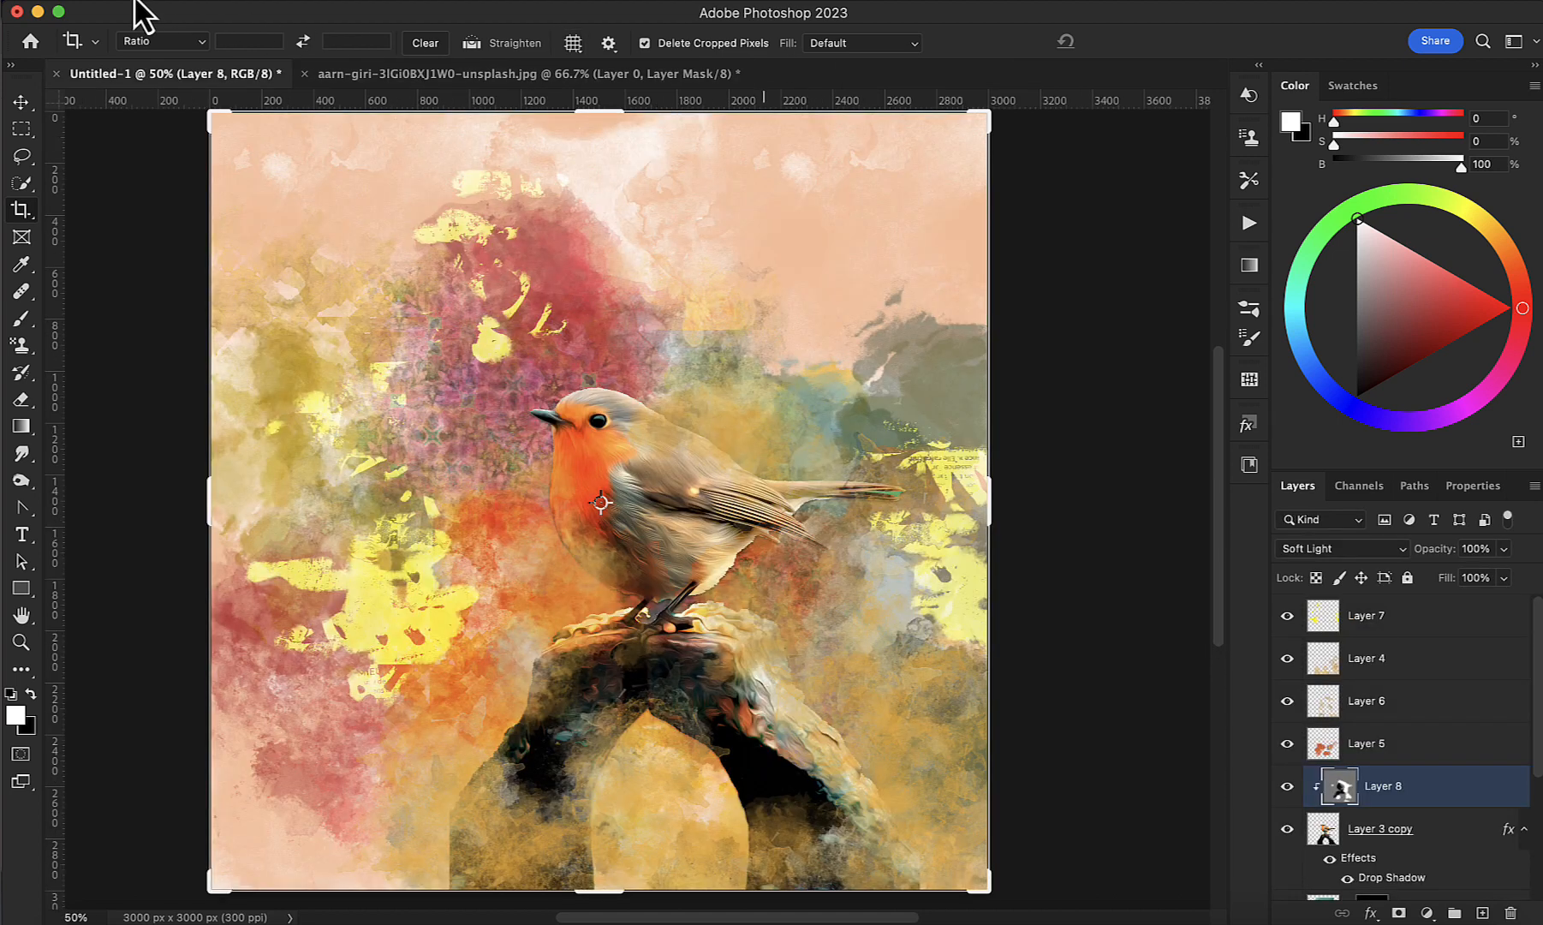
click(204, 4)
click(242, 17)
click(994, 302)
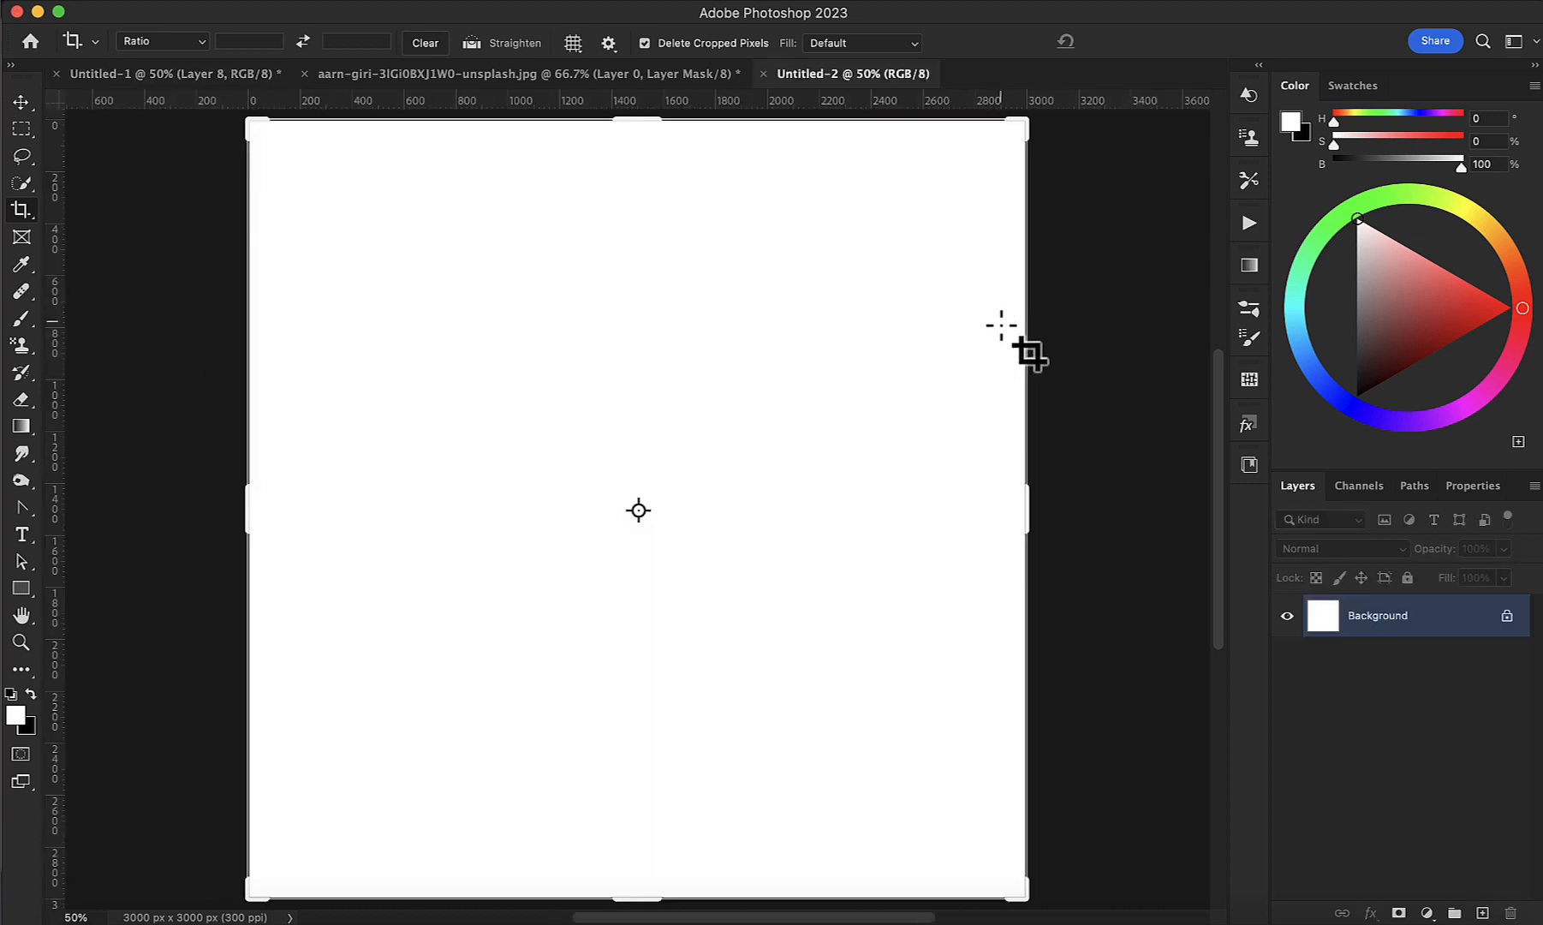
Step: Collapse the Photoshop brush group, expand the 2W group and choose the 2W_Cozy1 brush from the 2W_Cozy set
click(1249, 310)
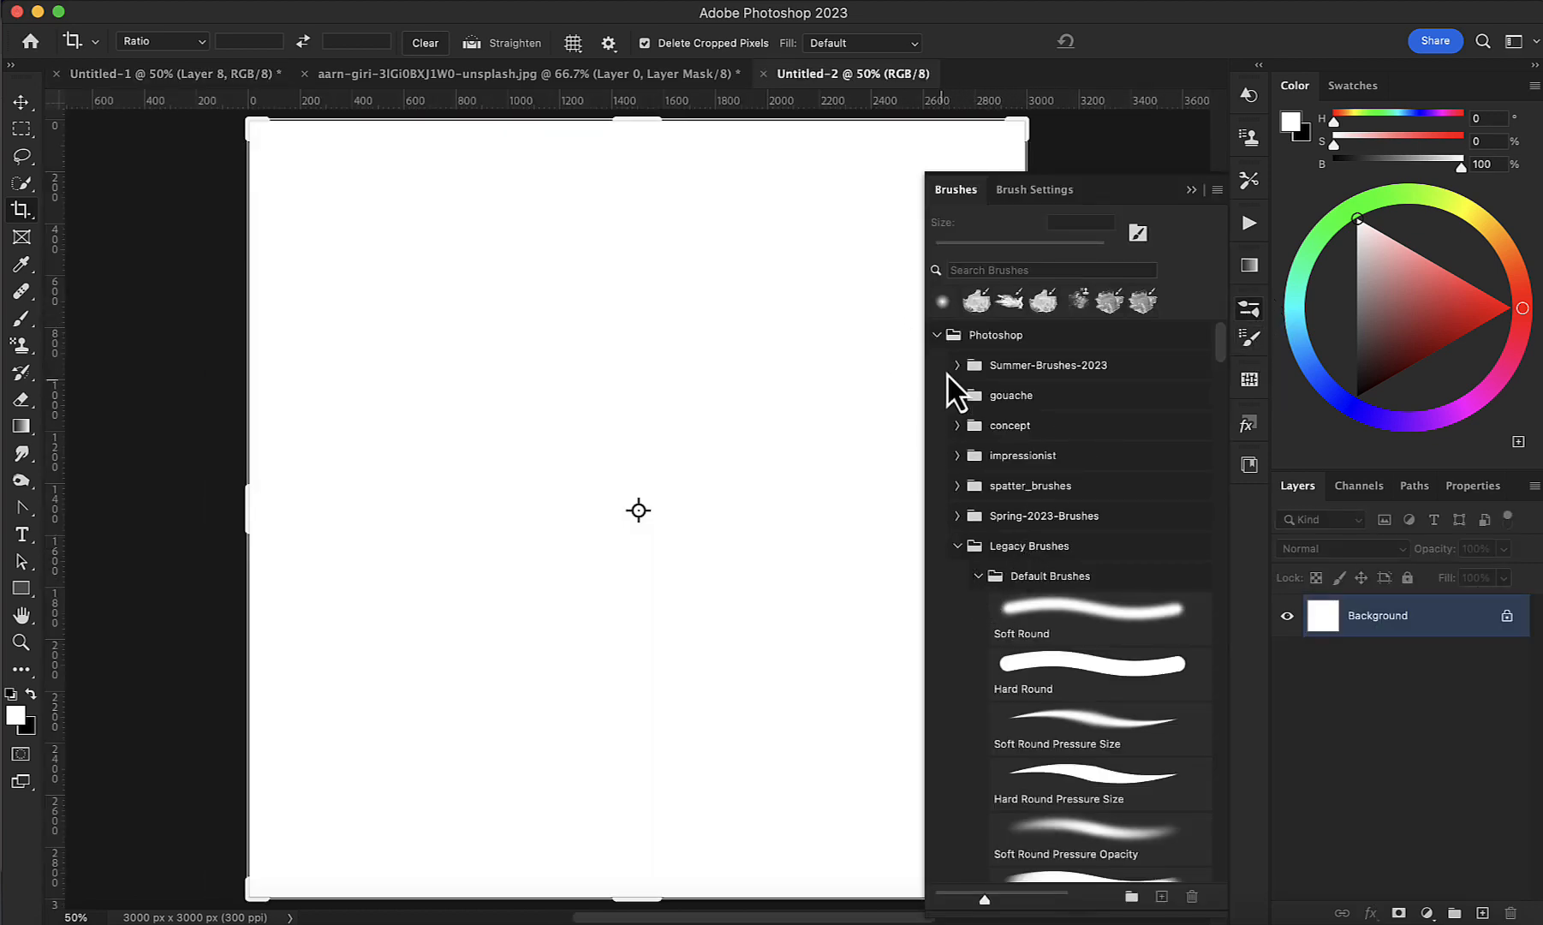
click(938, 335)
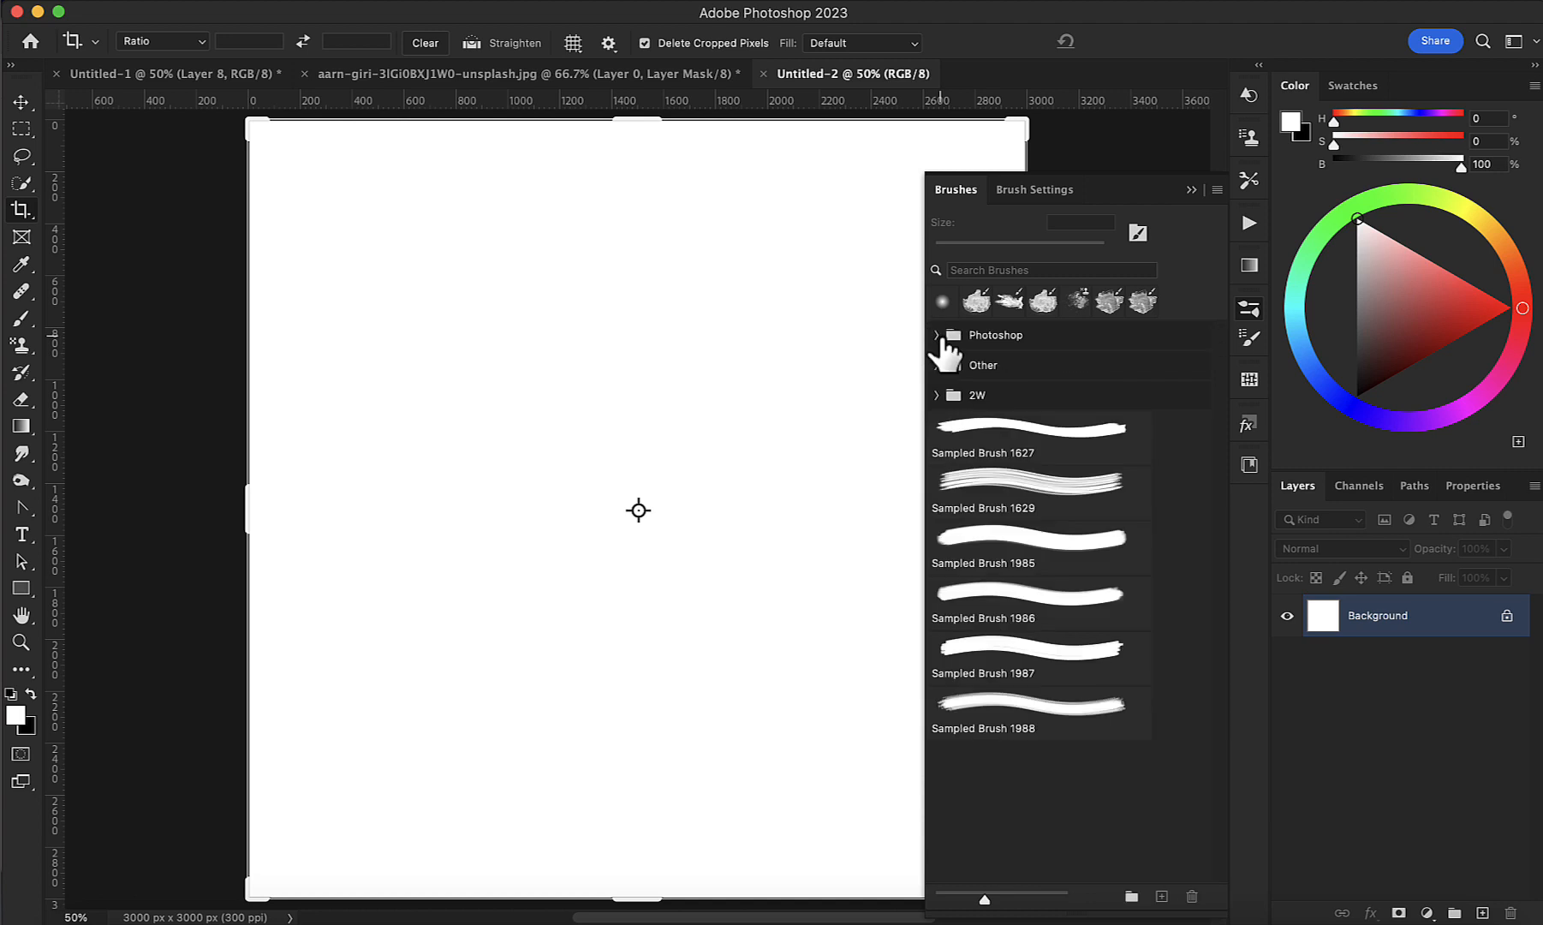
click(935, 391)
click(936, 395)
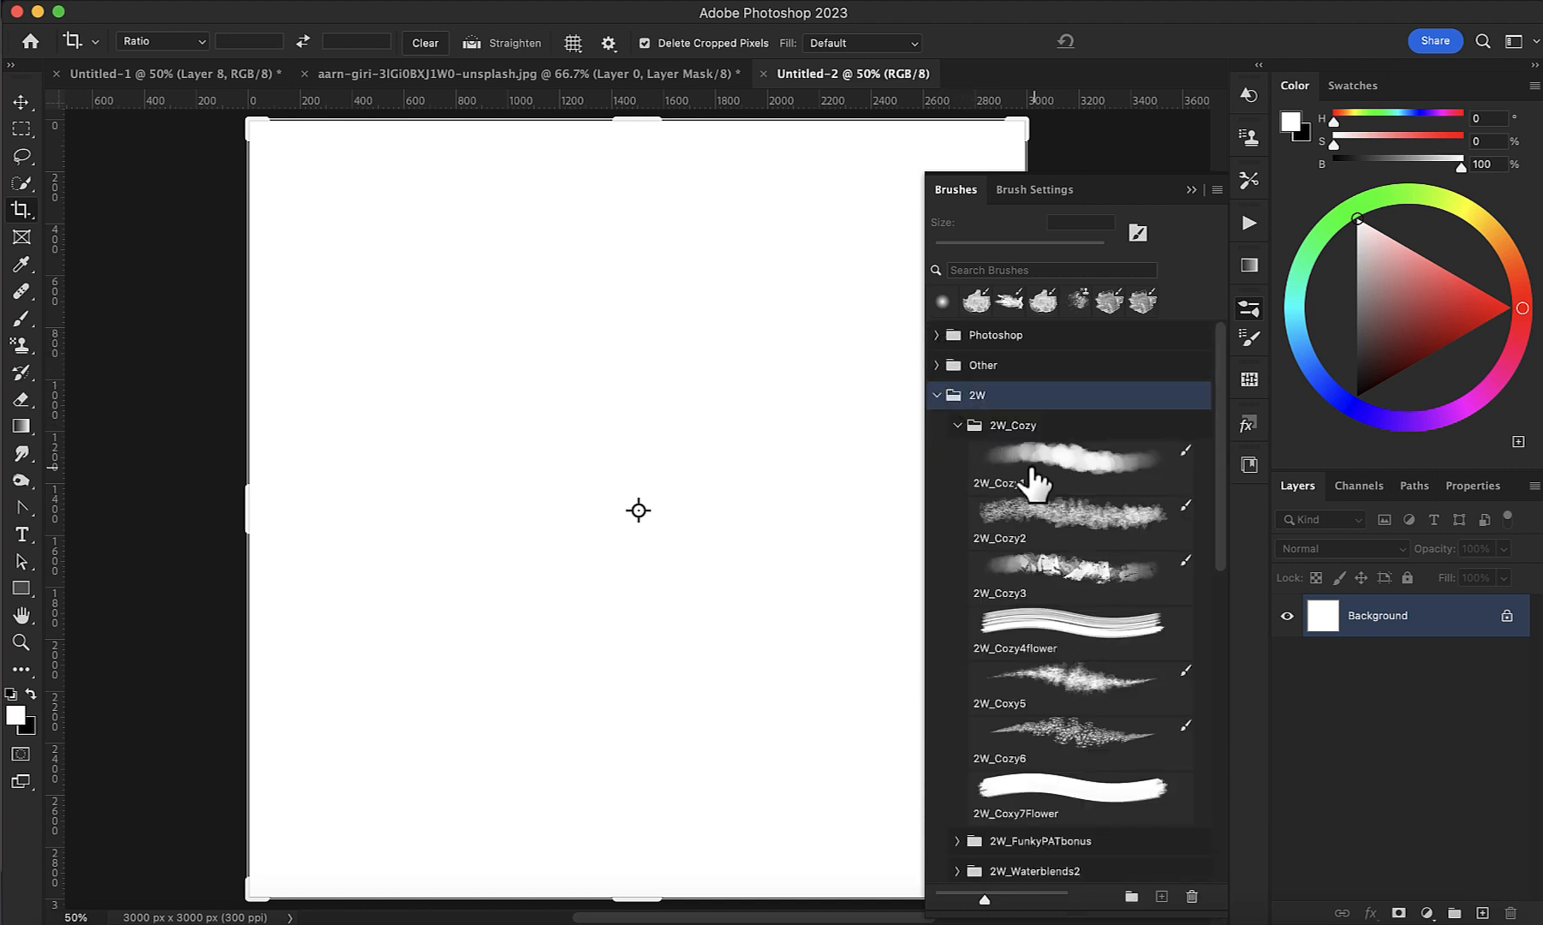
click(1092, 761)
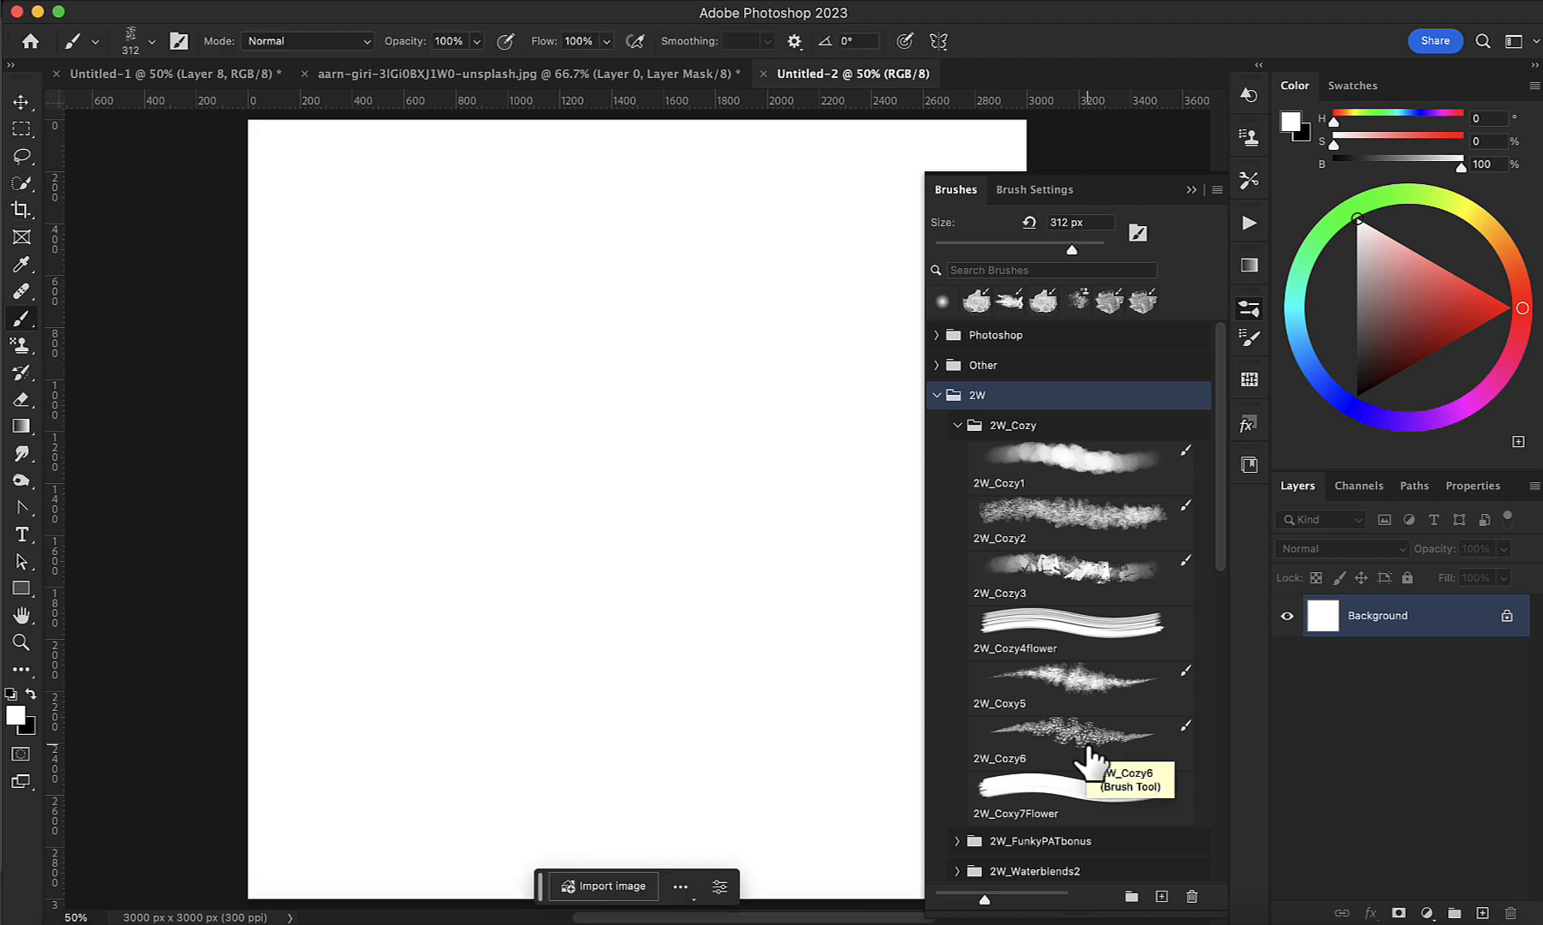
click(1072, 467)
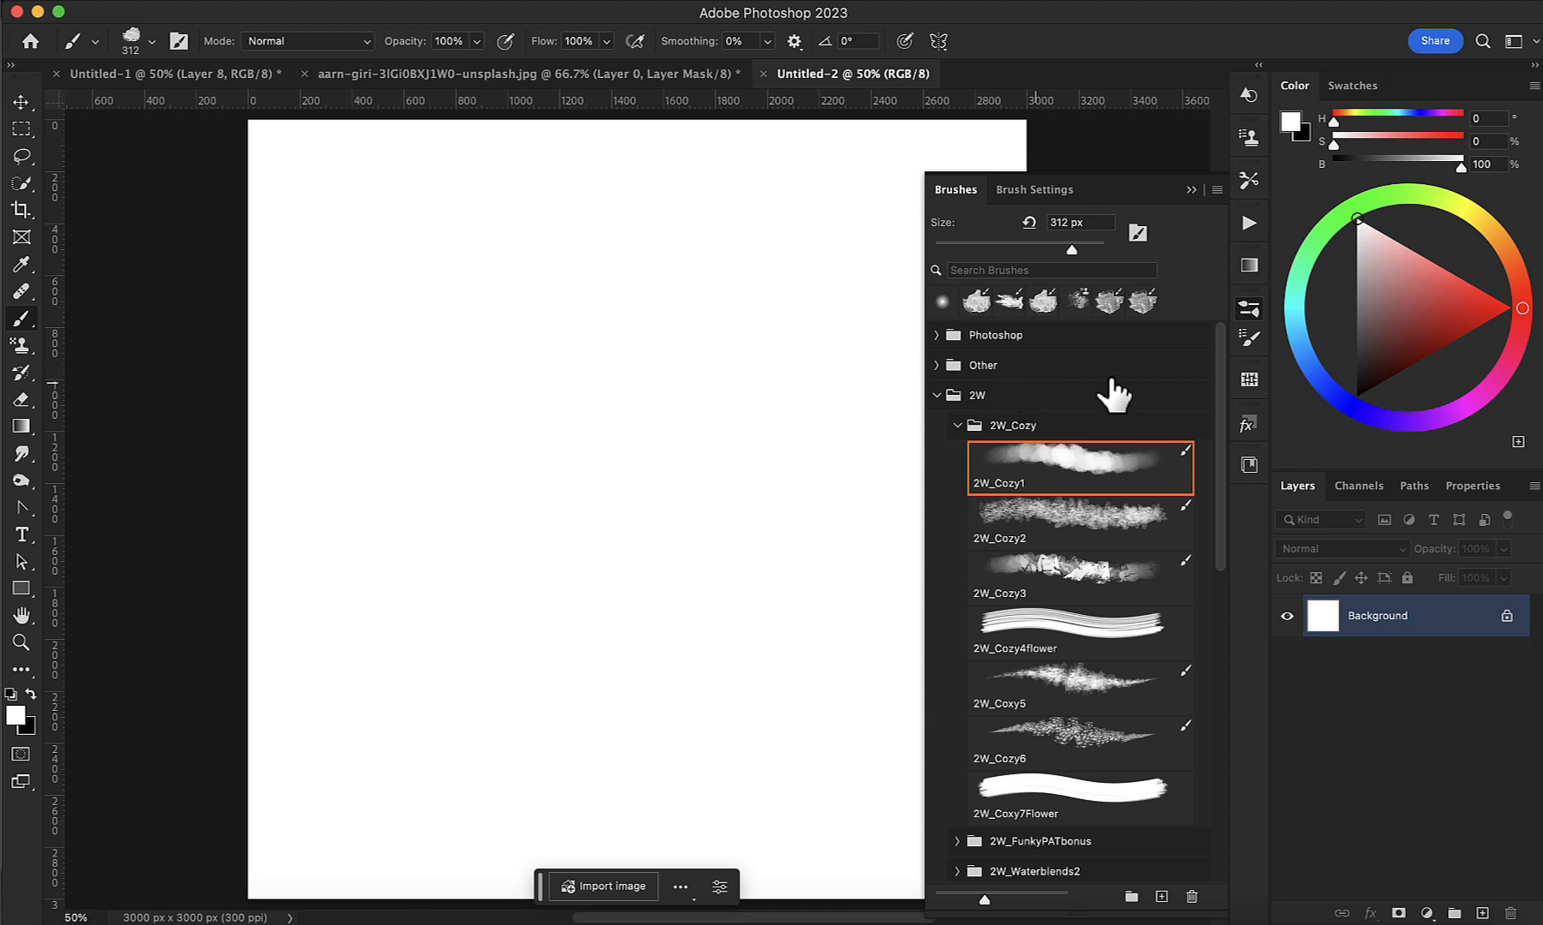
Step: Add a new layer and paint a large solid red patch (H 0, S 64, B 80) in the canvas's upper-left area with 2W_Cozy1
click(1377, 310)
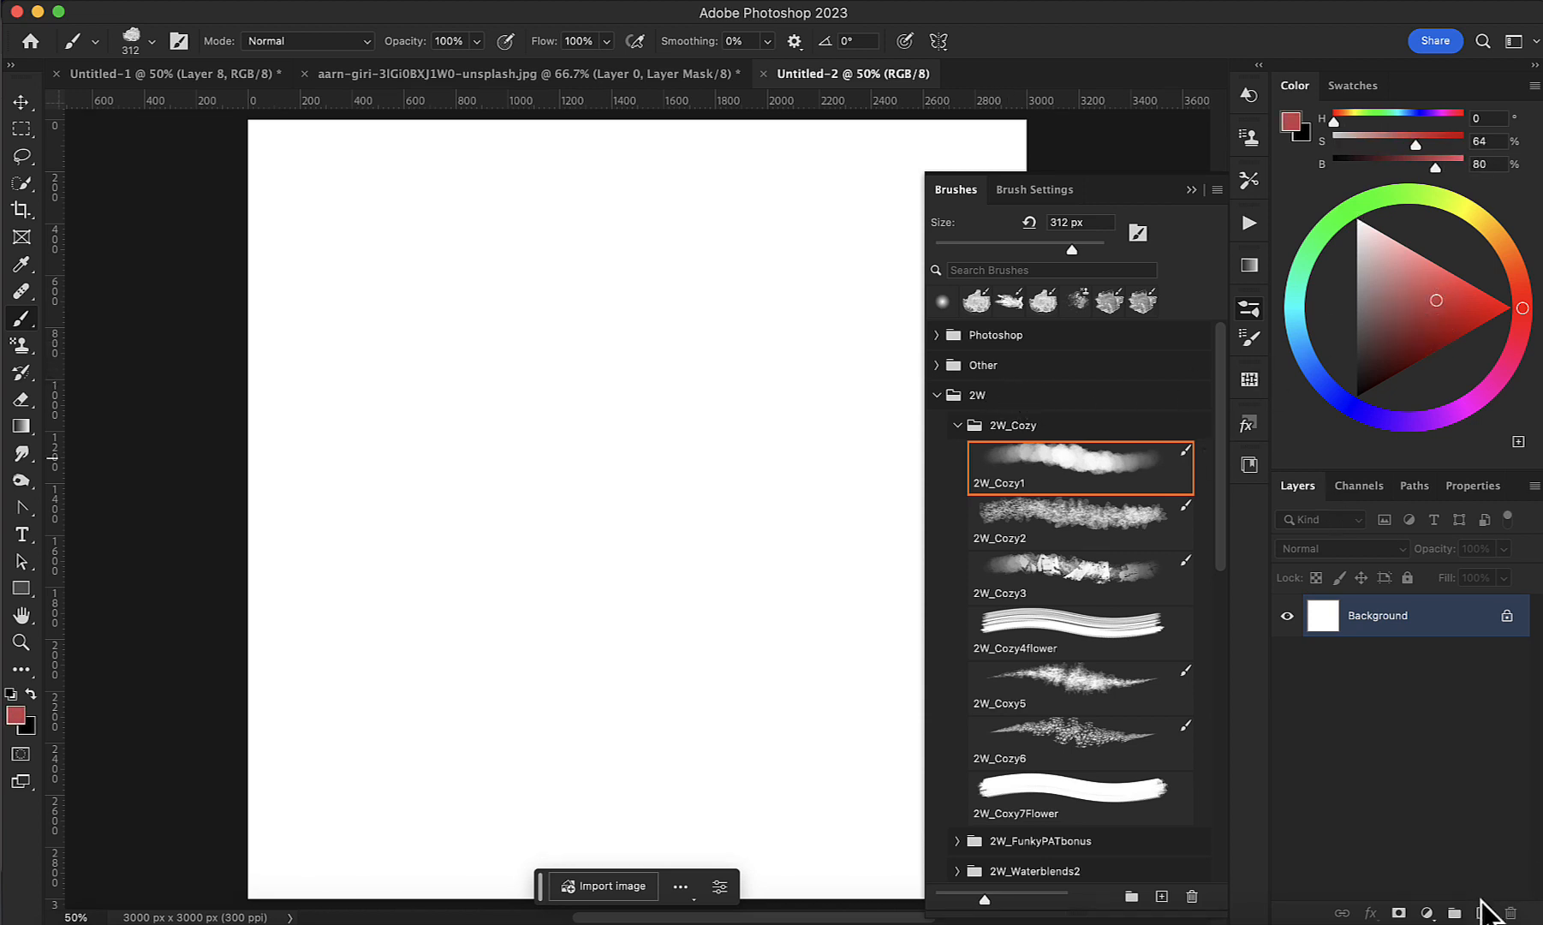
click(1483, 908)
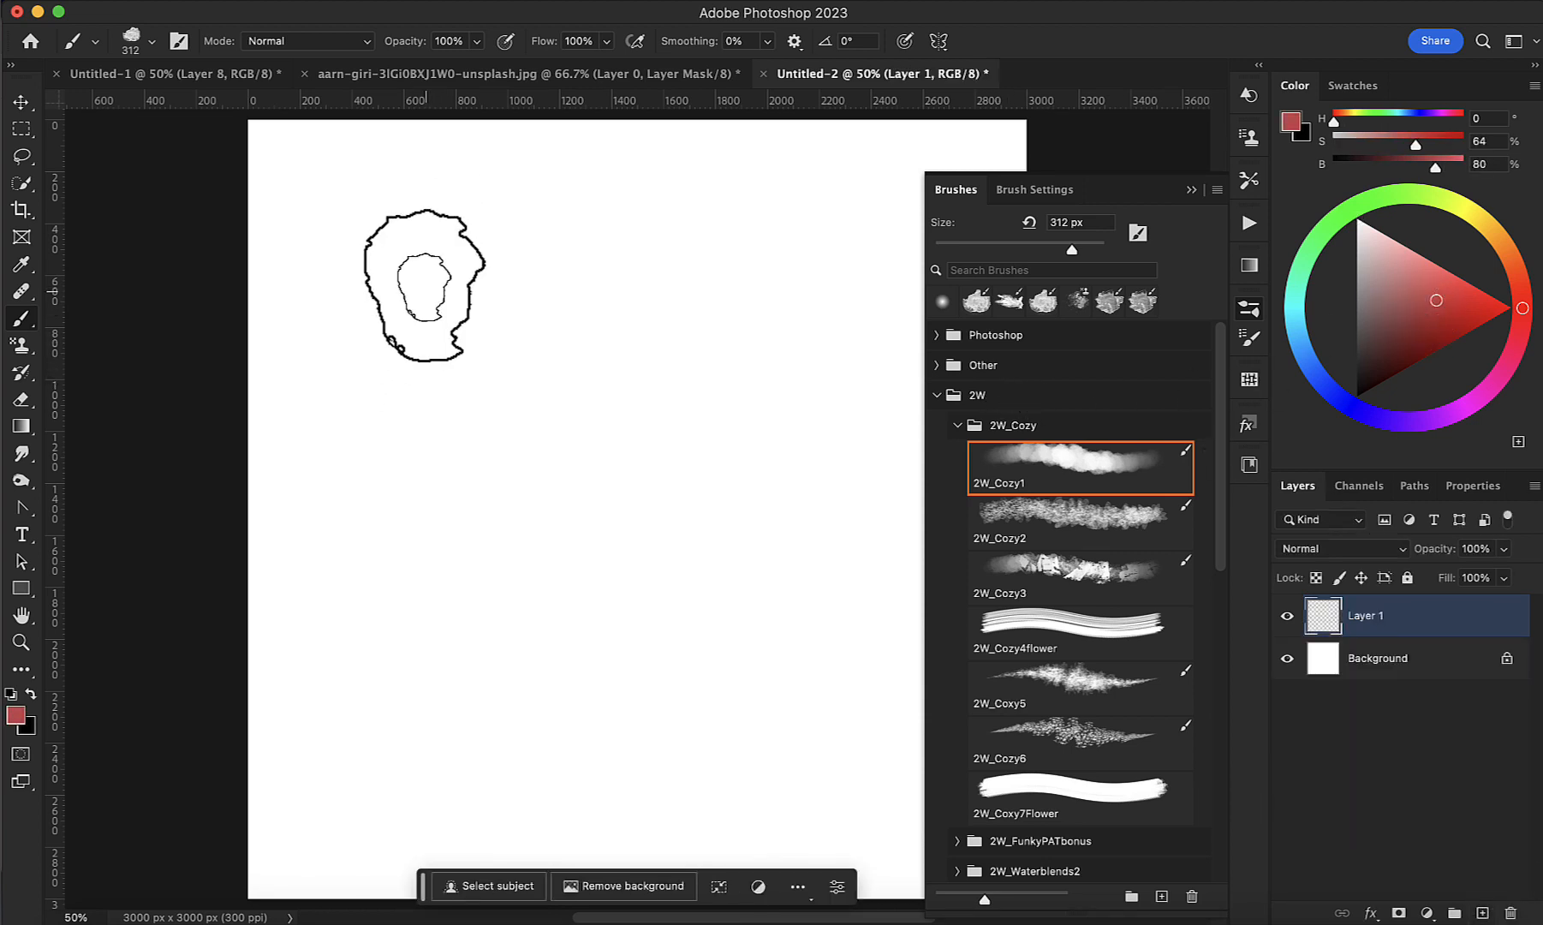
scroll(459, 231, right, 3)
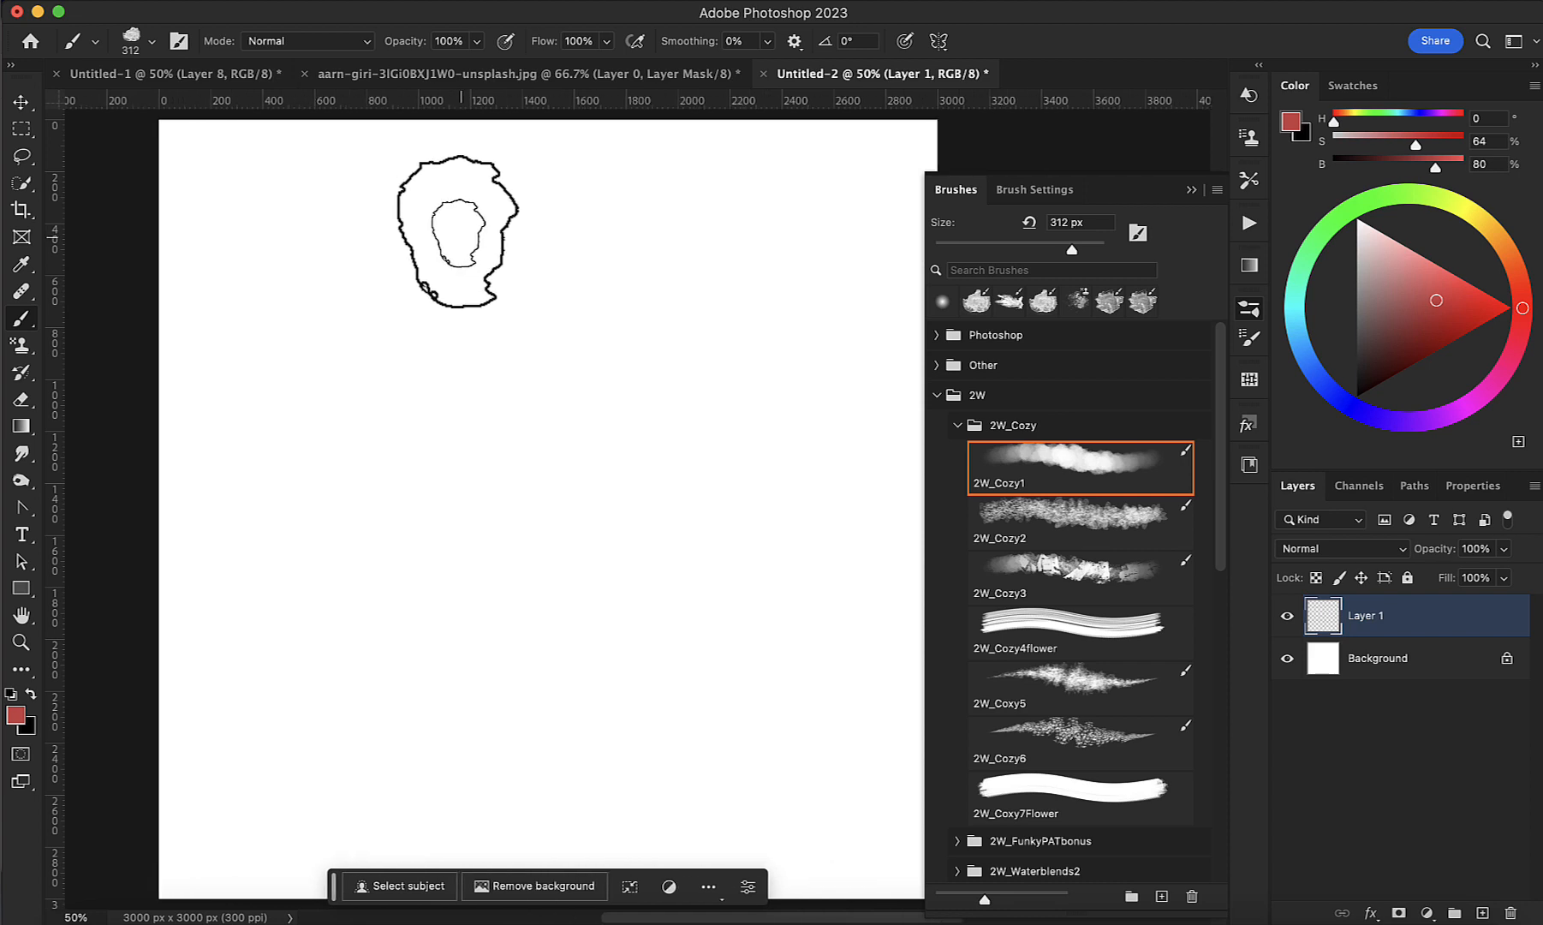
mouse_move(214, 203)
mouse_down()
mouse_move(260, 220)
mouse_move(178, 253)
mouse_move(183, 272)
mouse_move(298, 261)
mouse_move(230, 334)
mouse_move(293, 329)
mouse_move(339, 268)
mouse_move(300, 230)
mouse_move(300, 191)
mouse_move(322, 165)
mouse_move(359, 165)
mouse_move(378, 260)
mouse_move(359, 318)
mouse_move(293, 339)
mouse_move(287, 388)
mouse_move(211, 402)
mouse_move(254, 371)
mouse_move(184, 322)
mouse_move(210, 342)
mouse_move(359, 367)
mouse_move(363, 386)
mouse_move(317, 406)
mouse_move(360, 425)
mouse_move(427, 295)
mouse_move(398, 267)
mouse_move(390, 222)
mouse_move(475, 321)
mouse_move(445, 380)
mouse_move(459, 415)
mouse_move(257, 444)
mouse_up()
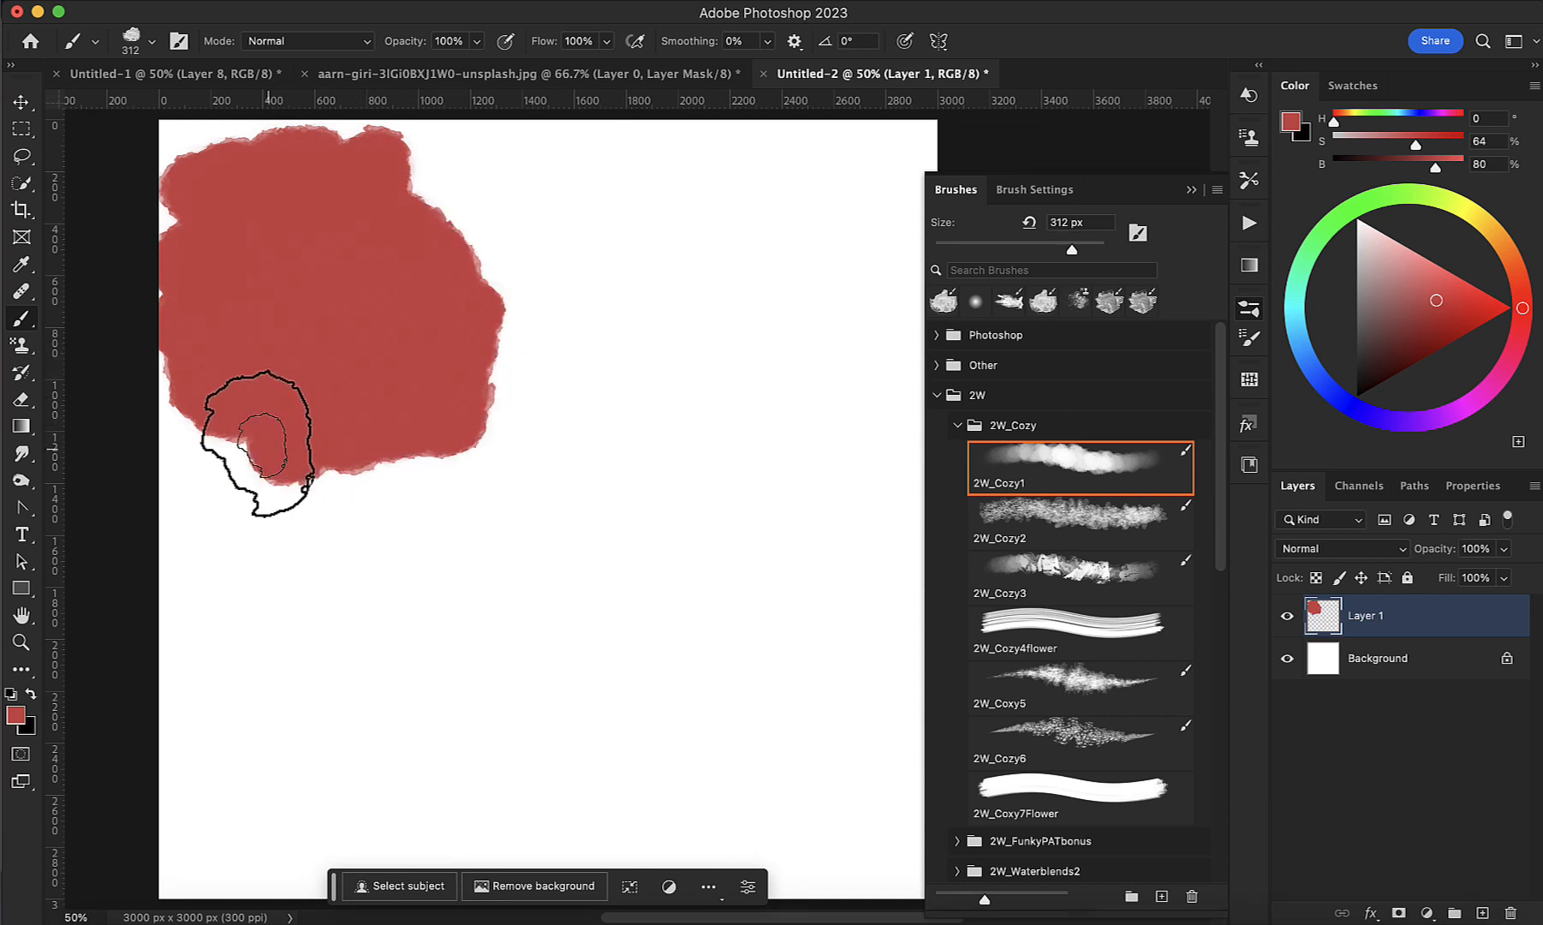
Step: Choose the 2W_Cozy2 brush and a magenta foreground of hue 316, try strokes beside the red patch, and undo them
click(1028, 536)
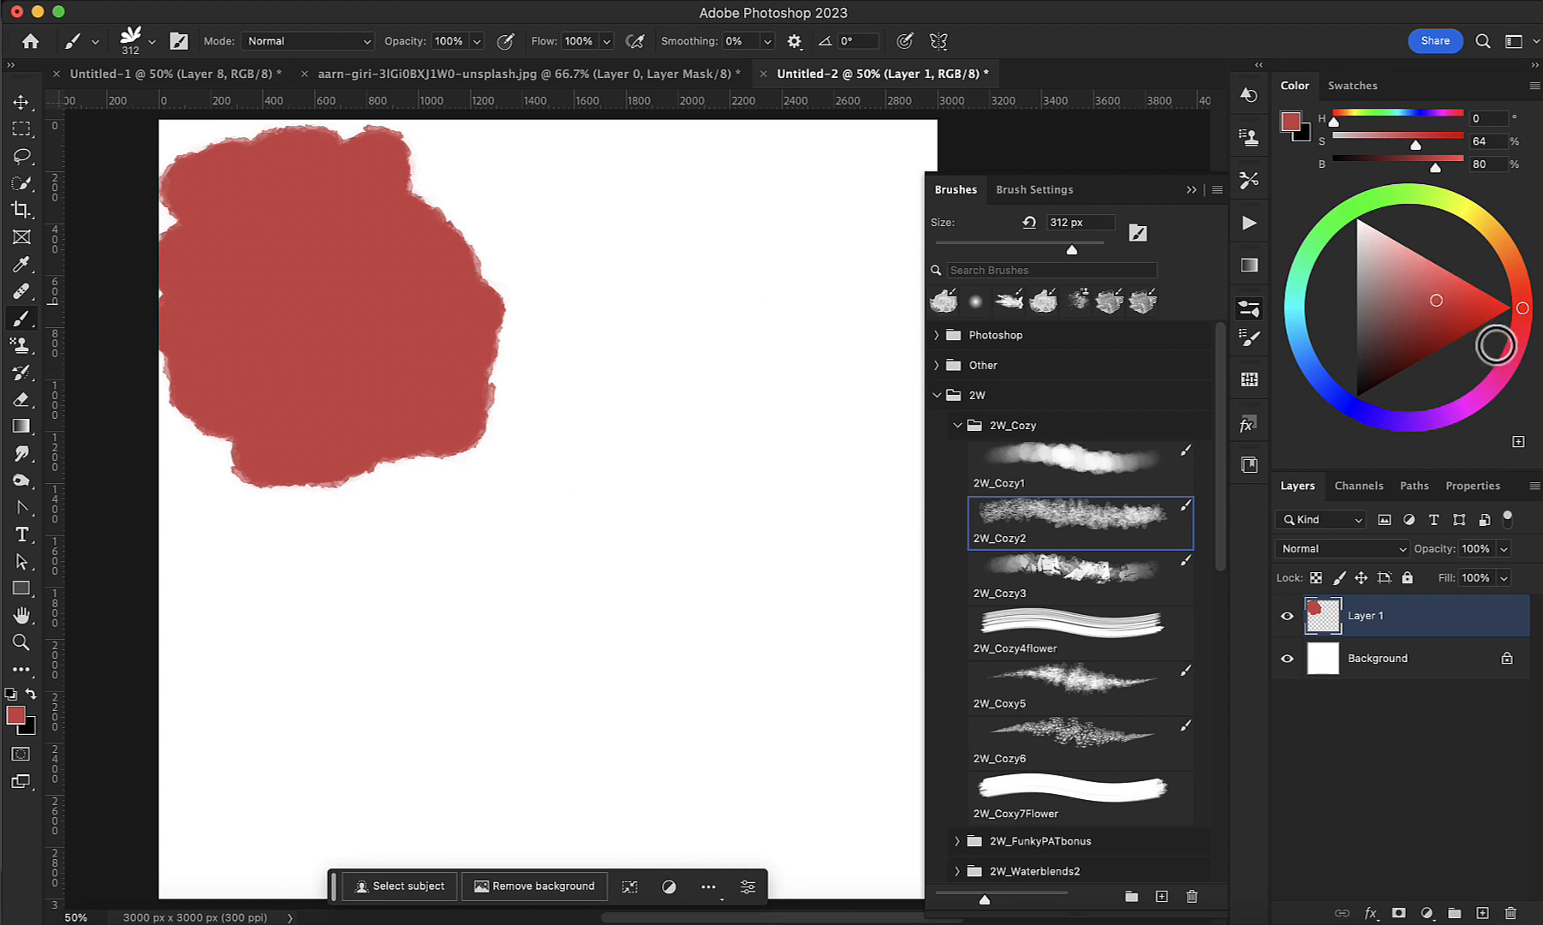
mouse_move(569, 483)
mouse_down()
mouse_move(552, 465)
mouse_move(499, 465)
mouse_move(521, 360)
mouse_move(510, 401)
mouse_move(538, 384)
mouse_move(541, 325)
mouse_up()
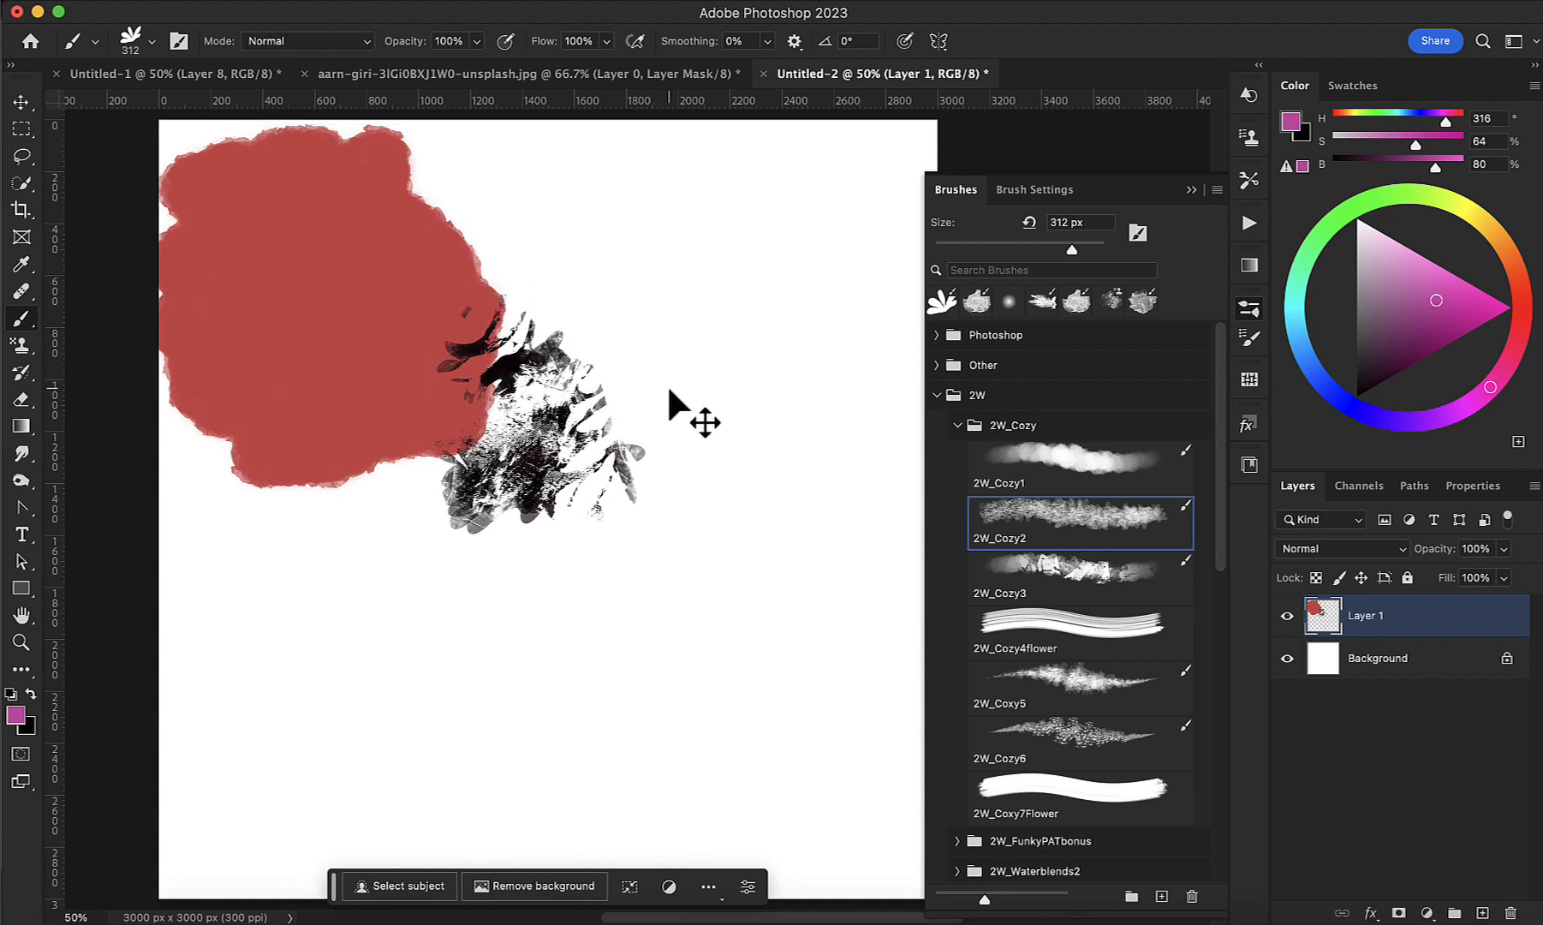
key(super+z)
key(super+z)
key(super+z)
key(super+z)
key(super+z)
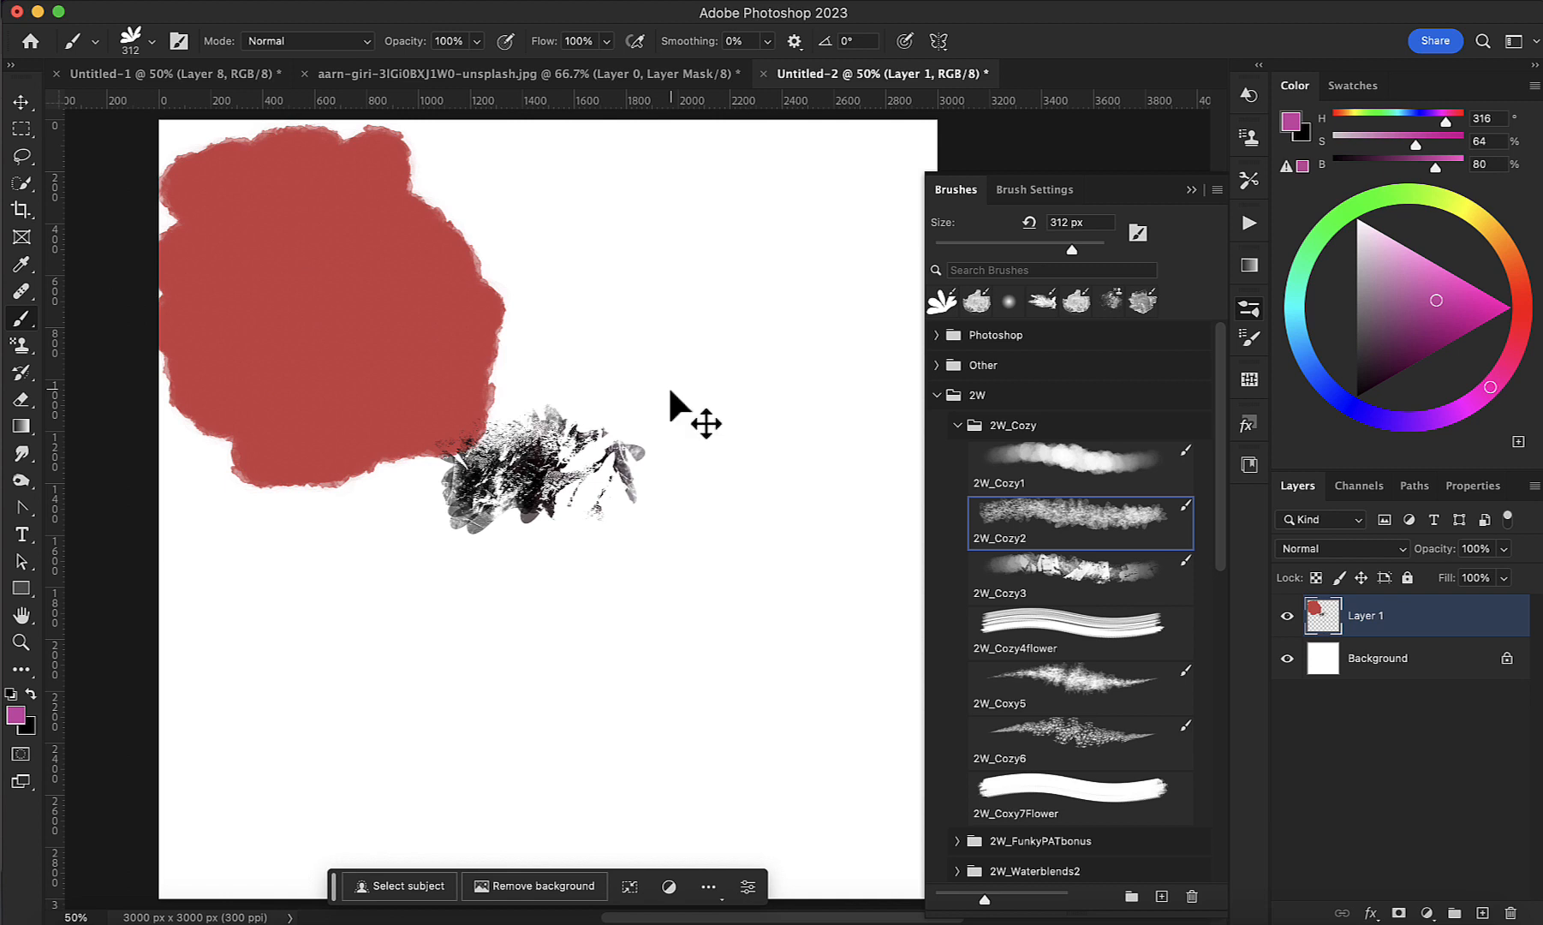
key(super+z)
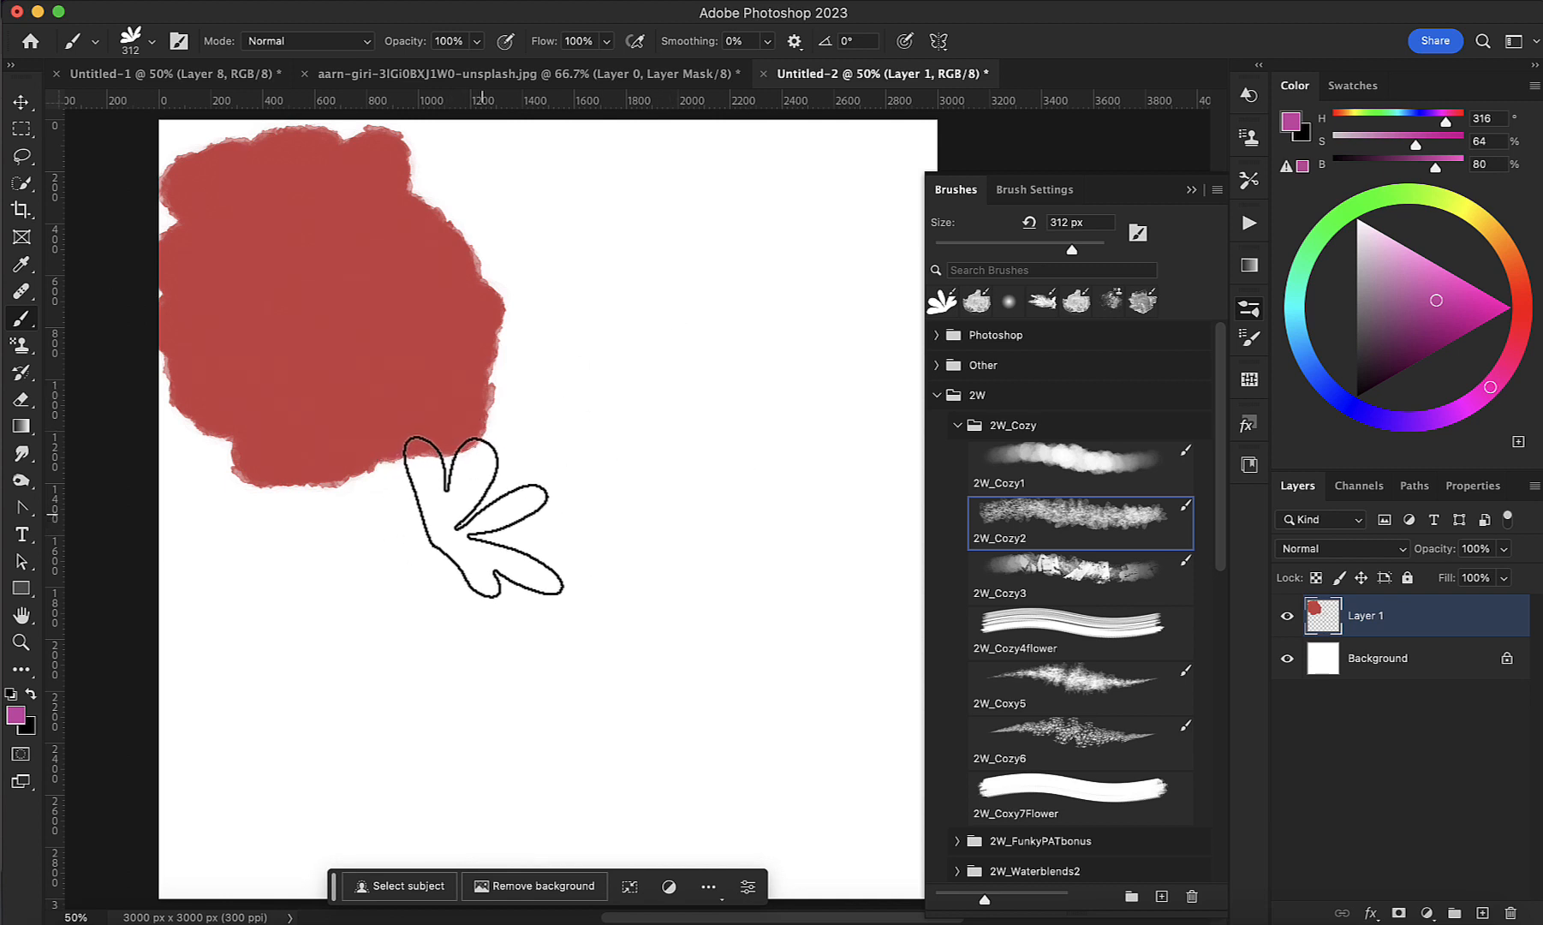
Step: Swap the foreground and background colors and paint a multicolored leaf texture across the canvas's center-right with 2W_Cozy2
key(x)
mouse_move(473, 414)
mouse_down()
mouse_move(506, 453)
mouse_move(406, 470)
mouse_move(505, 430)
mouse_move(577, 458)
mouse_move(502, 494)
mouse_move(617, 489)
mouse_move(616, 427)
mouse_move(592, 387)
mouse_move(488, 372)
mouse_move(528, 373)
mouse_move(595, 447)
mouse_move(572, 528)
mouse_move(507, 529)
mouse_move(583, 500)
mouse_move(629, 503)
mouse_move(654, 531)
mouse_move(636, 449)
mouse_move(733, 482)
mouse_move(676, 503)
mouse_move(712, 470)
mouse_move(640, 372)
mouse_move(607, 362)
mouse_move(649, 329)
mouse_move(580, 297)
mouse_move(566, 318)
mouse_move(708, 329)
mouse_move(704, 370)
mouse_move(766, 447)
mouse_move(790, 513)
mouse_move(739, 537)
mouse_move(767, 542)
mouse_move(827, 465)
mouse_up()
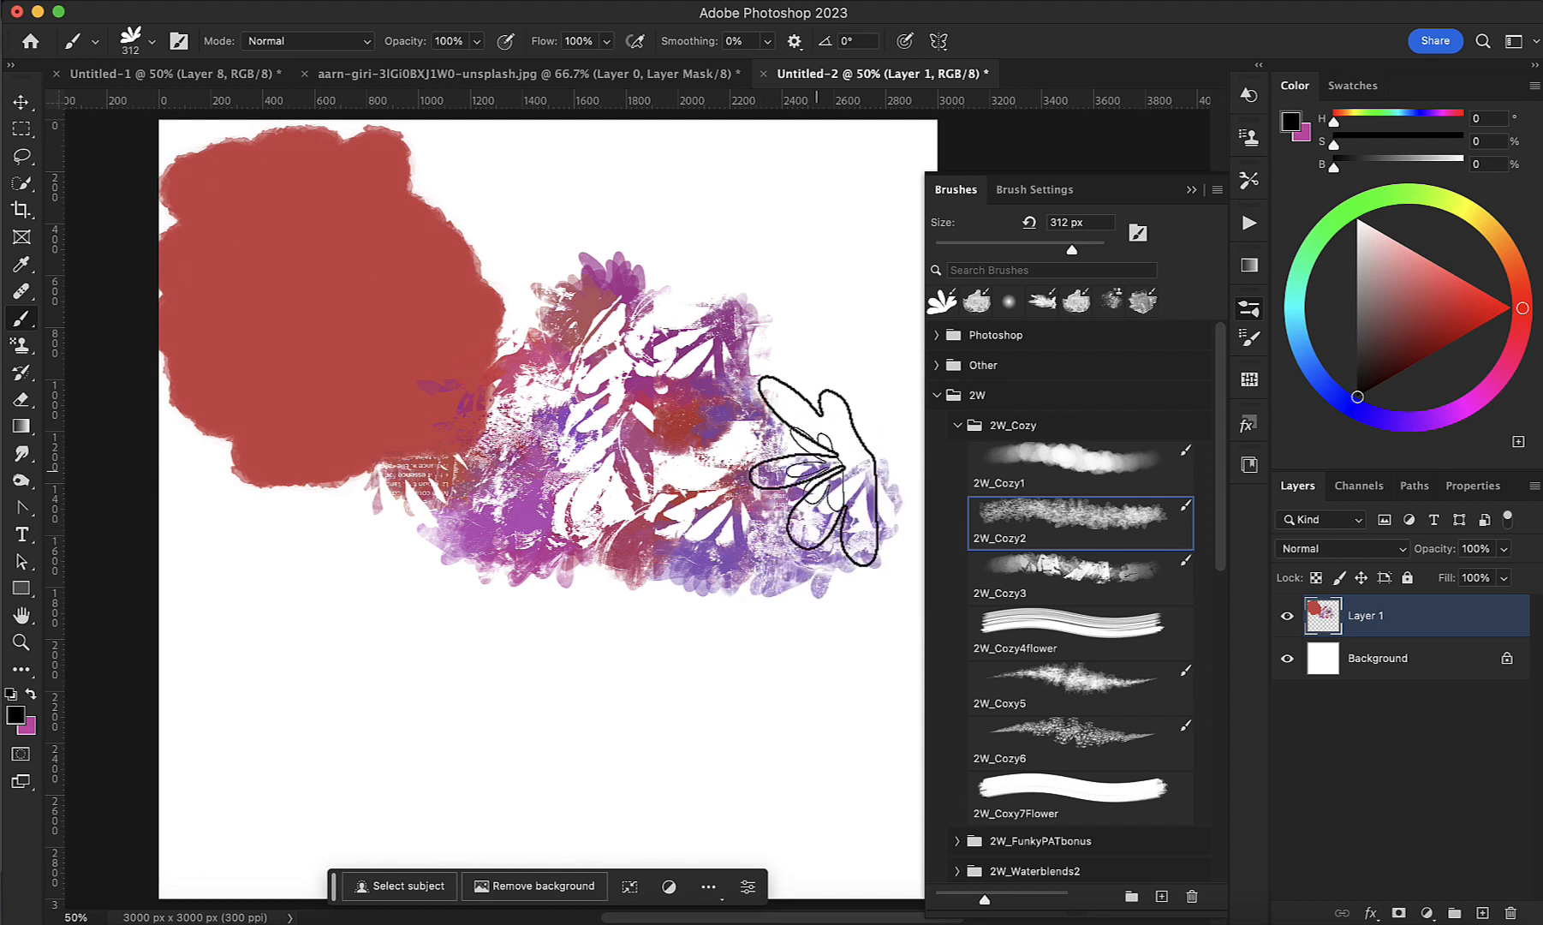
Step: Paint a diagonal magenta patch below the red area with the 2W_Cozy3 brush, using the swapped foreground color
click(1081, 574)
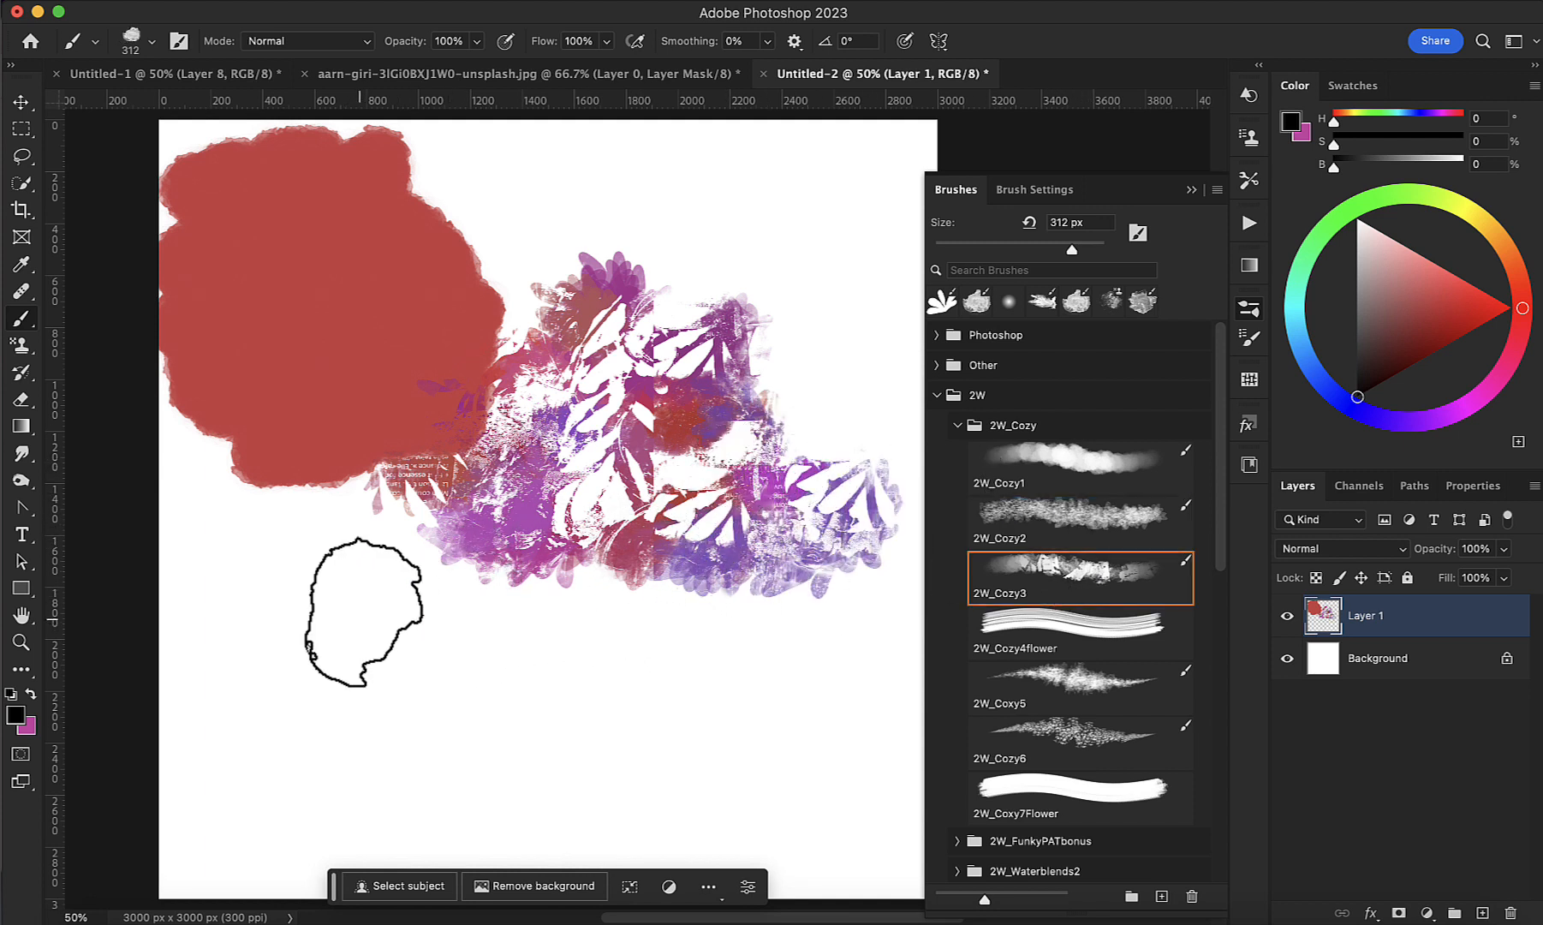
key(x)
mouse_move(364, 604)
mouse_down()
mouse_move(417, 604)
mouse_move(430, 643)
mouse_move(412, 660)
mouse_move(298, 630)
mouse_move(372, 568)
mouse_move(510, 676)
mouse_move(434, 684)
mouse_move(549, 707)
mouse_move(576, 687)
mouse_move(537, 646)
mouse_move(614, 703)
mouse_move(574, 732)
mouse_move(453, 722)
mouse_move(493, 729)
mouse_move(490, 751)
mouse_move(535, 777)
mouse_move(607, 769)
mouse_move(652, 713)
mouse_up()
Step: Stamp a black flower over the leaf texture with the 2W_Cozy4flower brush at 1793 px
click(1030, 633)
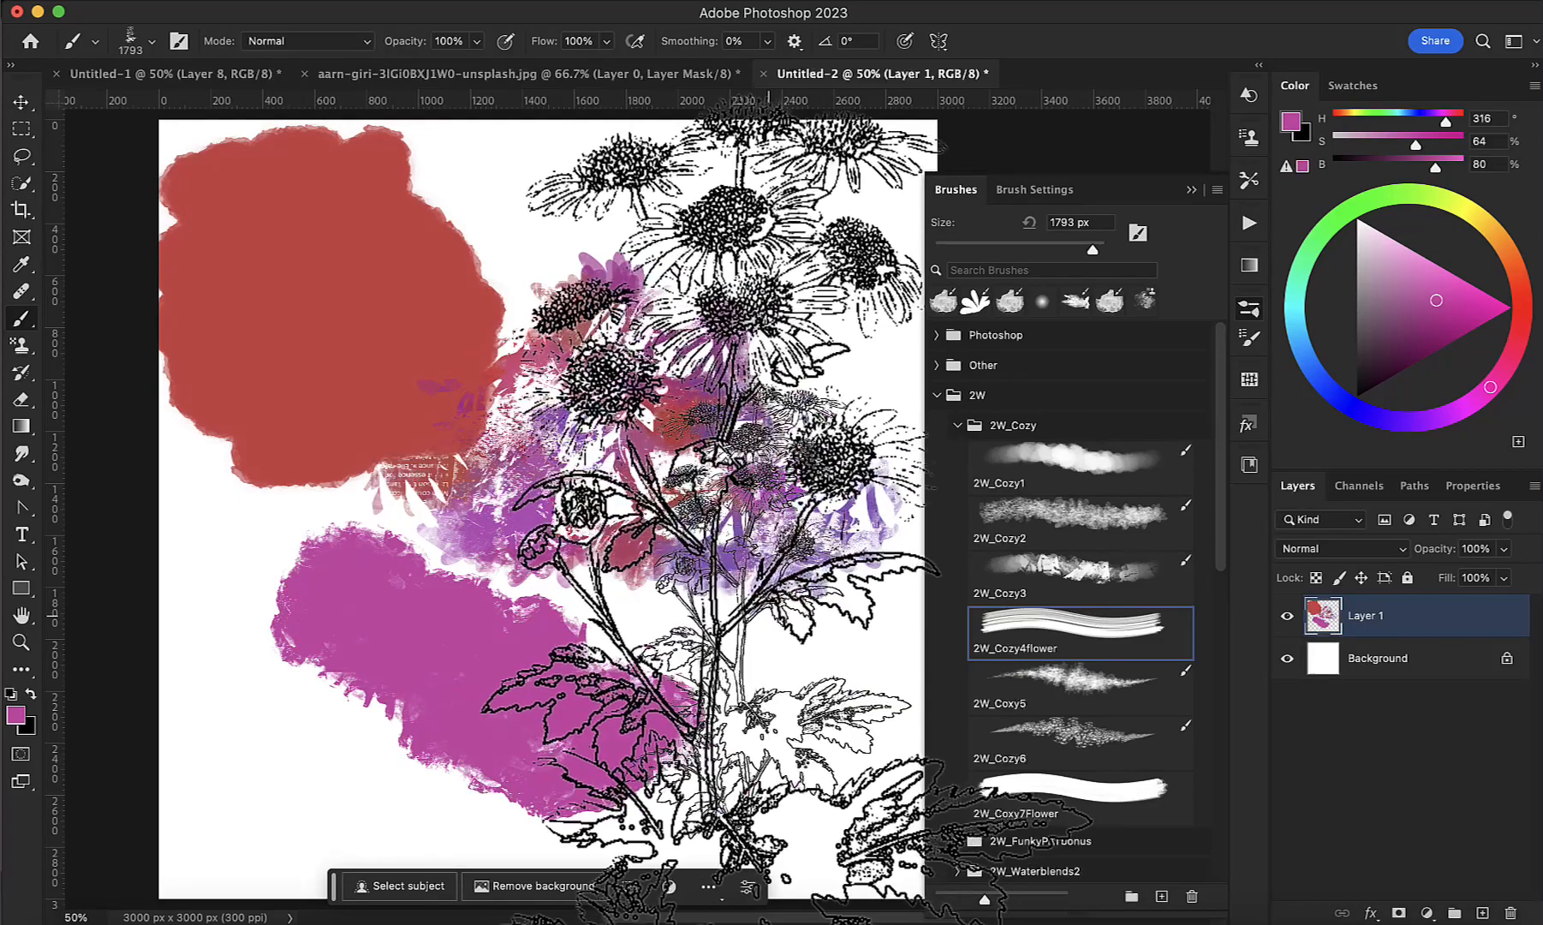
key(x)
click(720, 527)
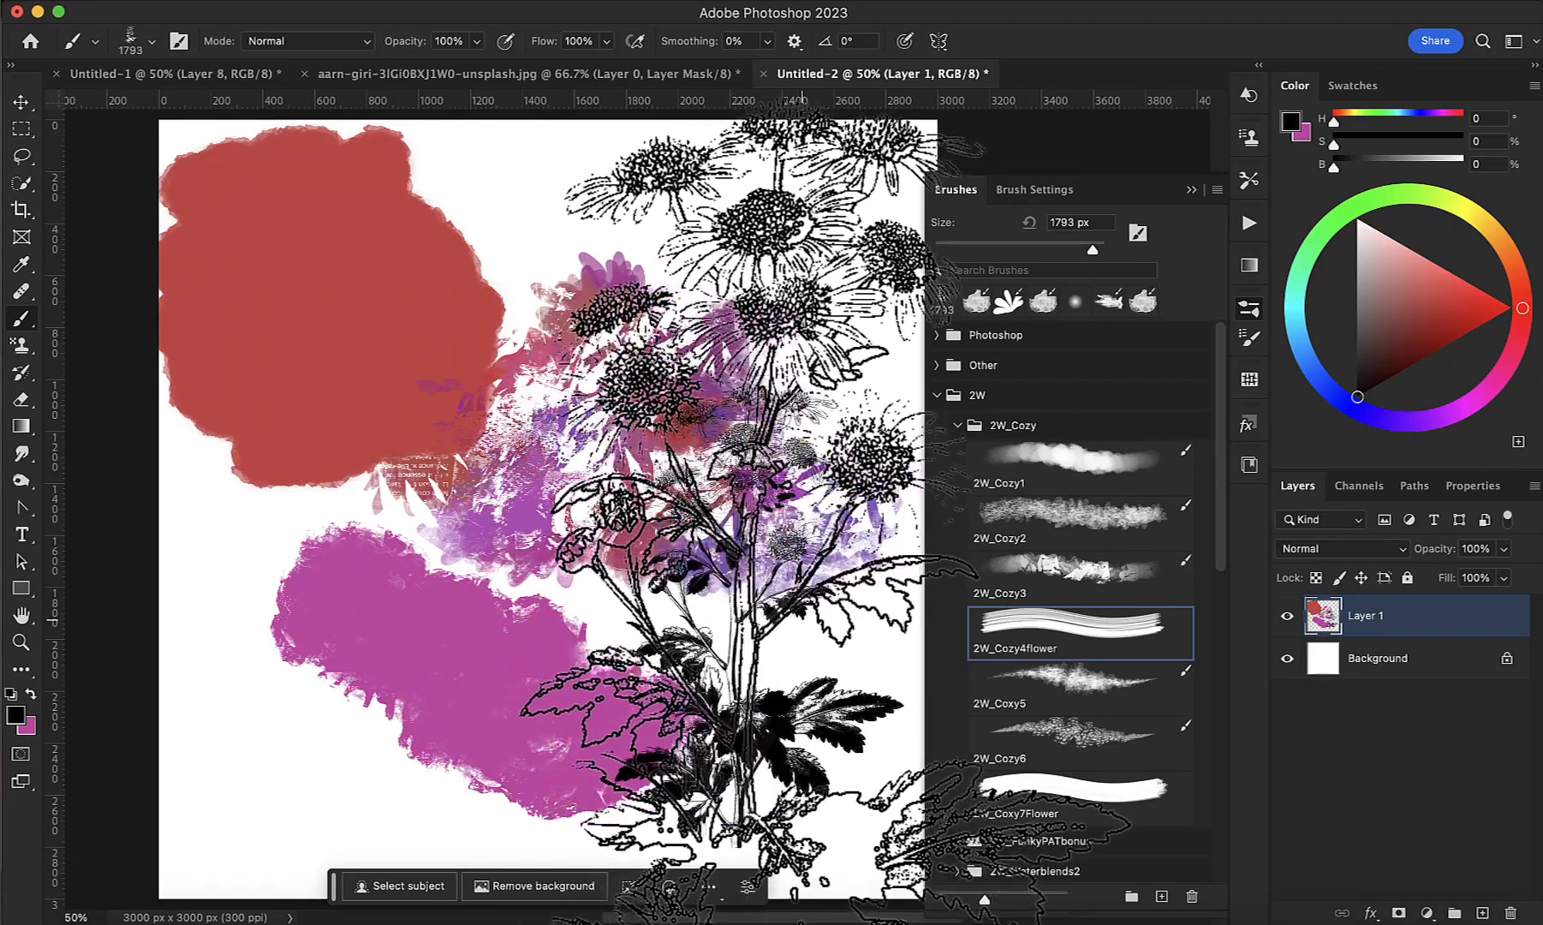
Step: Paint mustard-yellow texture of hue 52 along the canvas's upper and right areas with the 2W_Coxy5 brush at 1400 px
key(x)
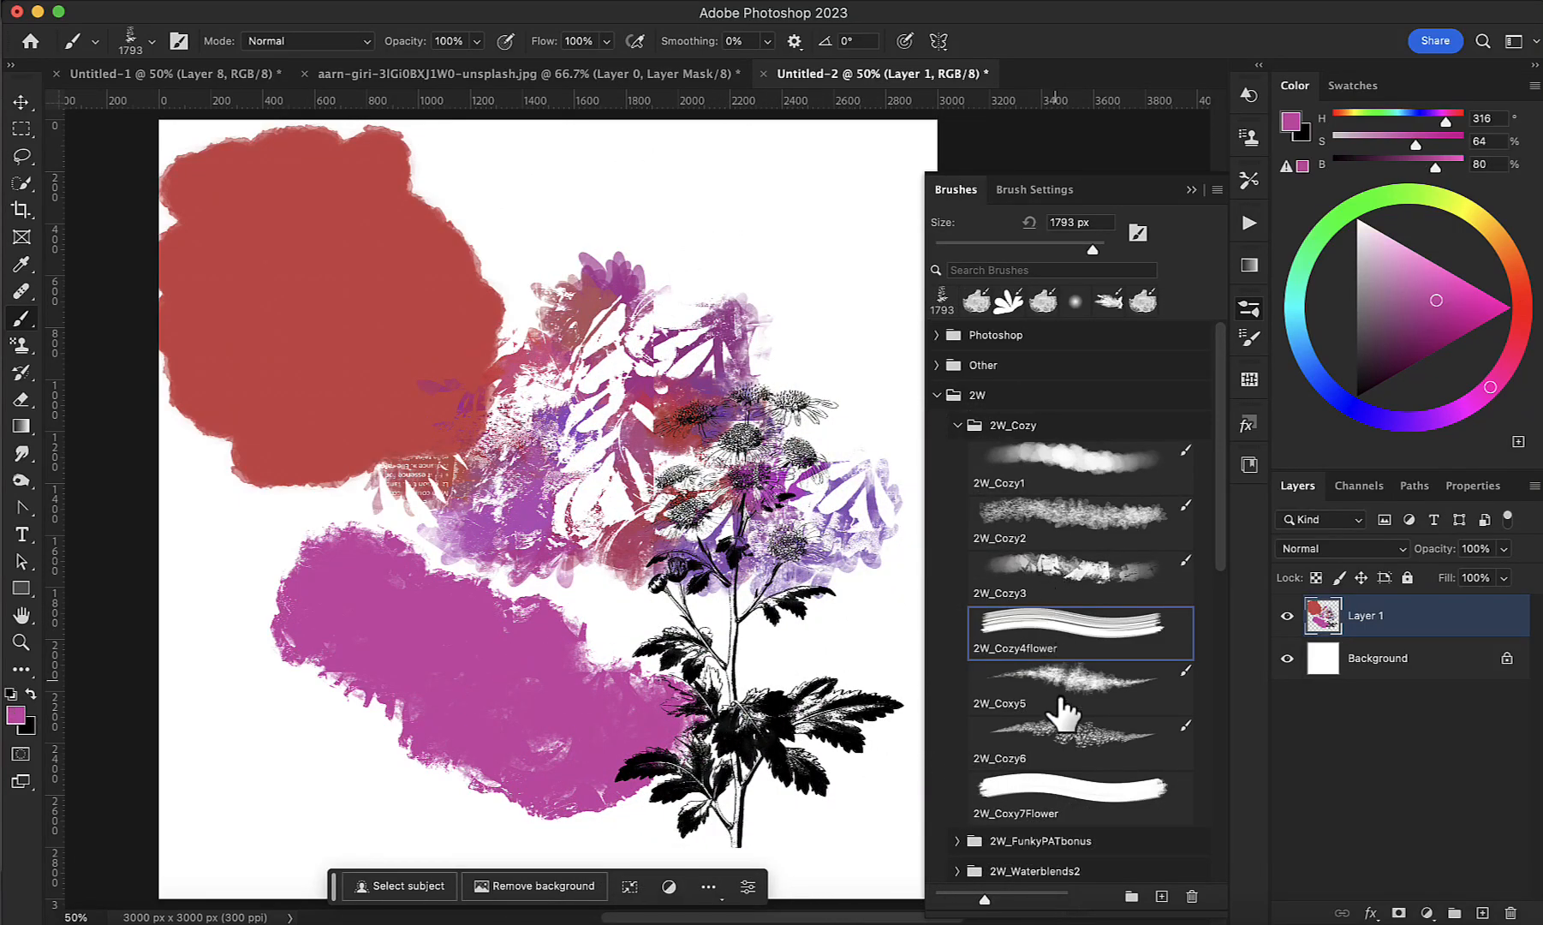
click(1062, 707)
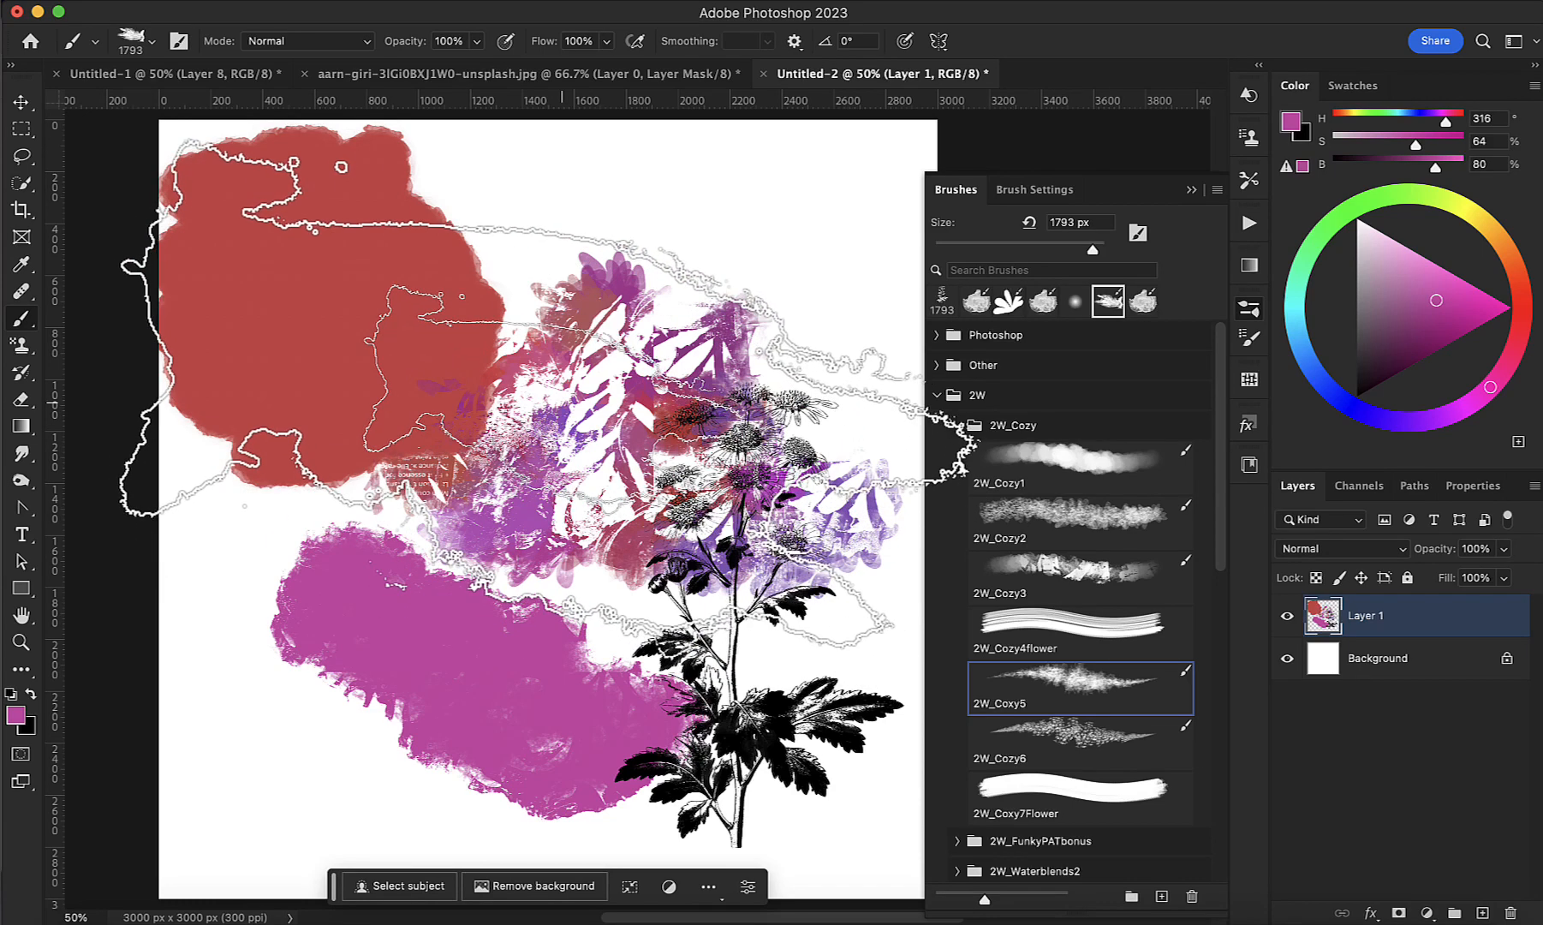
key(bracketleft)
key(bracketleft)
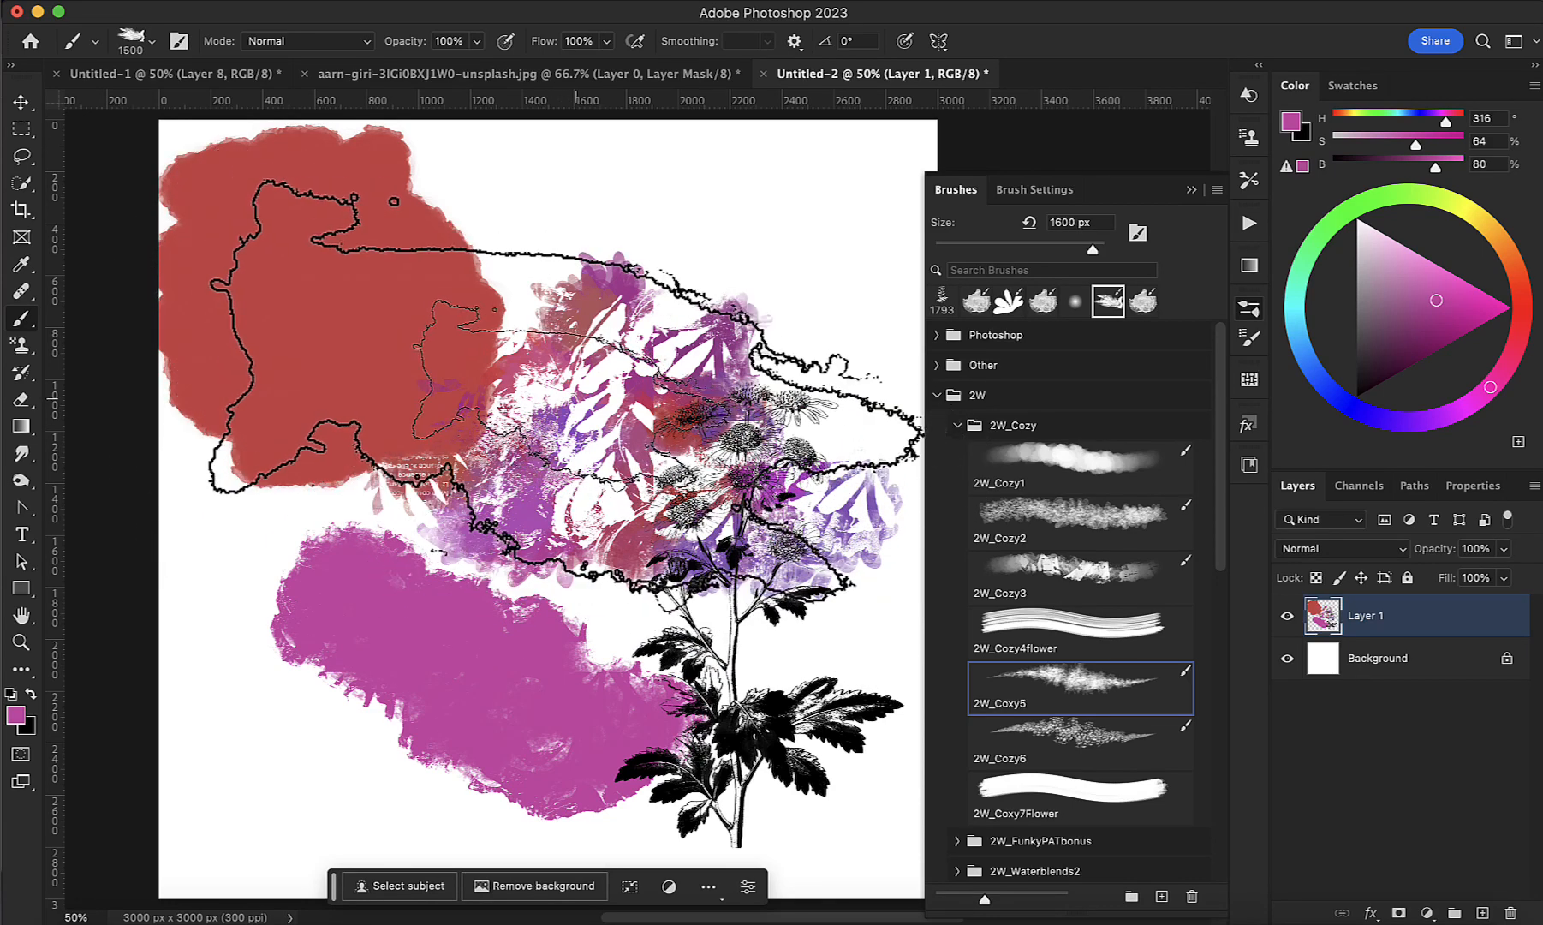
key(bracketleft)
mouse_move(1436, 198)
mouse_down()
mouse_move(1414, 202)
mouse_move(1479, 218)
mouse_up()
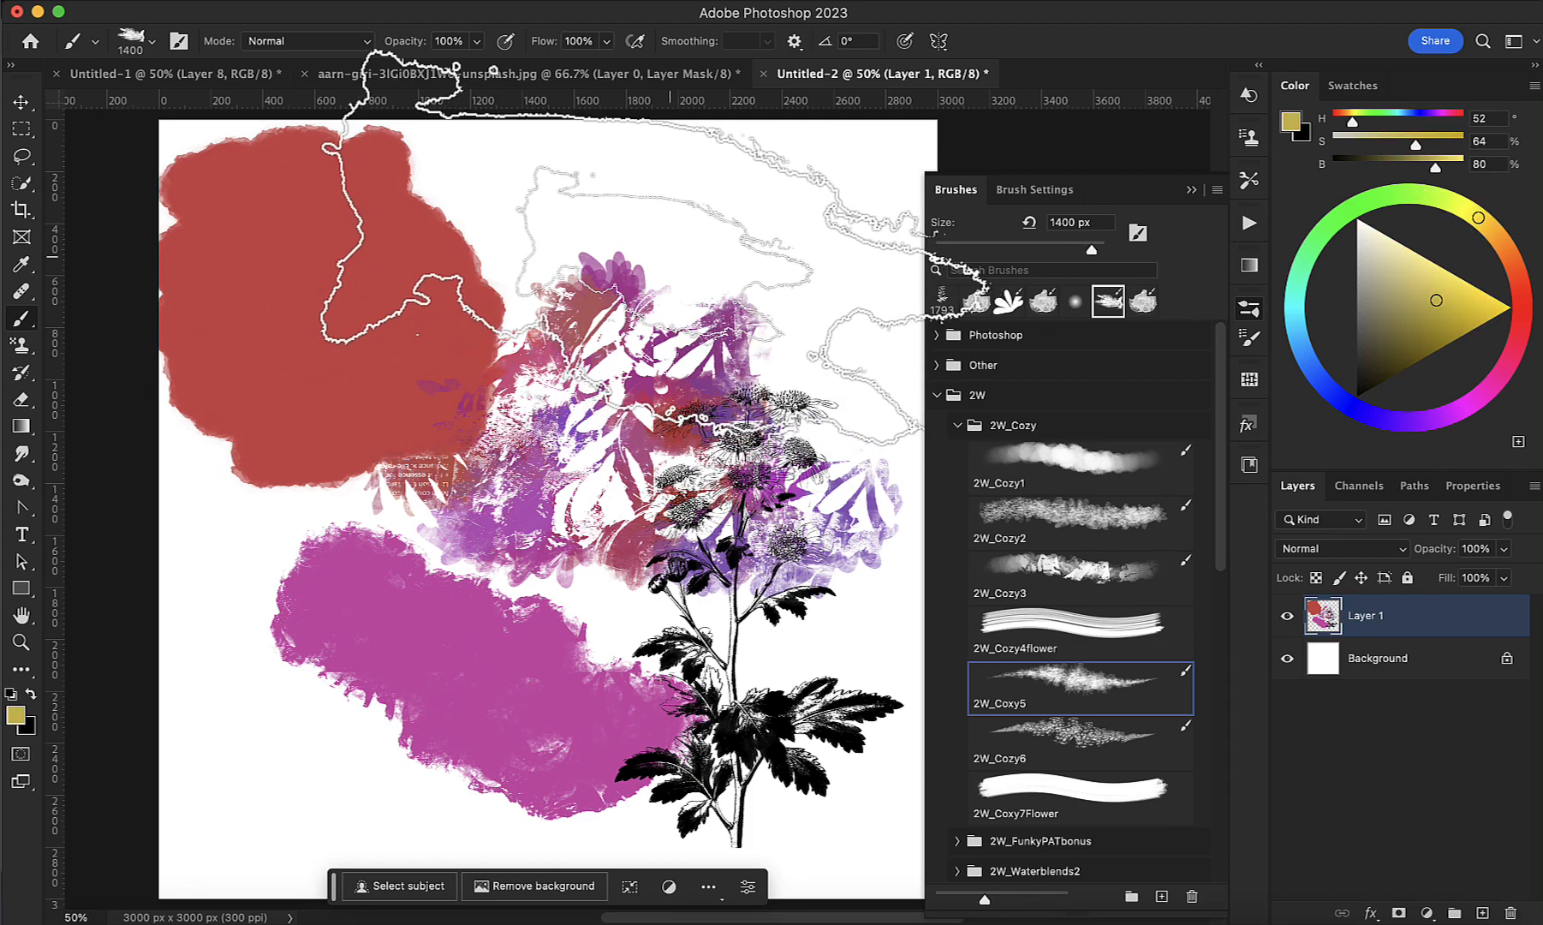
click(565, 233)
mouse_move(572, 242)
mouse_down()
mouse_move(507, 254)
mouse_move(815, 249)
mouse_move(792, 286)
mouse_move(863, 426)
mouse_move(871, 888)
mouse_up()
Step: Paint blue floral texture of hue 226 over the magenta patch and lower canvas with 2W_Cozy6, enlarging the brush to 1600 px
click(1092, 754)
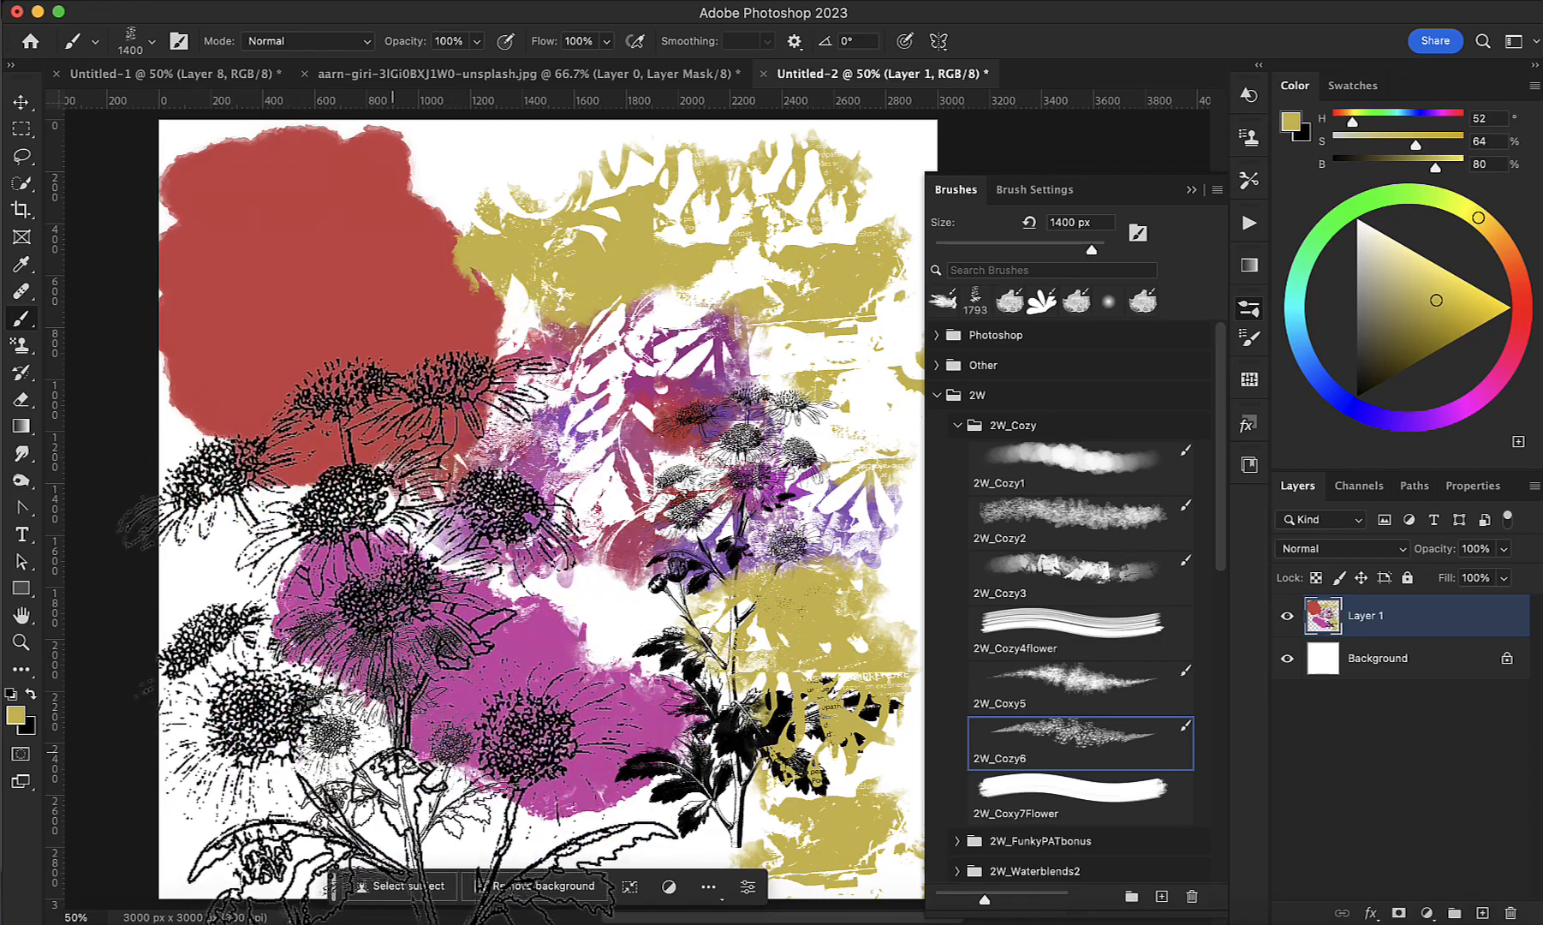
click(1328, 391)
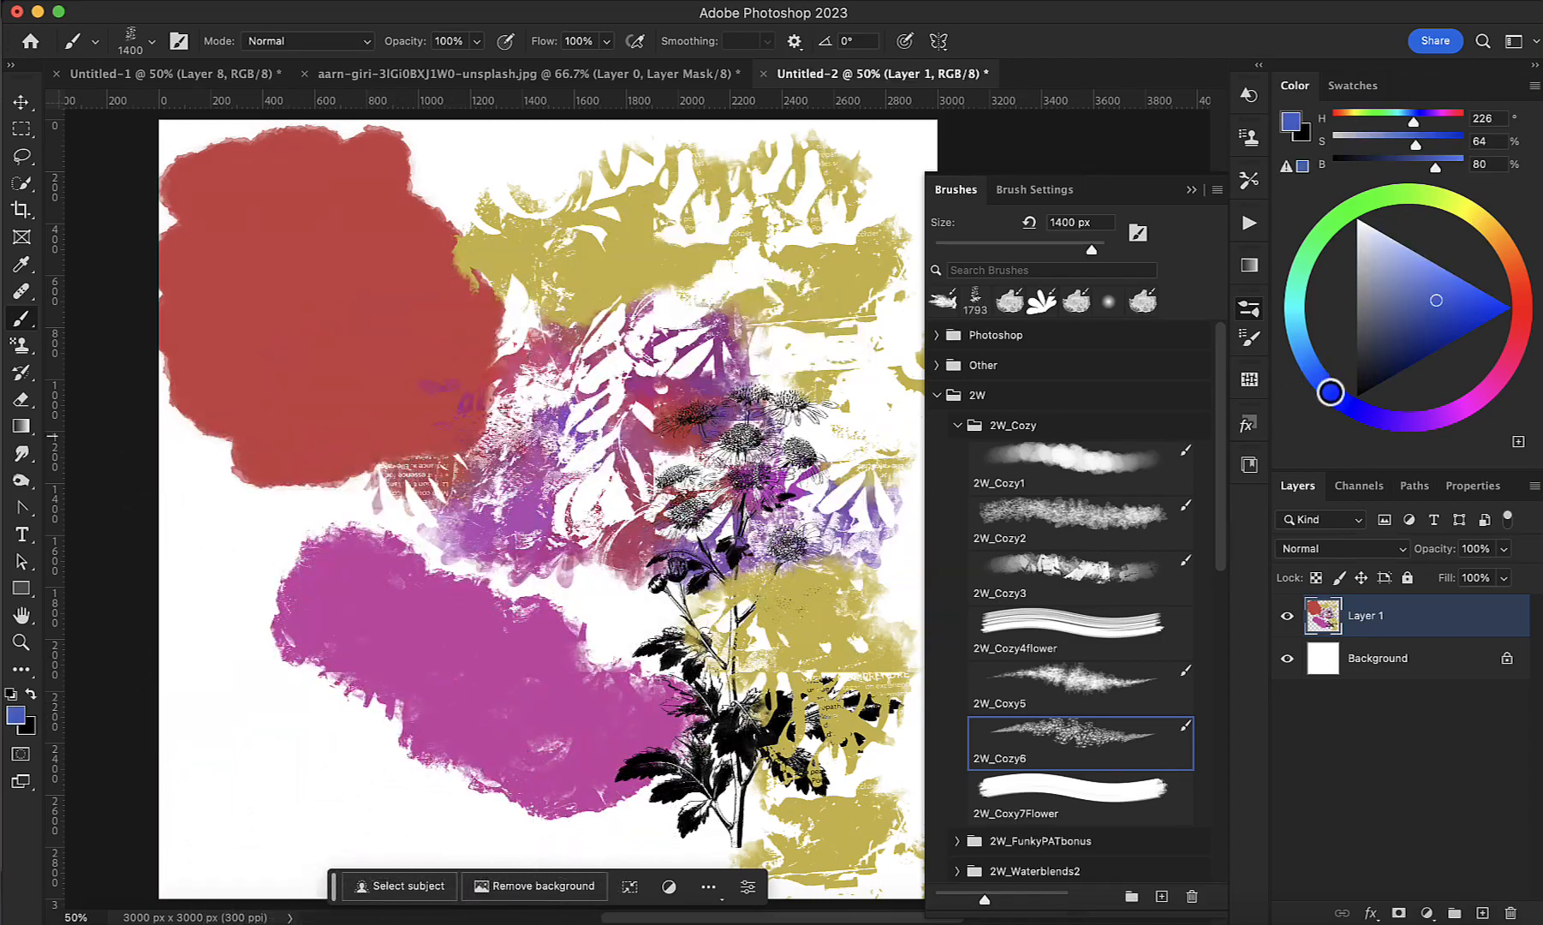
key(bracketleft)
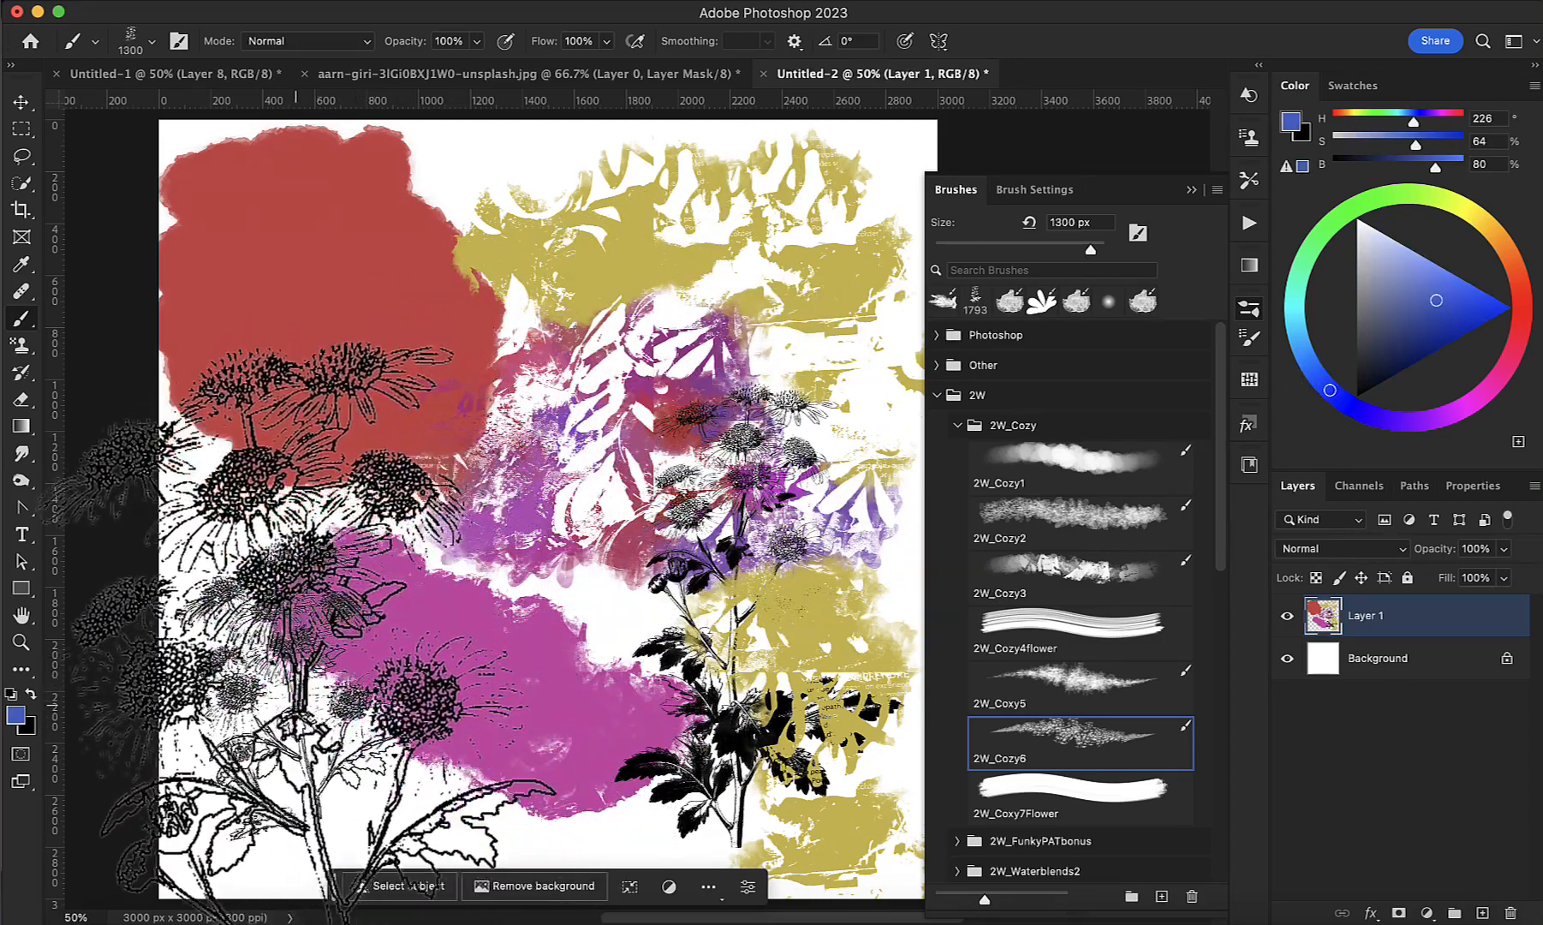
drag(321, 728, 492, 689)
key(bracketright)
key(bracketright)
key(bracketright)
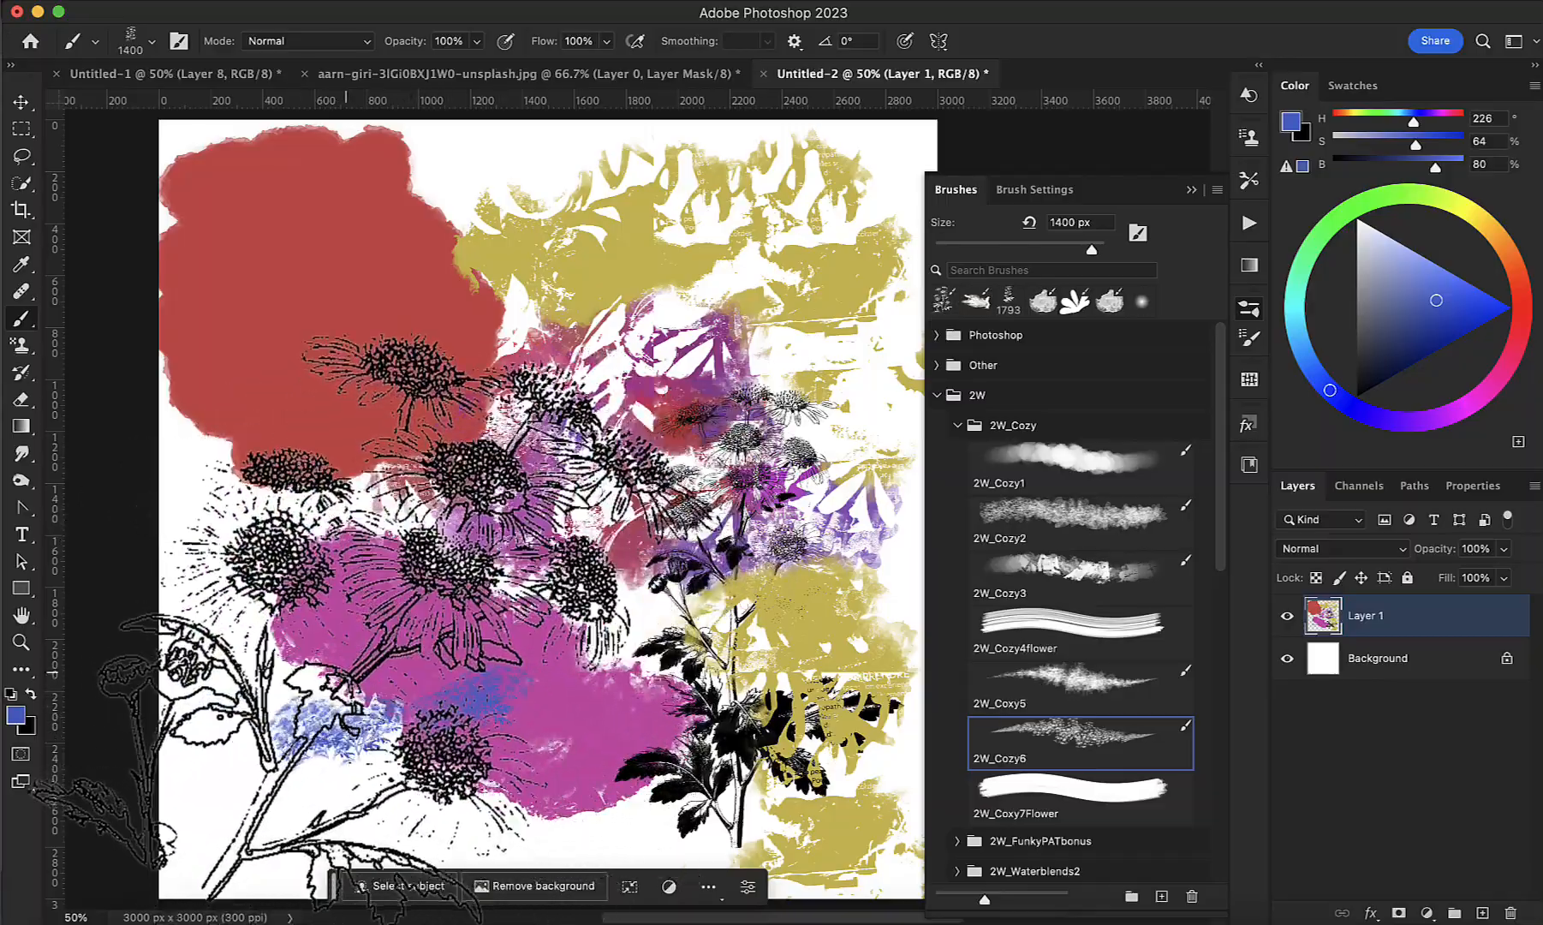
mouse_move(324, 639)
mouse_down()
mouse_move(227, 535)
mouse_move(334, 506)
mouse_move(489, 685)
mouse_move(529, 777)
mouse_move(745, 809)
mouse_move(295, 788)
mouse_up()
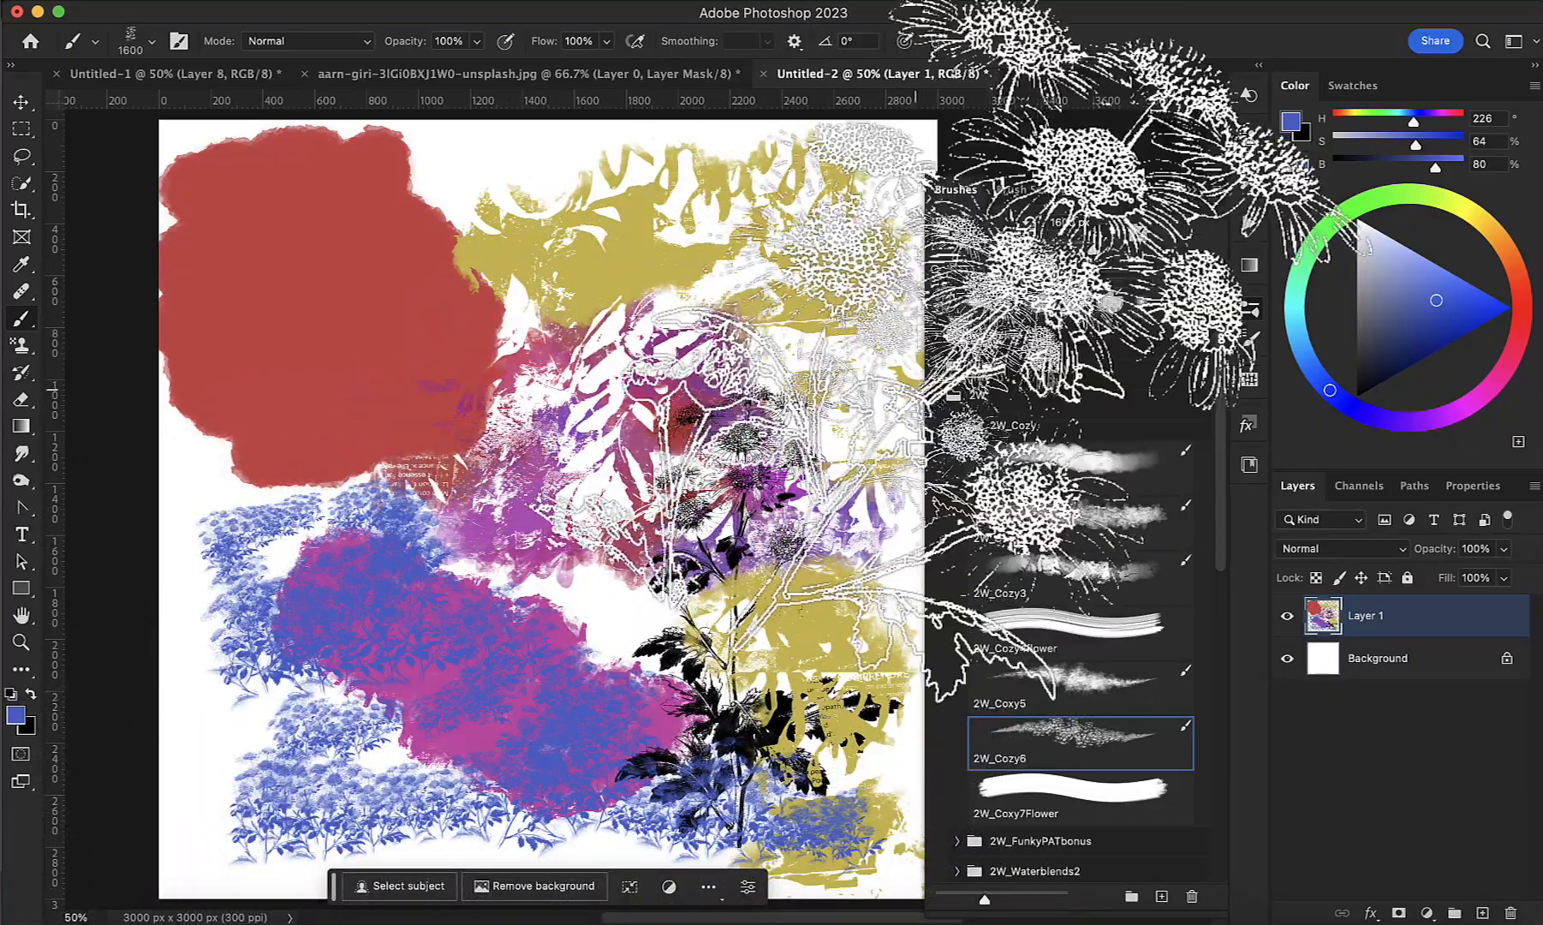
Step: Switch to Adobe Bridge to view the 2W_Cozy Kit folder again, and return to Photoshop
click(534, 920)
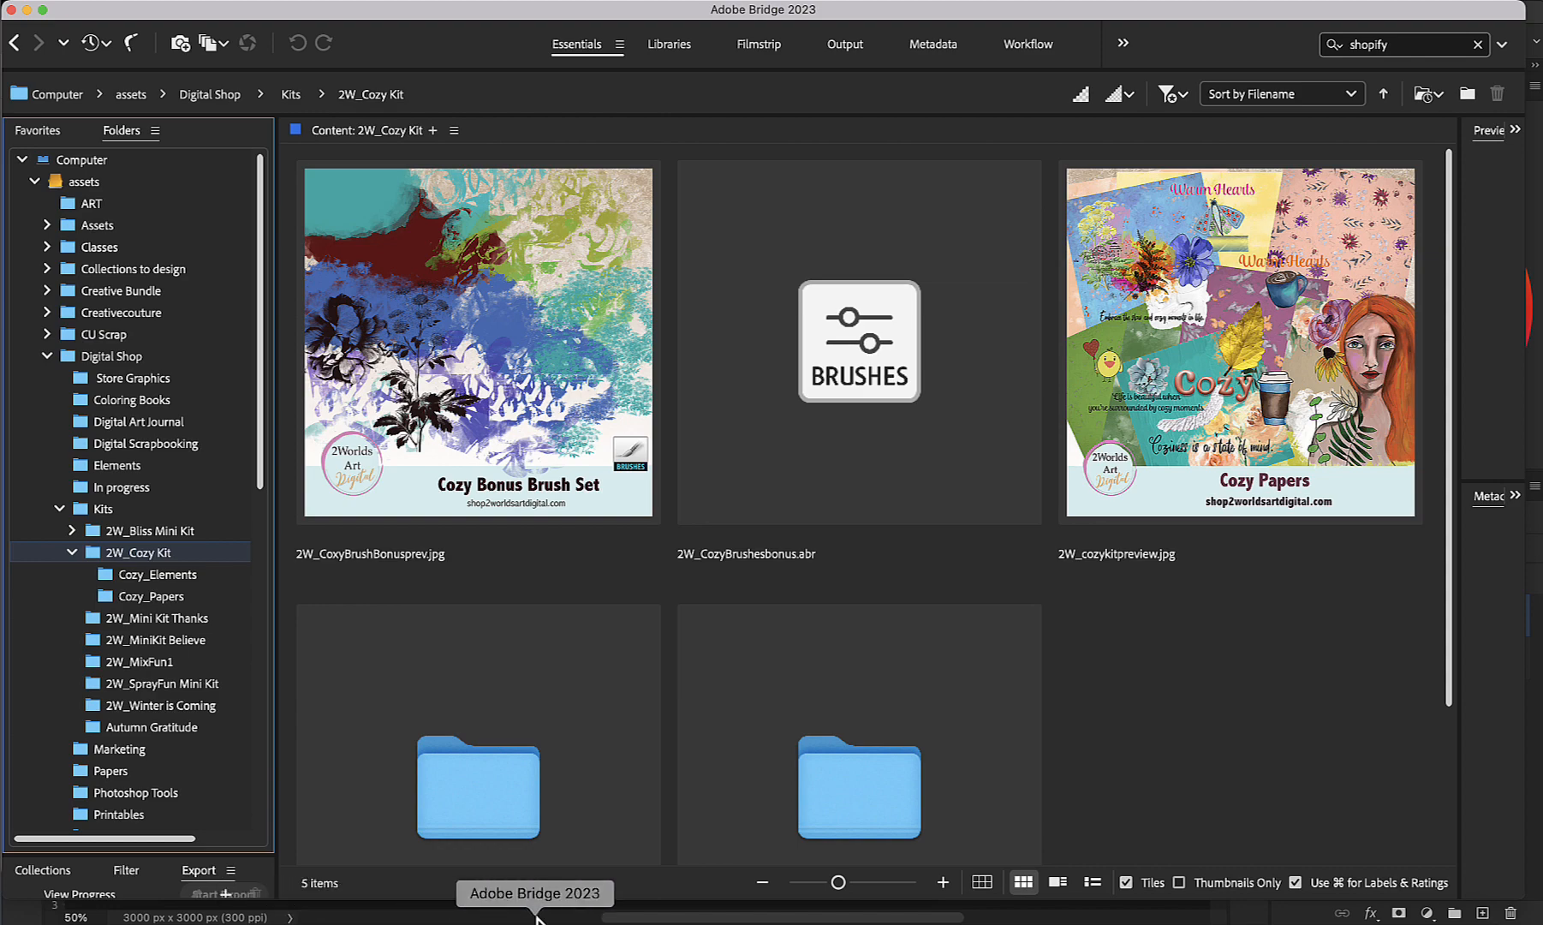
click(448, 920)
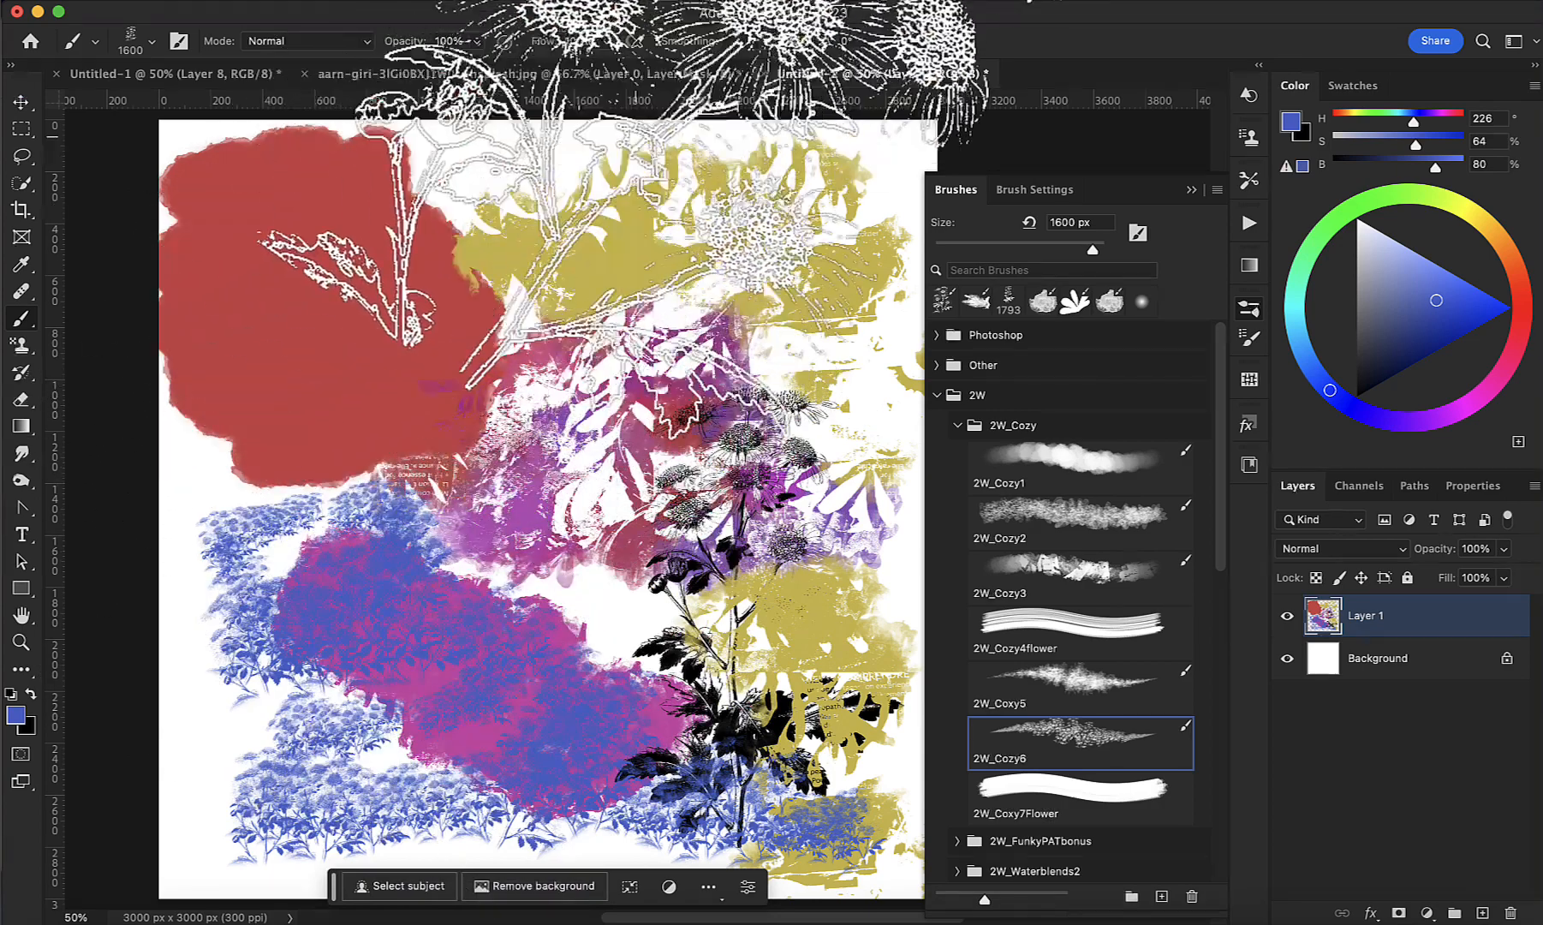
Step: Close the Untitled-2 brush sample canvas without saving its changes
click(20, 102)
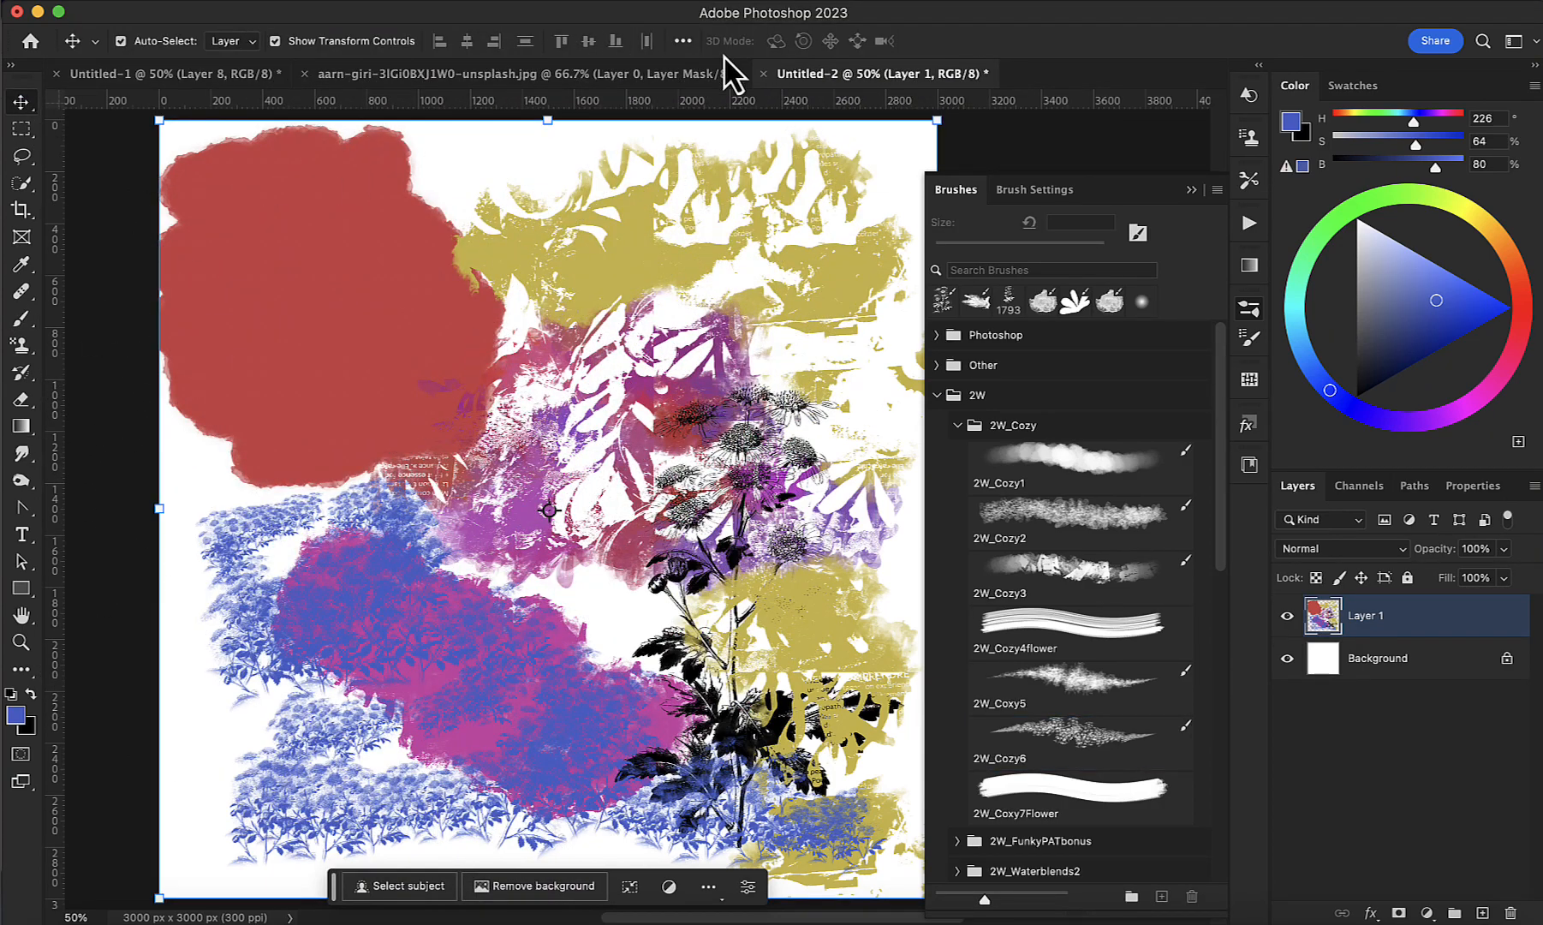
click(763, 74)
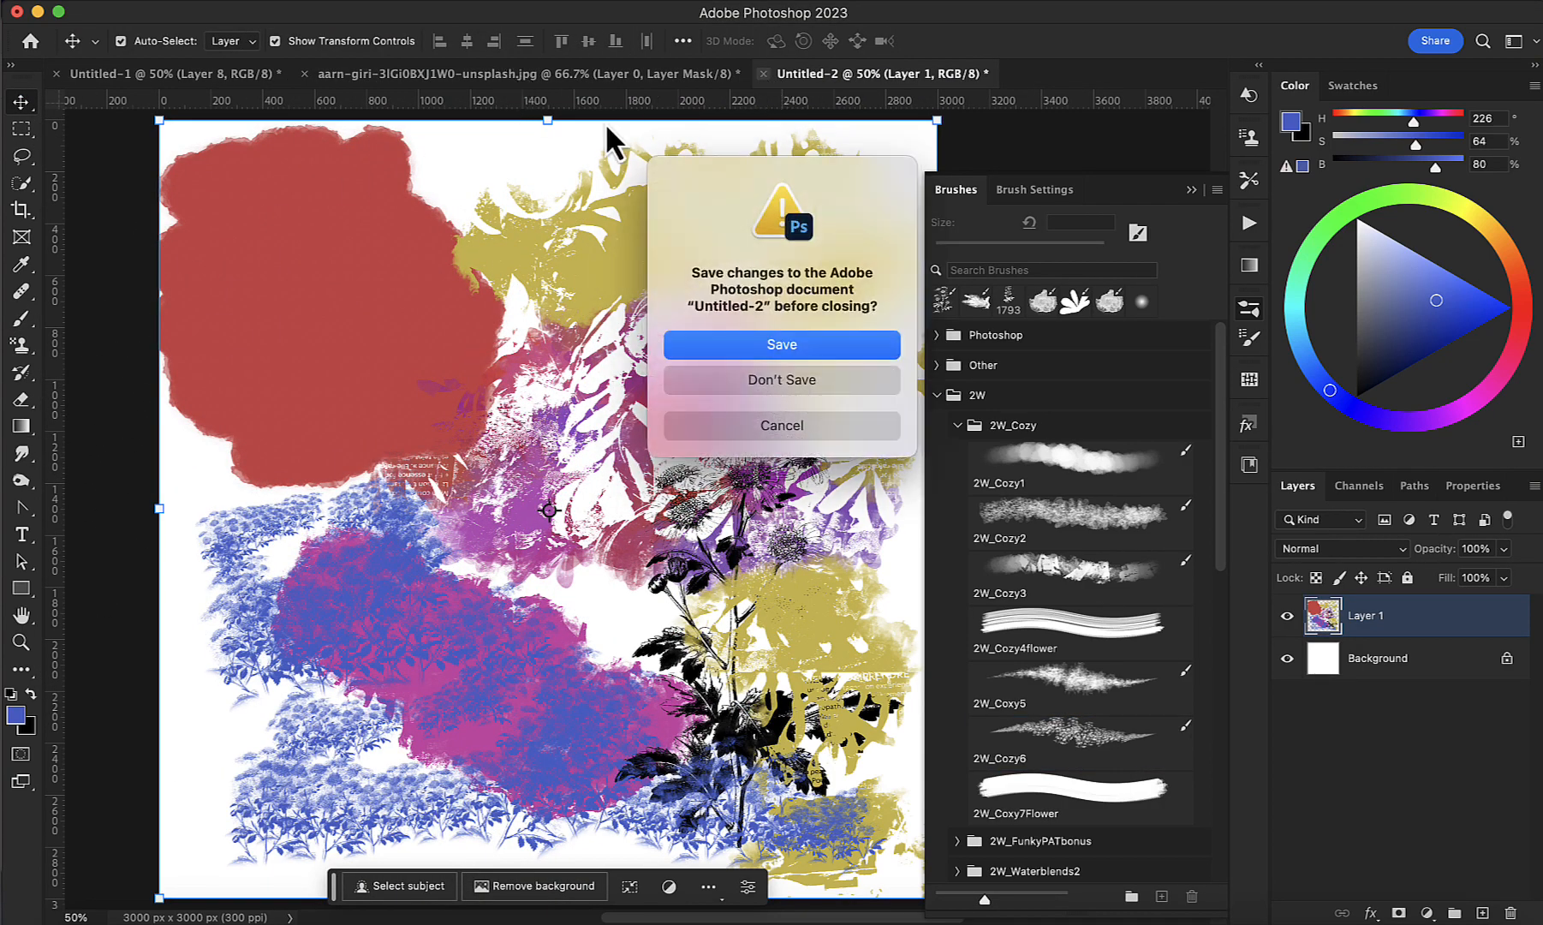
click(766, 381)
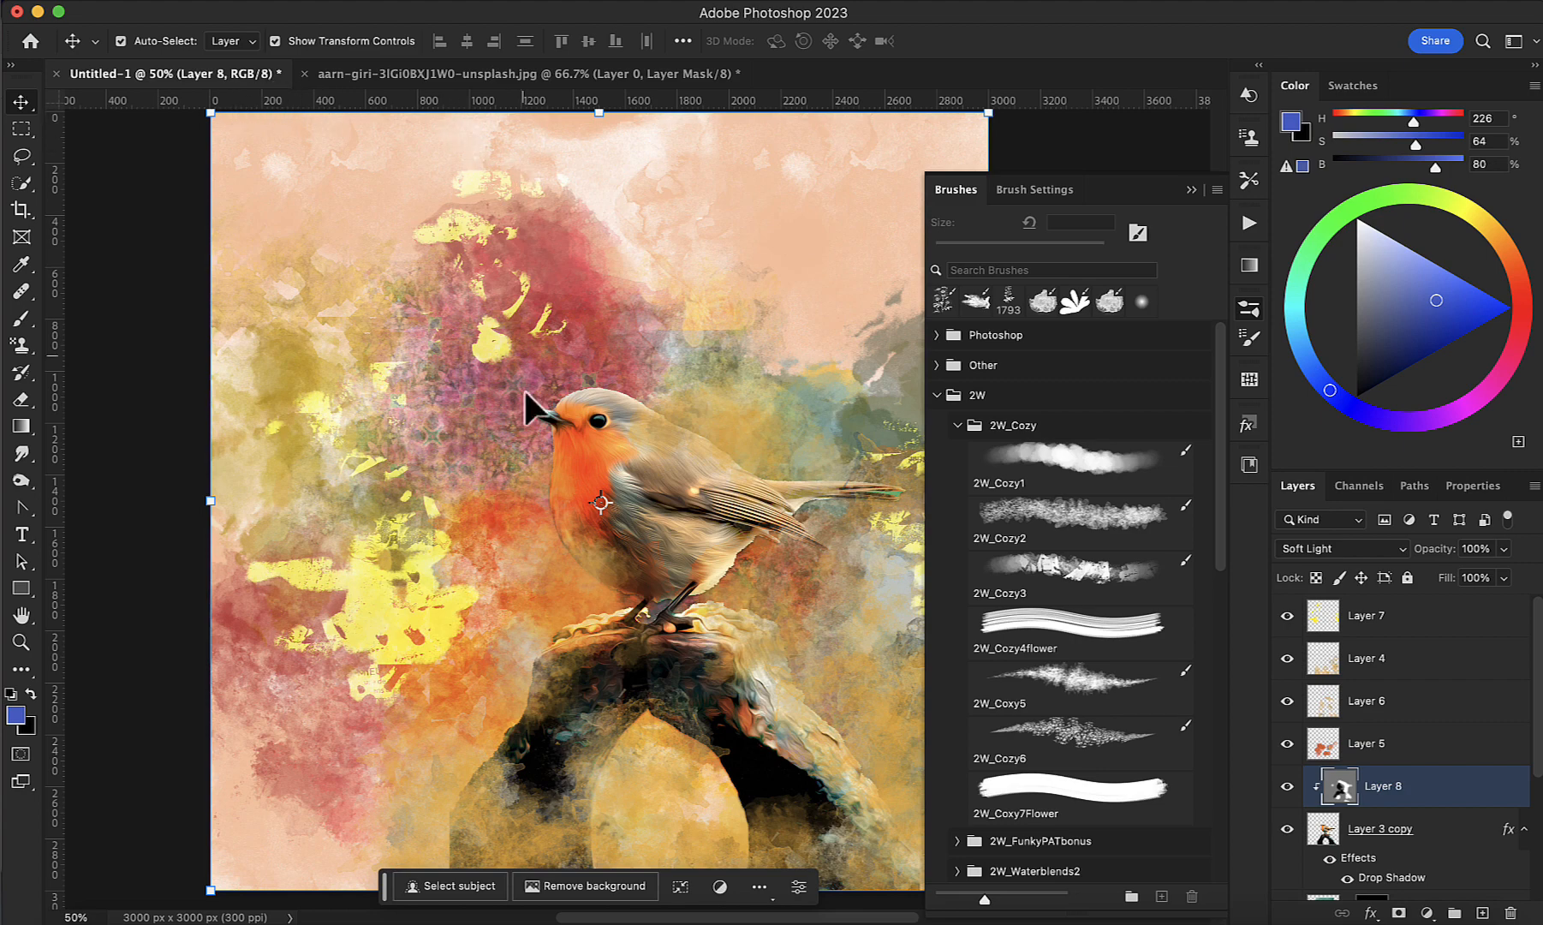
Step: Collapse the Brushes panel and hide the Contextual Task Bar
click(1191, 191)
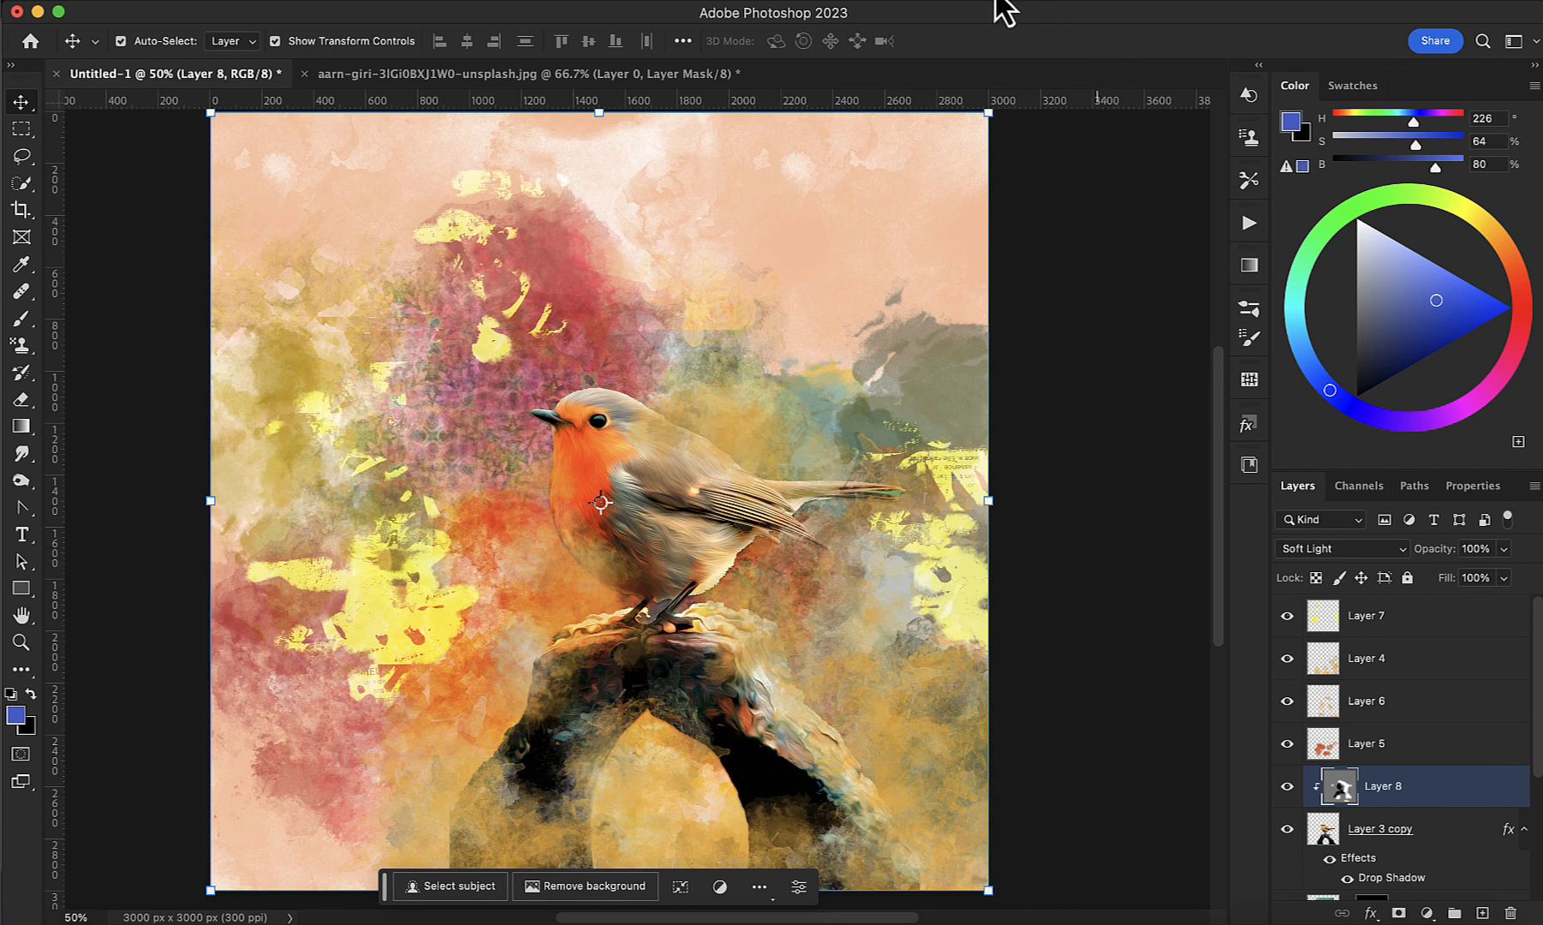
click(996, 2)
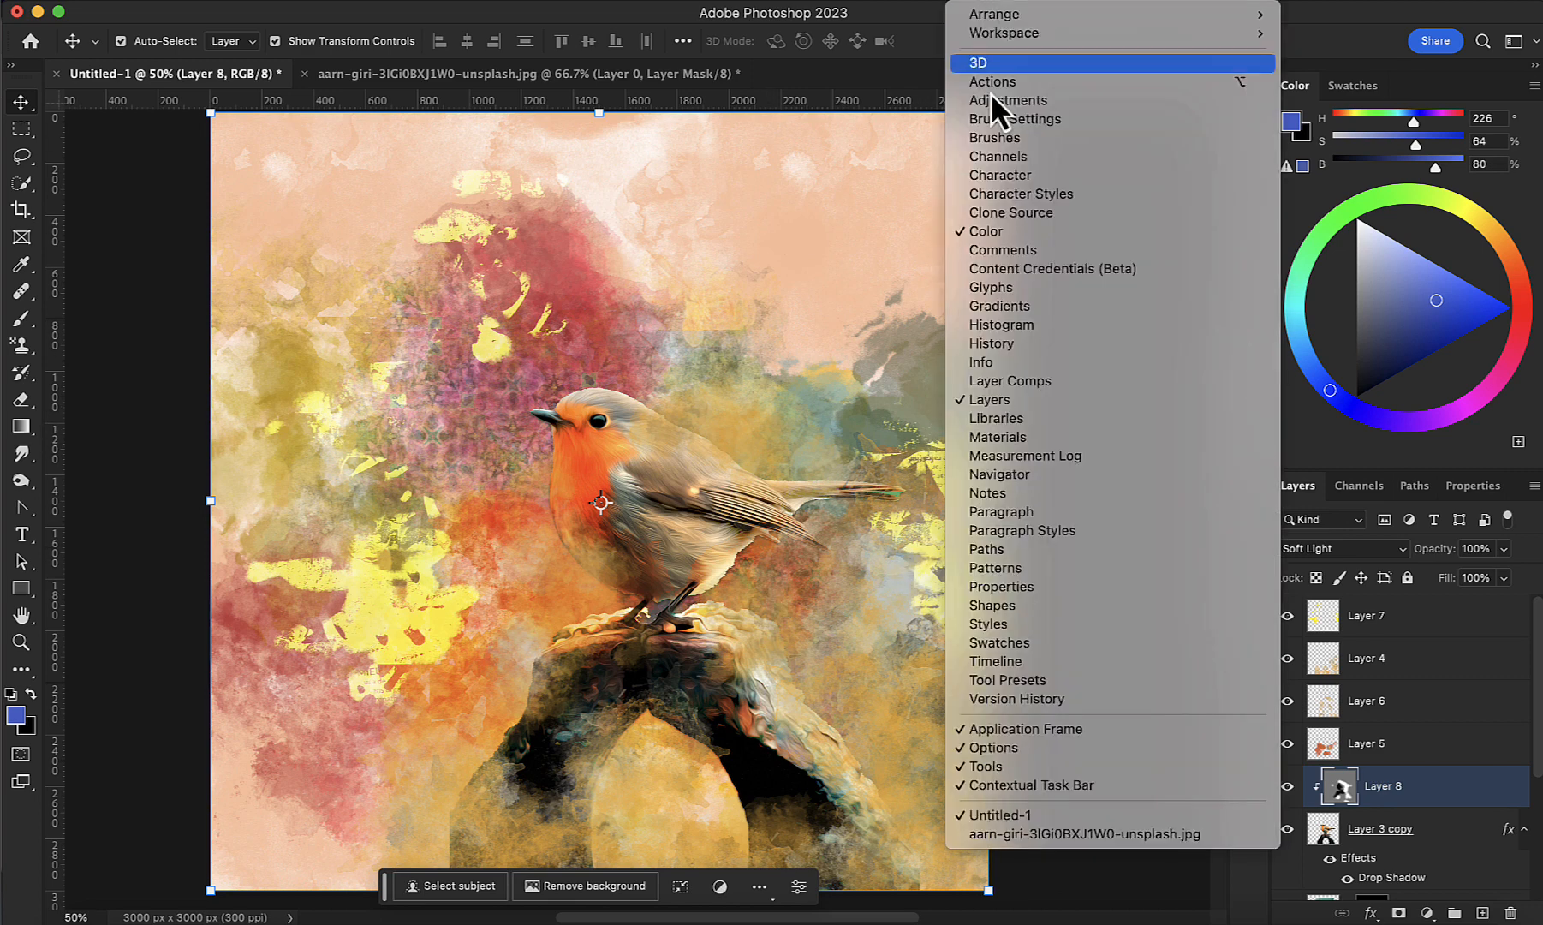
click(982, 785)
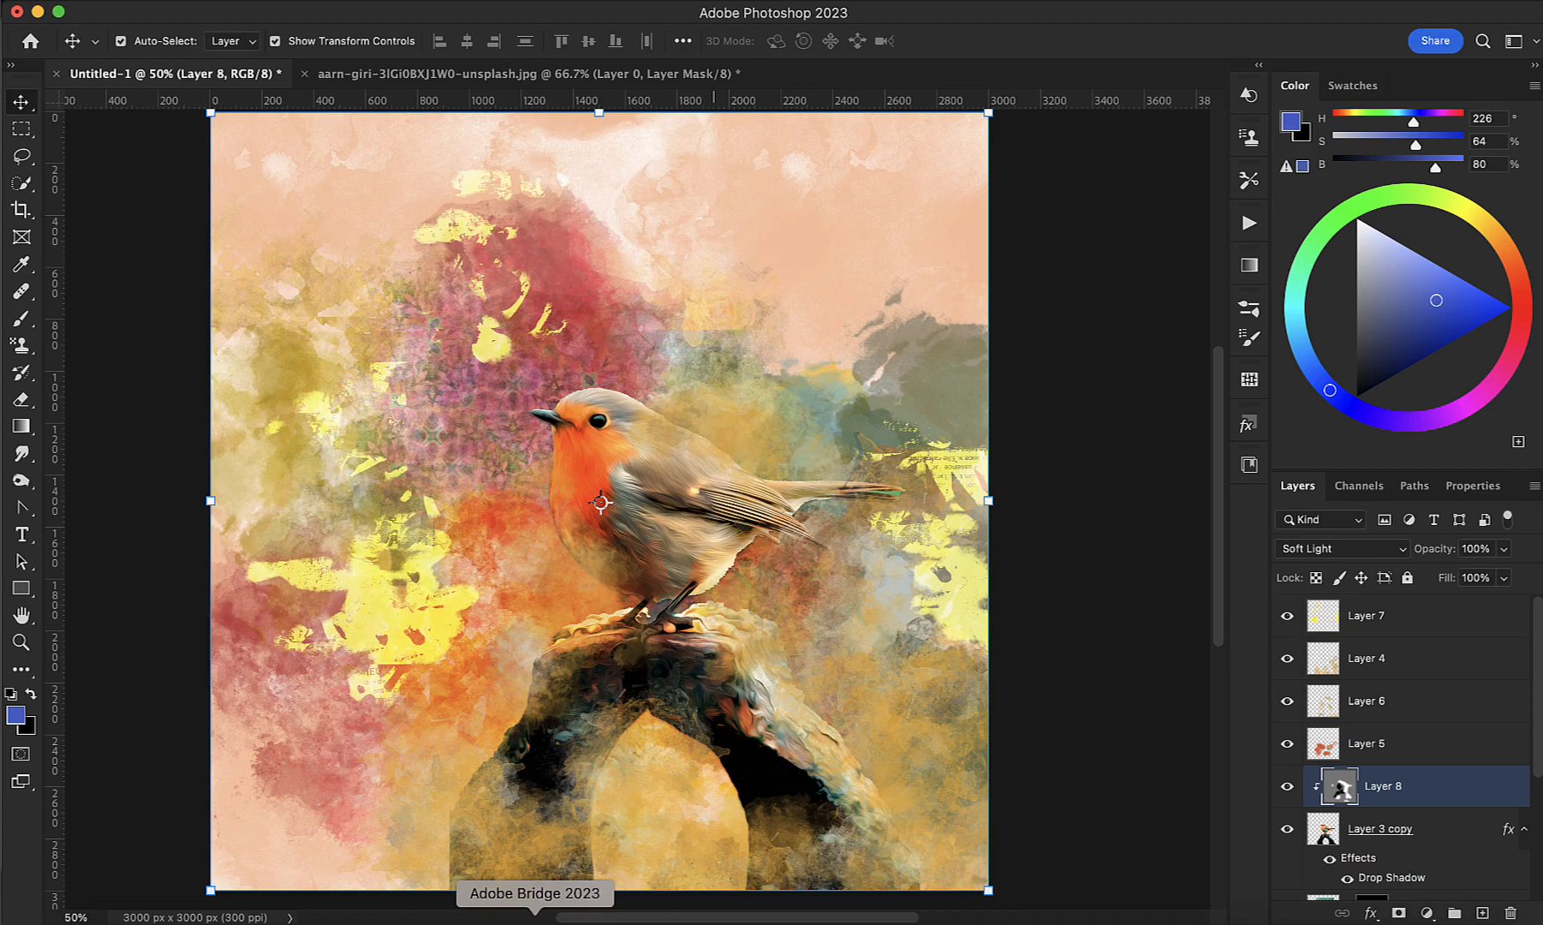
Step: Switch to Adobe Bridge, browse the Cozy_Elements folder of the 2W_Cozy Kit and open 2W_cozy_gesso2.png in Photoshop
click(535, 922)
click(496, 923)
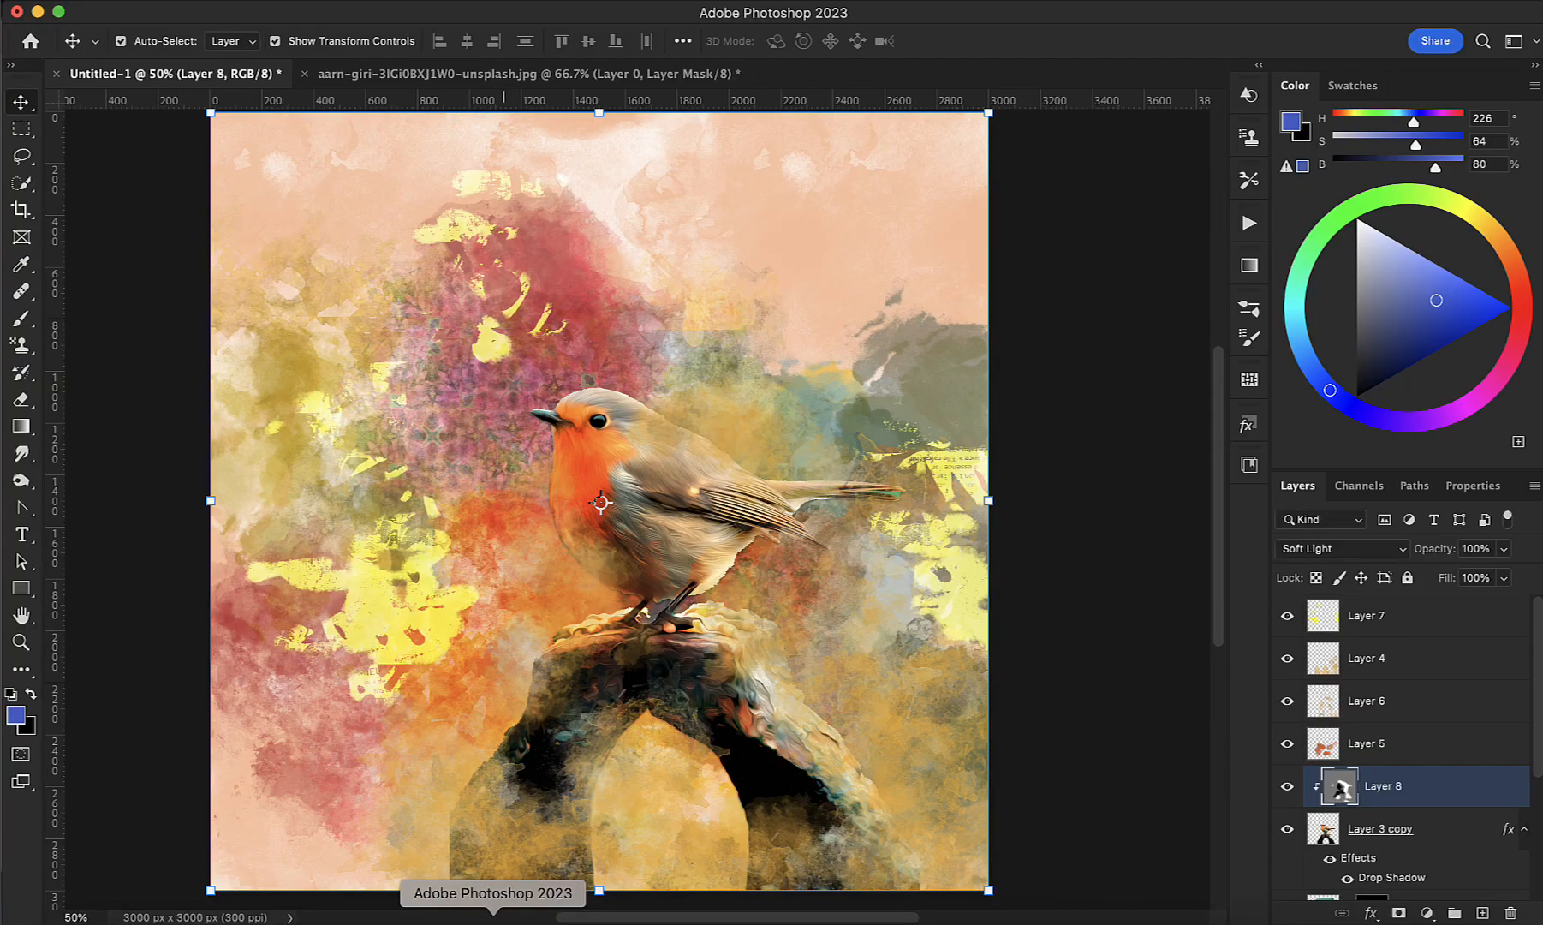
click(535, 922)
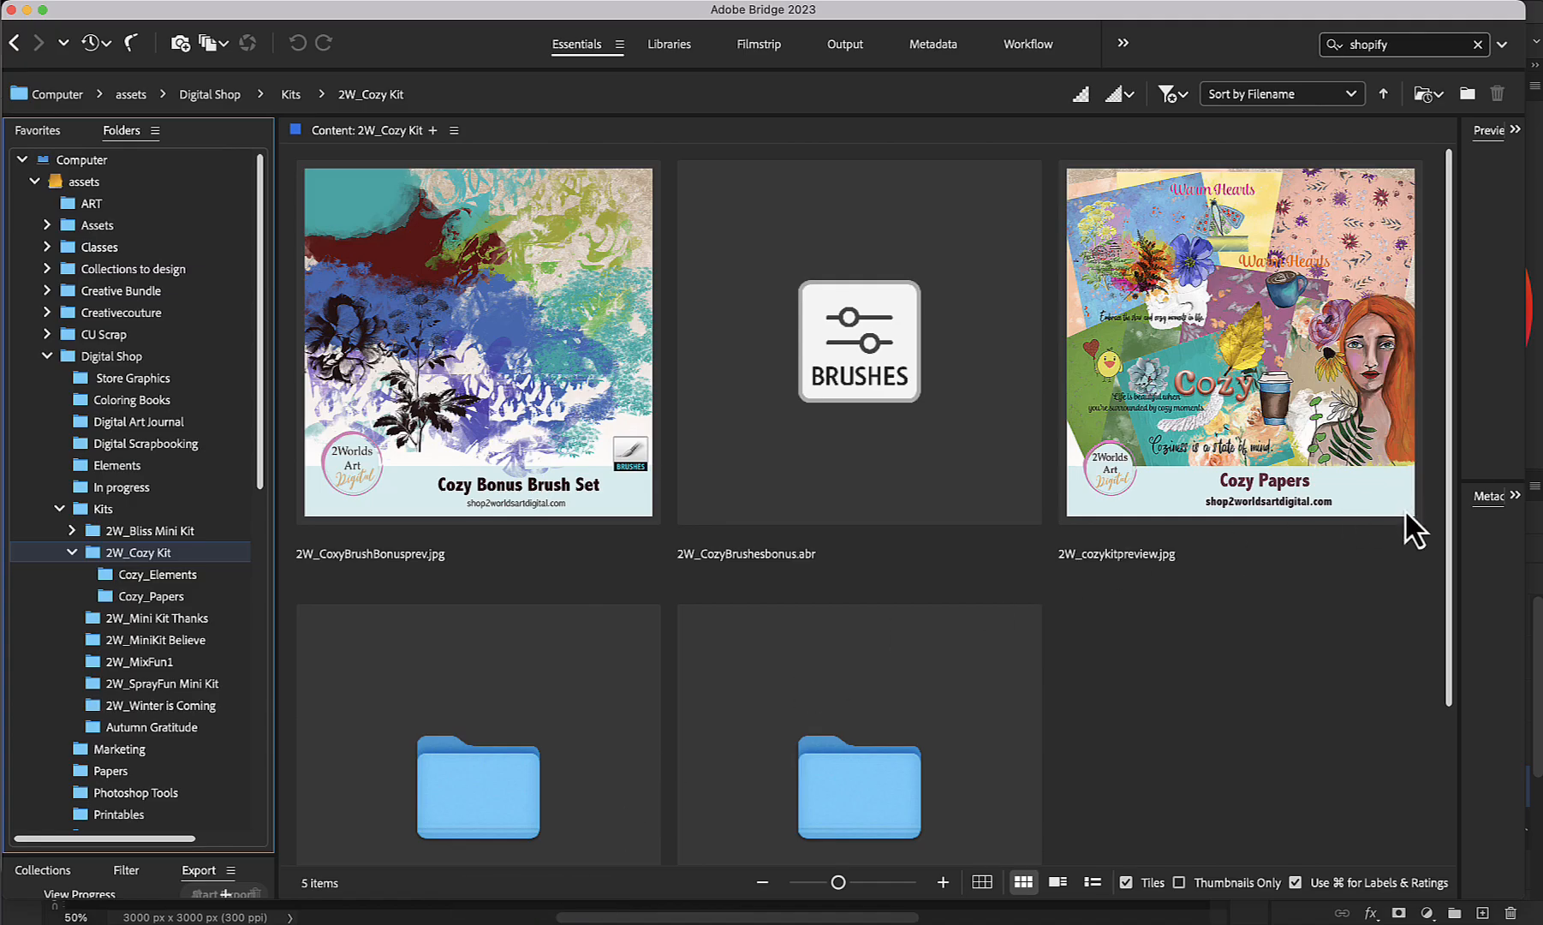
click(158, 574)
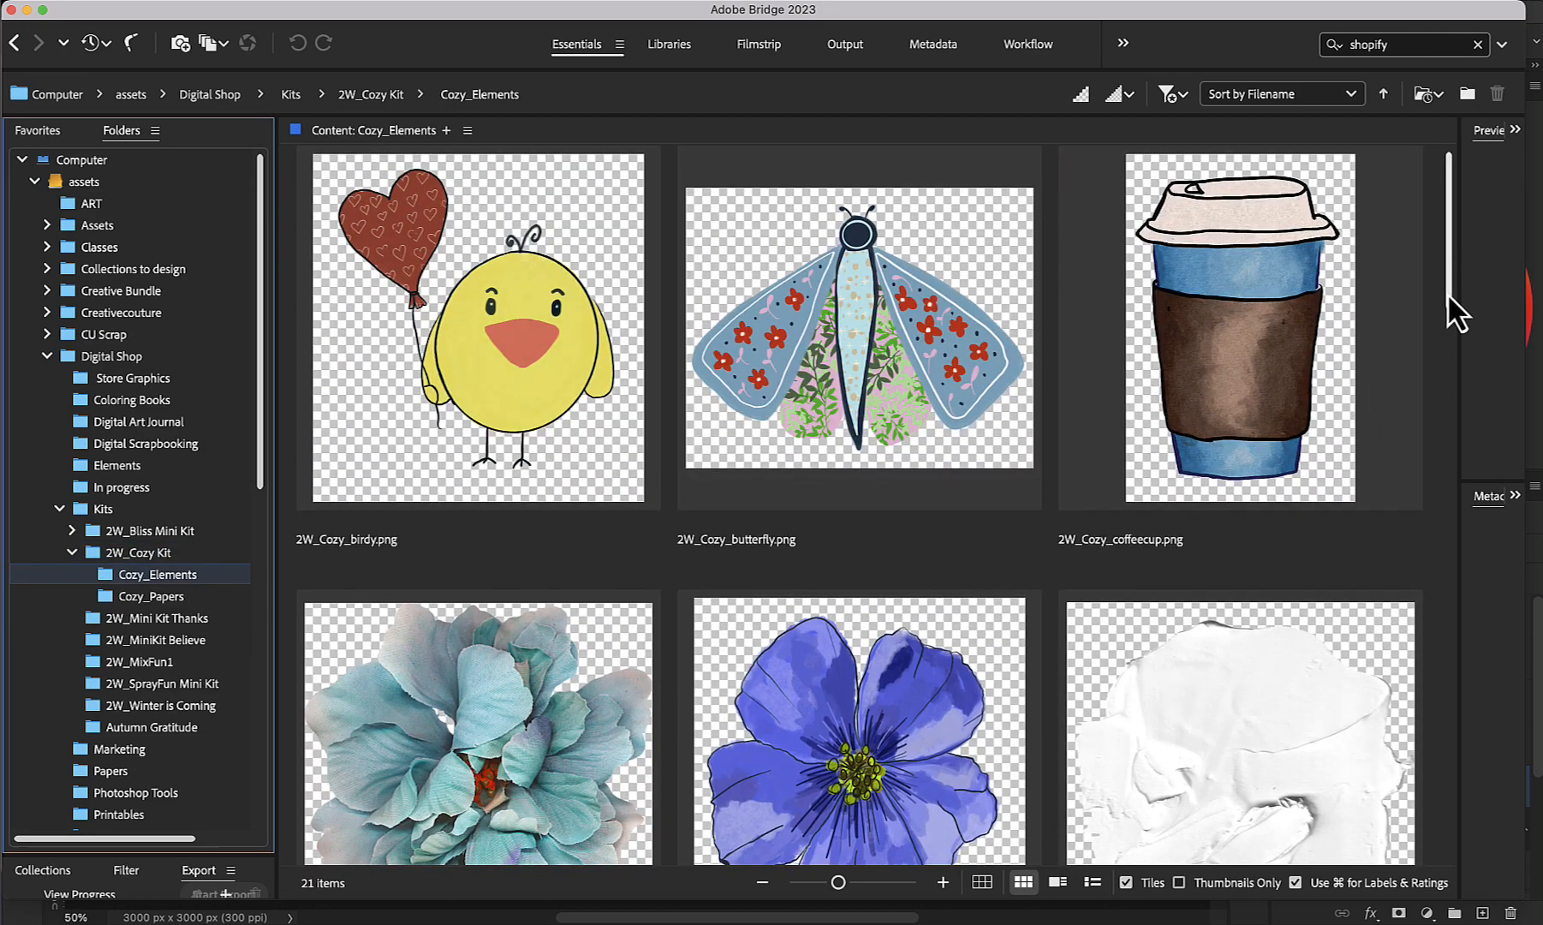
drag(1447, 293, 1411, 417)
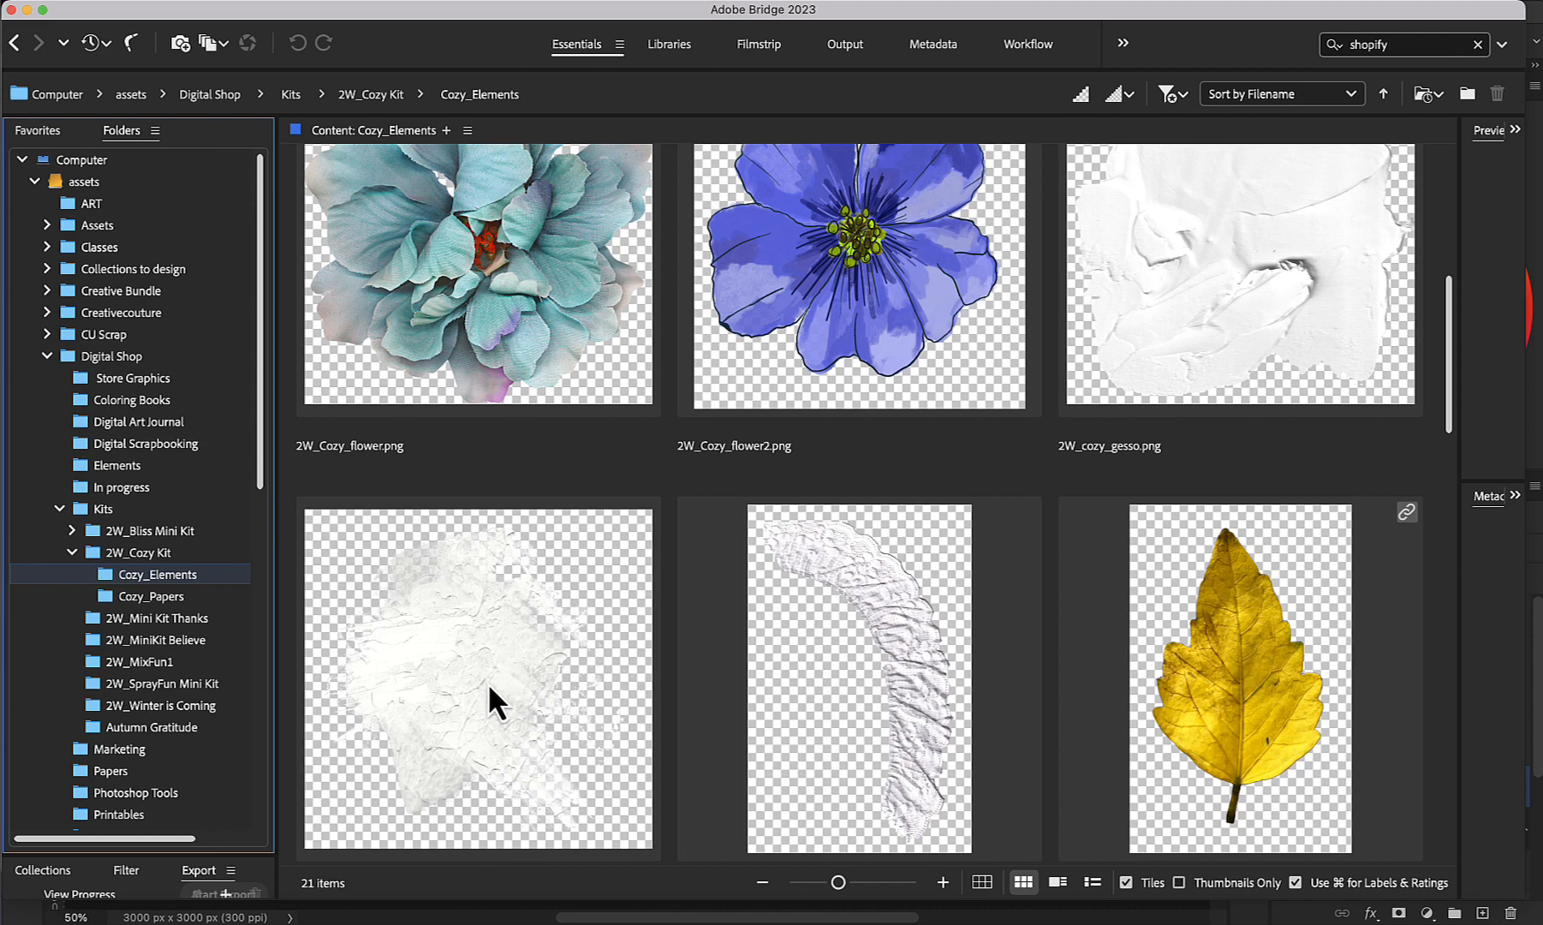
double_click(509, 713)
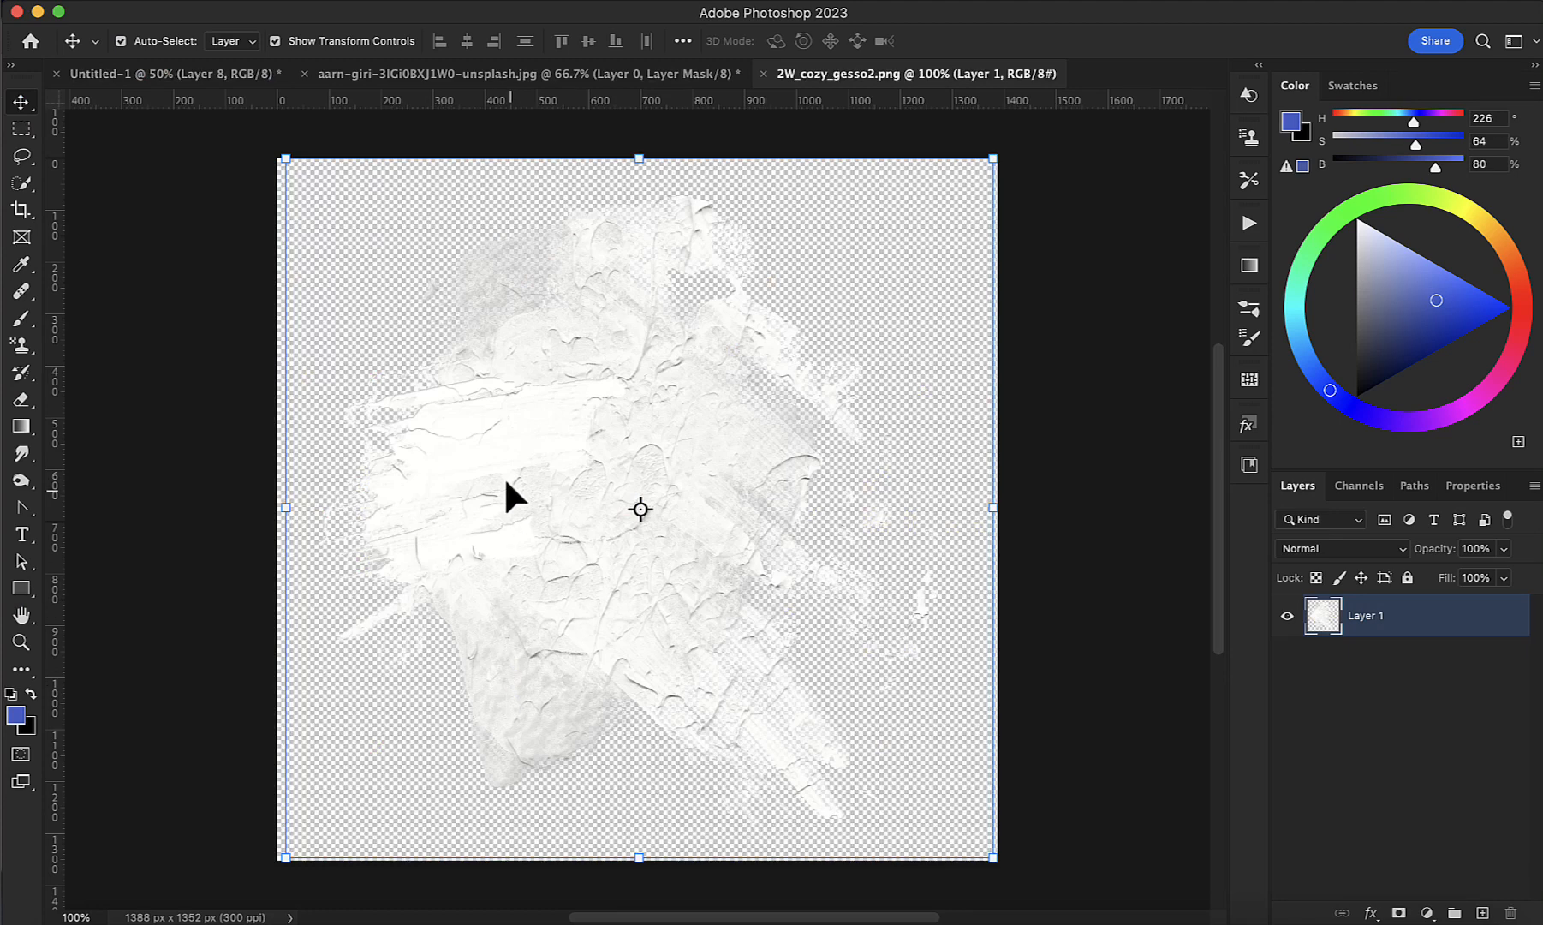
Step: Copy the gesso texture into Untitled-1 beside the branch and place its layer between Layer 3 and Layer 2
drag(563, 364, 474, 710)
mouse_move(413, 619)
mouse_down()
mouse_move(461, 632)
mouse_move(414, 596)
mouse_up()
click(1375, 788)
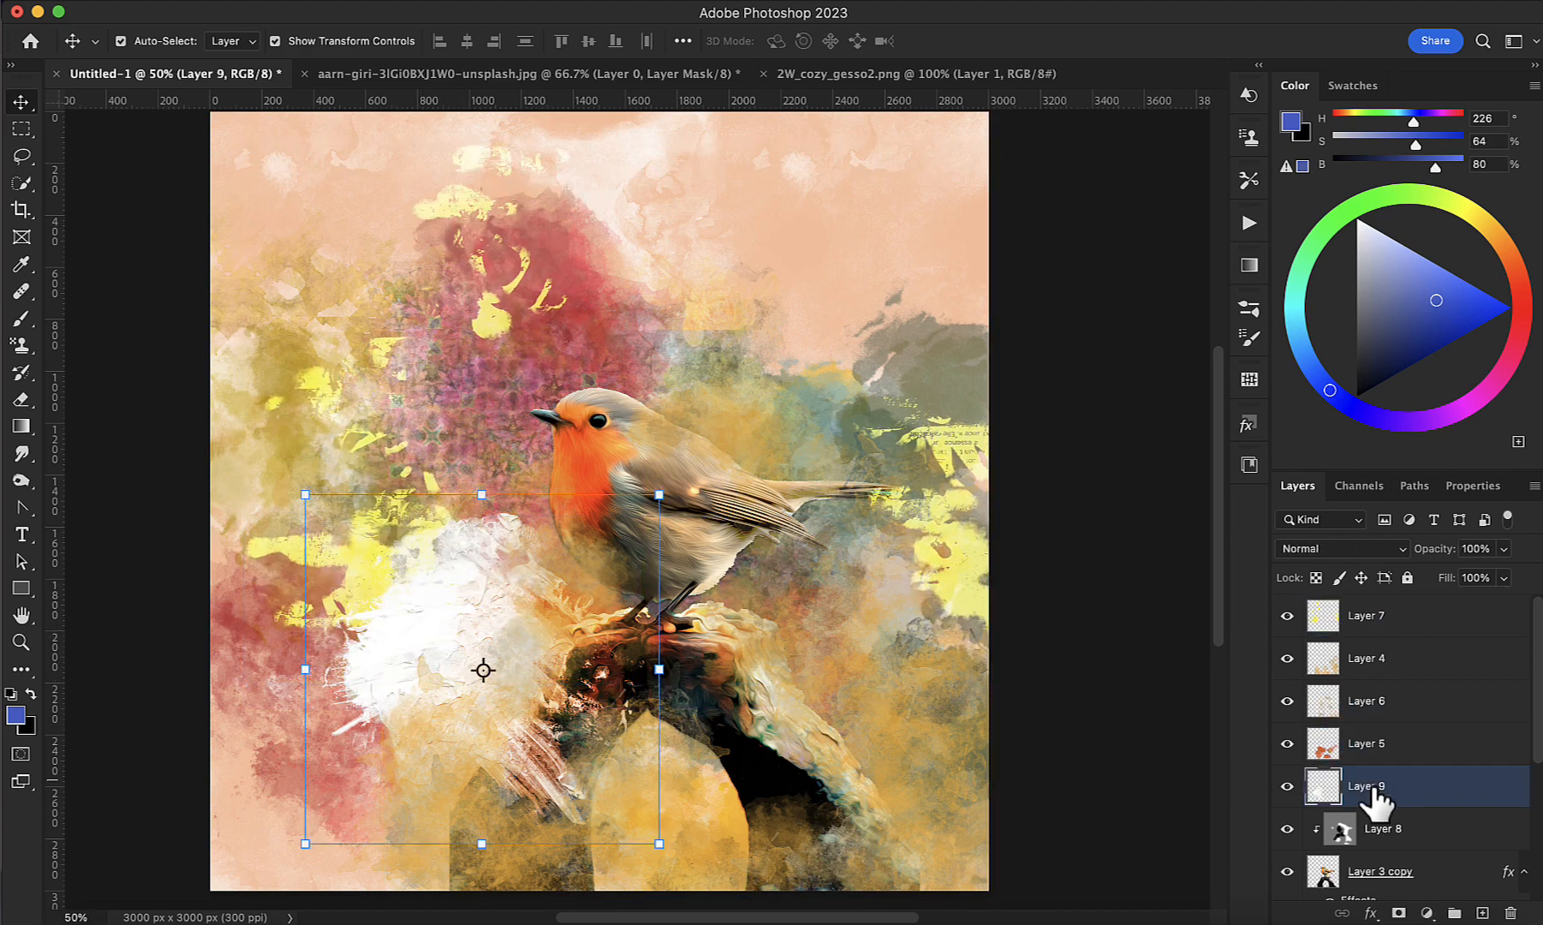
drag(1379, 783, 1349, 831)
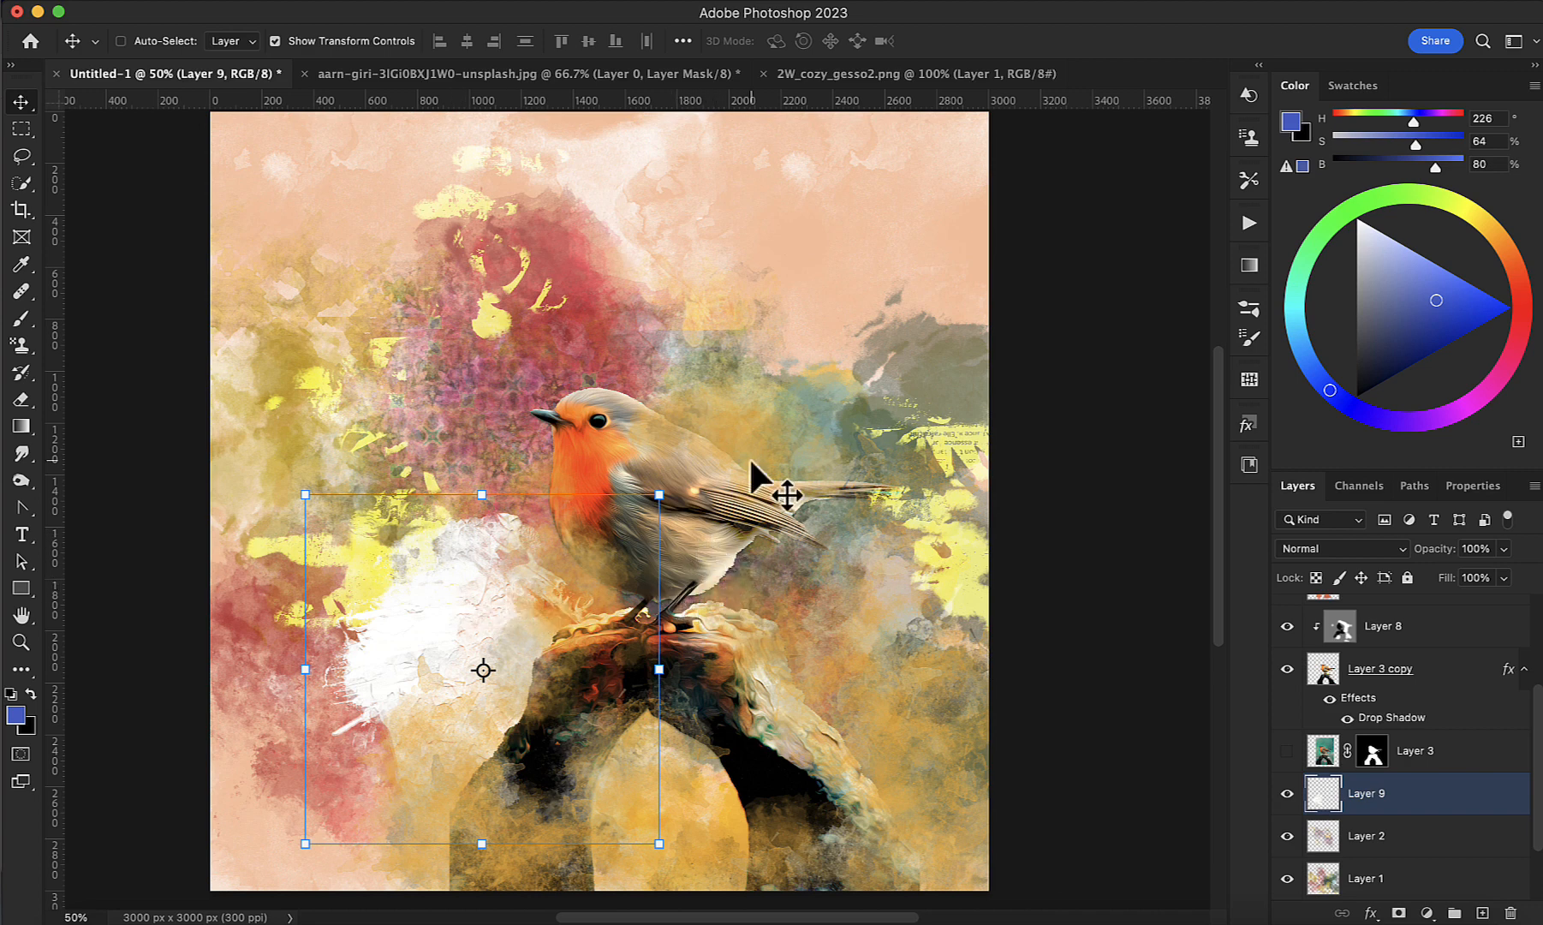
Step: Duplicate the gesso layer, shift the copy to the upper-right edge of the artwork and rotate it about 66° counterclockwise
key(super+j)
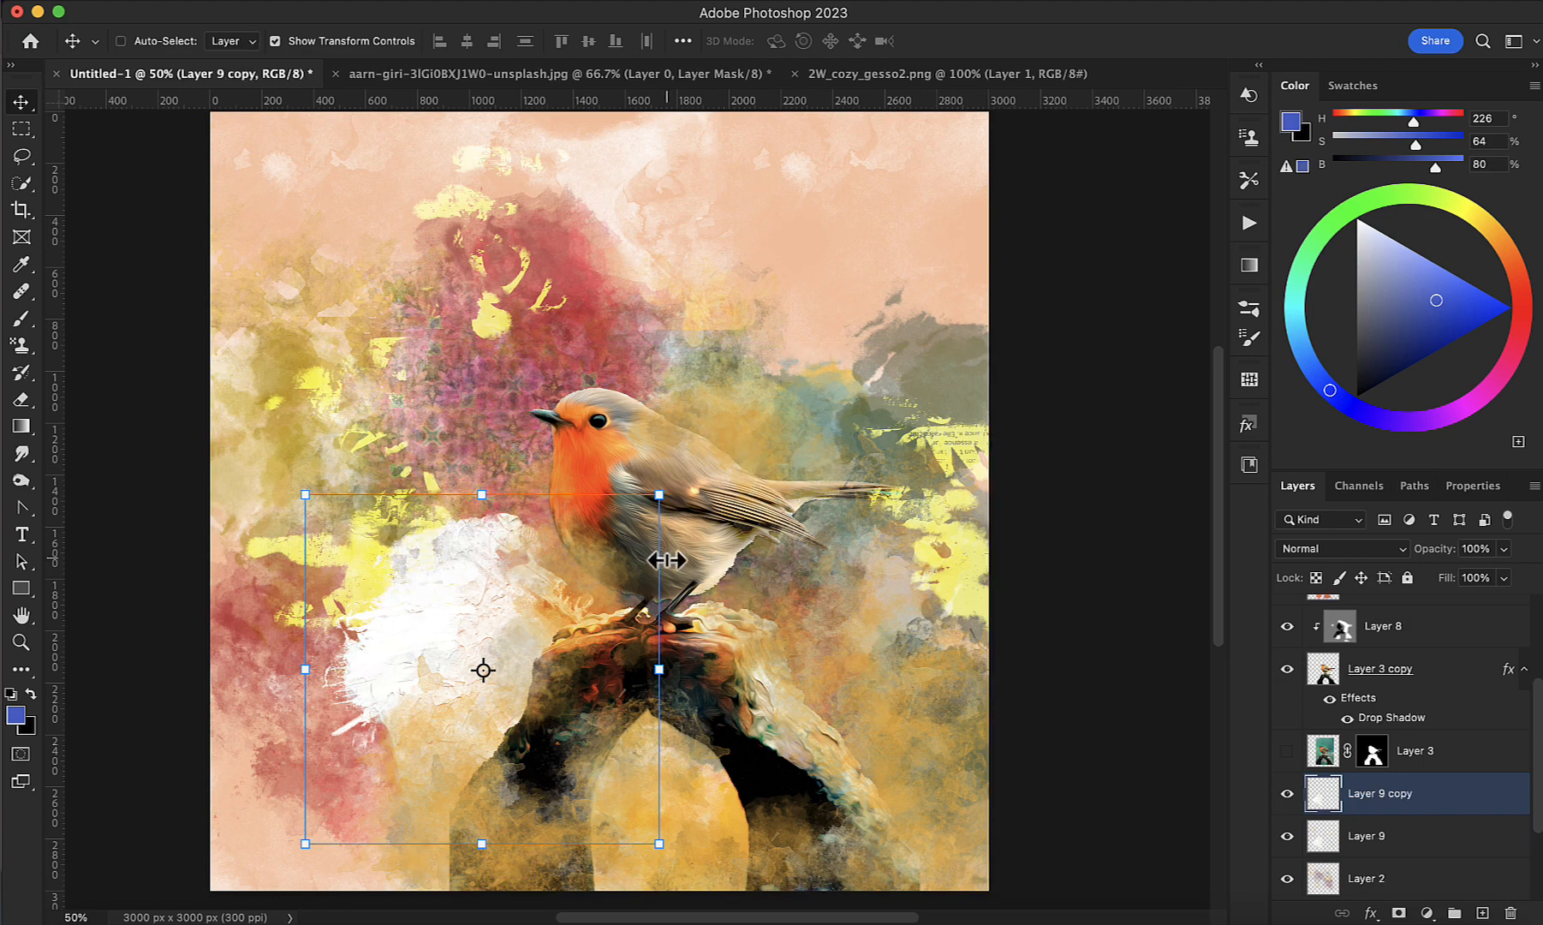
drag(450, 578, 914, 251)
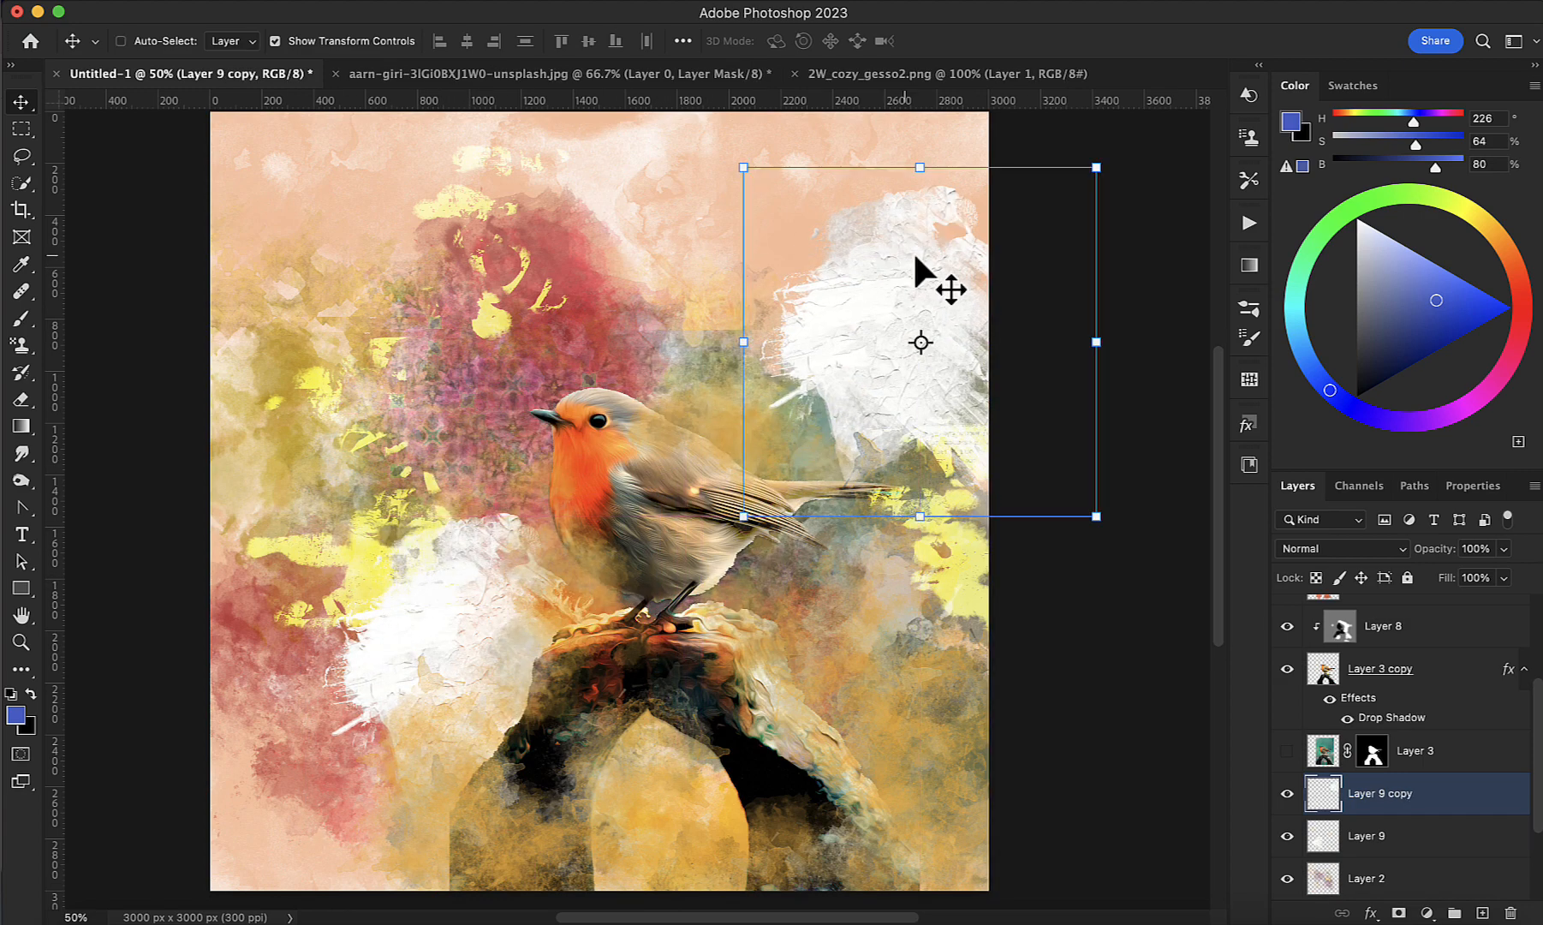
drag(1121, 159, 869, 188)
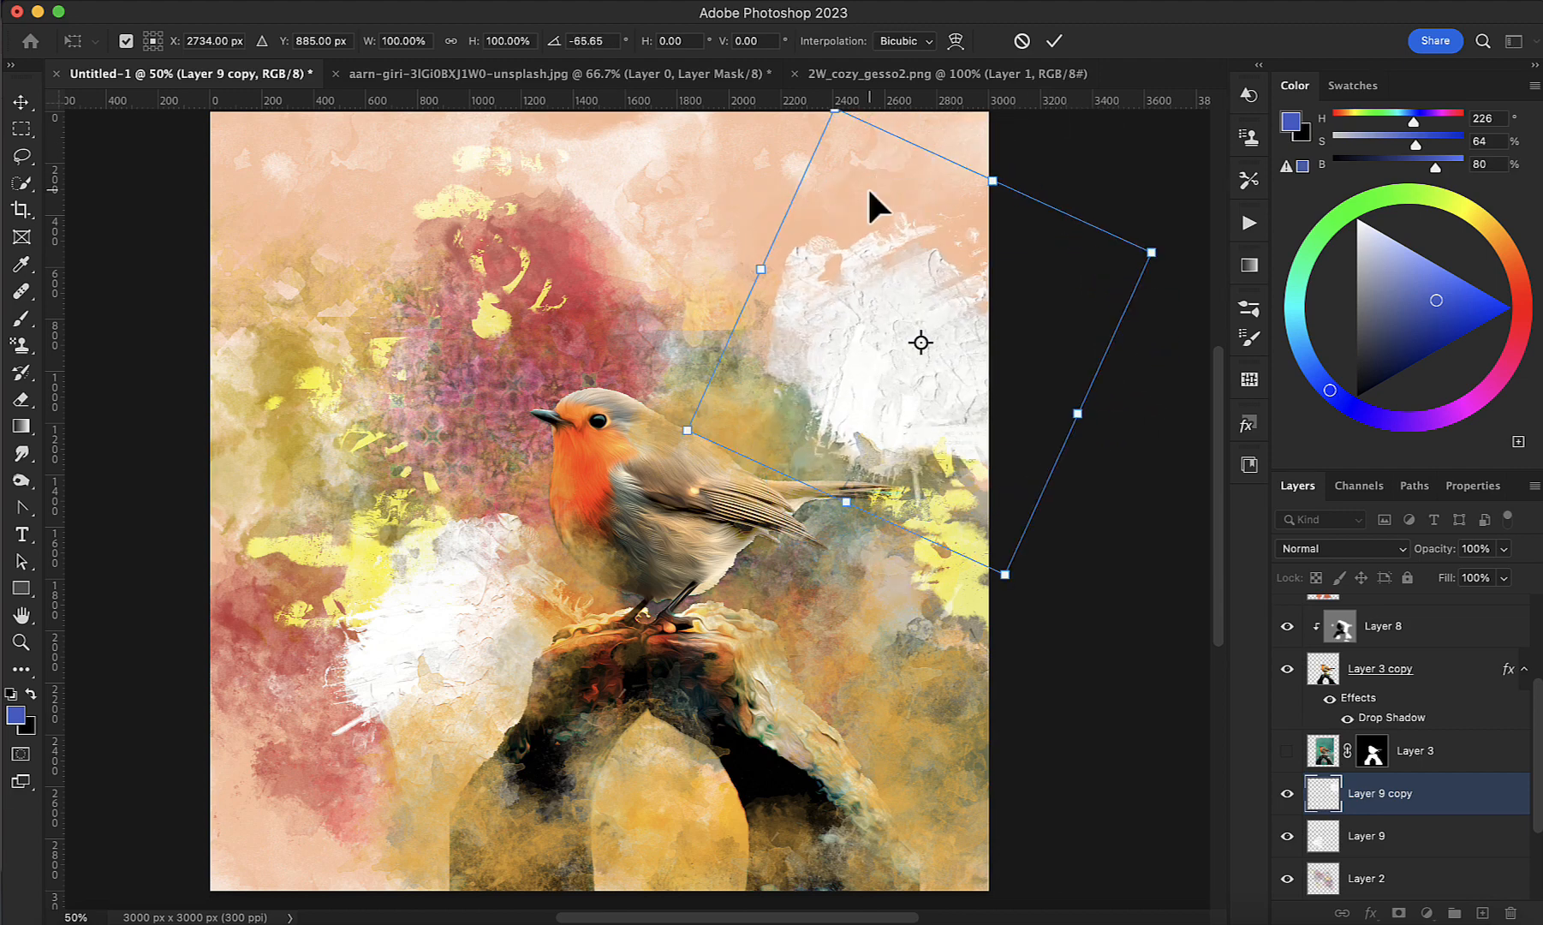
drag(888, 327, 961, 330)
key(Escape)
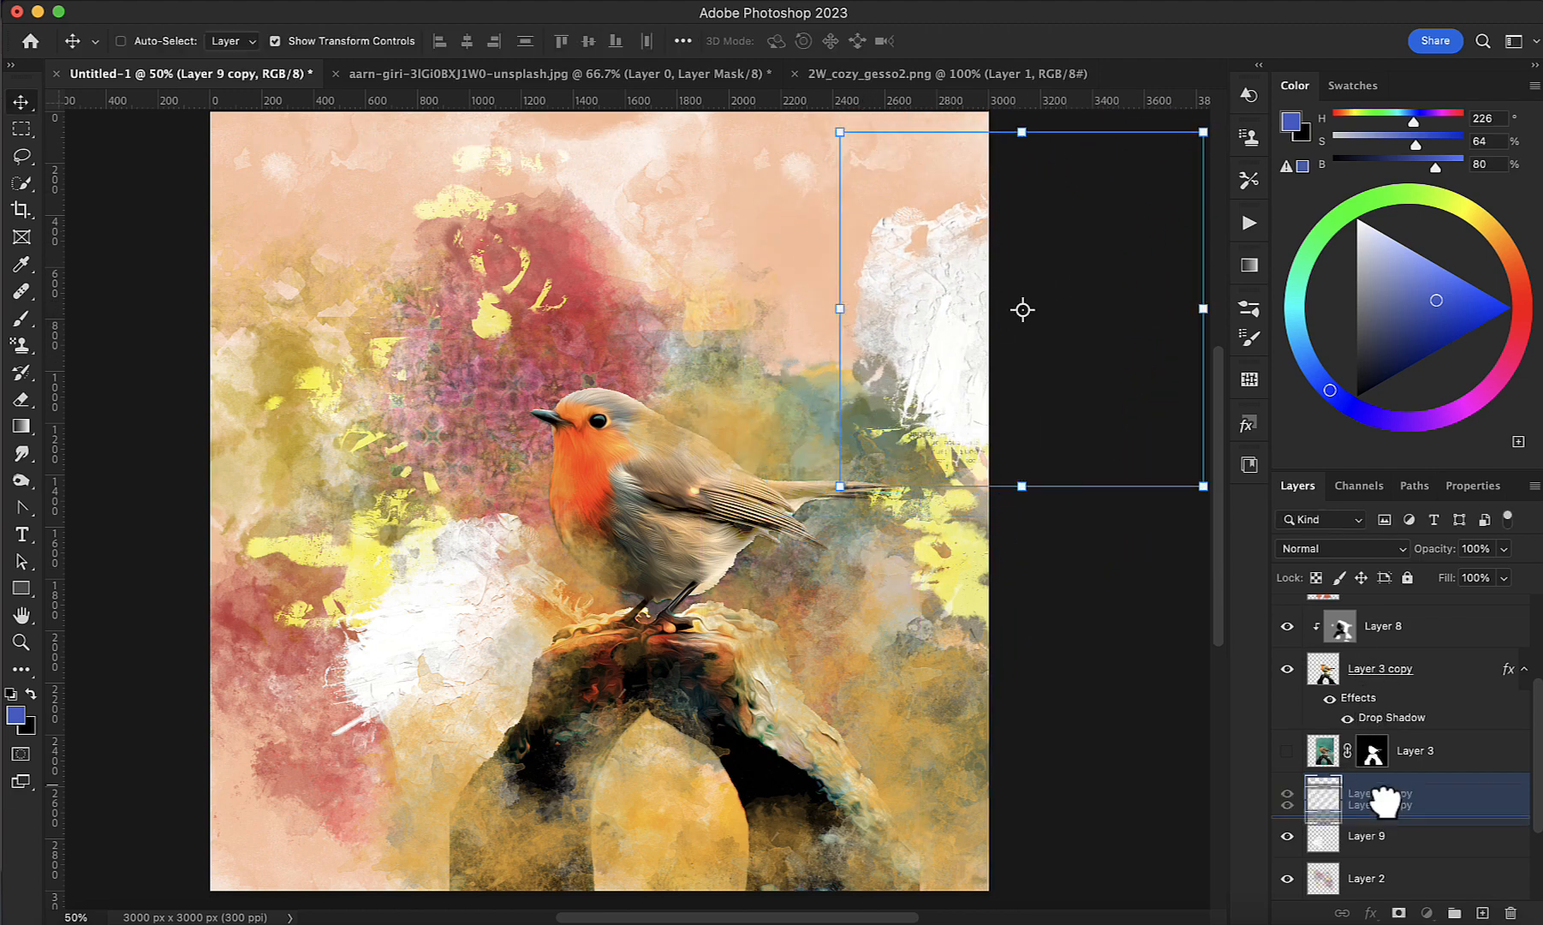
Step: Move the gesso copy slightly lower along the artwork's right edge and place its layer directly beneath Layer 1
scroll(1363, 895, down, 2)
drag(1361, 916, 1358, 784)
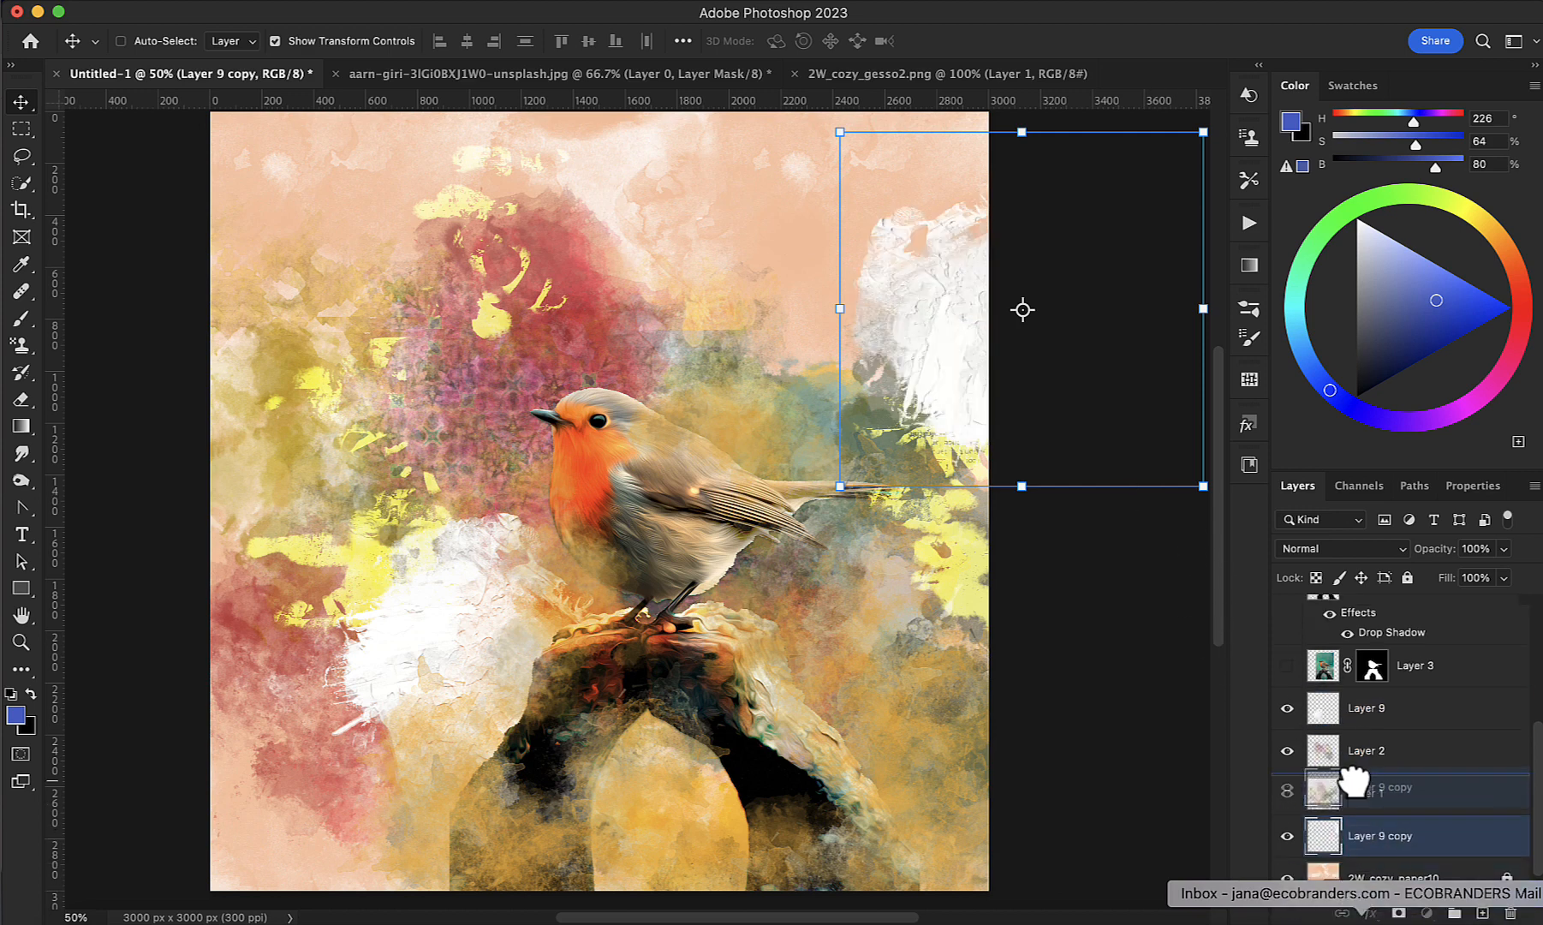
drag(934, 344, 960, 390)
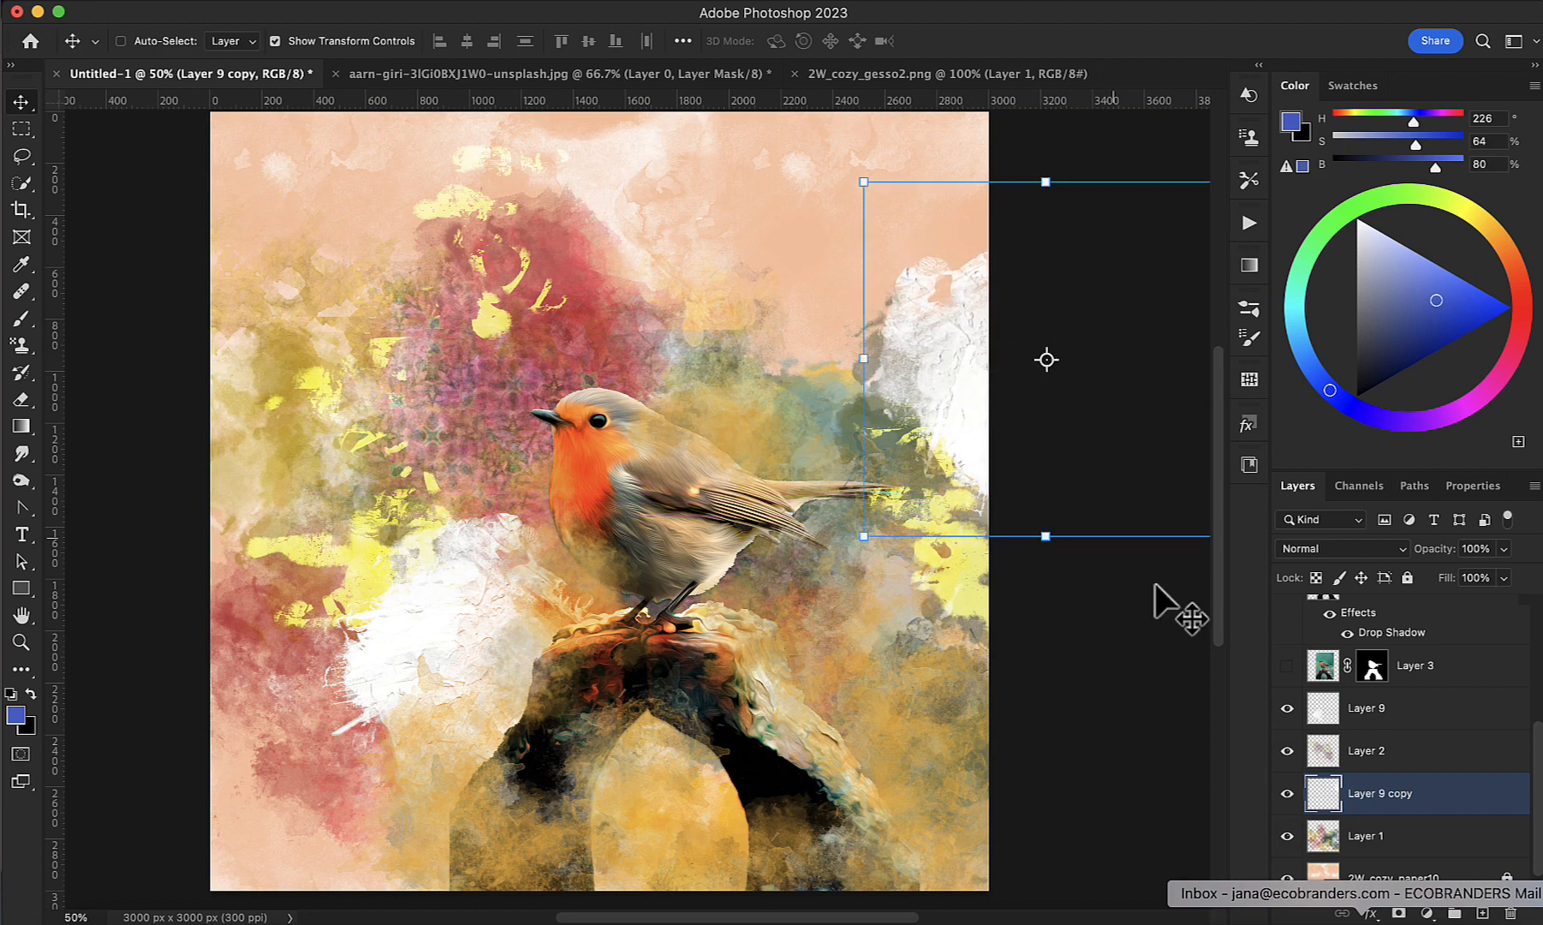
drag(1351, 793, 1351, 852)
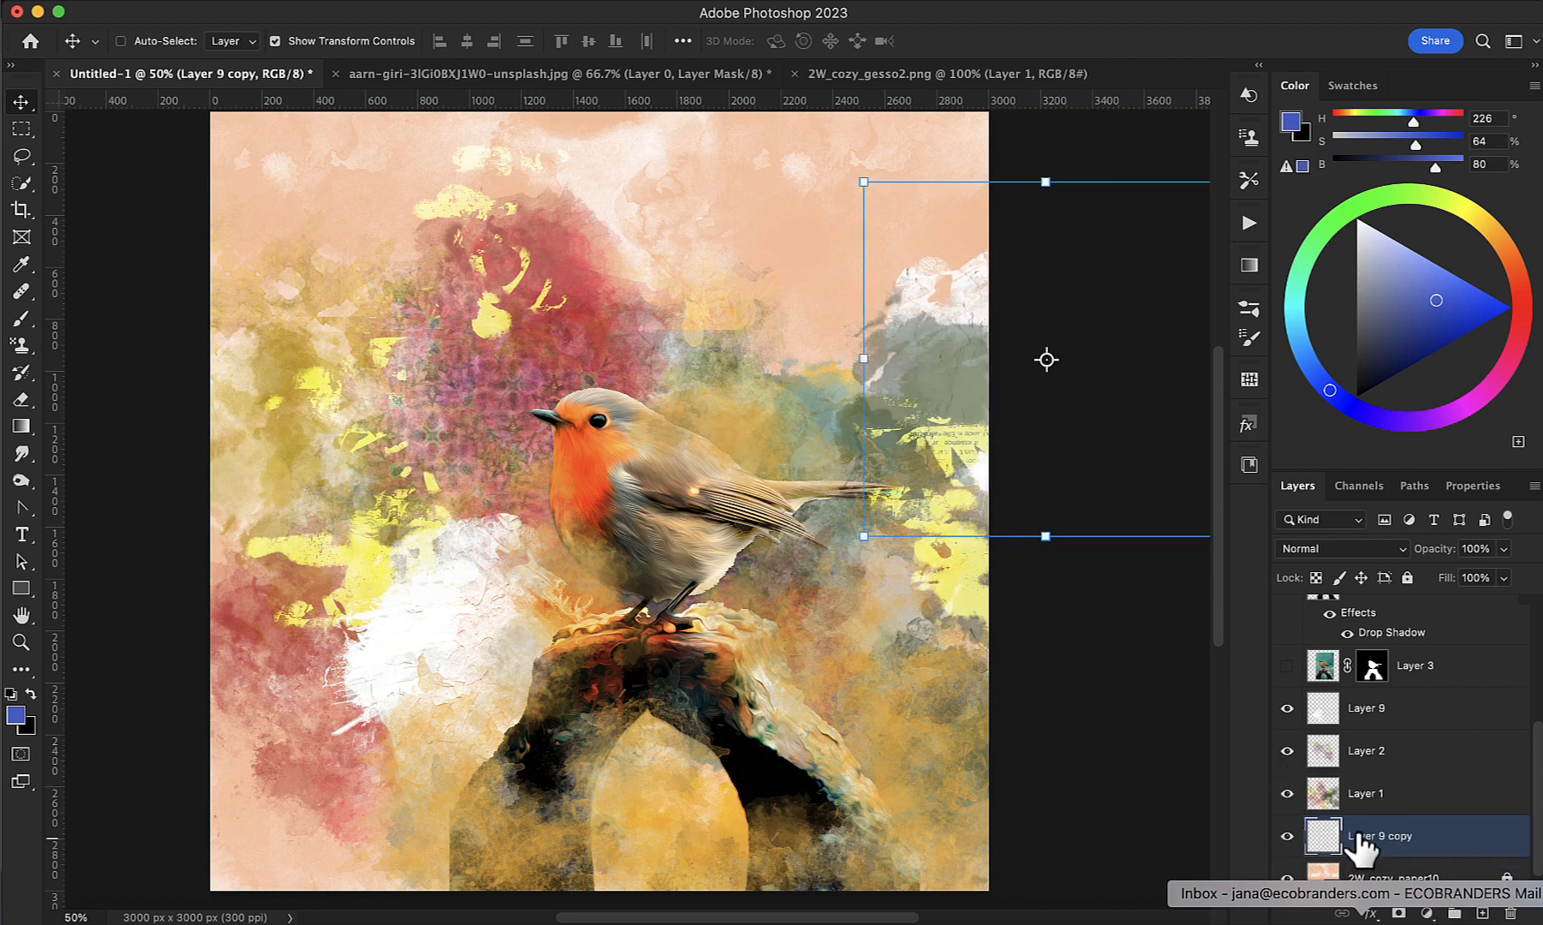
Step: Add a layer mask to Layer 1 and choose the 2W_Cozy1 brush for painting on it
click(1355, 805)
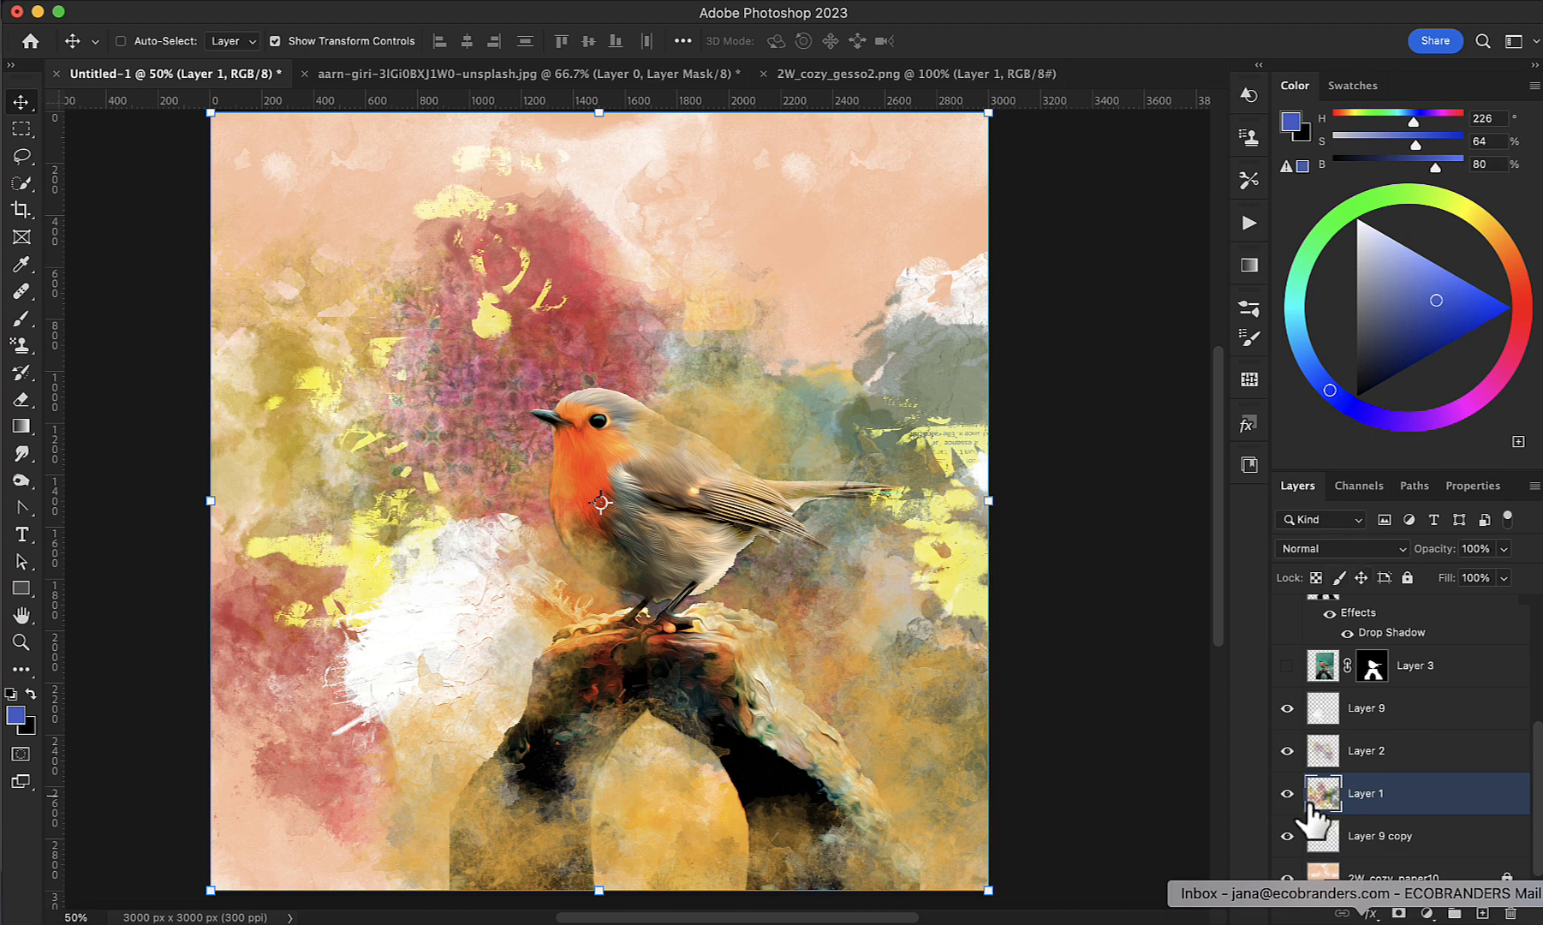
click(1400, 913)
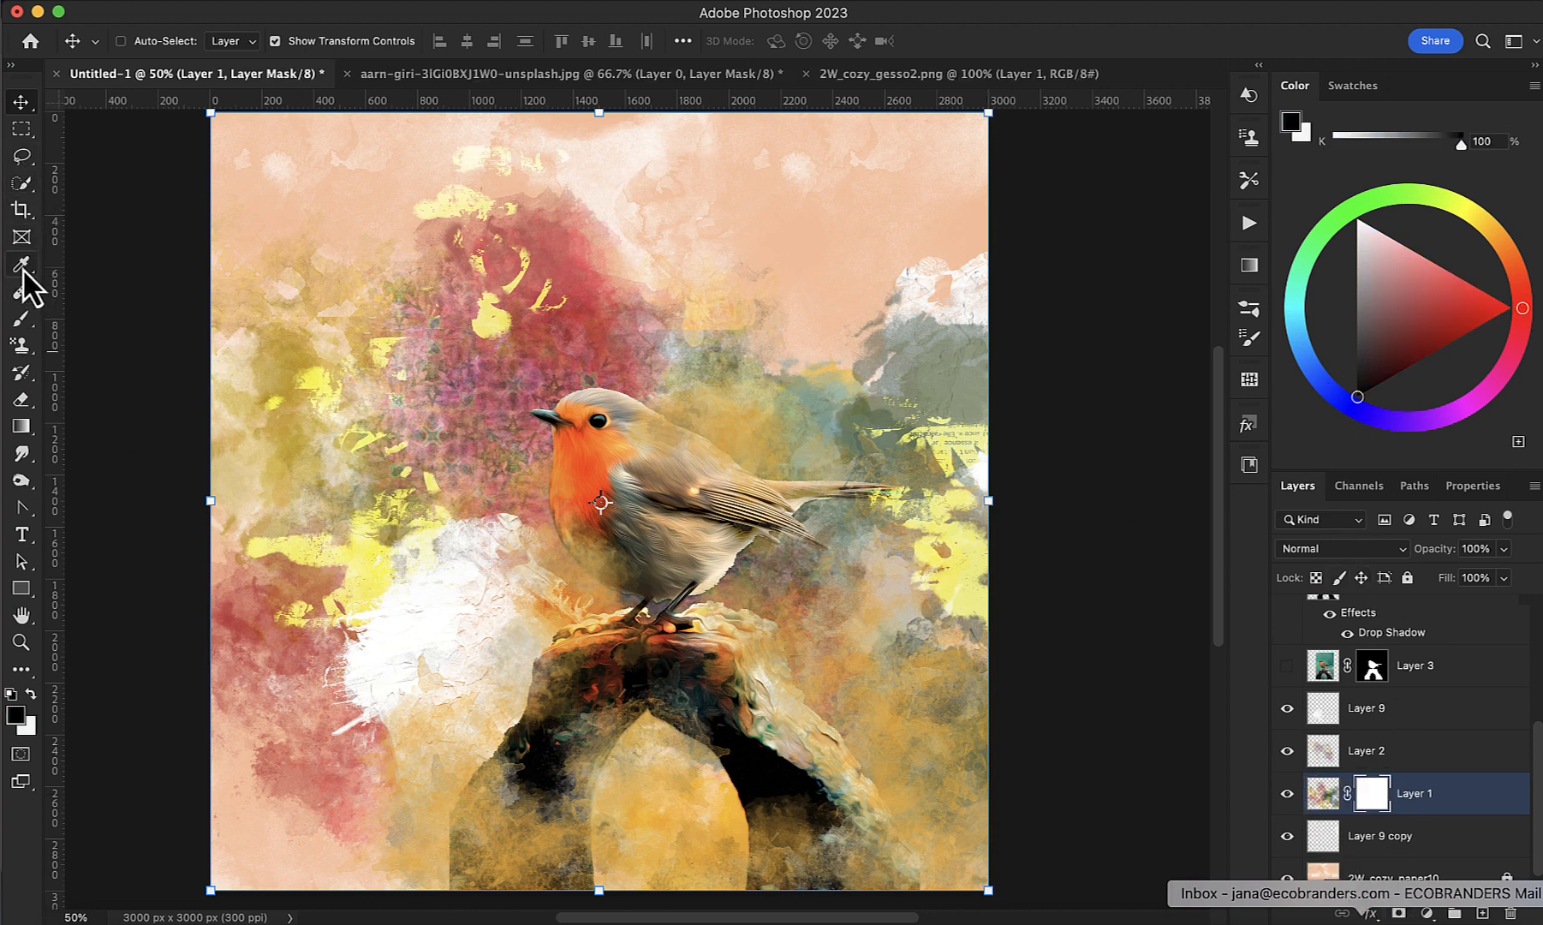
click(21, 319)
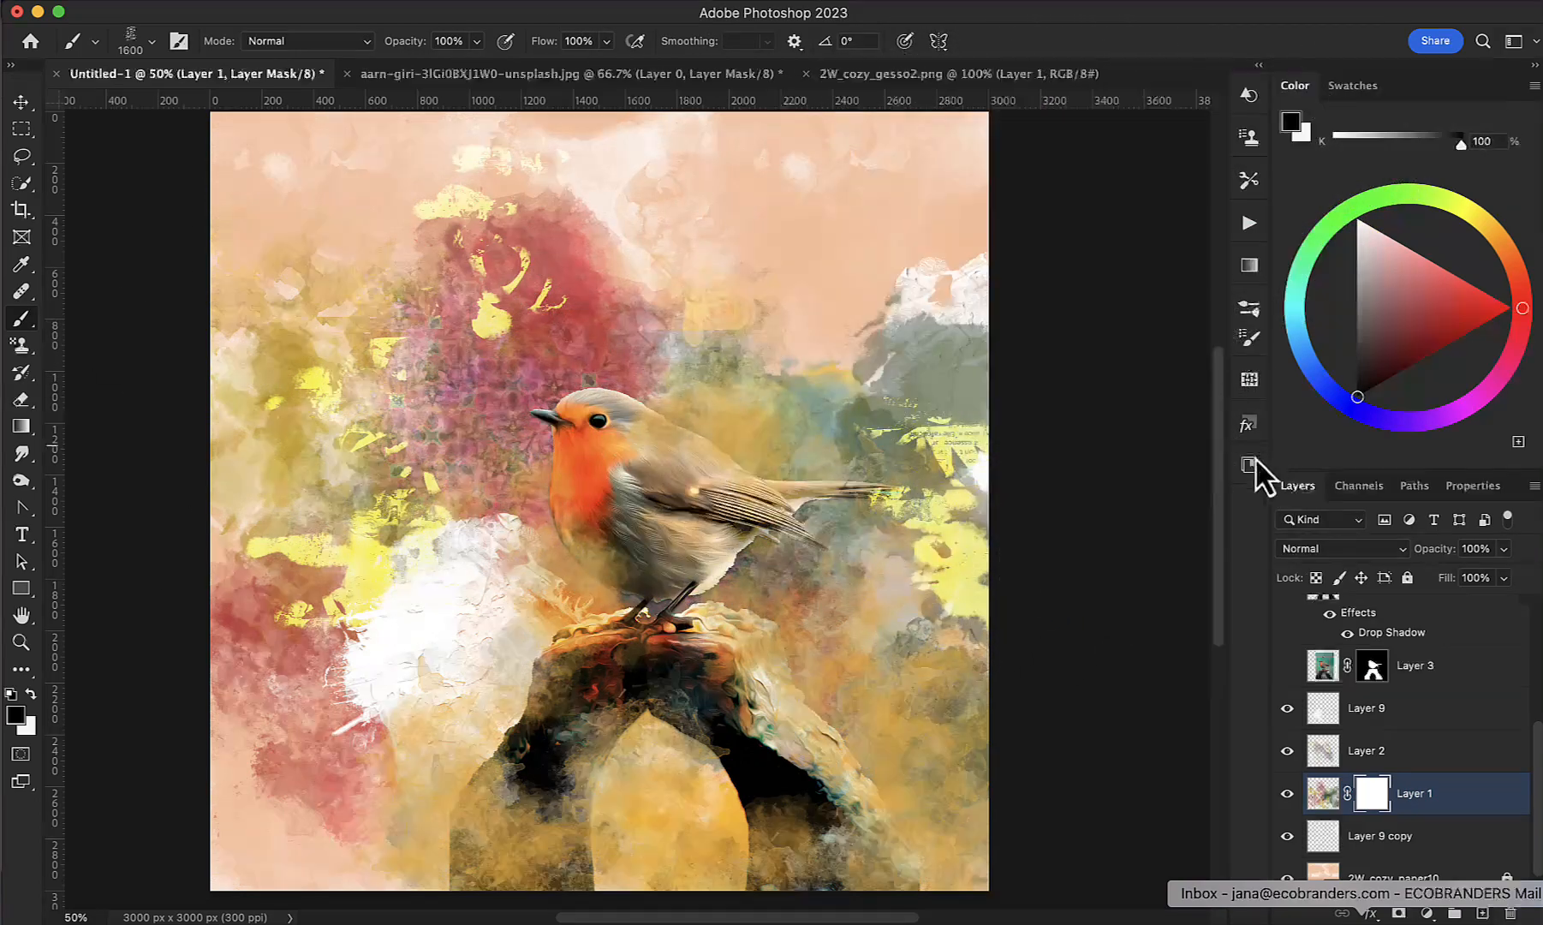
click(1250, 328)
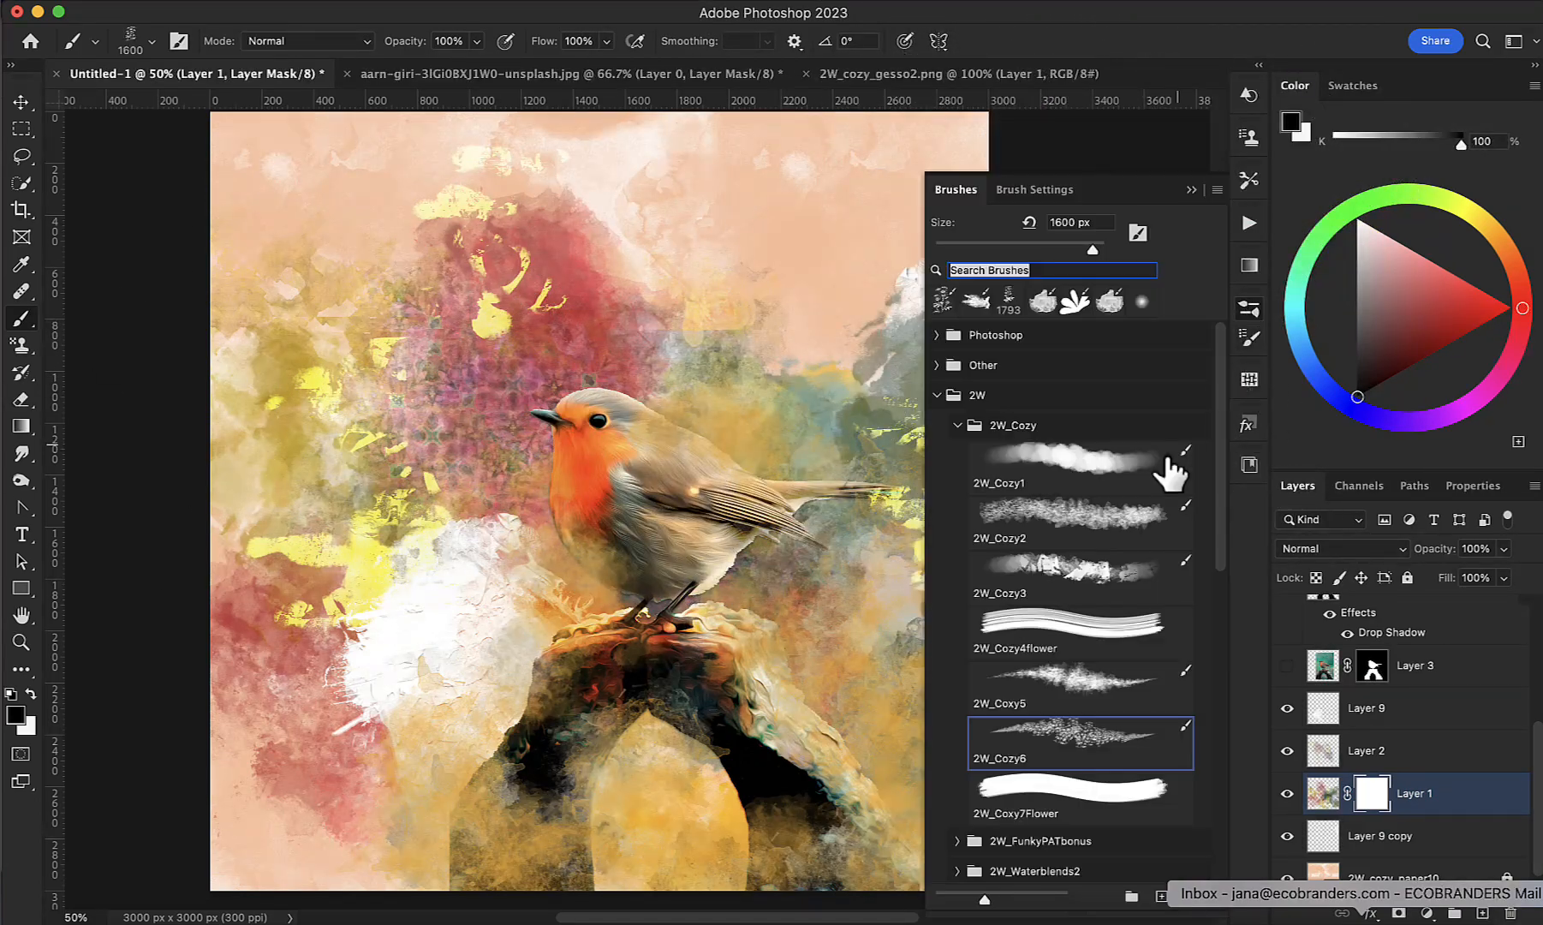
click(1107, 461)
Step: Mask Layer 1 in black at 1000 px to reveal the upper-right gesso, restore its lower part in white, and reduce the brush to 900 px
key(bracketleft)
key(bracketleft)
key(bracketleft)
key(bracketleft)
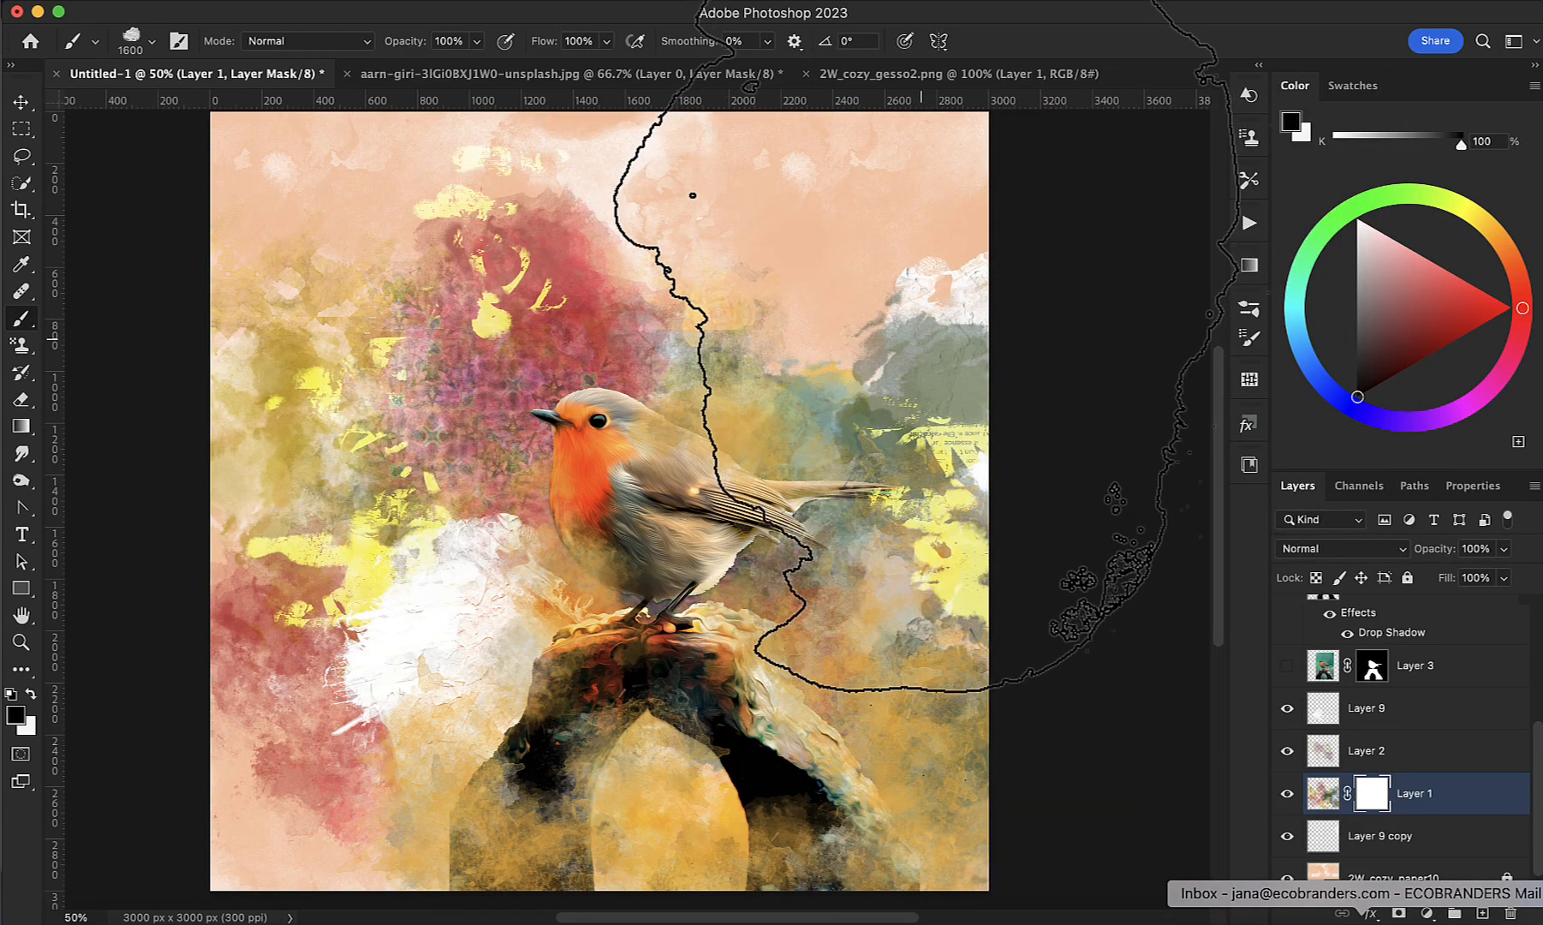
click(933, 360)
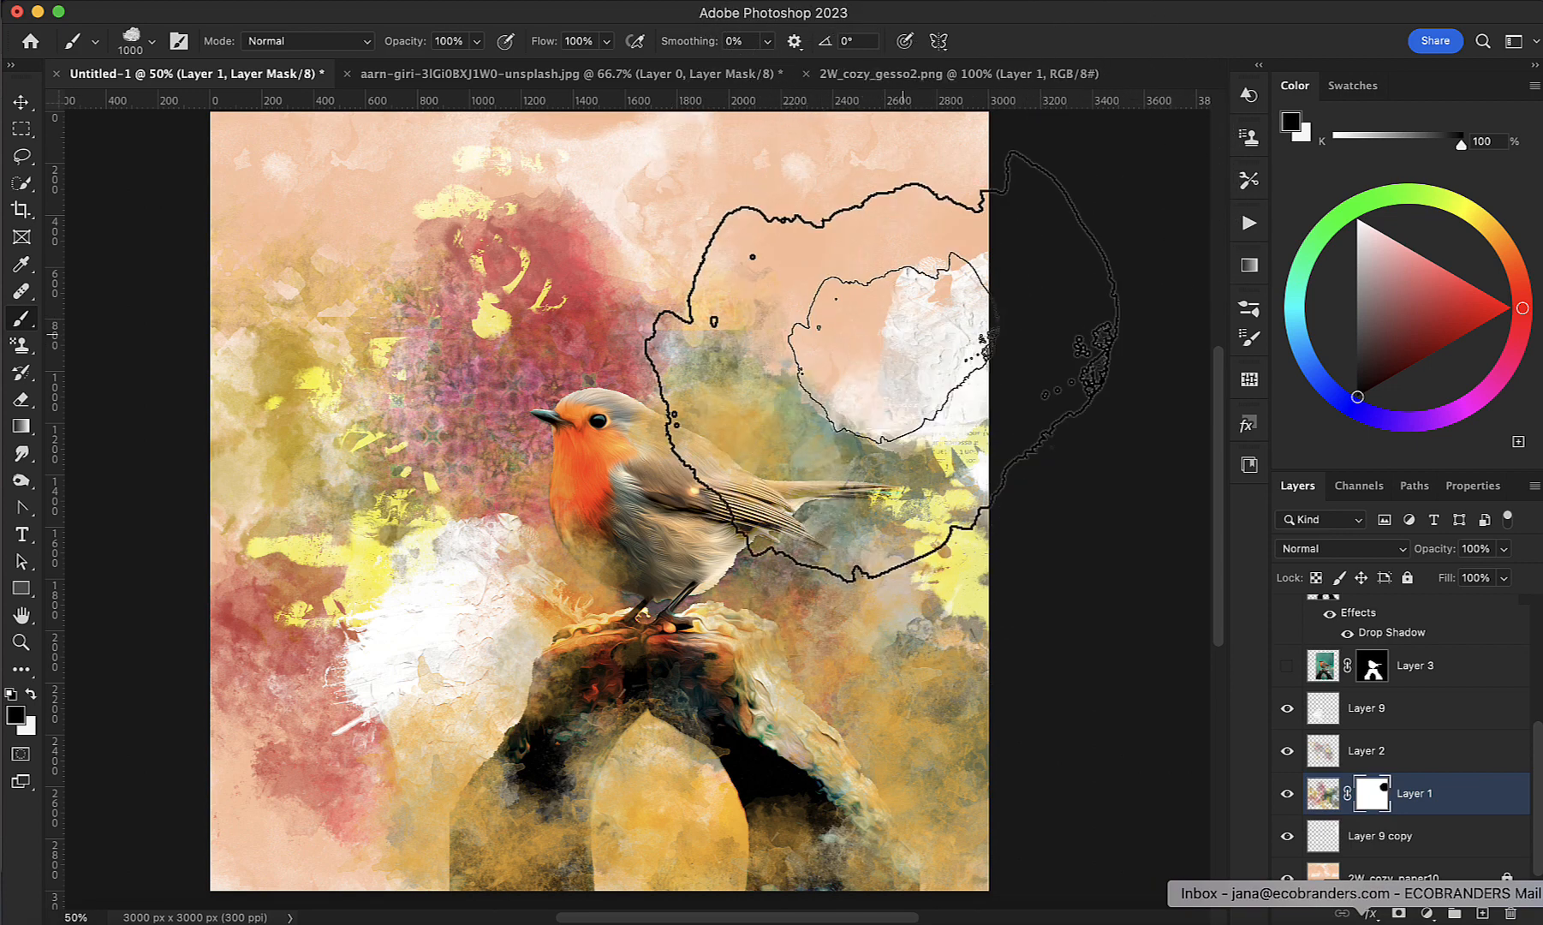
key(bracketleft)
key(bracketleft)
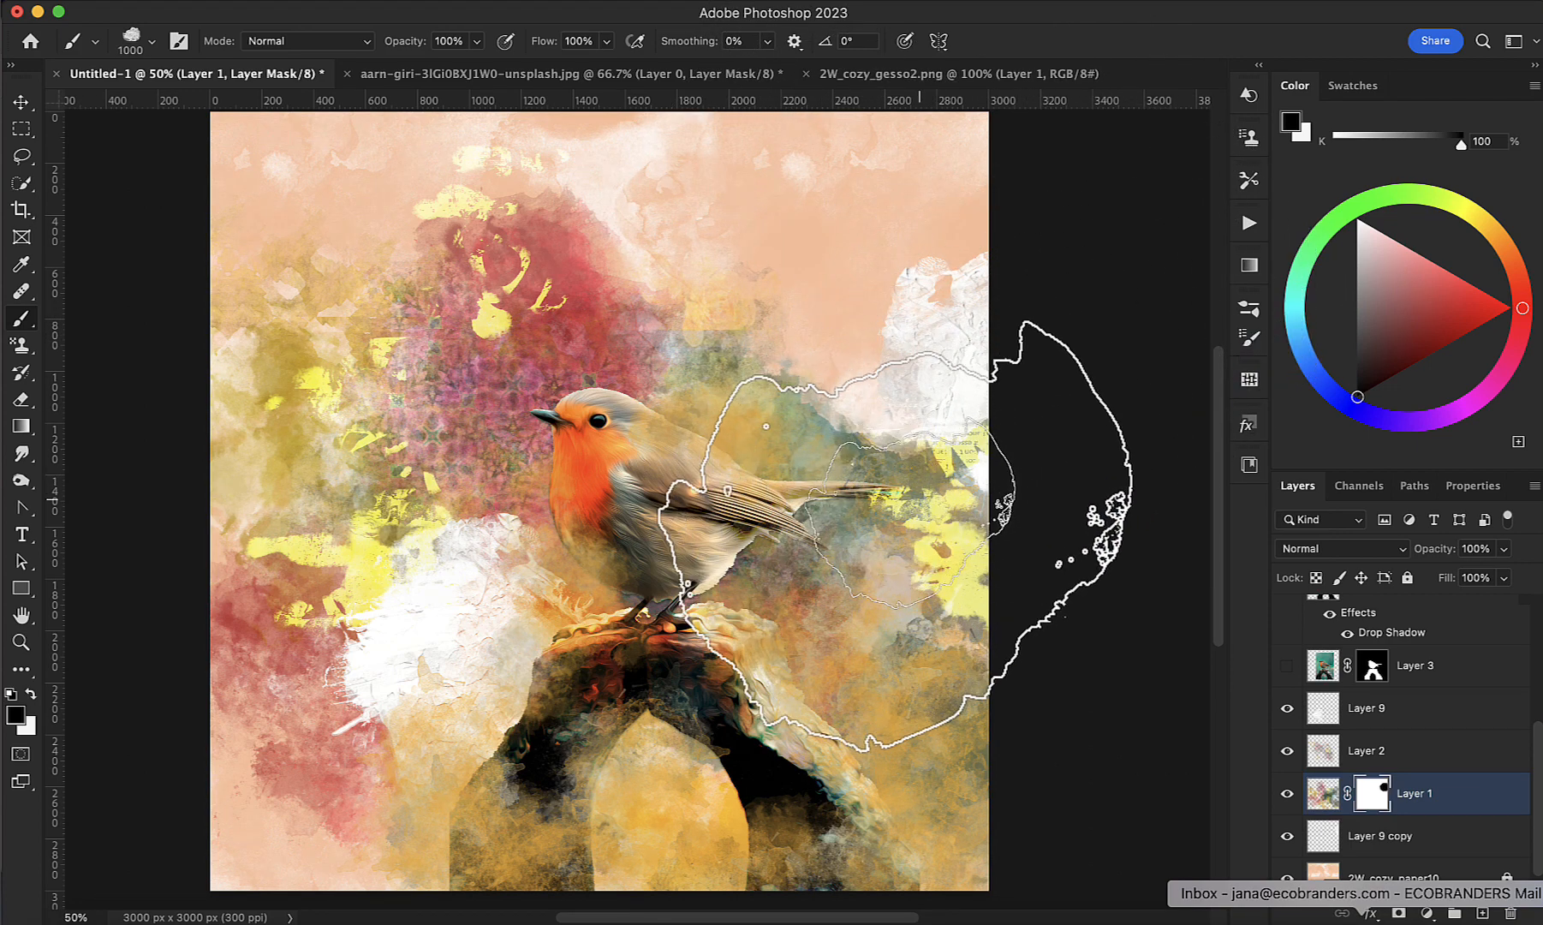
key(x)
click(943, 481)
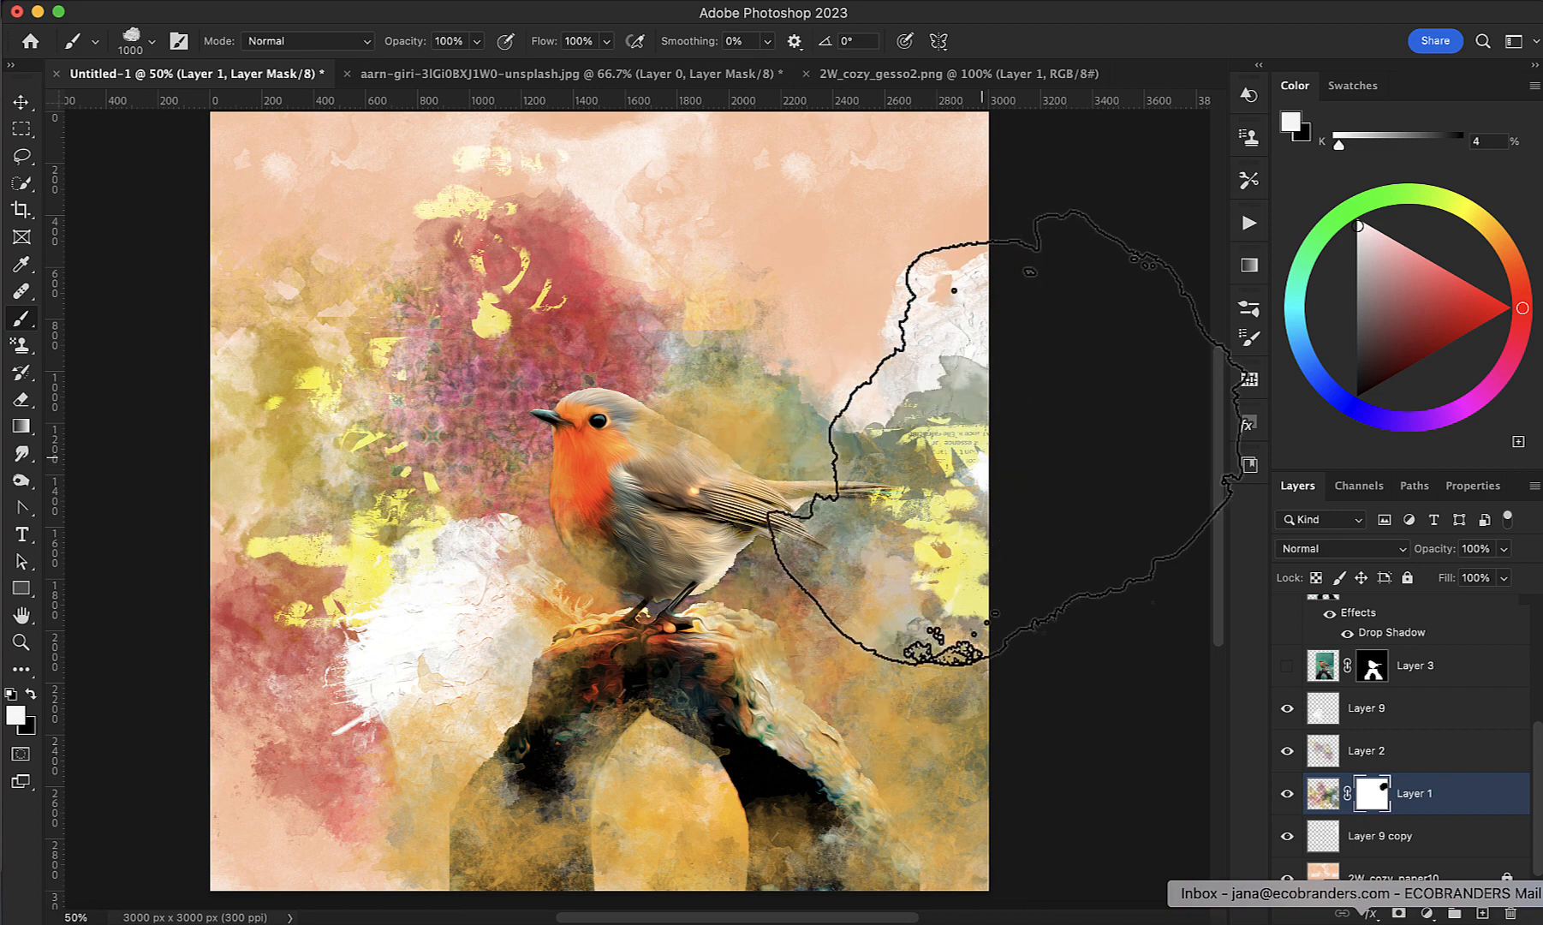
key(x)
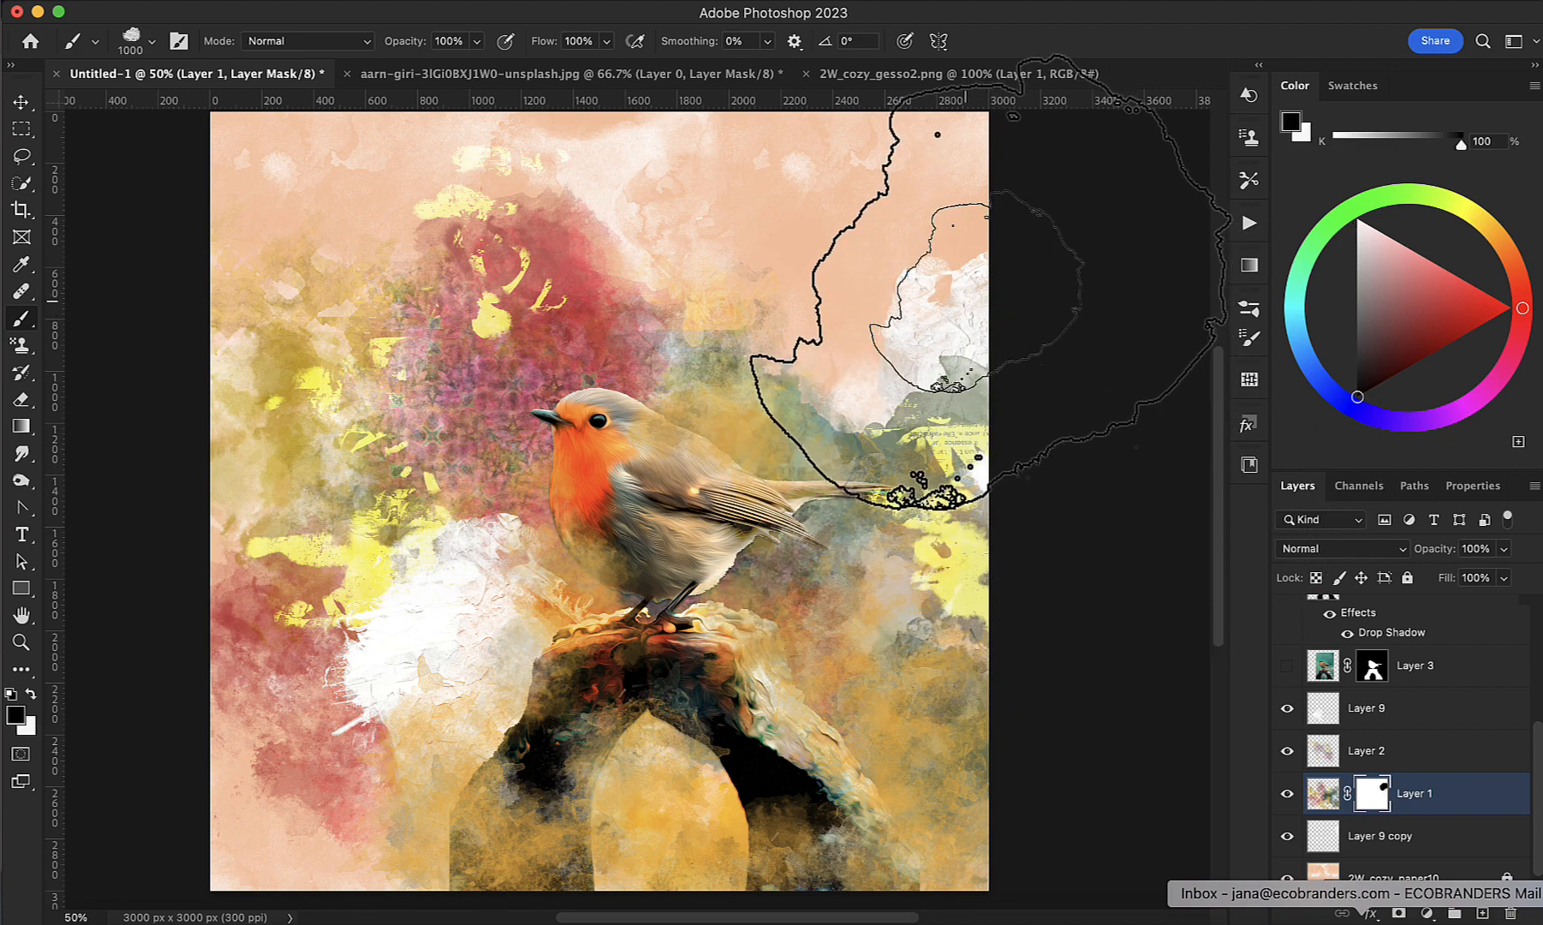
key(bracketleft)
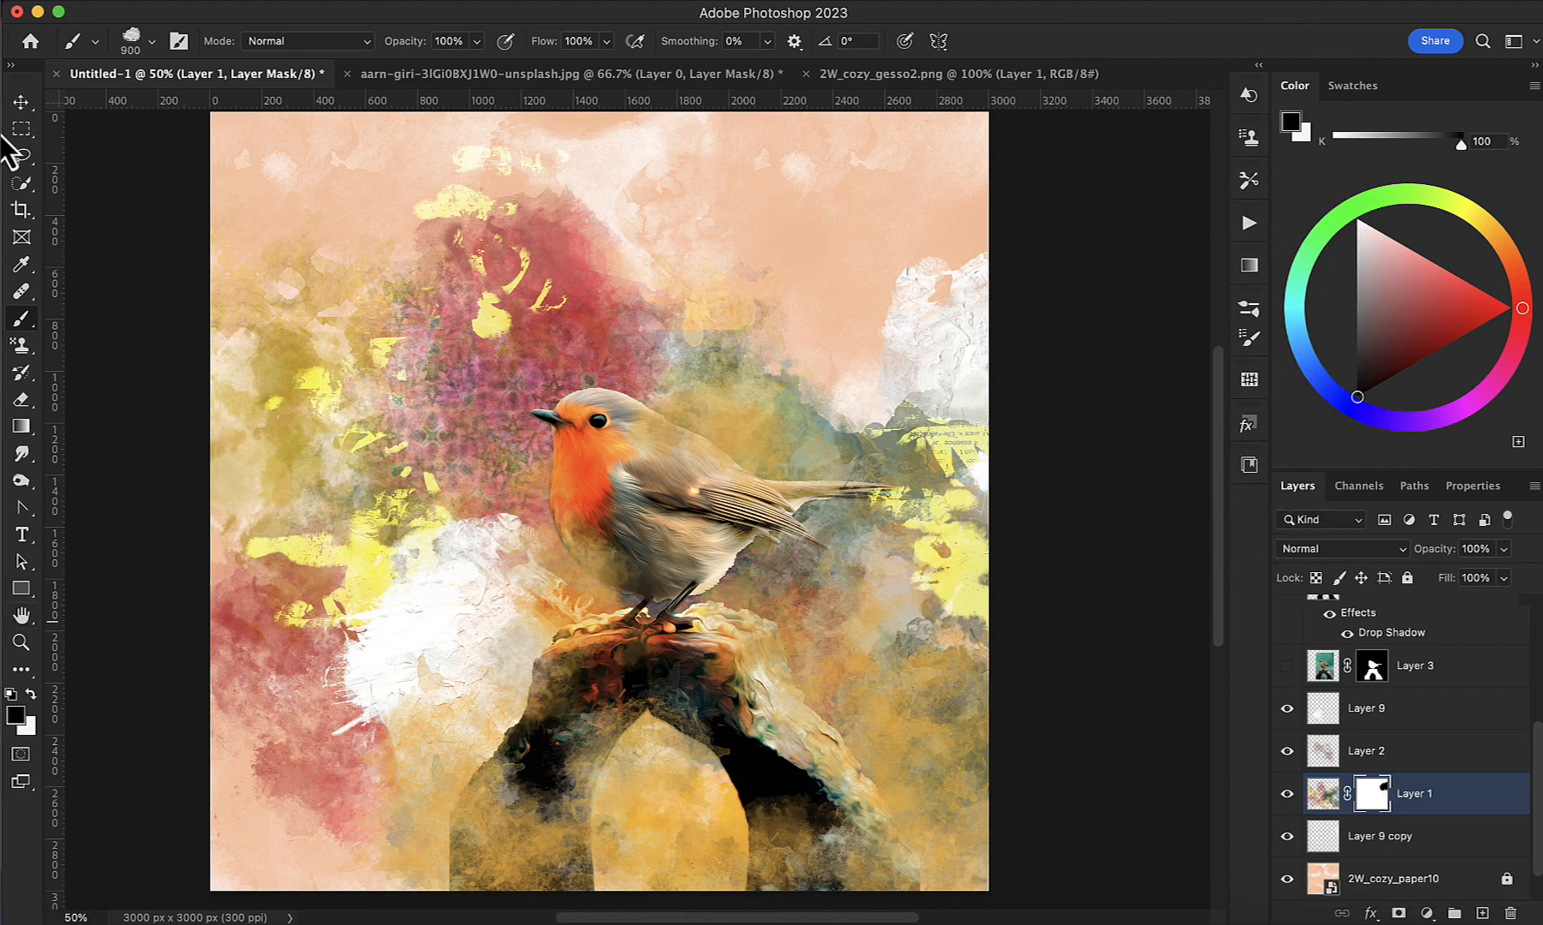
Step: Copy the 2W_cozy_transfer3.png fern artwork into Untitled-1's lower-right area and place its layer between Layer 7 and Layer 4
click(22, 103)
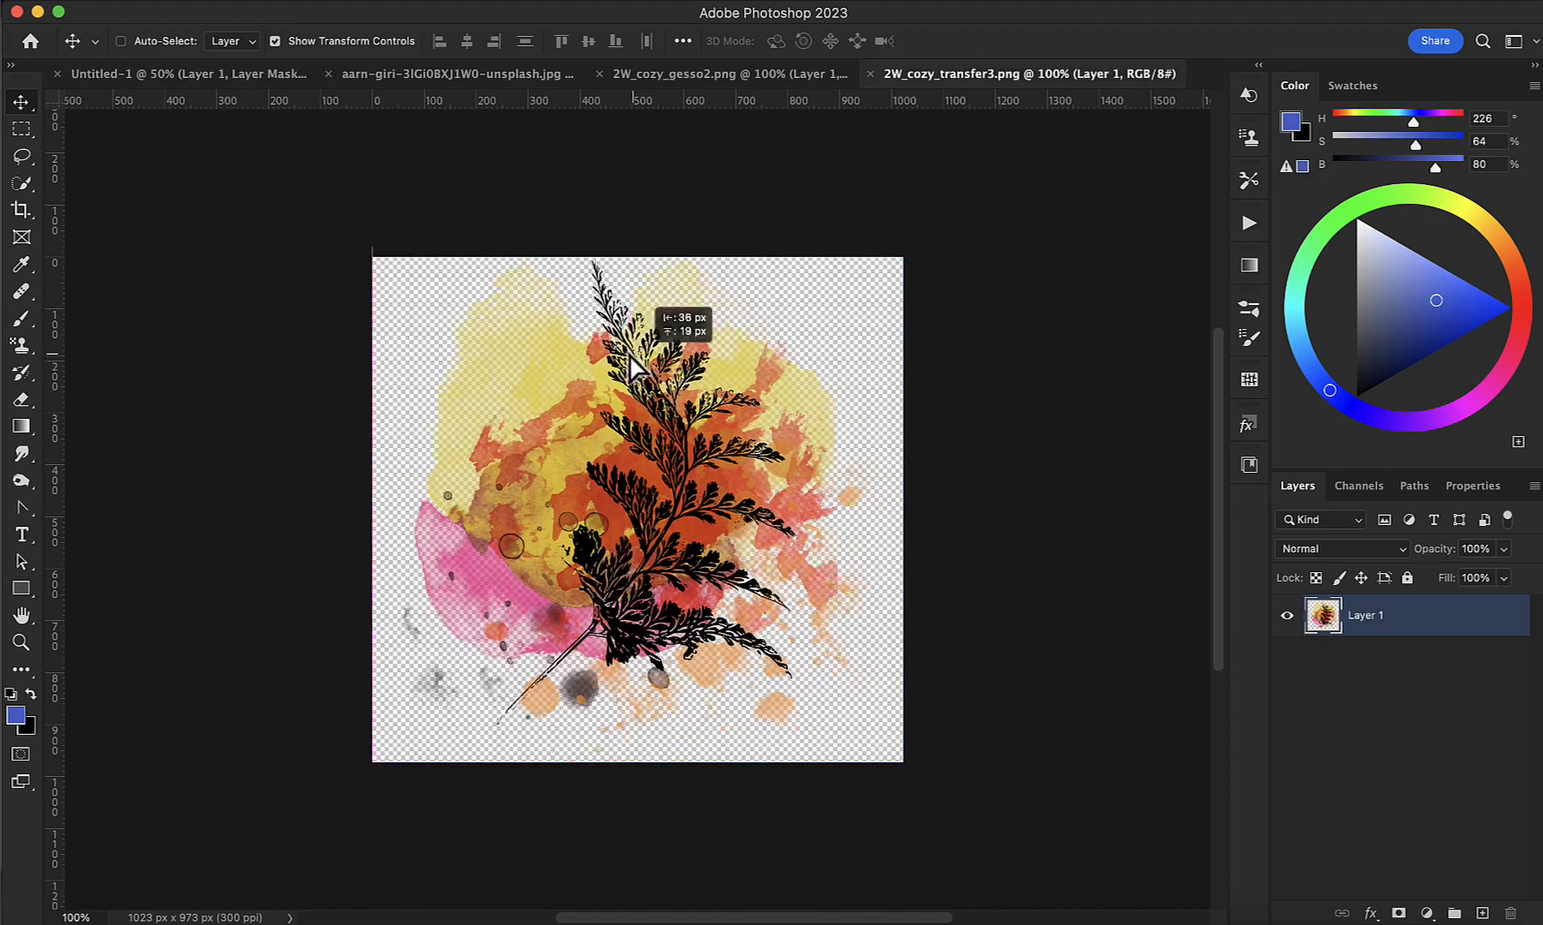
drag(634, 313, 308, 107)
drag(813, 572, 854, 705)
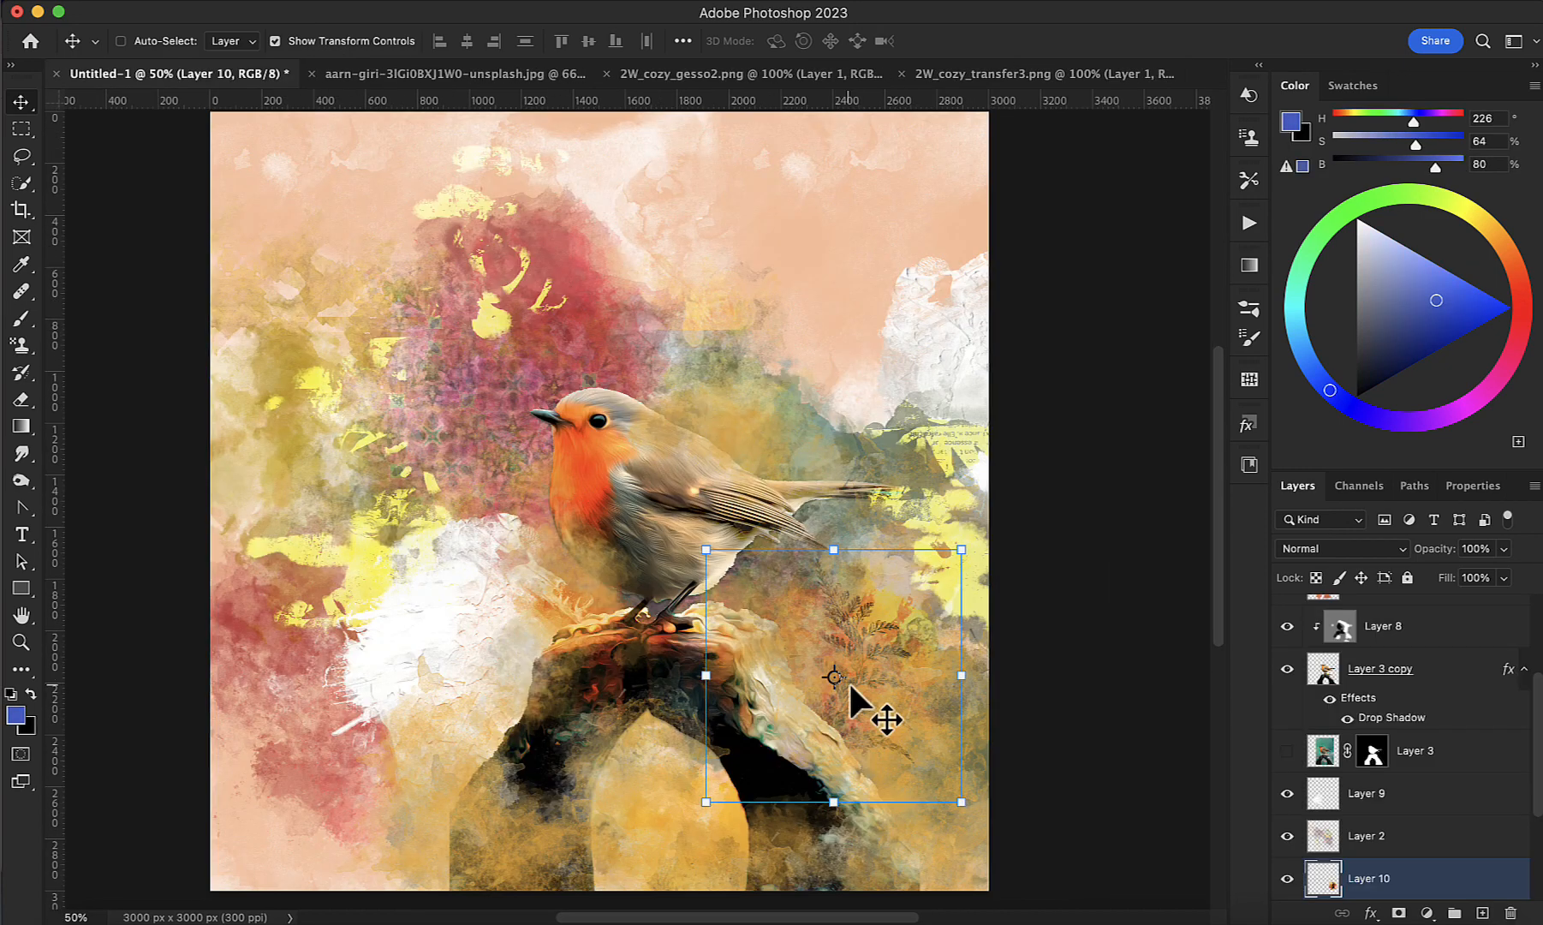
drag(1352, 887, 1378, 639)
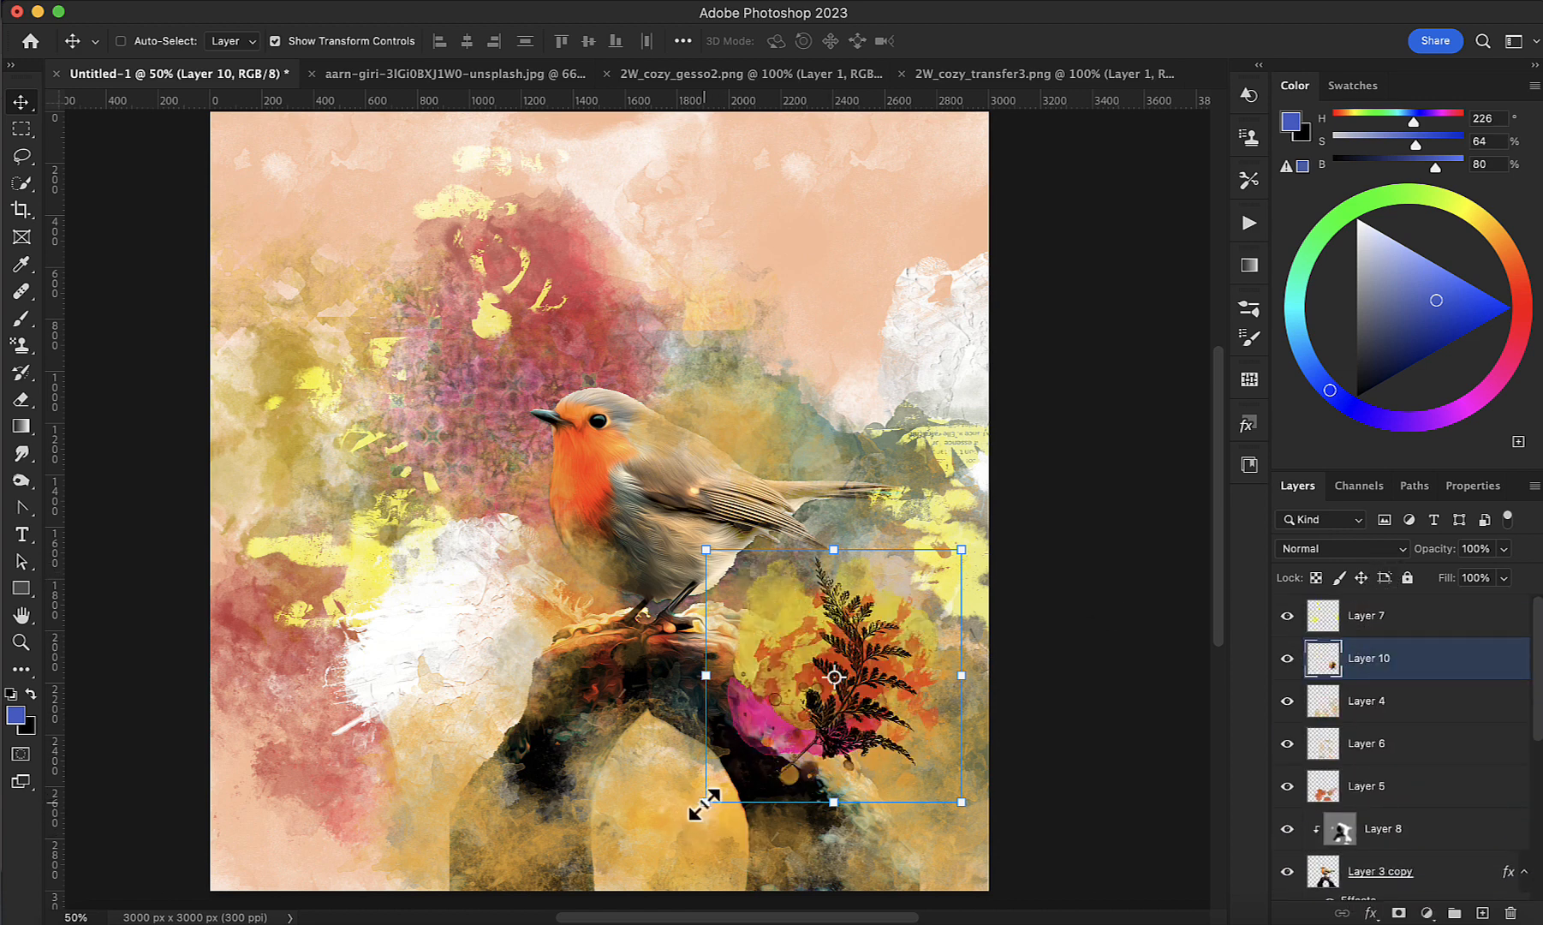
Step: Enlarge the fern transfer to 143.39% wide by 148.38% high, rotate it 5.26°, and fit it into the artwork's lower-right corner
drag(705, 803, 836, 819)
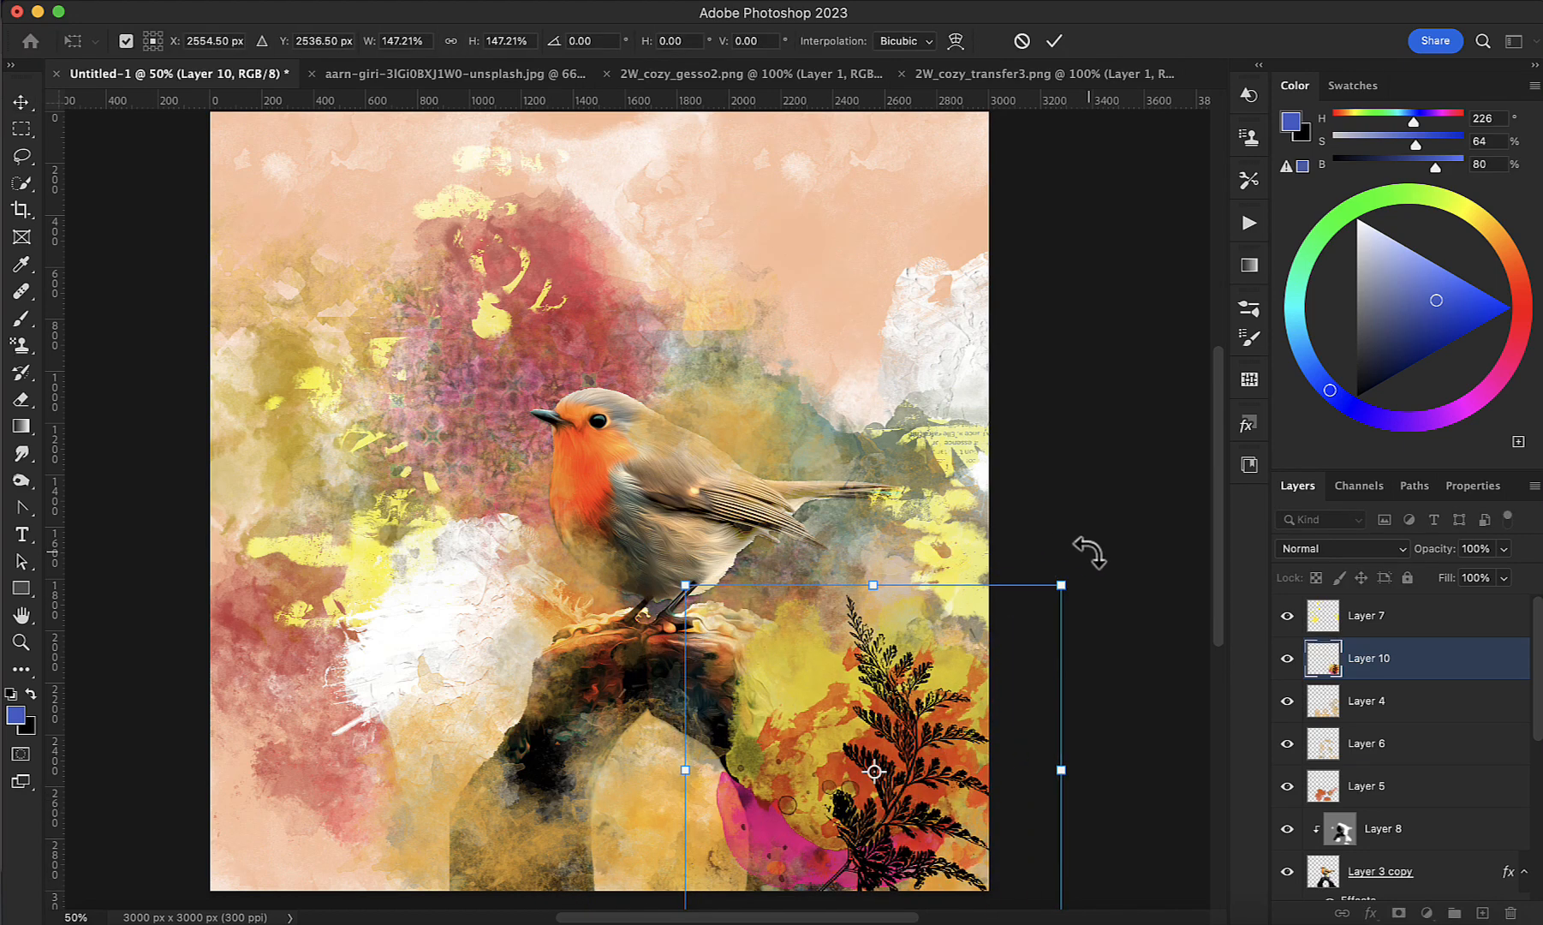
drag(1090, 553, 1122, 565)
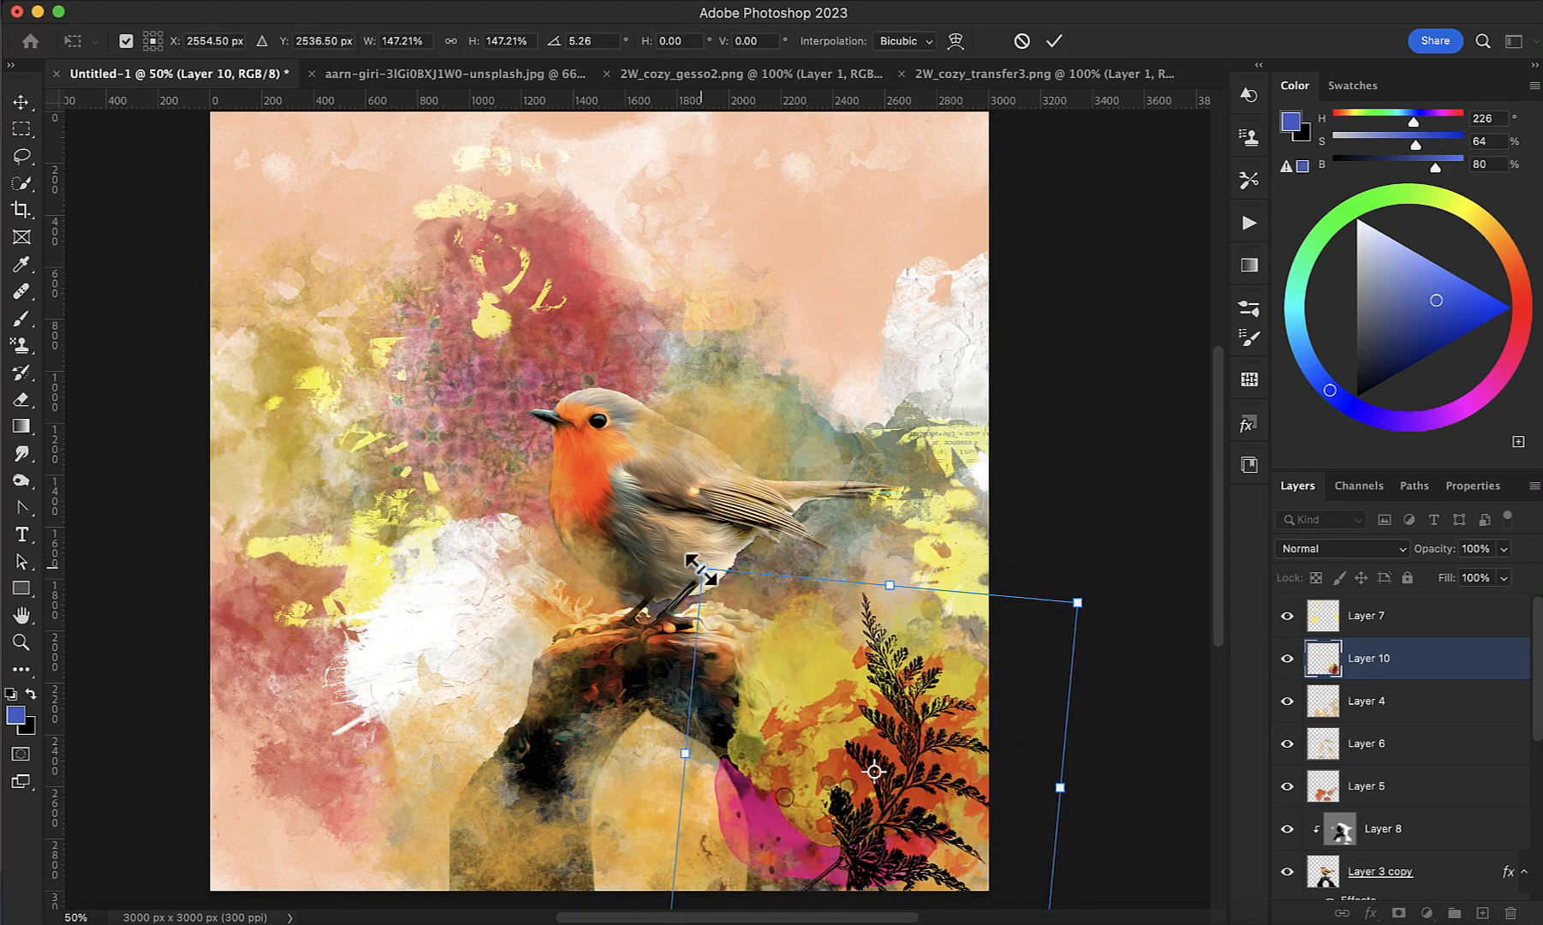
drag(699, 568, 712, 566)
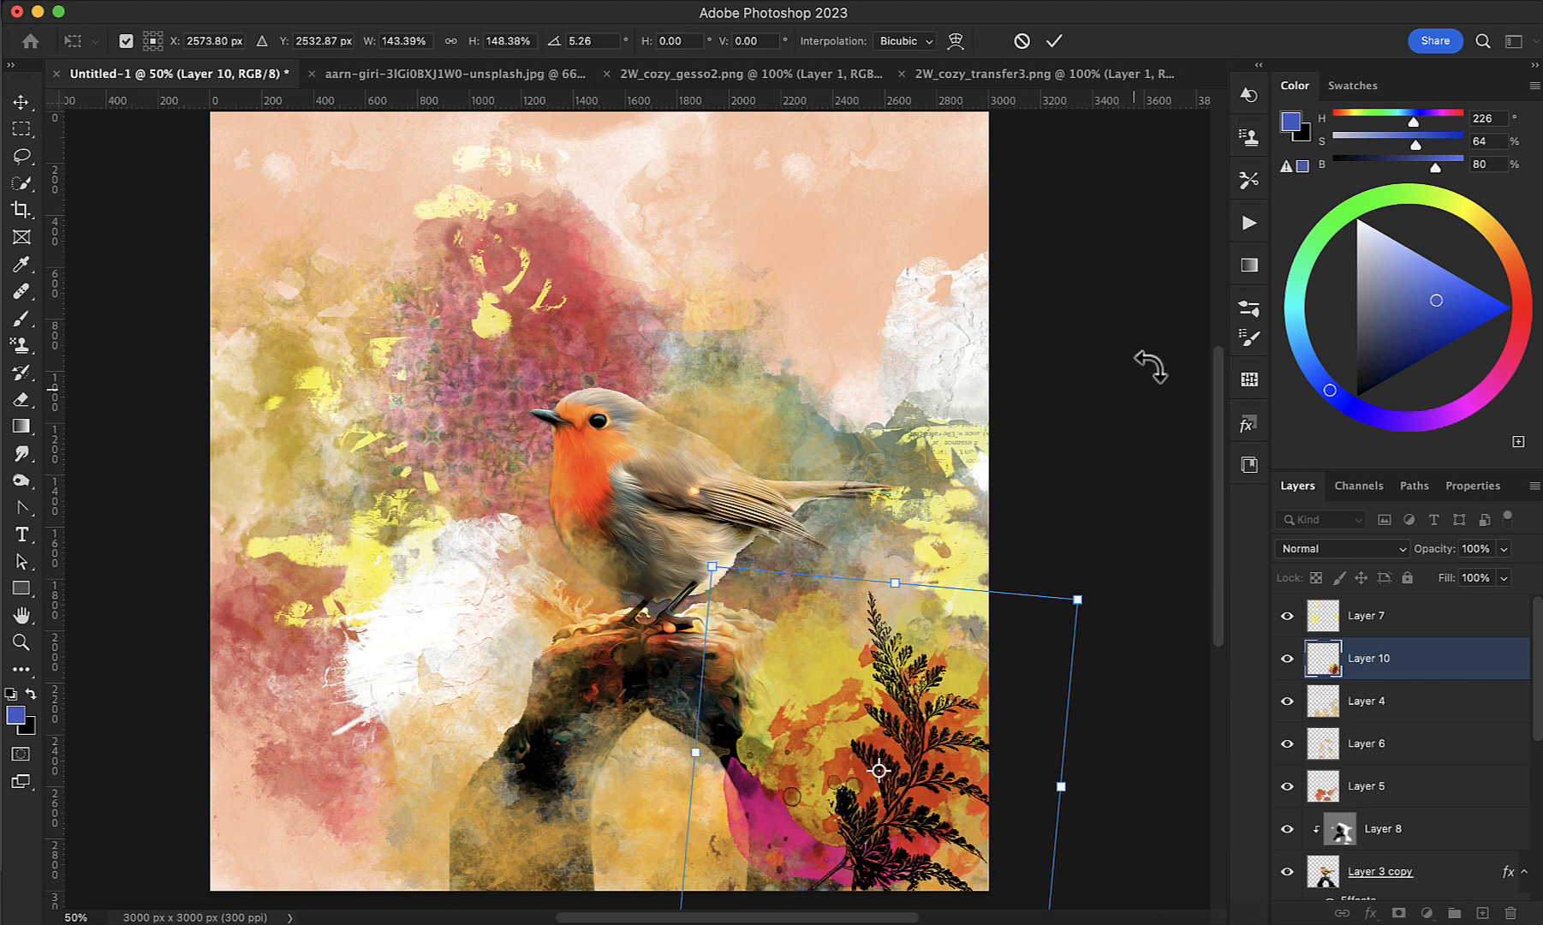
click(1067, 48)
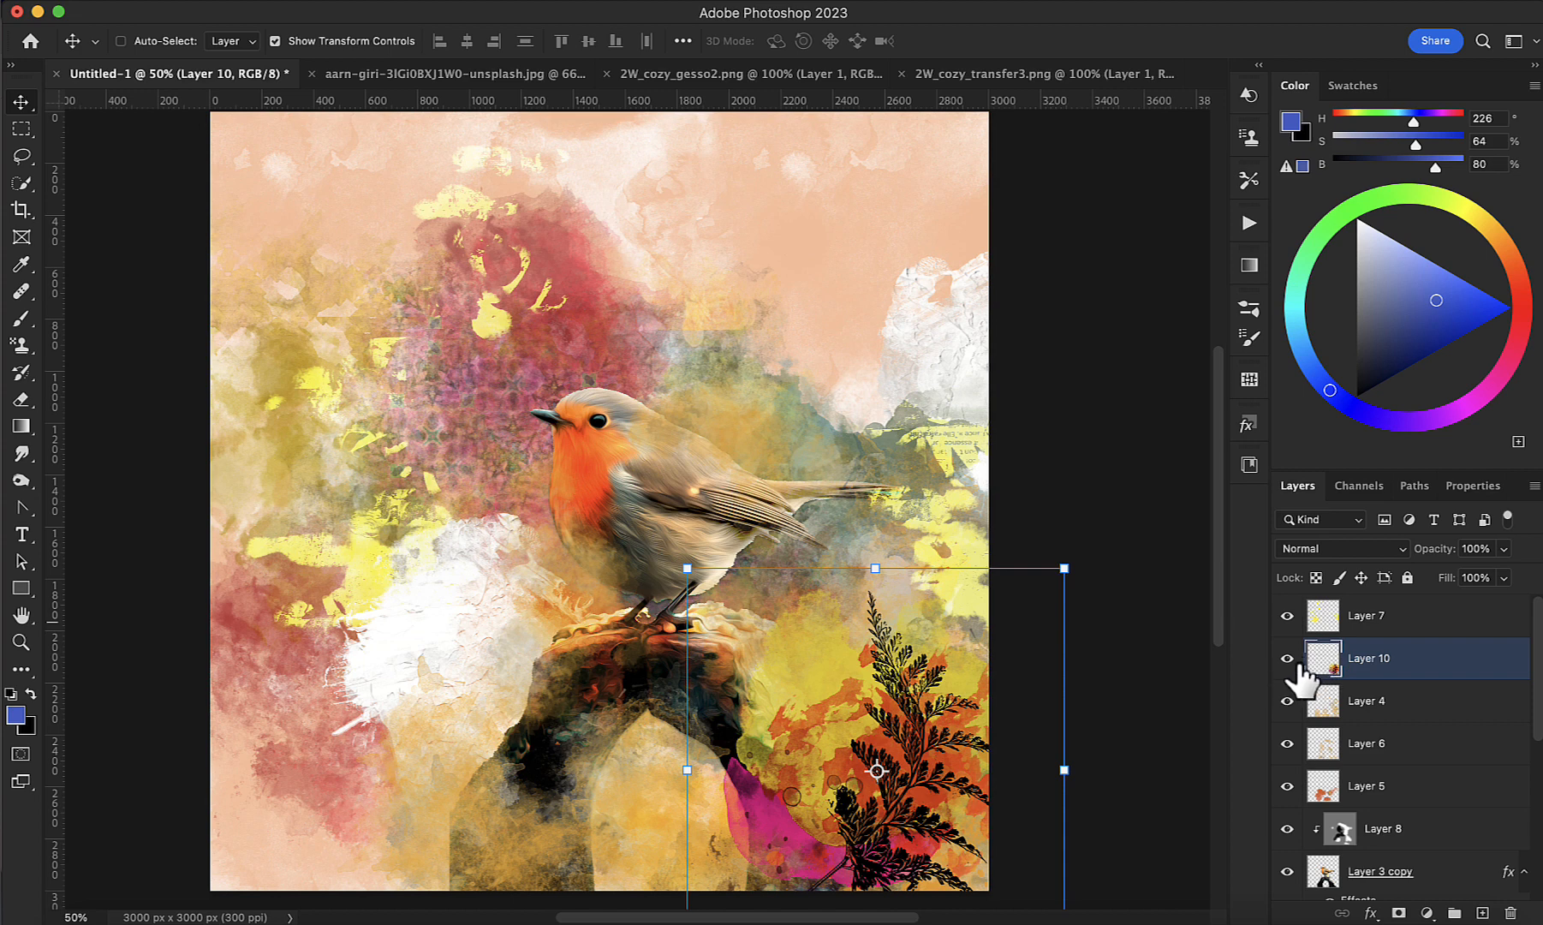
Step: Close 2W_cozy_gesso2.png and open 2W_cozy_transfer2.png from the Cozy_Elements folder in Adobe Bridge
click(608, 75)
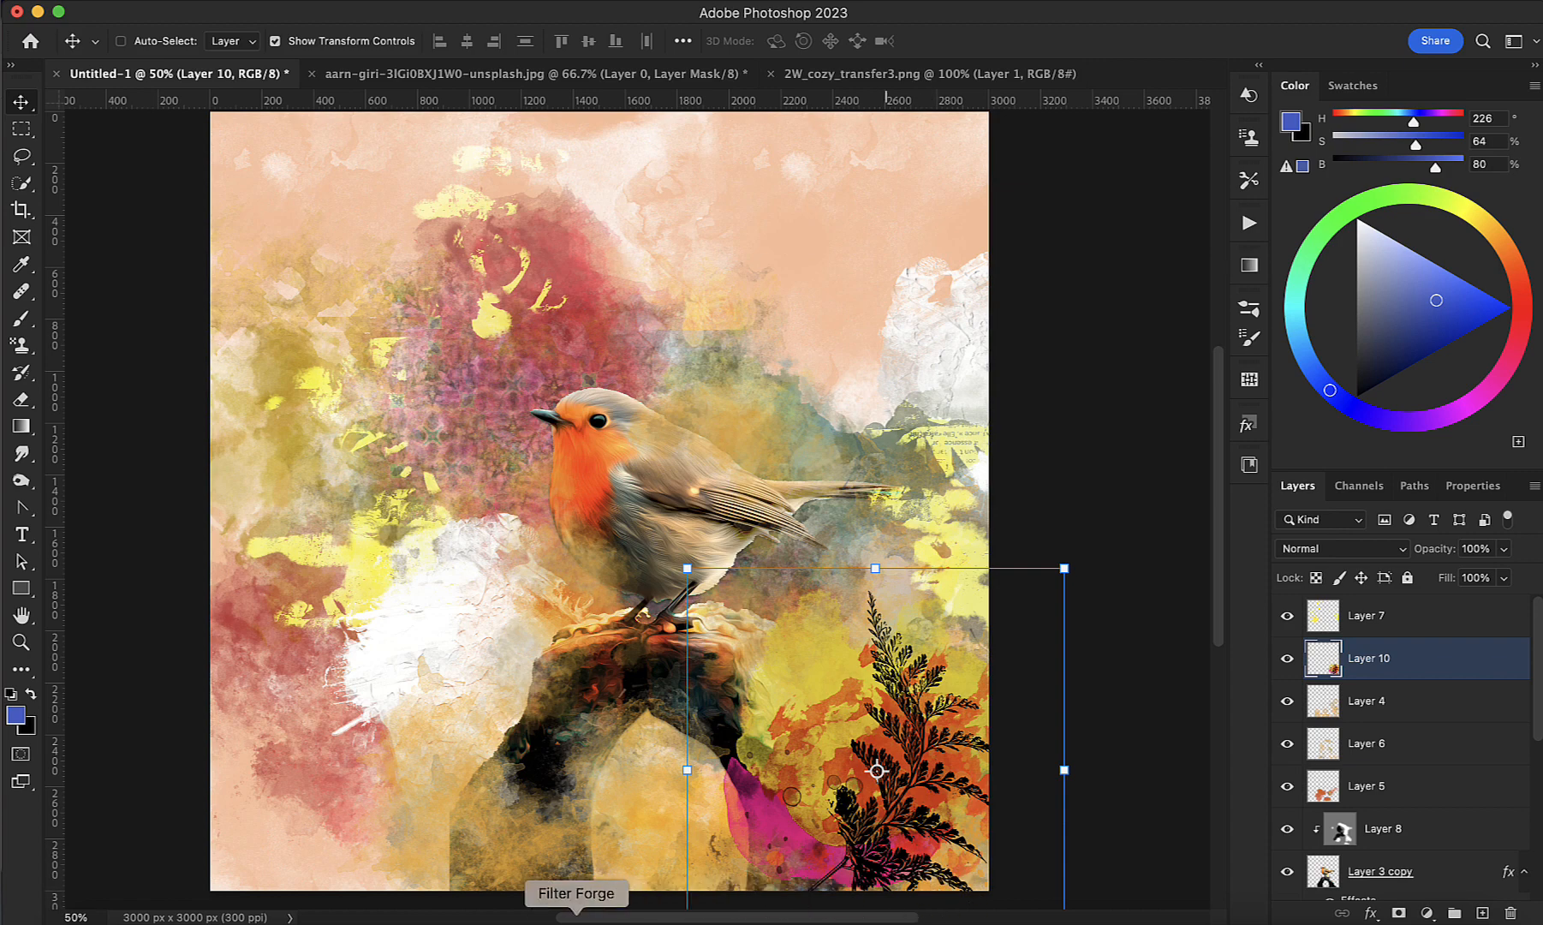
click(535, 920)
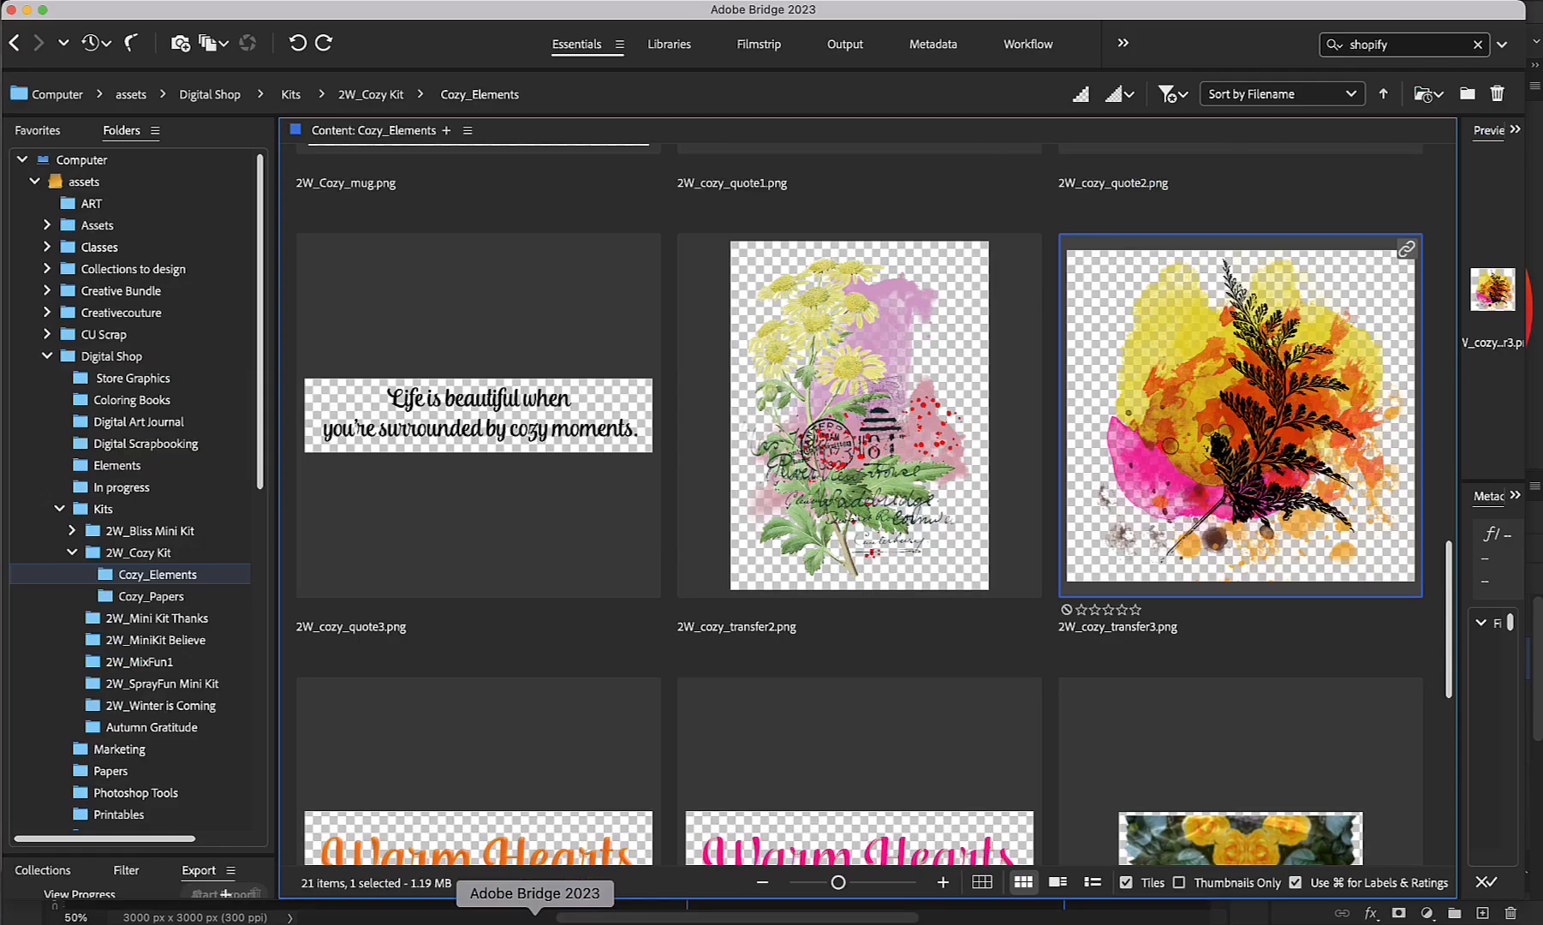
double_click(828, 475)
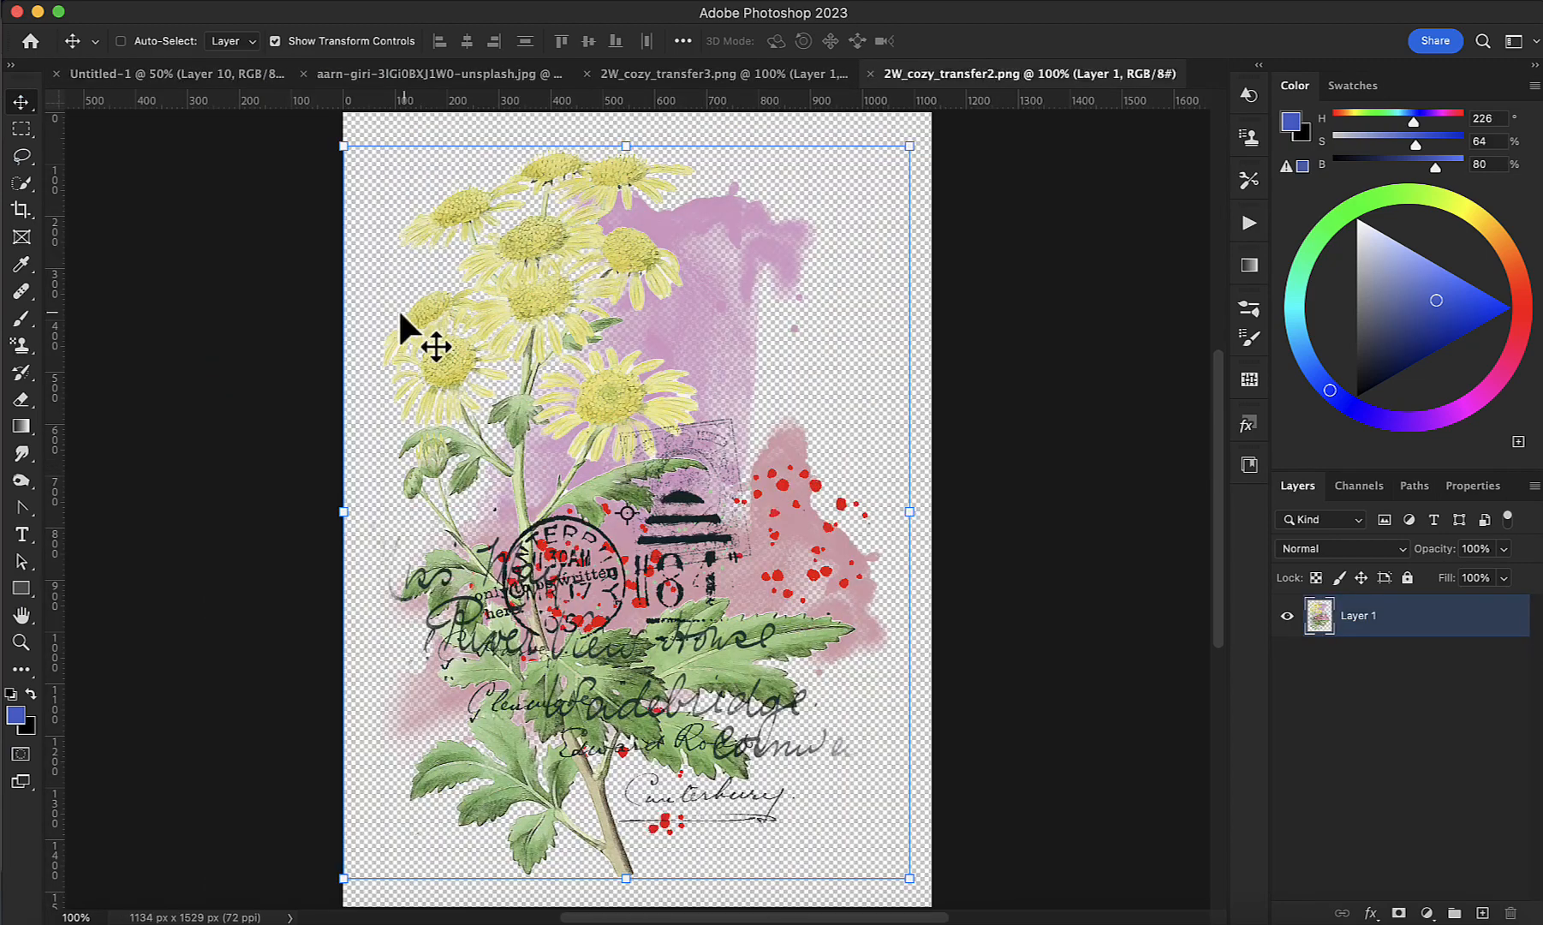
Step: Copy the yellow daisy transfer into Untitled-1, rotate it 14.27°, and place it partly beyond the artwork's upper-left edge
drag(507, 295, 281, 362)
key(super+t)
drag(407, 155, 448, 199)
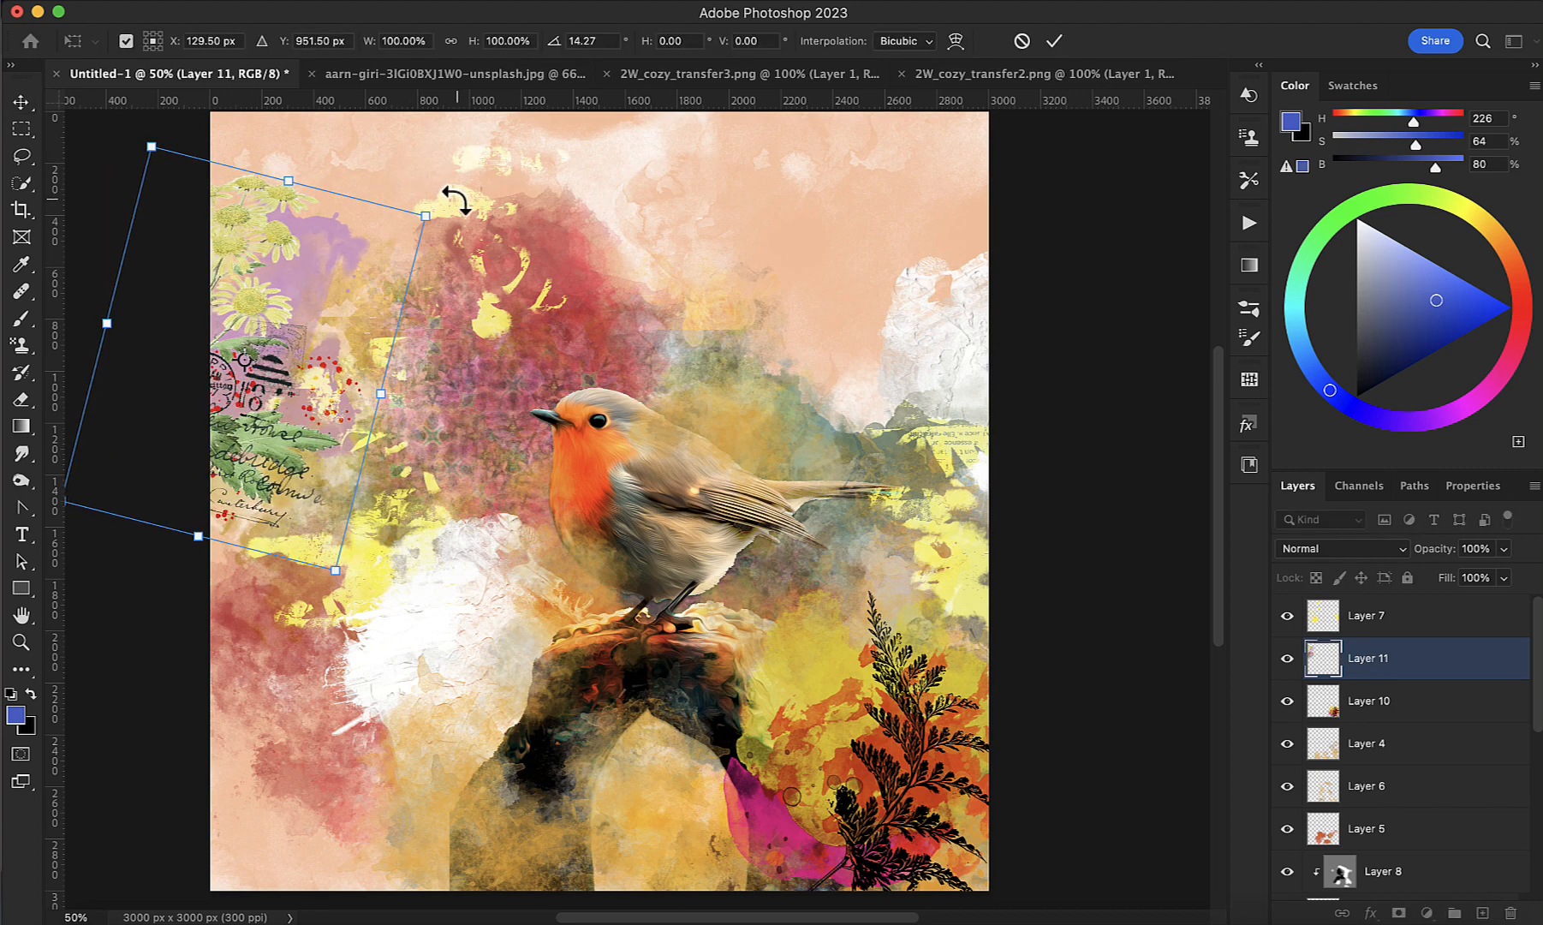
drag(245, 302, 354, 223)
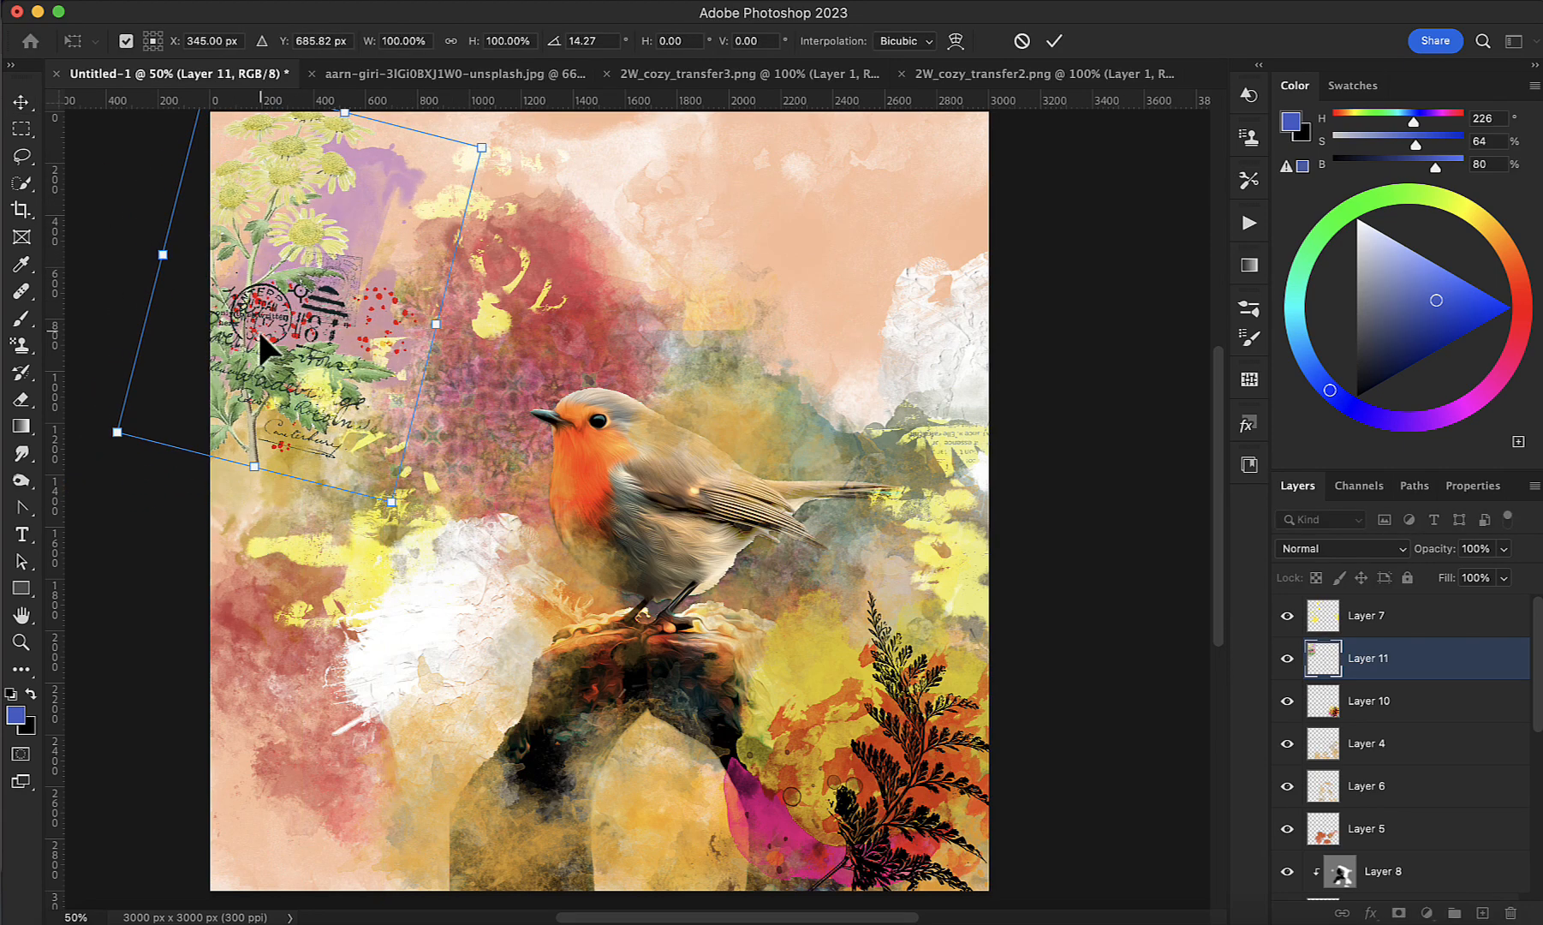
drag(258, 332, 234, 367)
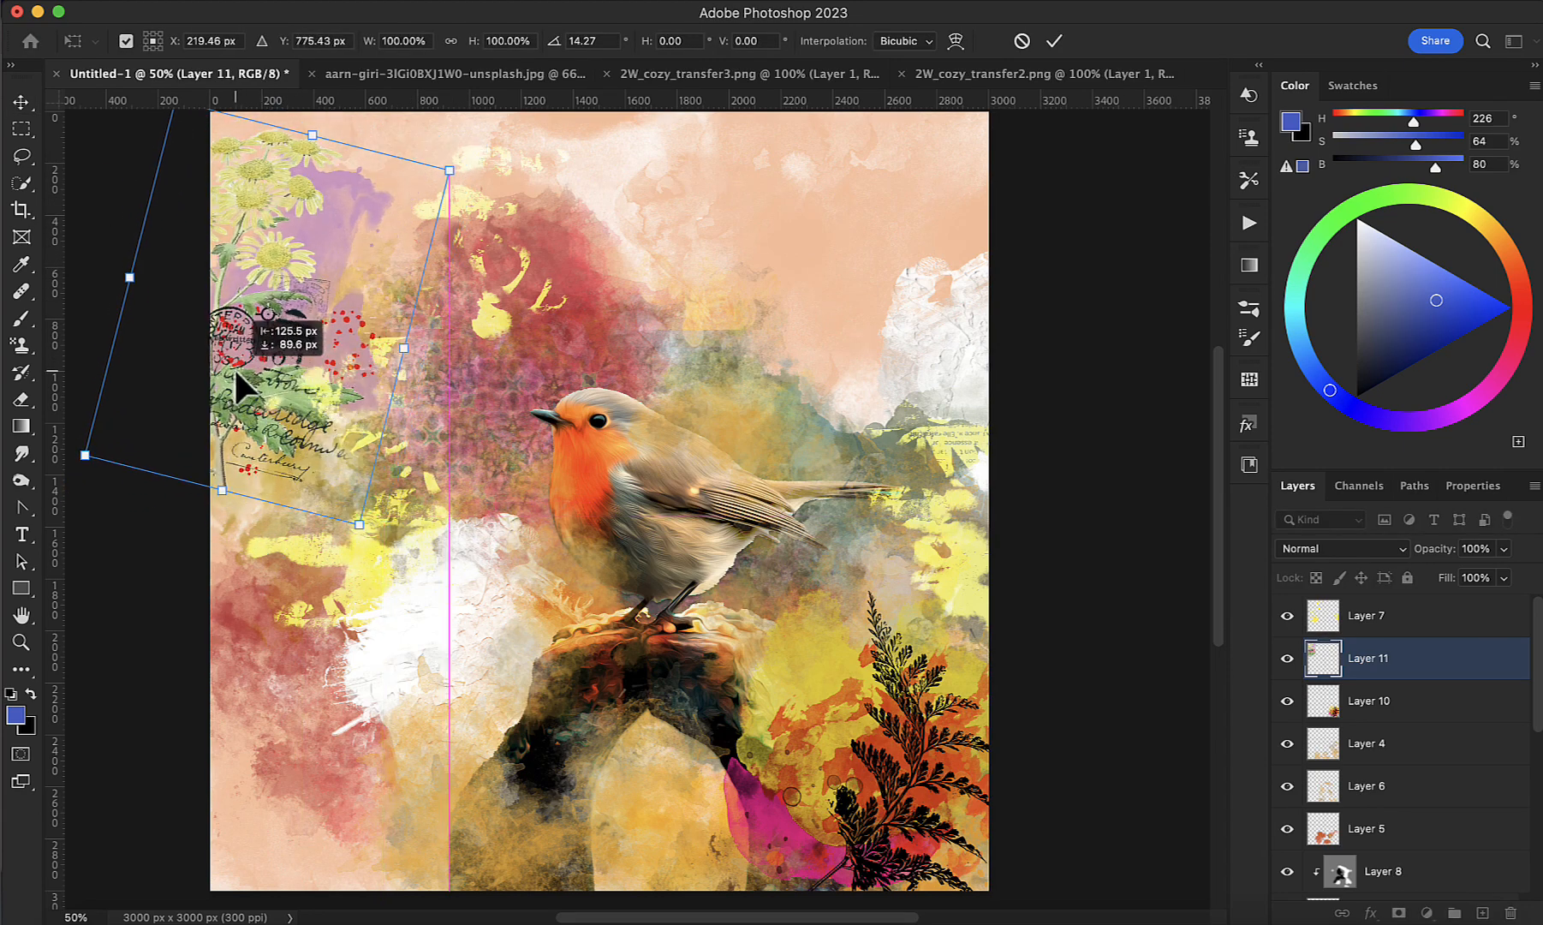
click(1050, 43)
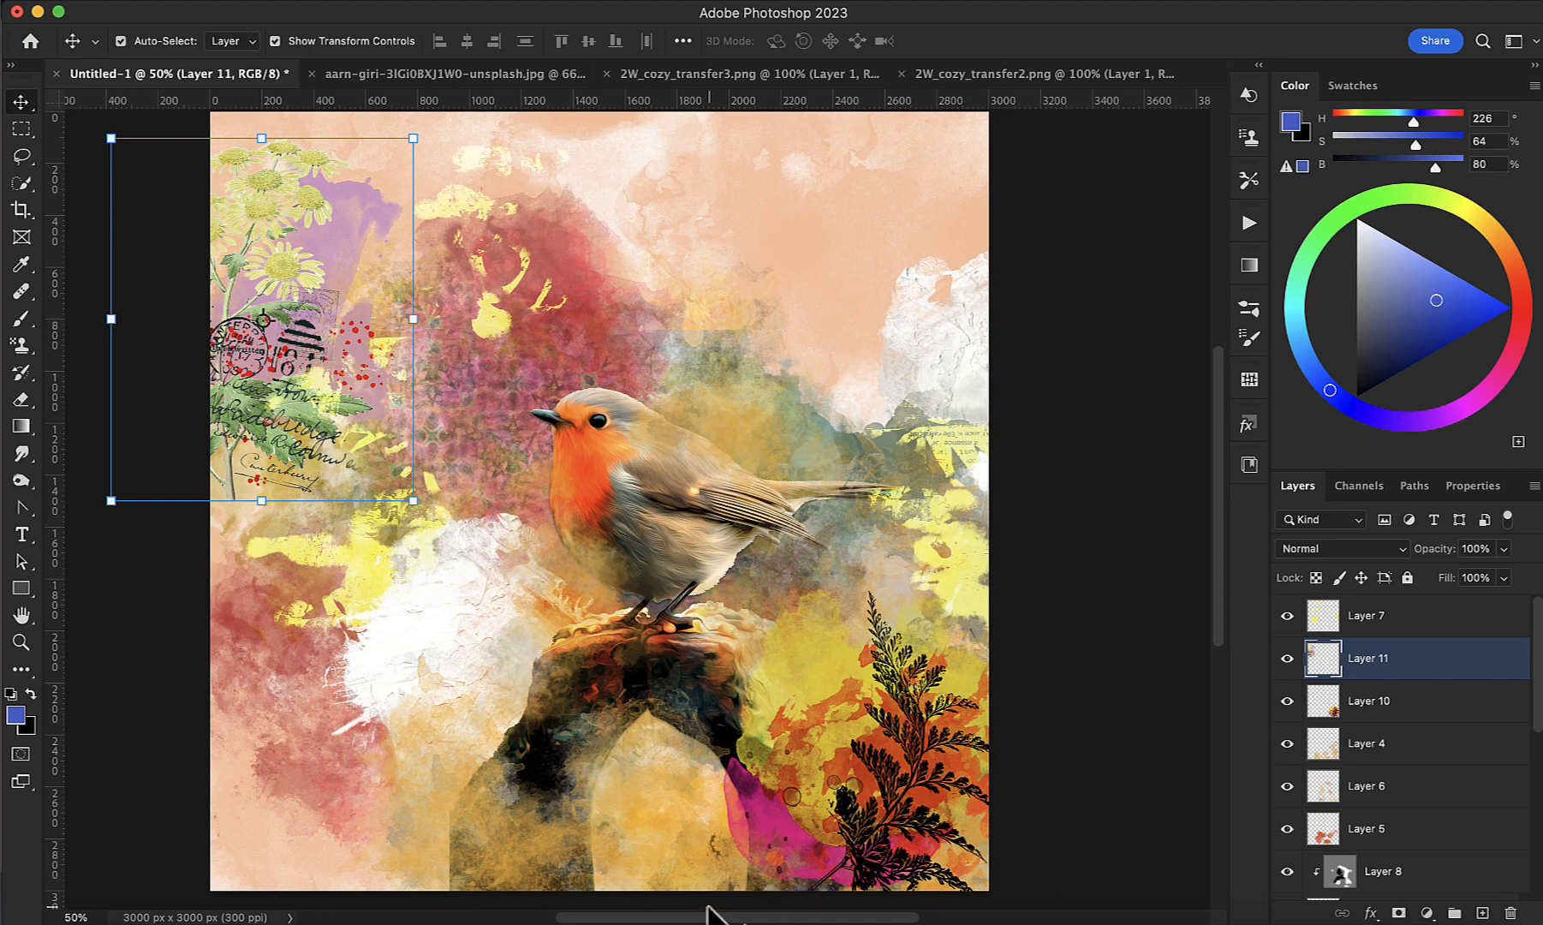
Step: Copy the 2W_Cozy_flower.png bloom into Untitled-1, scale it to 73.14% over the daisy stem, and place its layer above Layer 7
key(super+minus)
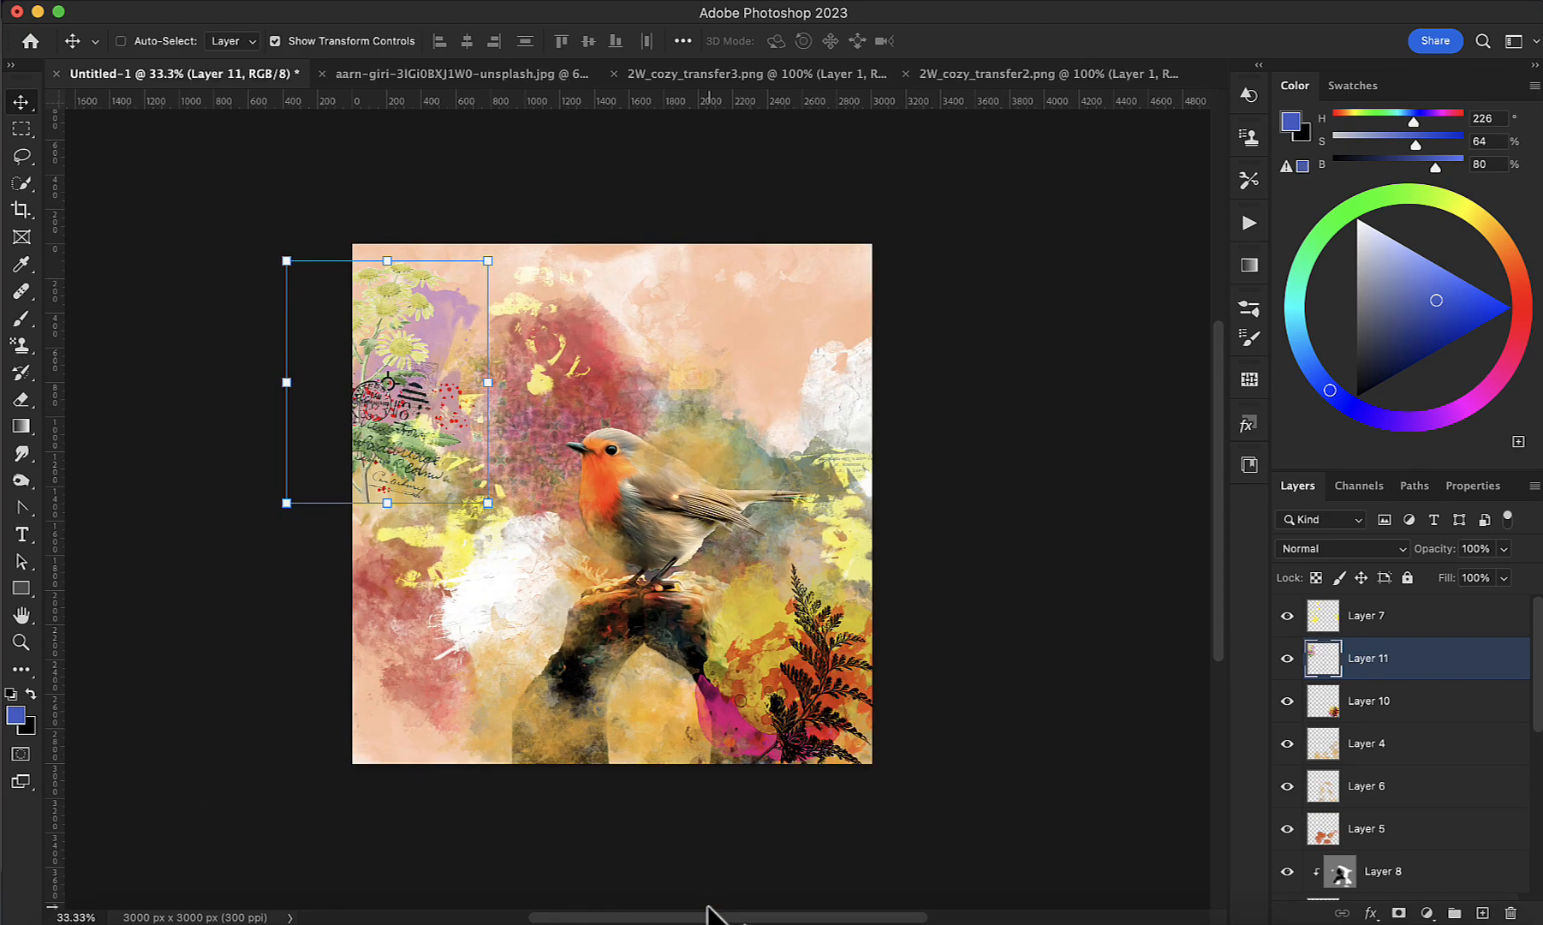
key(super+plus)
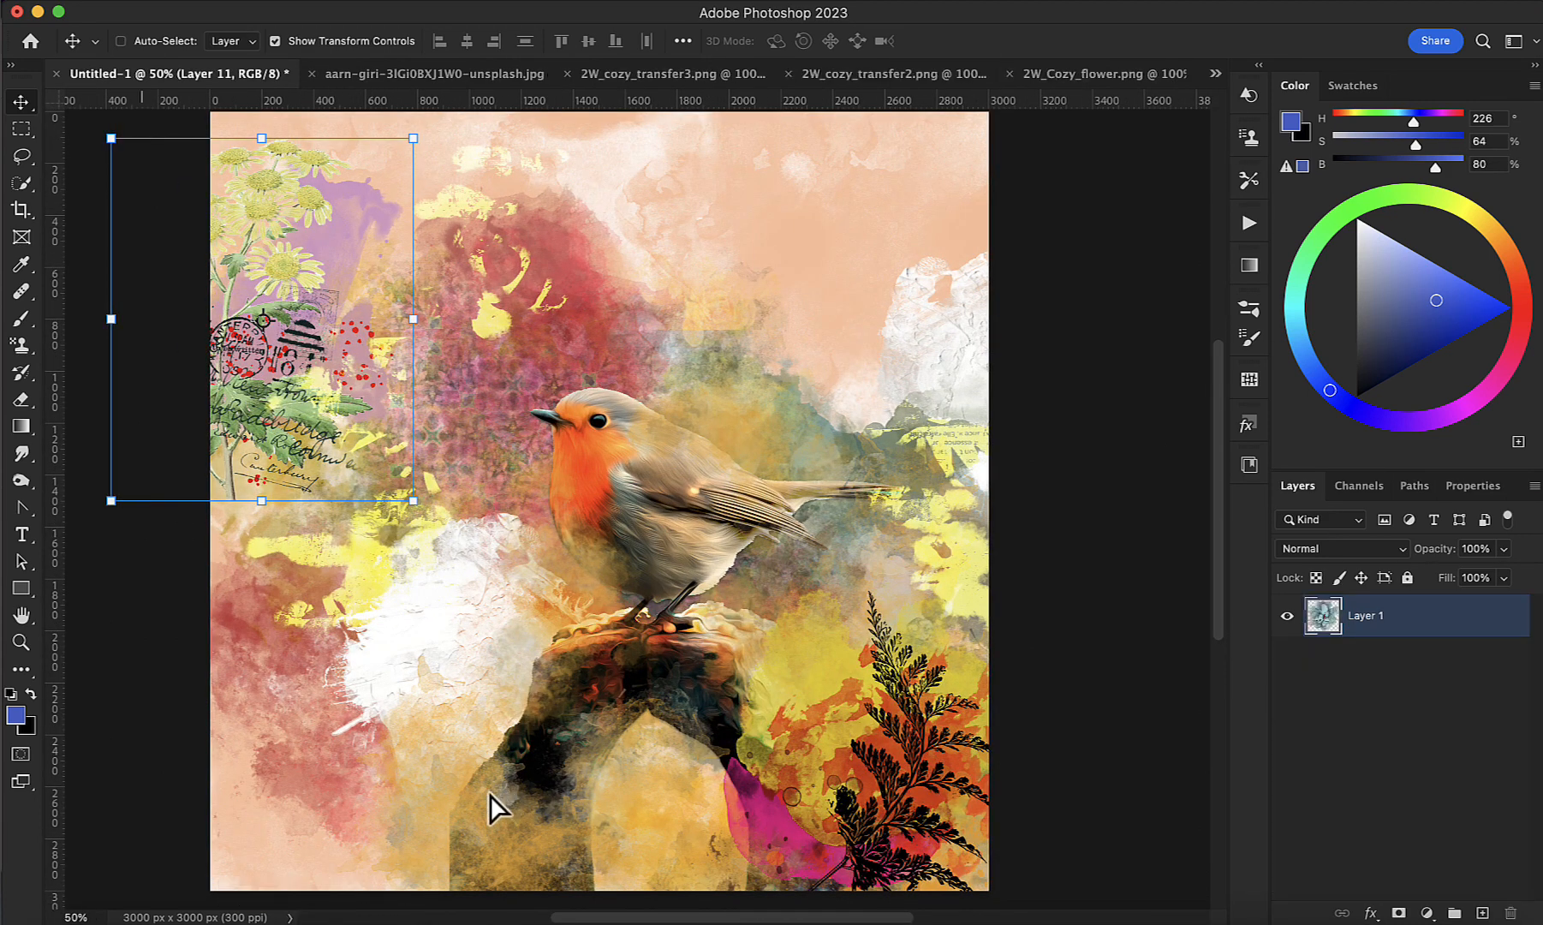
drag(488, 796, 478, 789)
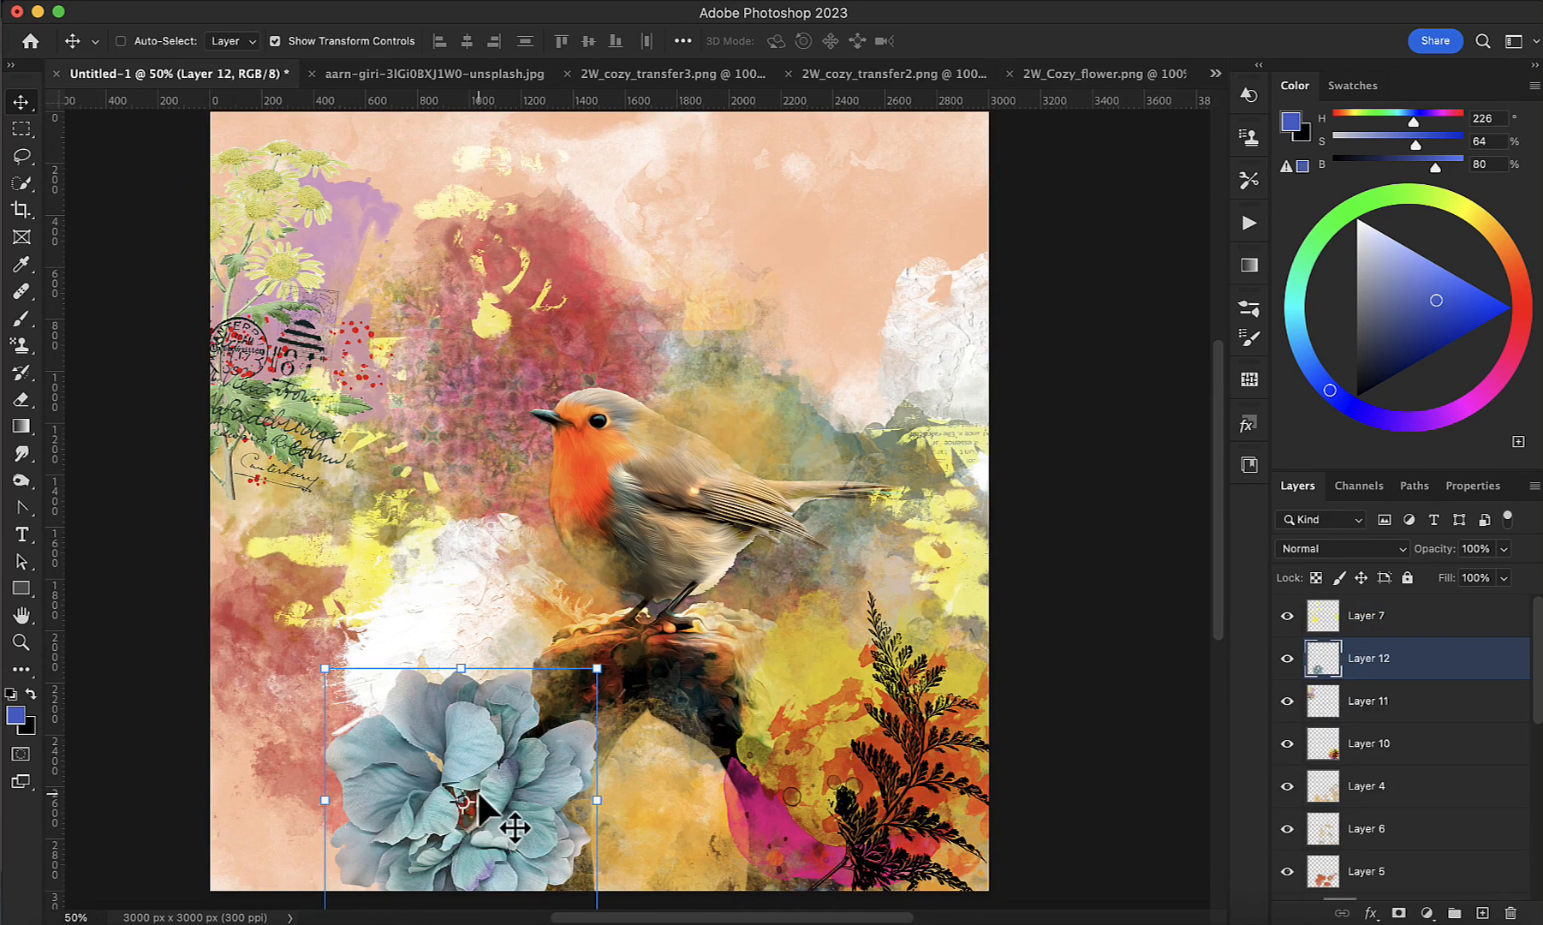
drag(599, 666, 526, 721)
drag(423, 778, 358, 413)
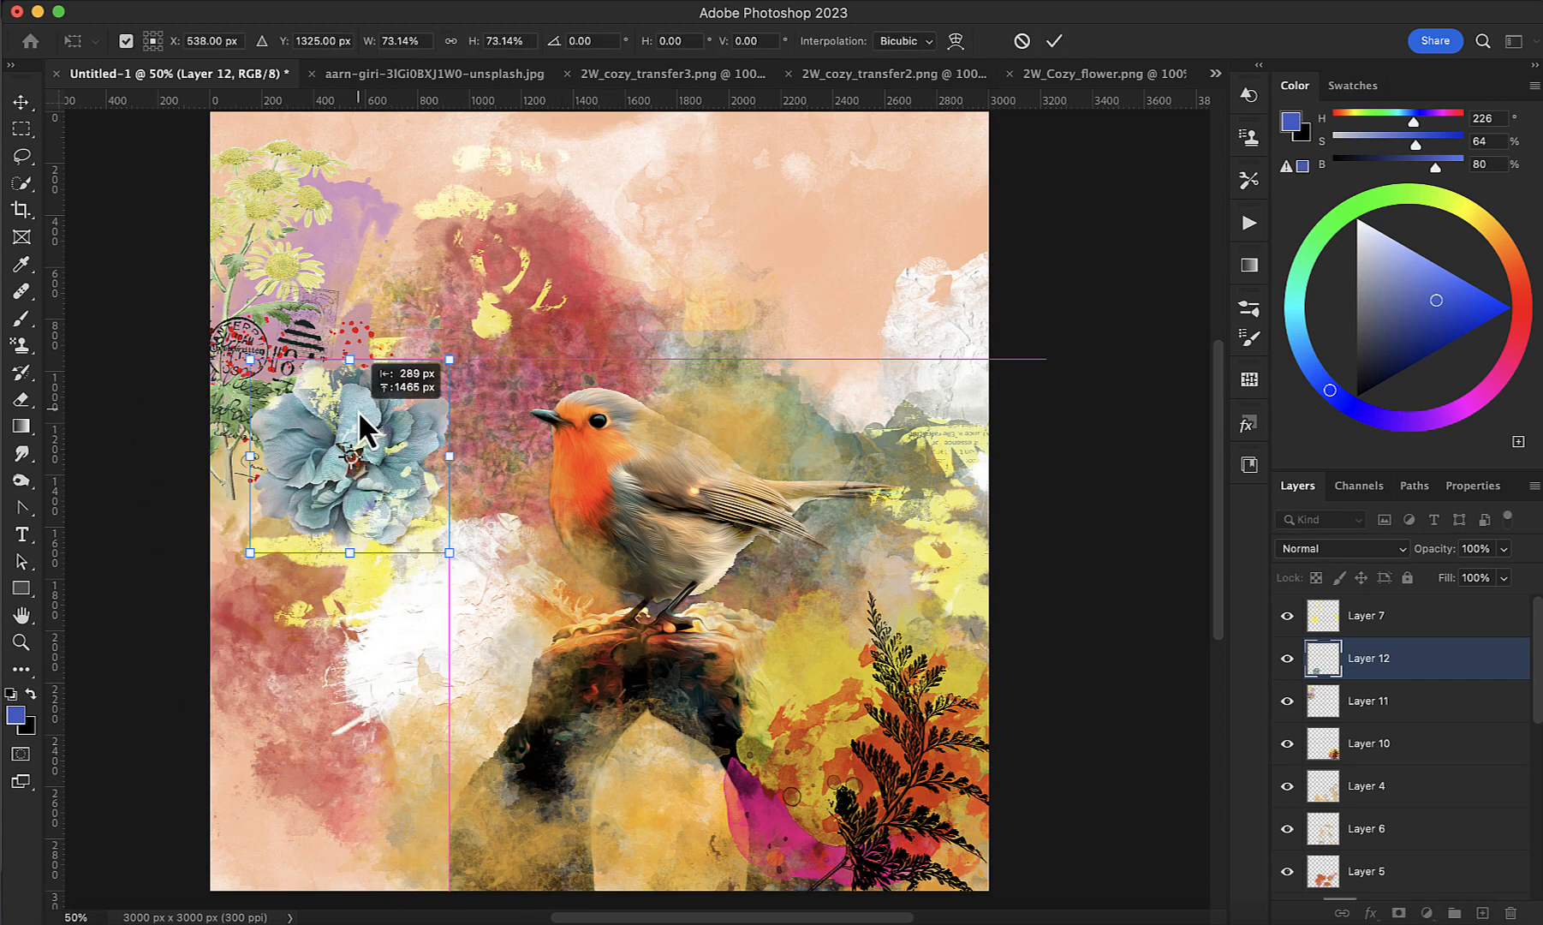
drag(1336, 669, 1323, 612)
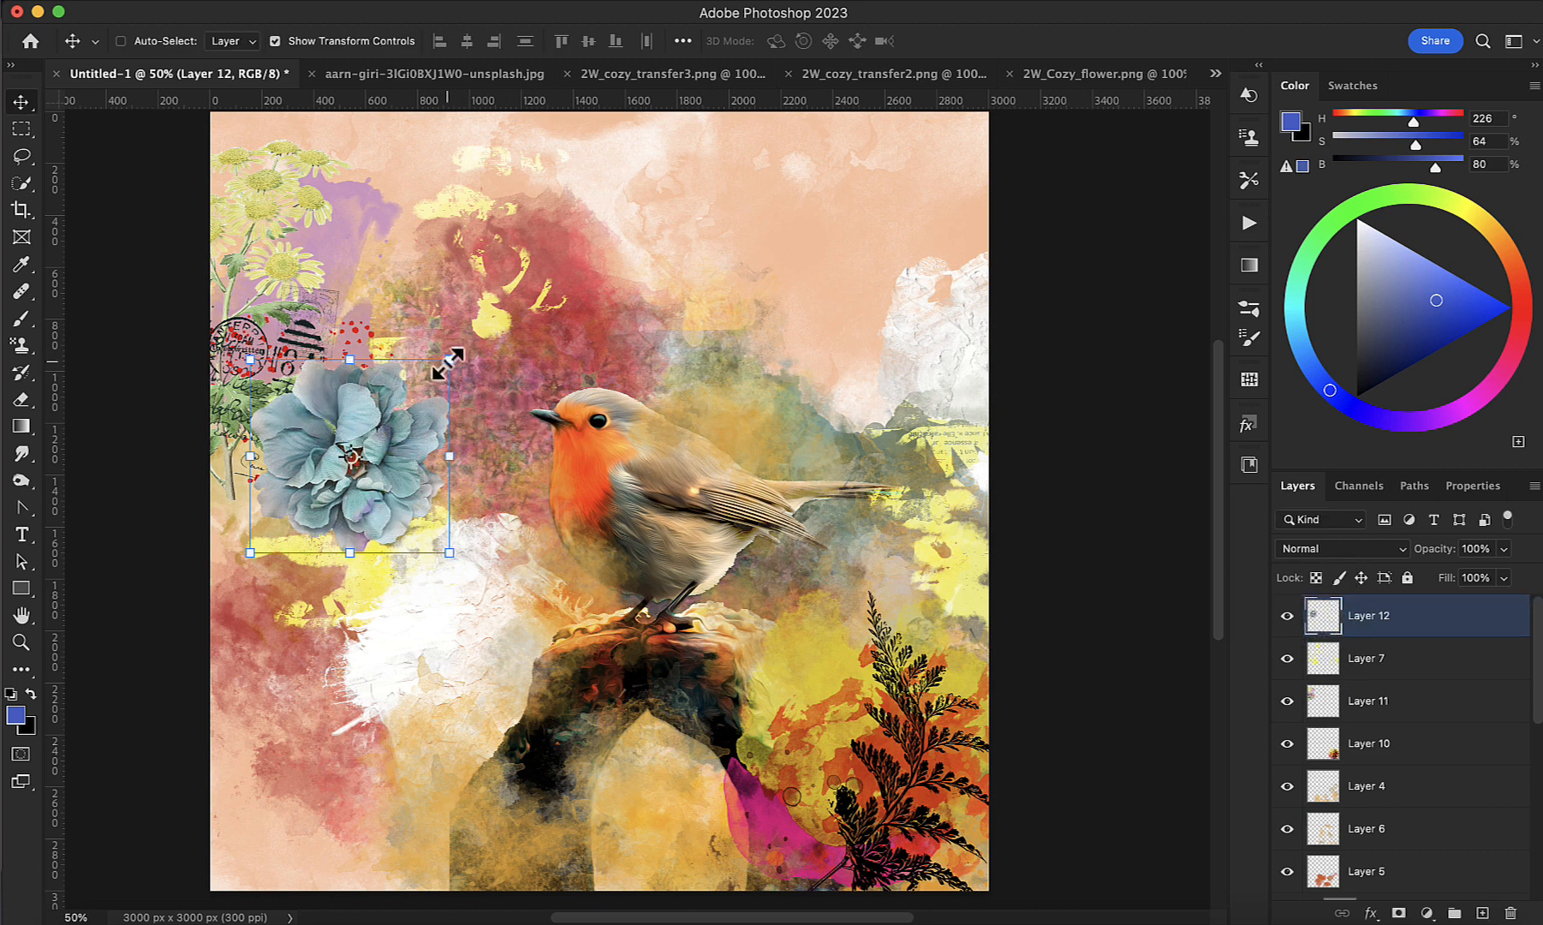
Step: Rotate the blue flower to -11.29° and scale it to 57.78% near the base of the daisy transfer
drag(450, 360, 392, 386)
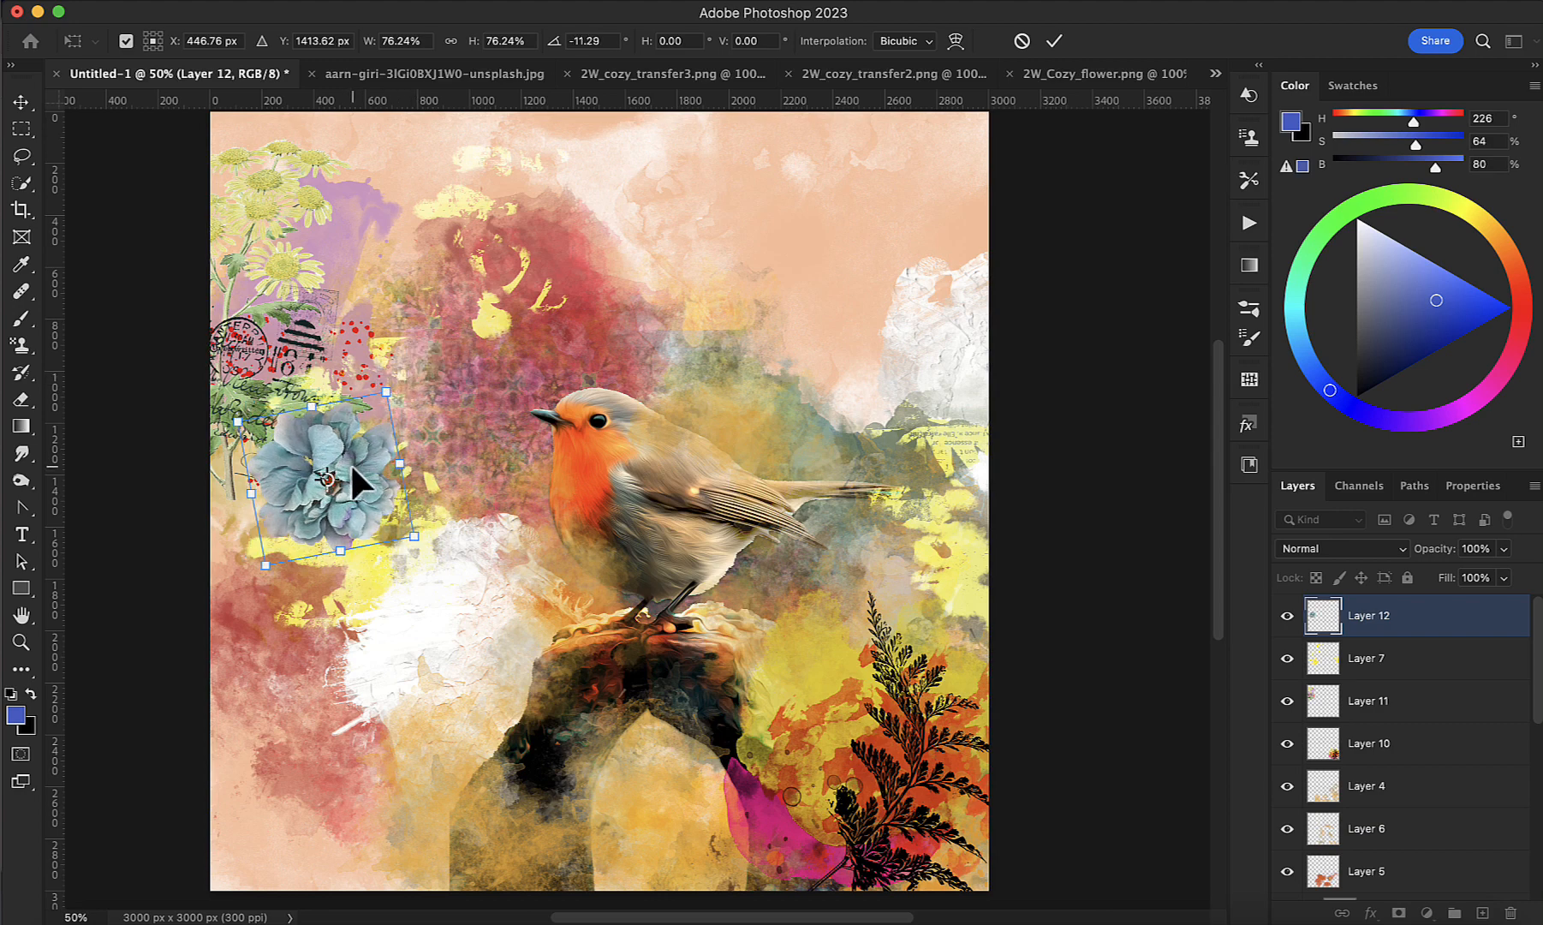
drag(351, 464, 310, 427)
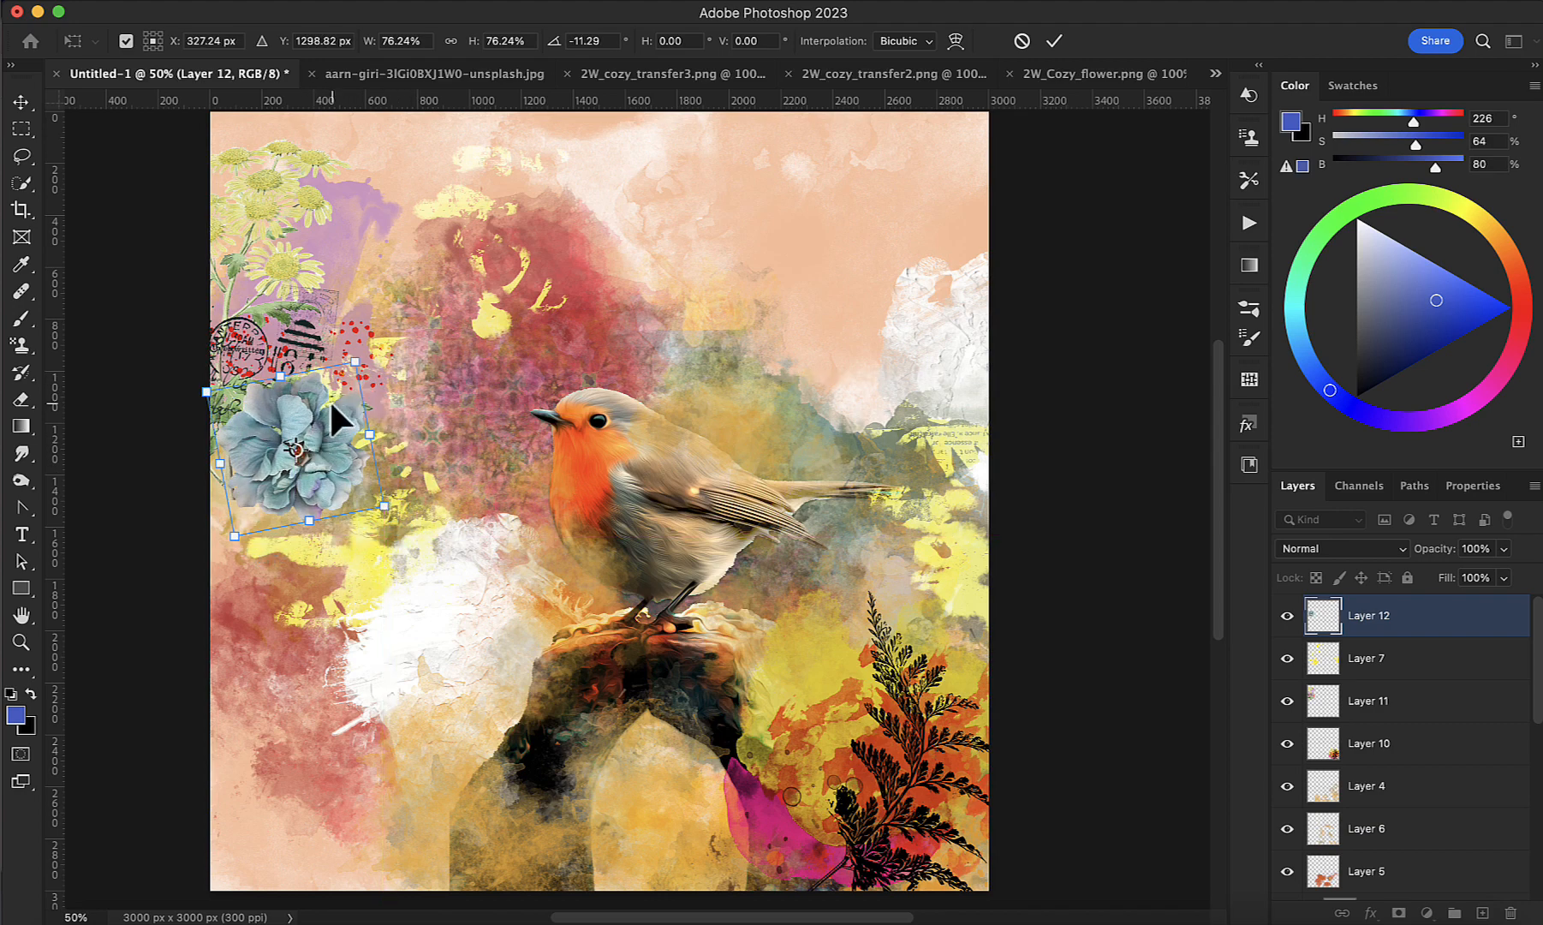
key(super+equal)
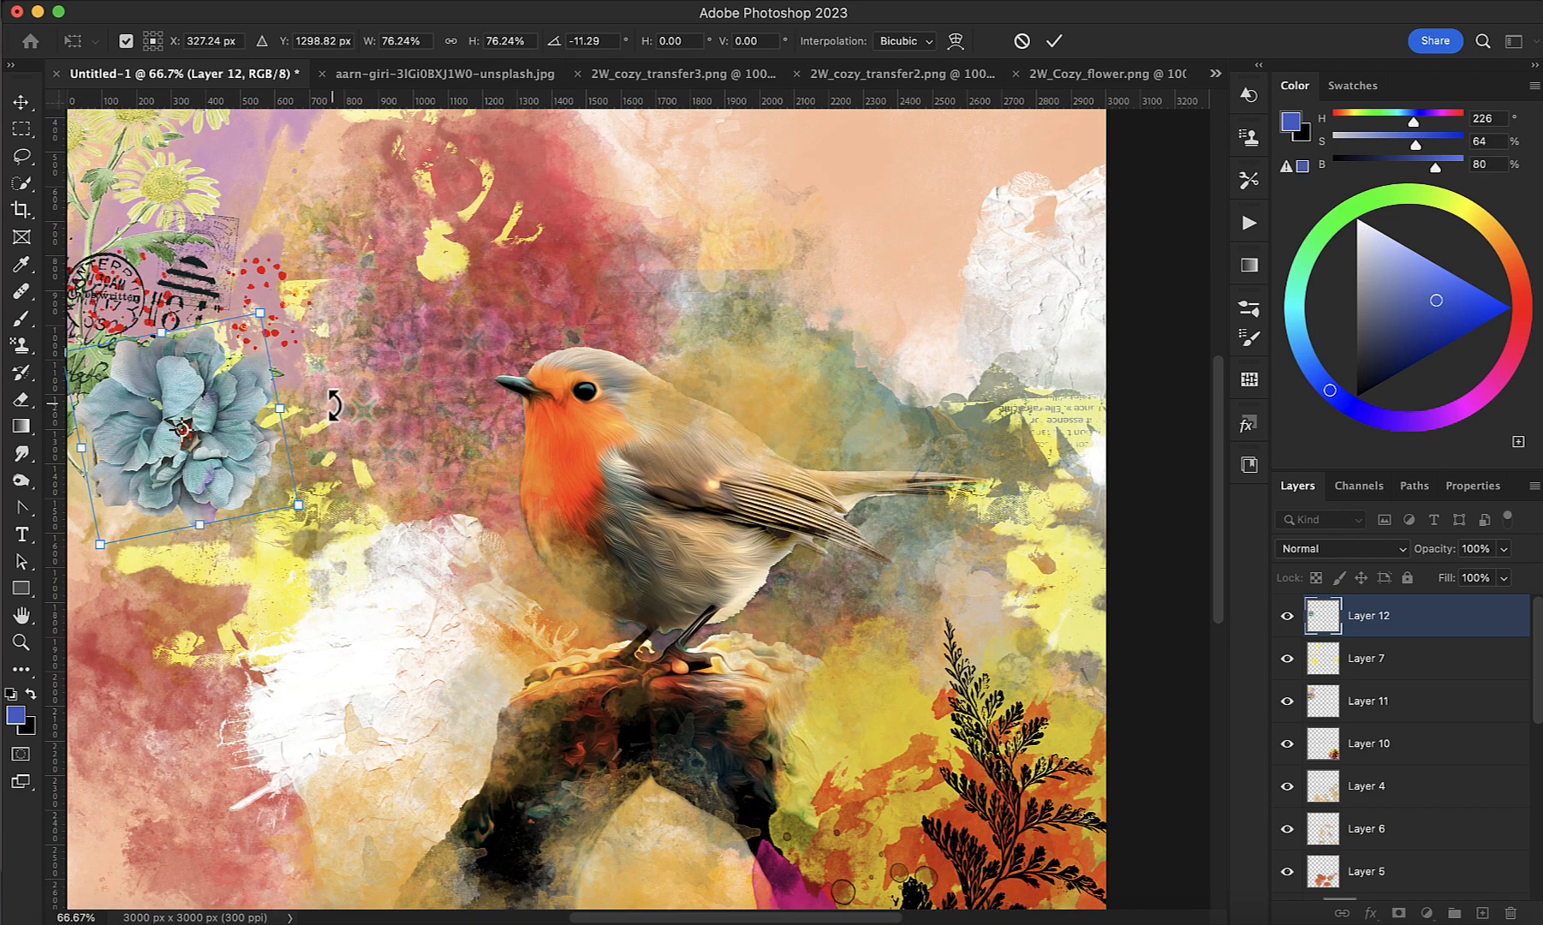
scroll(670, 677, left, 3)
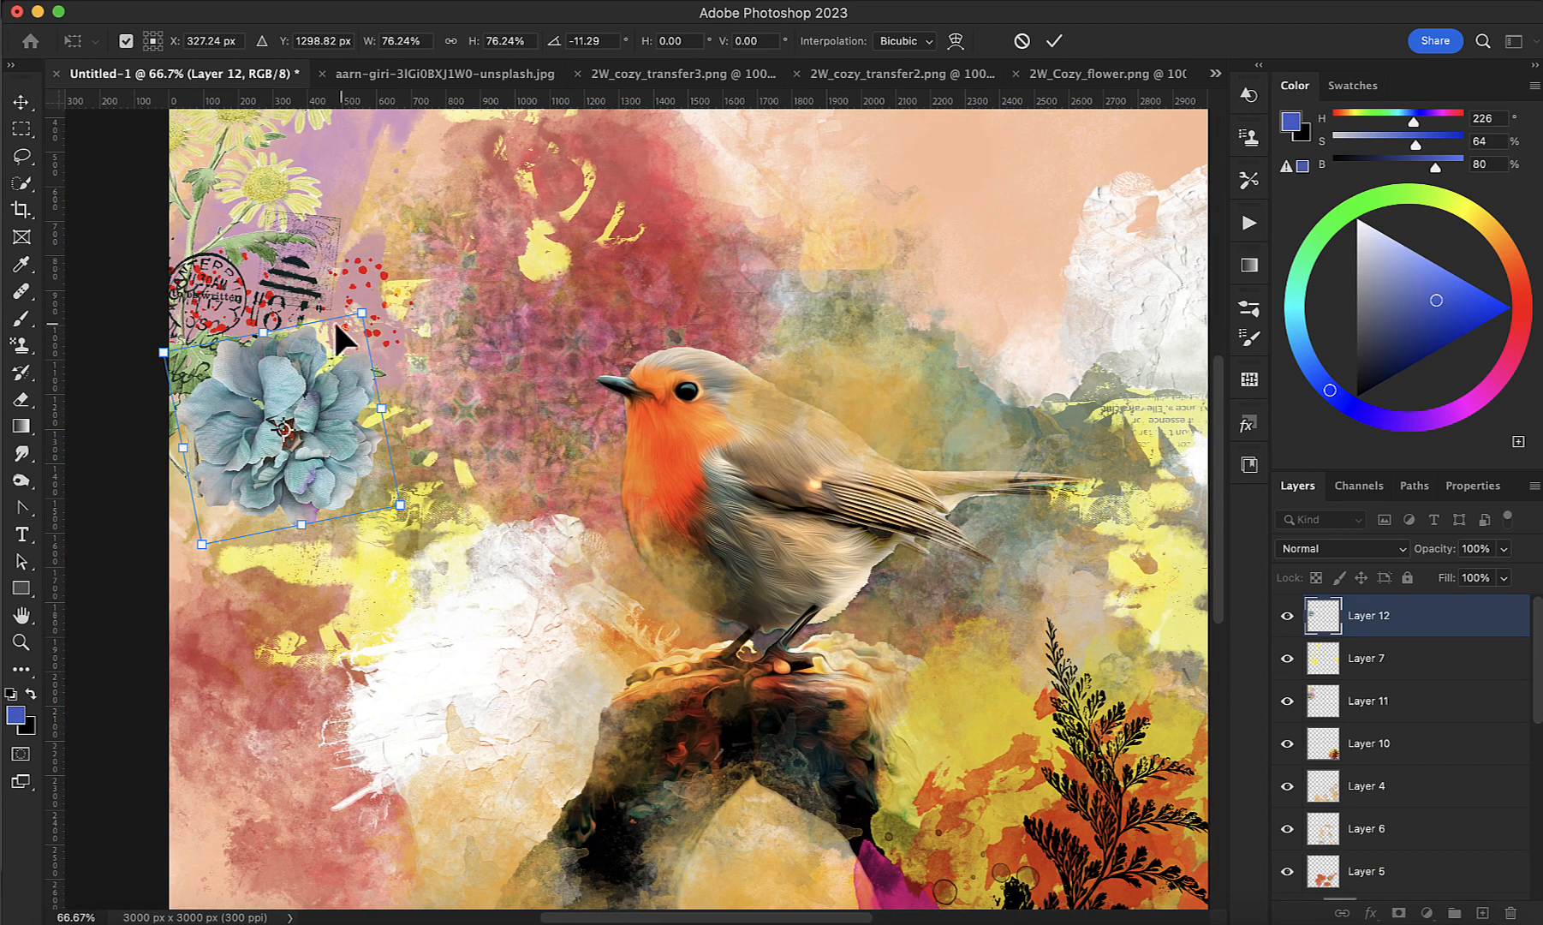
drag(361, 310, 345, 334)
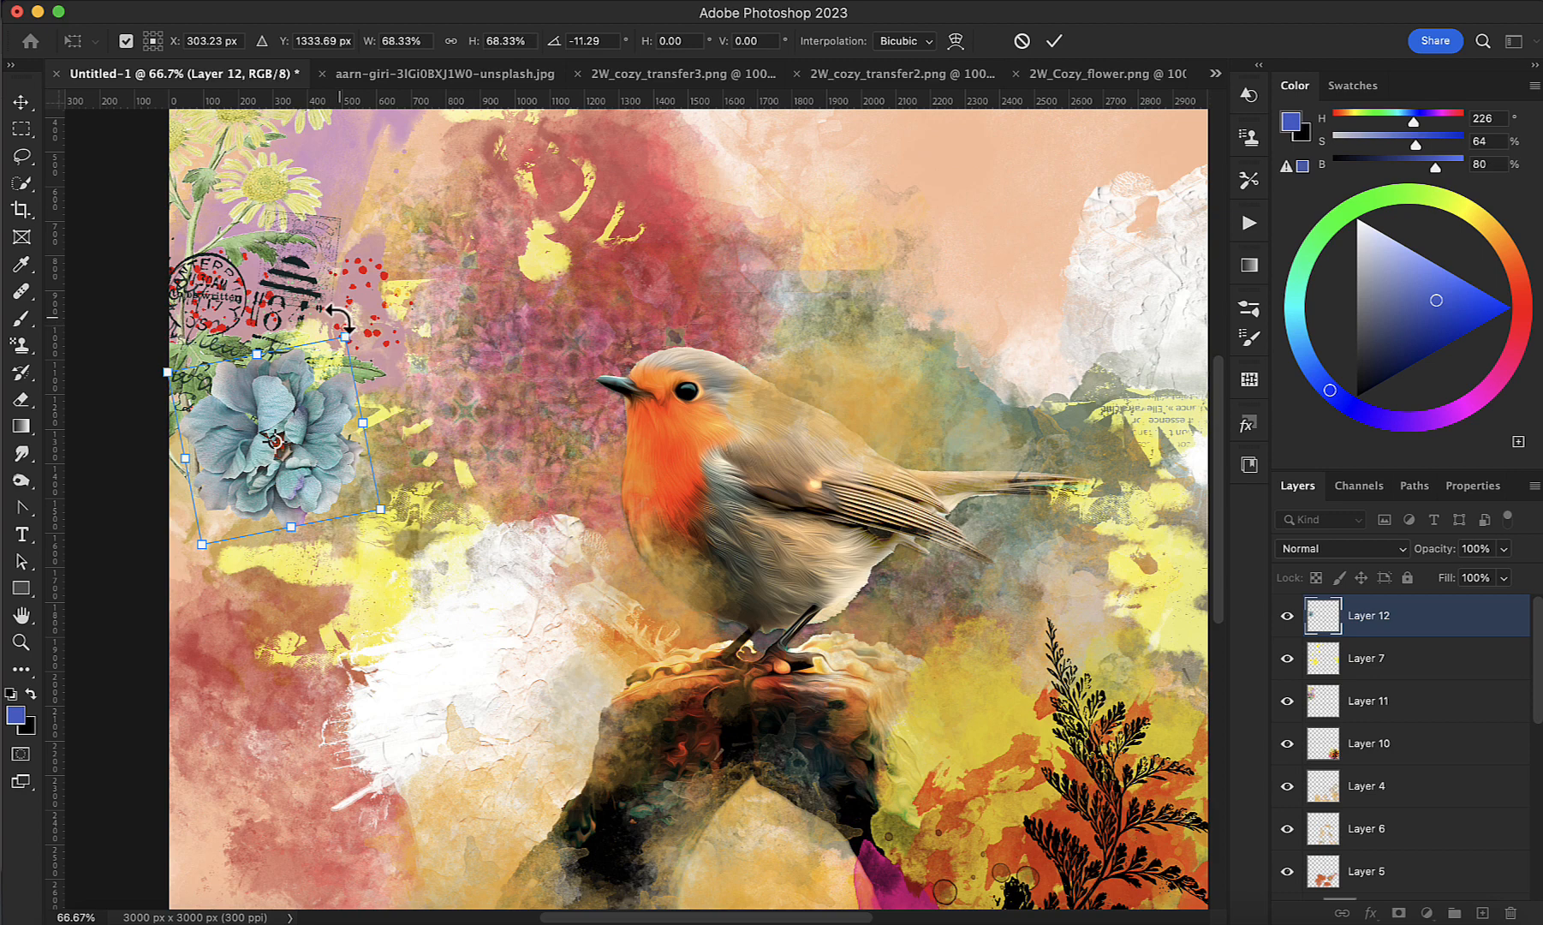
key(super+equal)
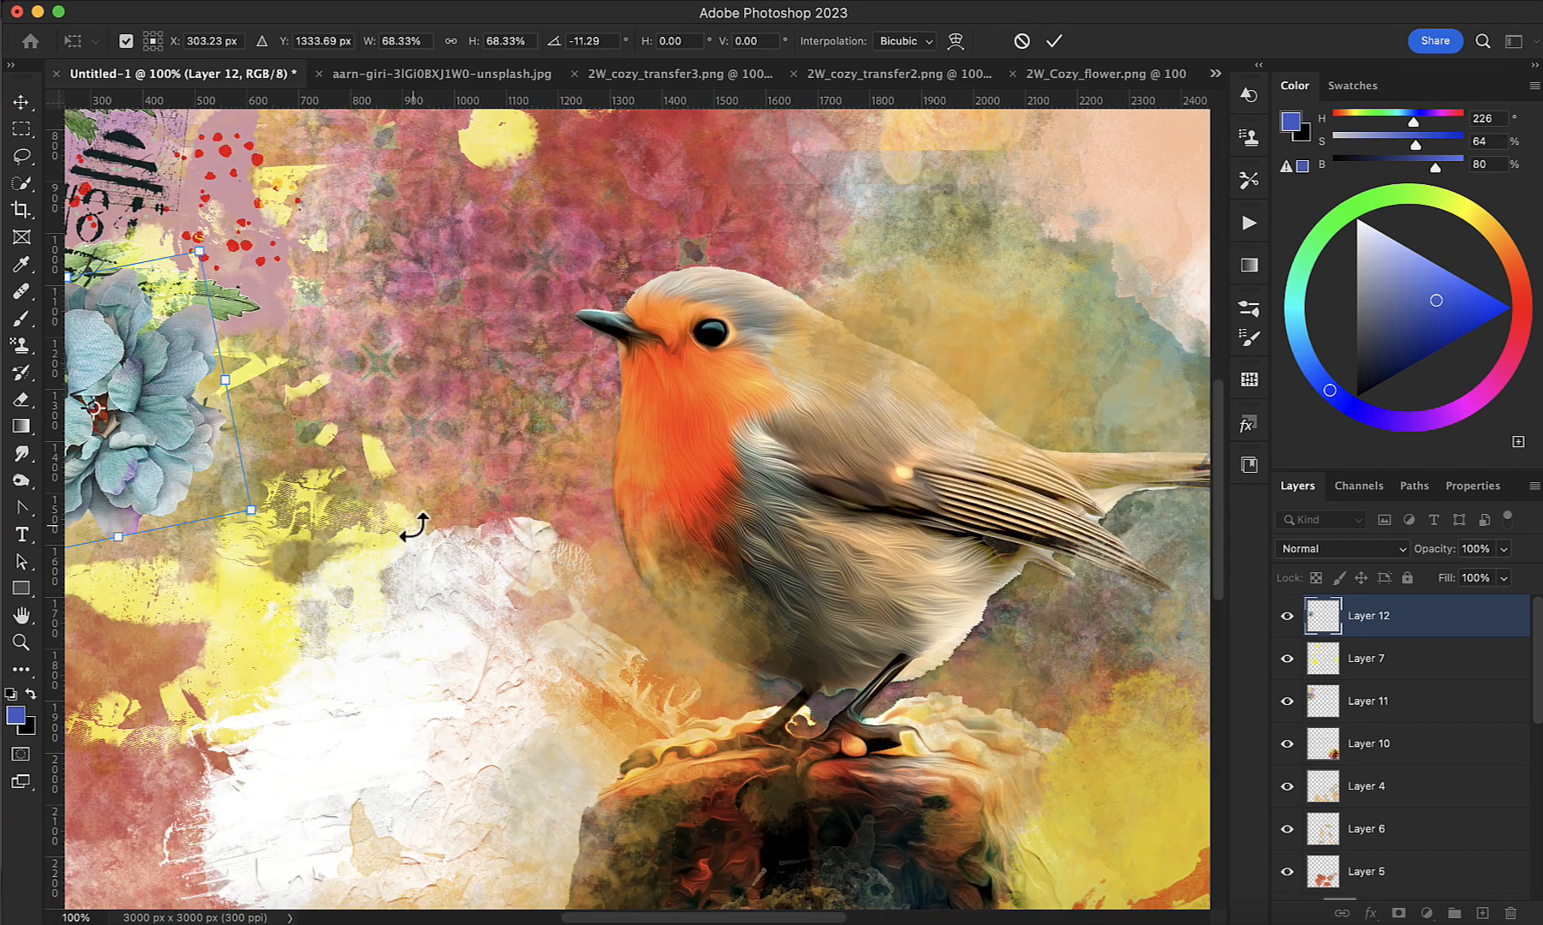
scroll(424, 527, left, 9)
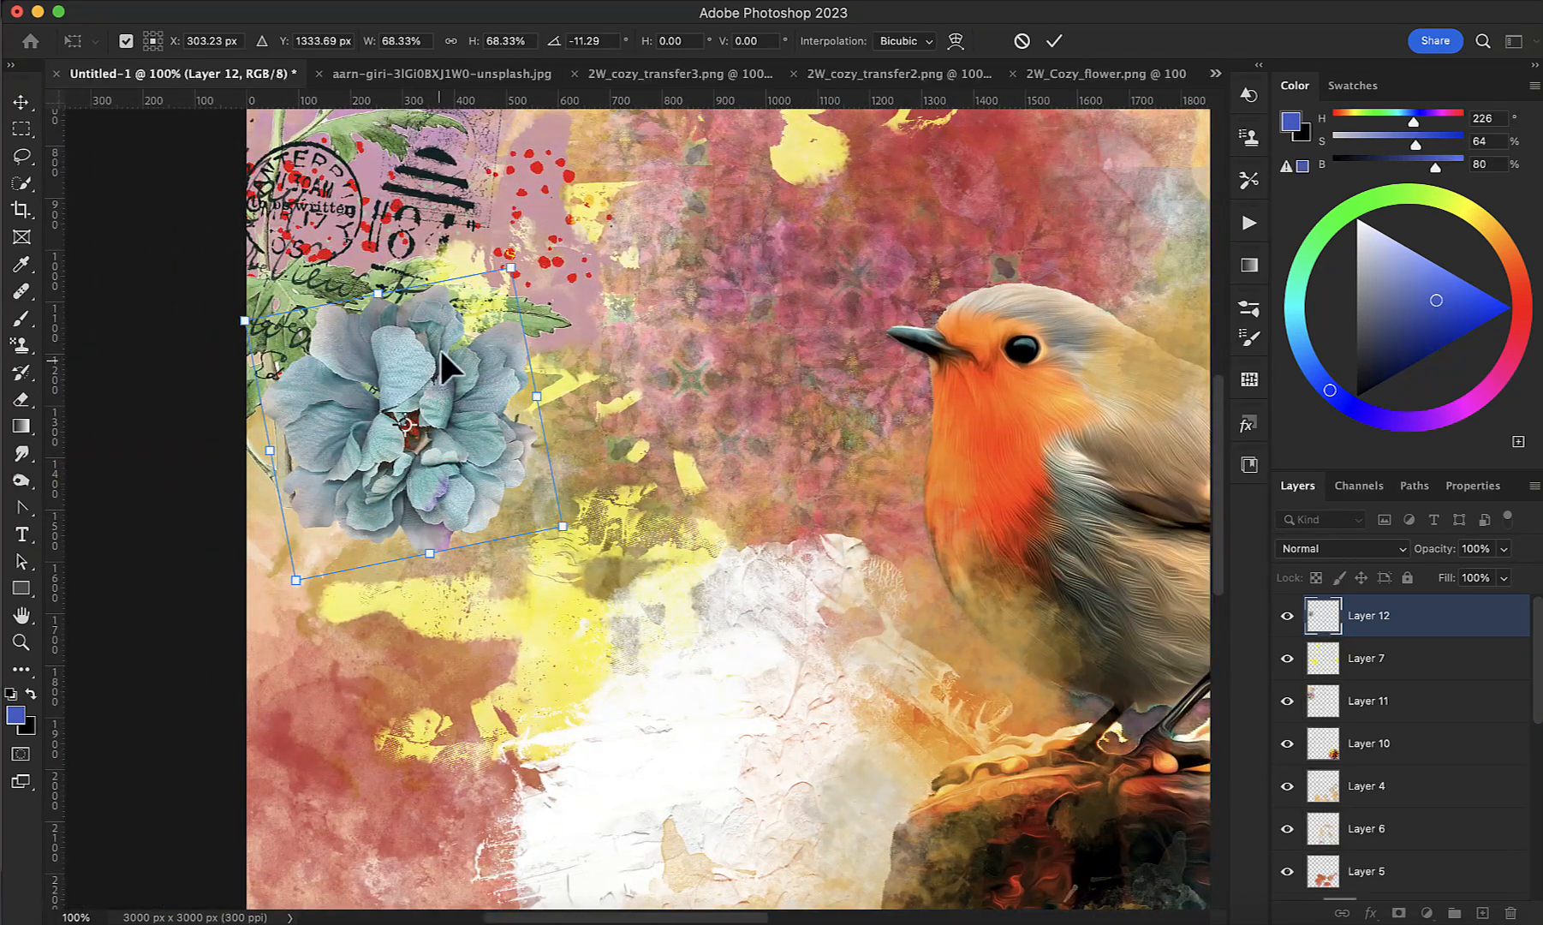
drag(514, 262, 479, 311)
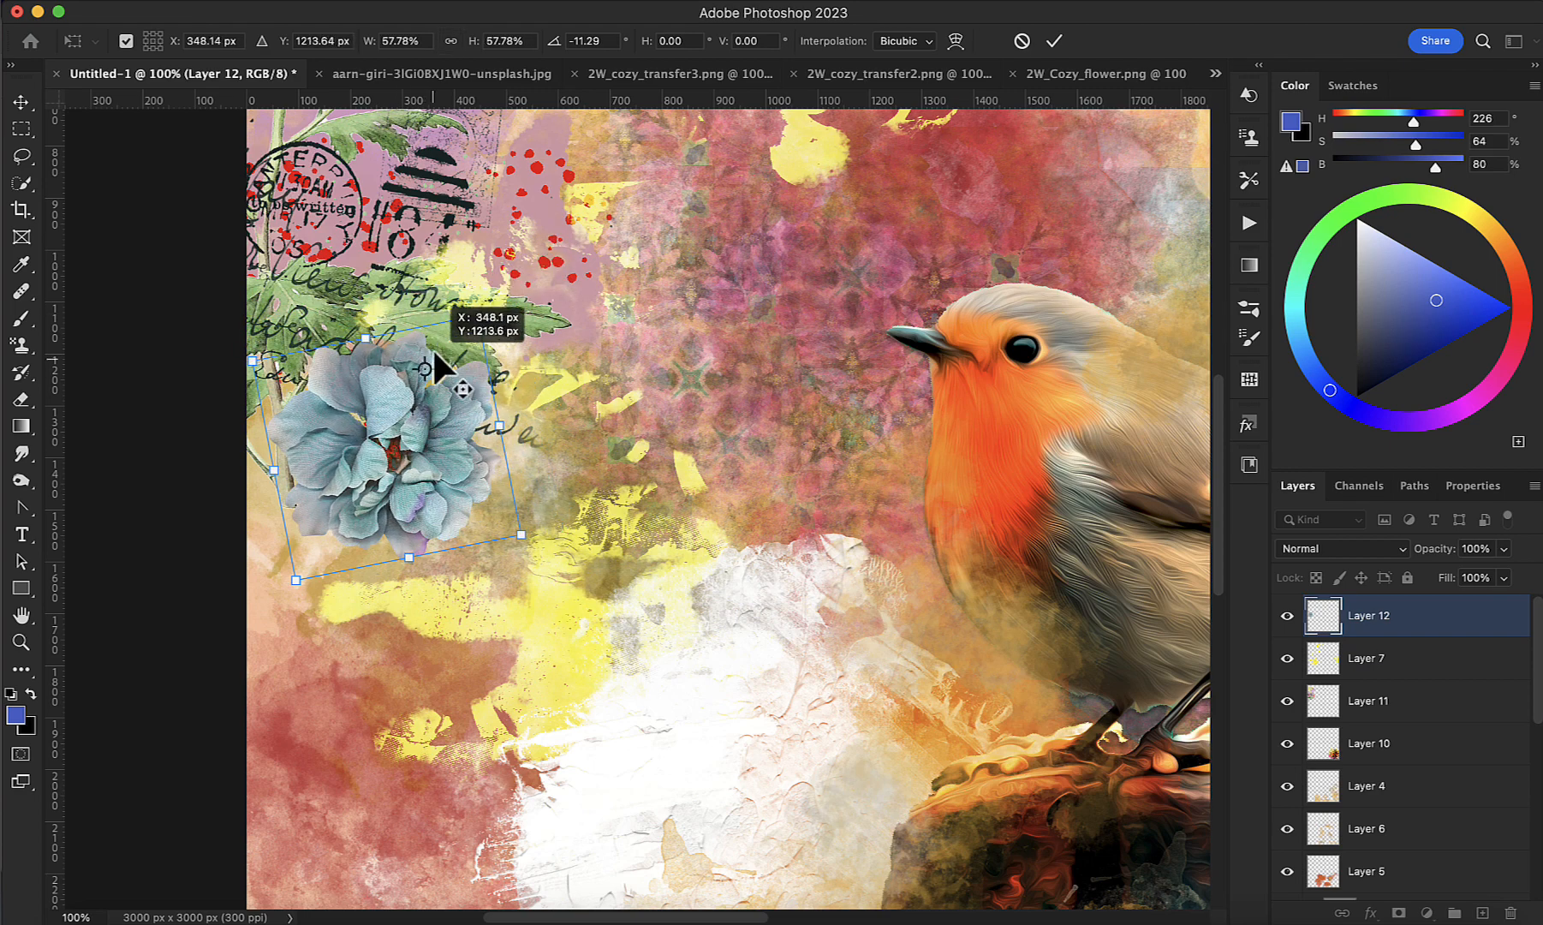
key(Return)
Step: Move the blue flower slightly up and right so it covers the daisy transfer's lower leaves and handwriting
key(super+t)
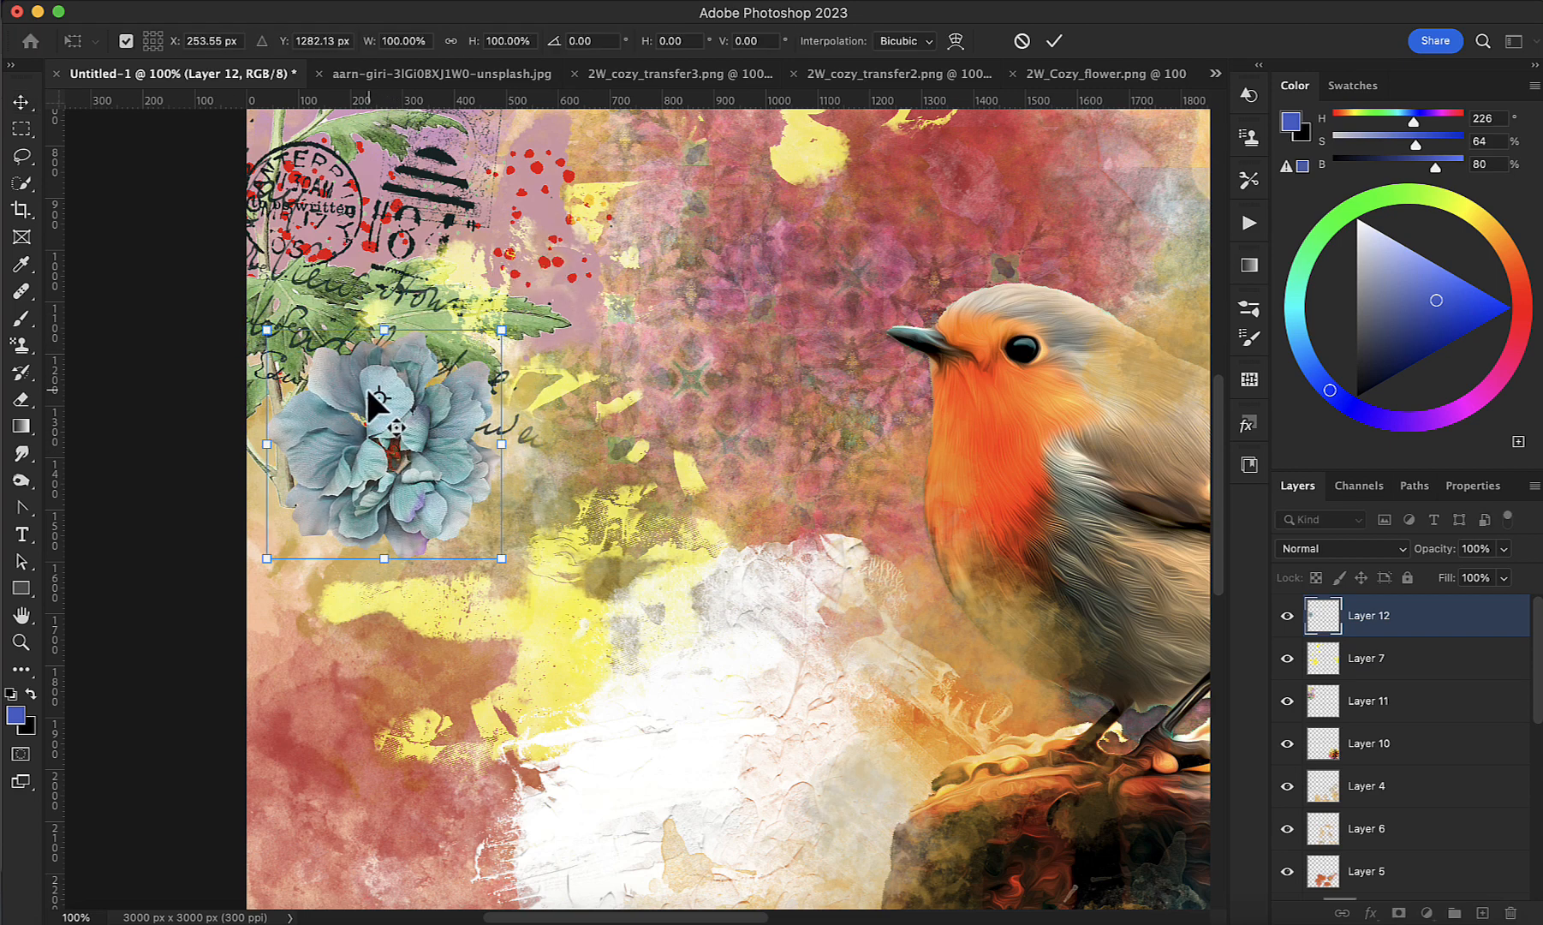
drag(381, 478, 408, 390)
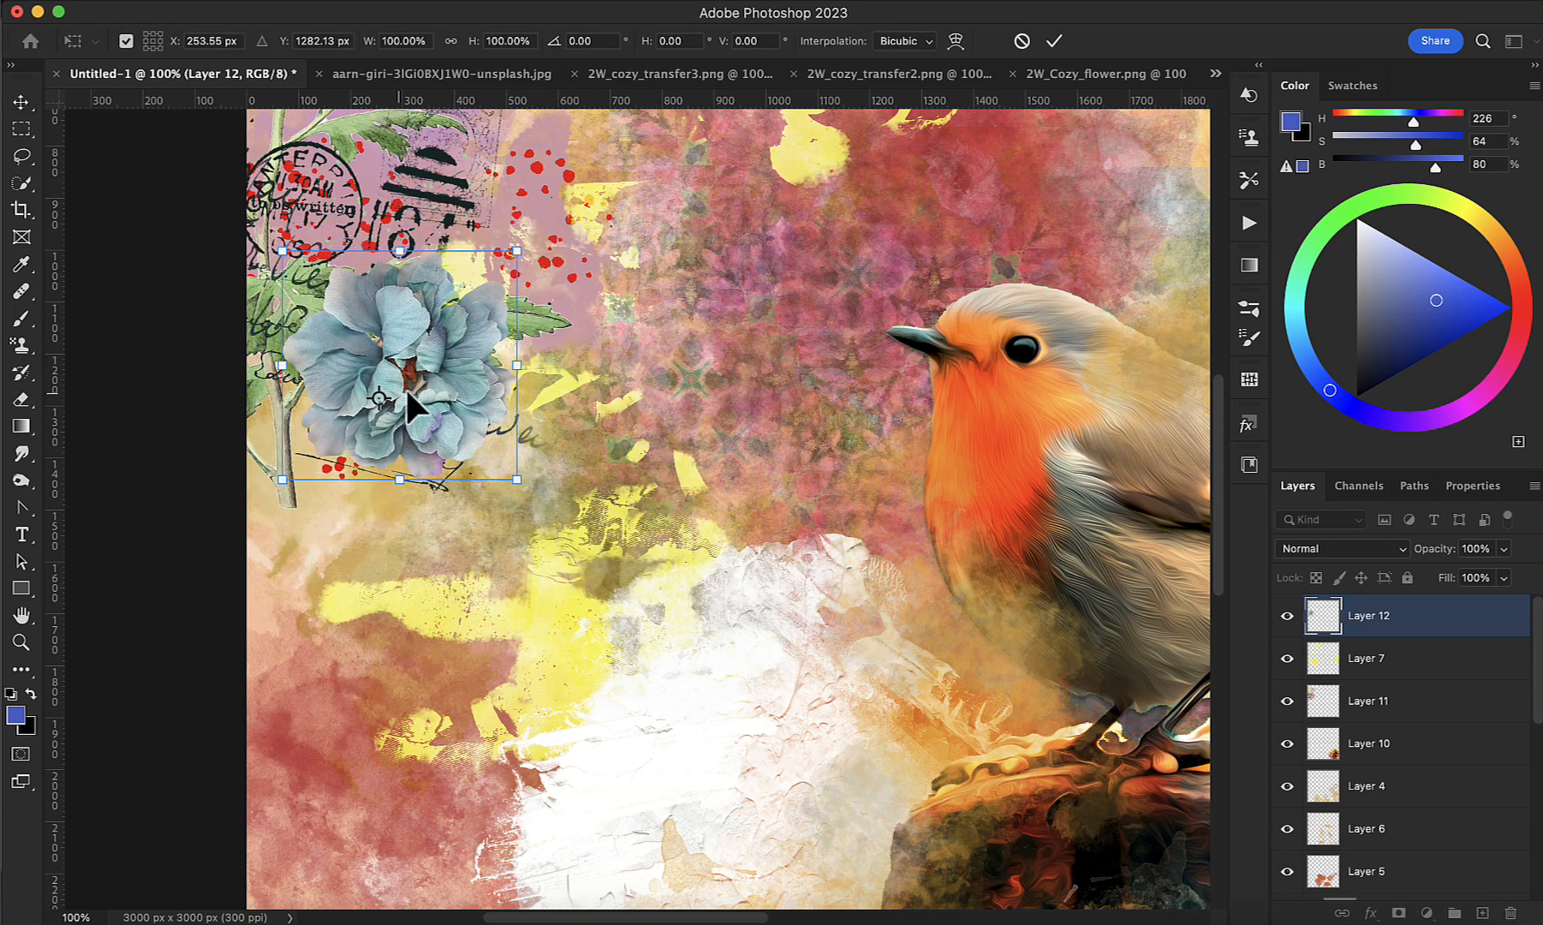
click(1055, 42)
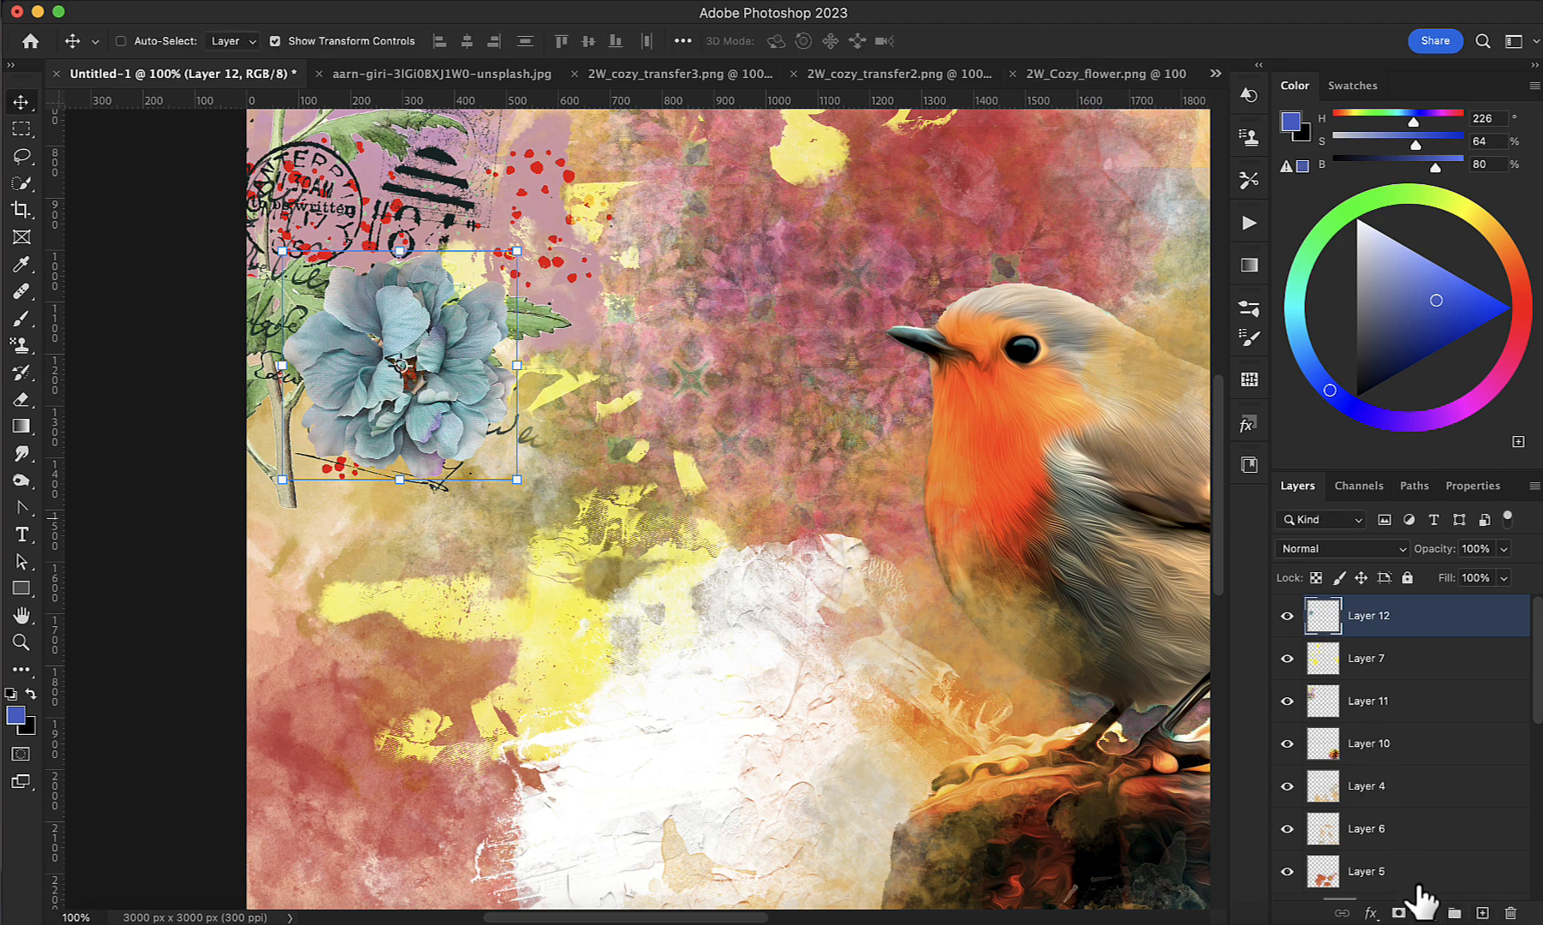
Step: Give the blue flower a drop shadow with 9 px distance and 8 px size, and separate the shadow onto its own layer
click(1372, 913)
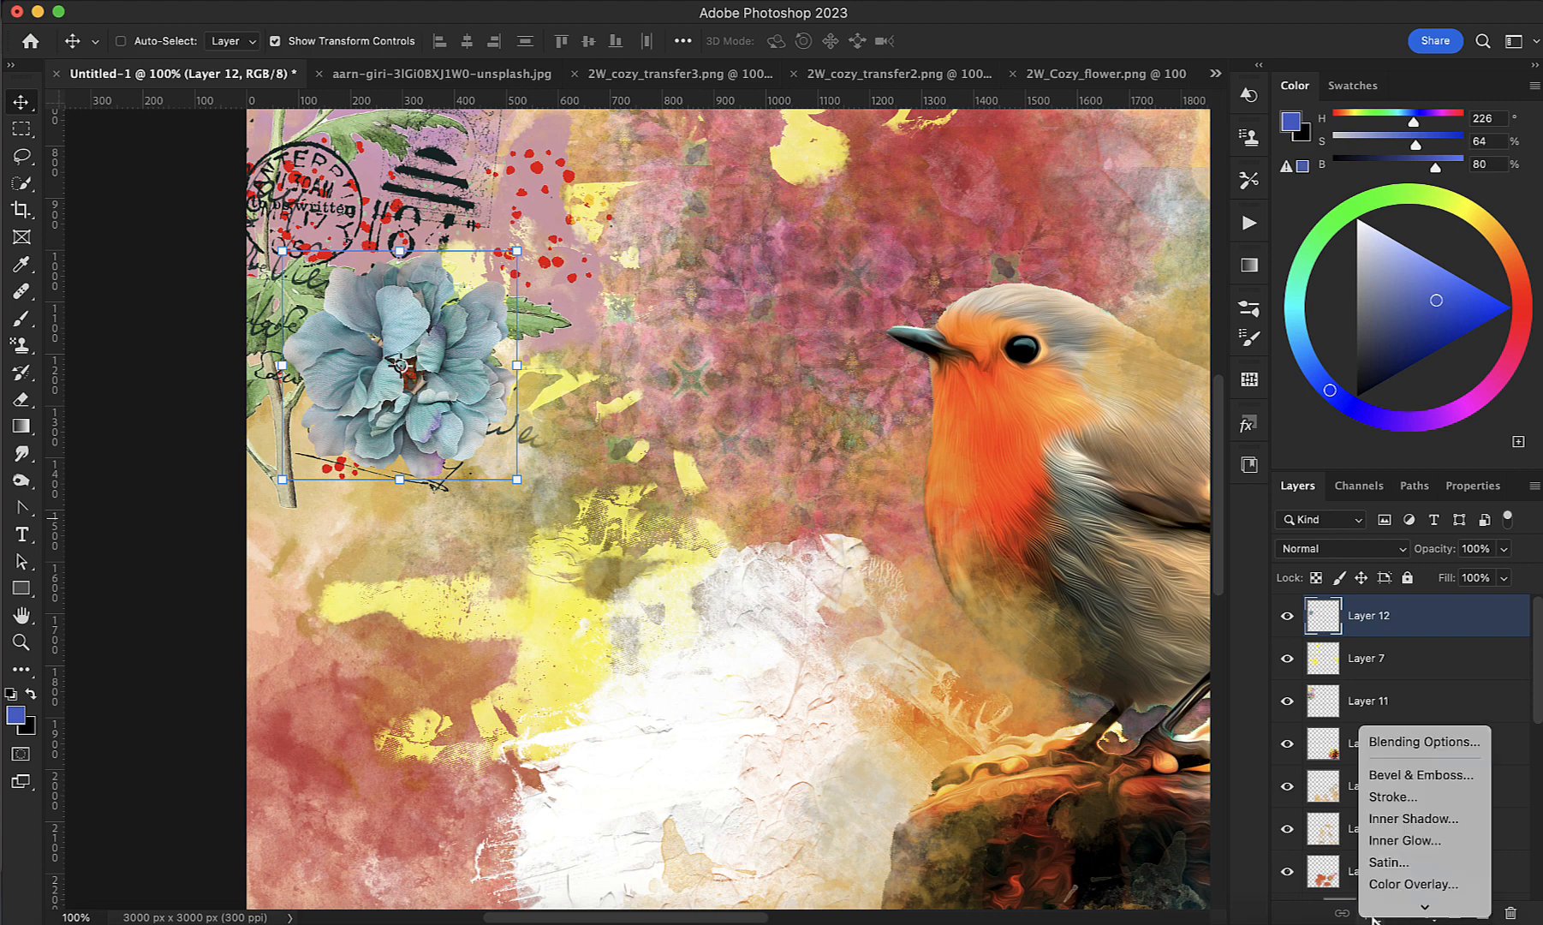
click(1428, 910)
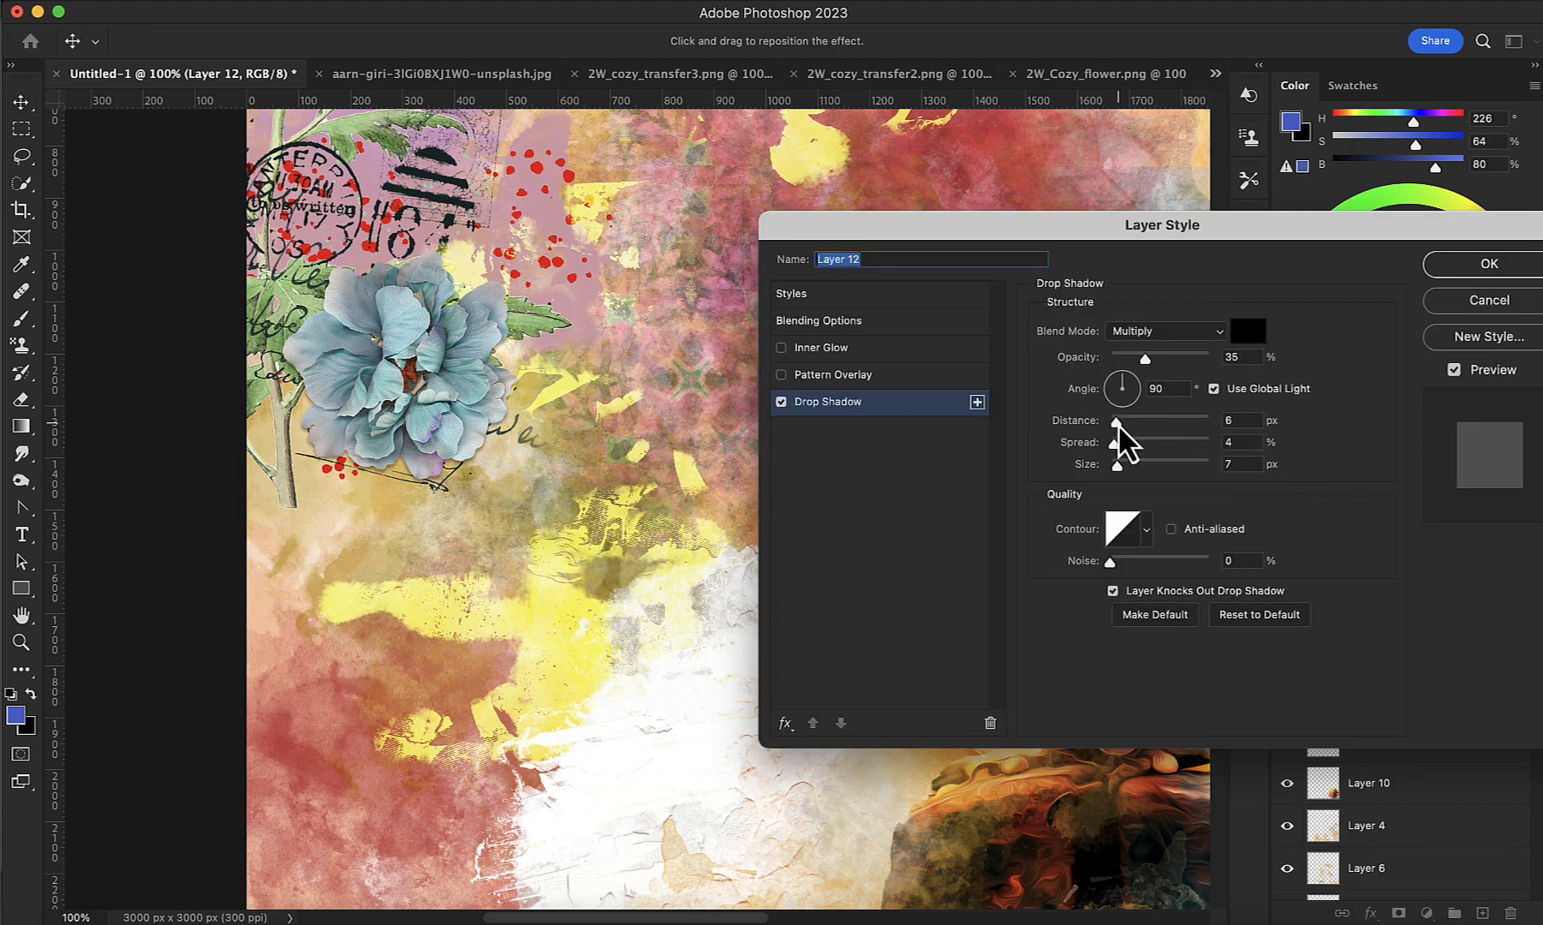
drag(1117, 423, 1120, 468)
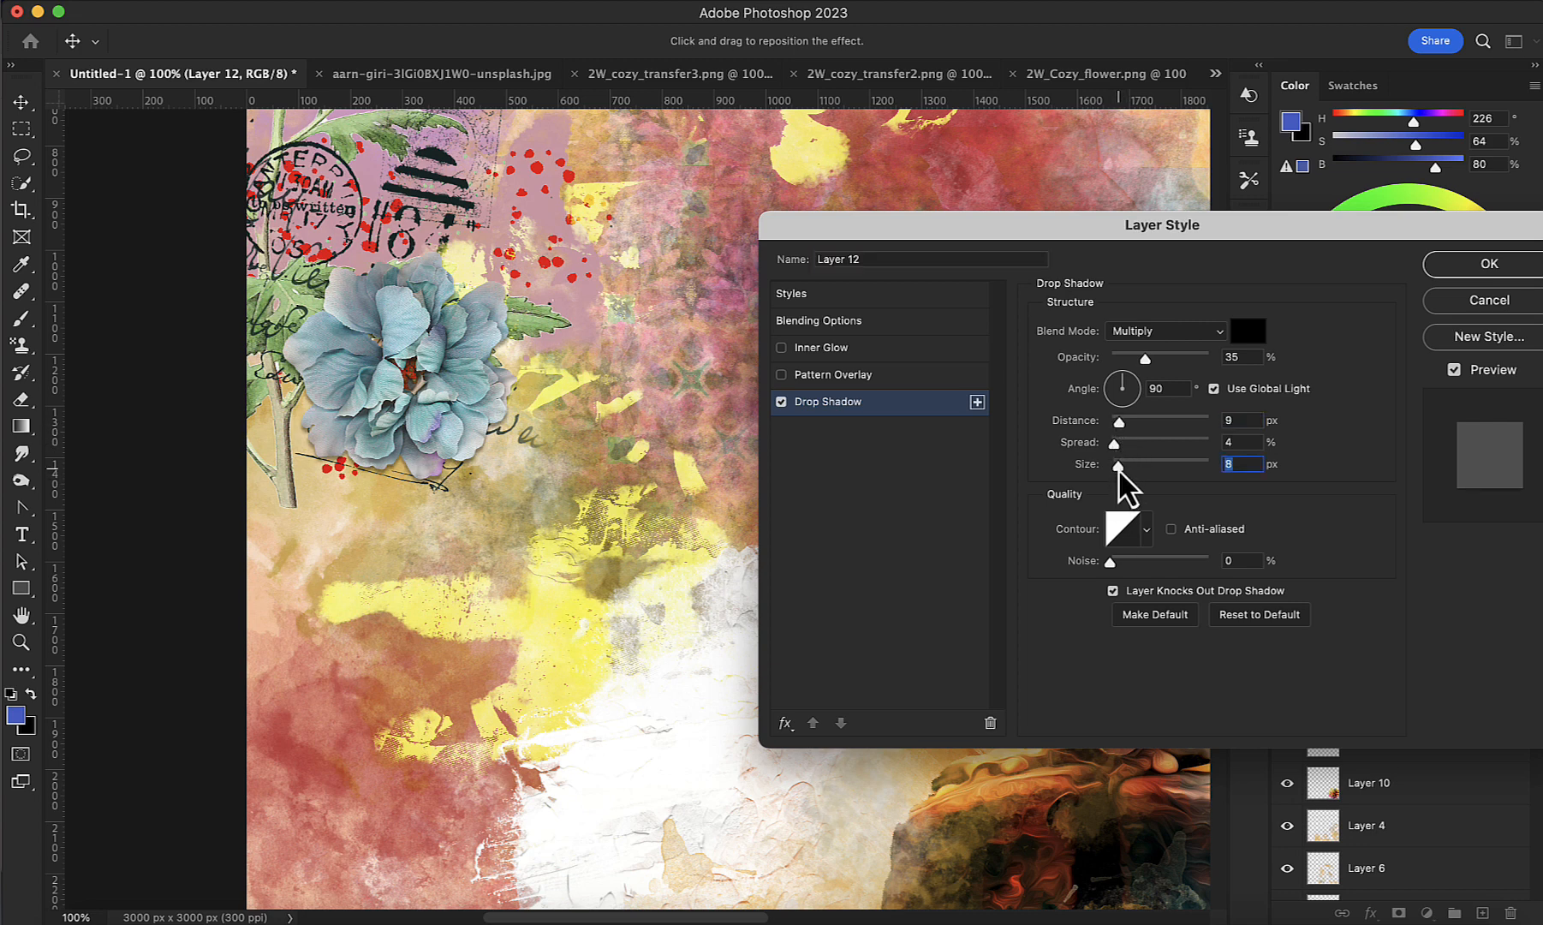
click(1525, 263)
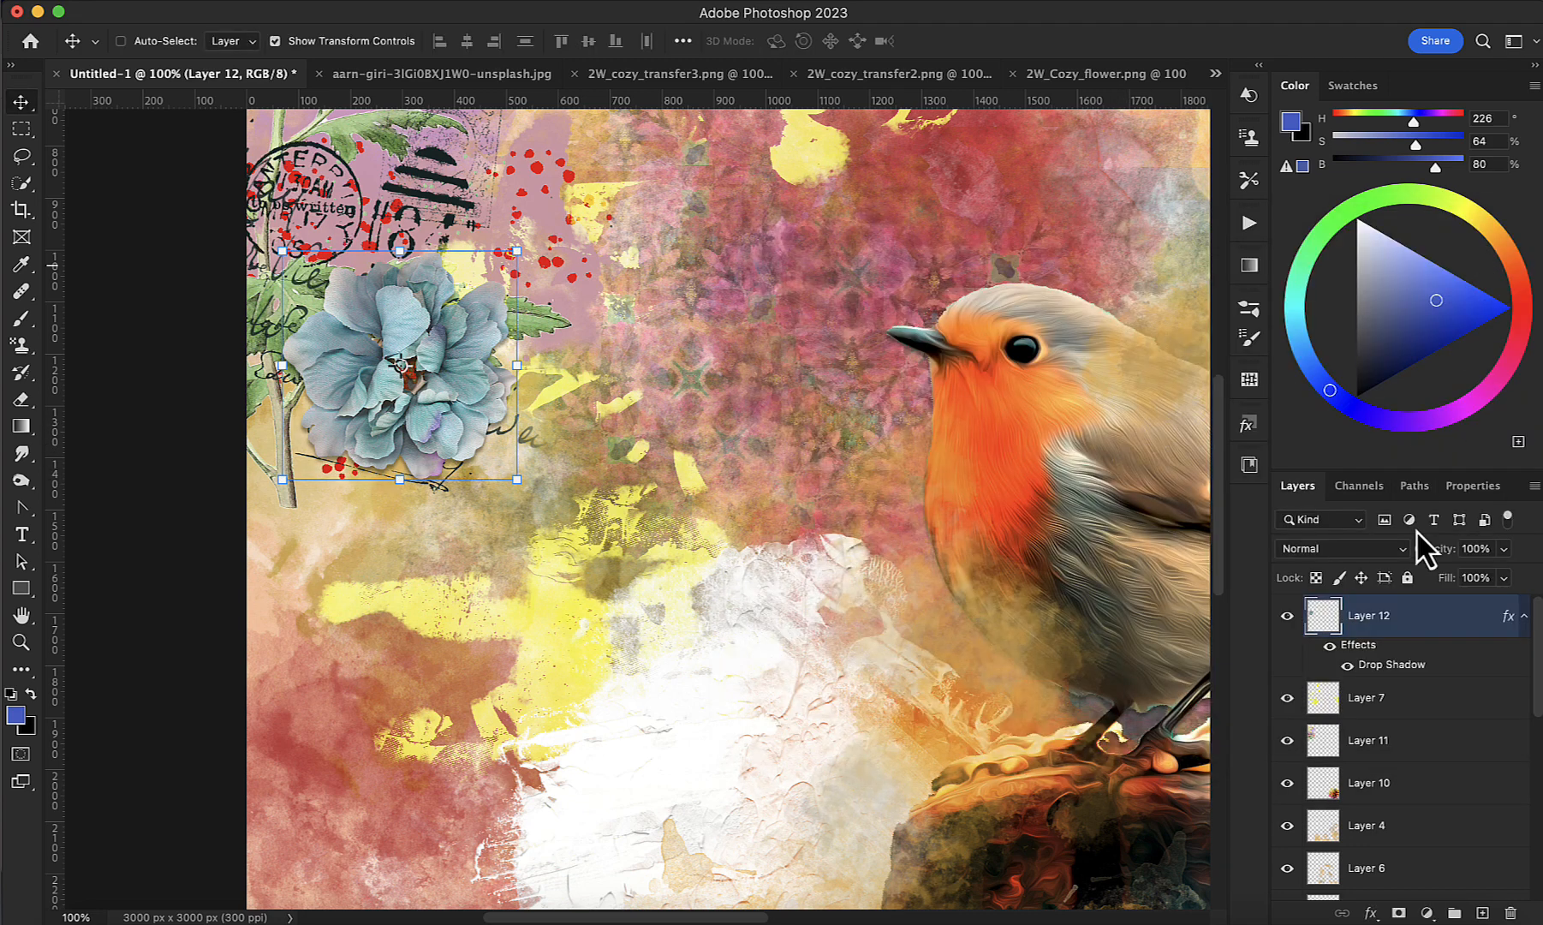
right_click(1468, 661)
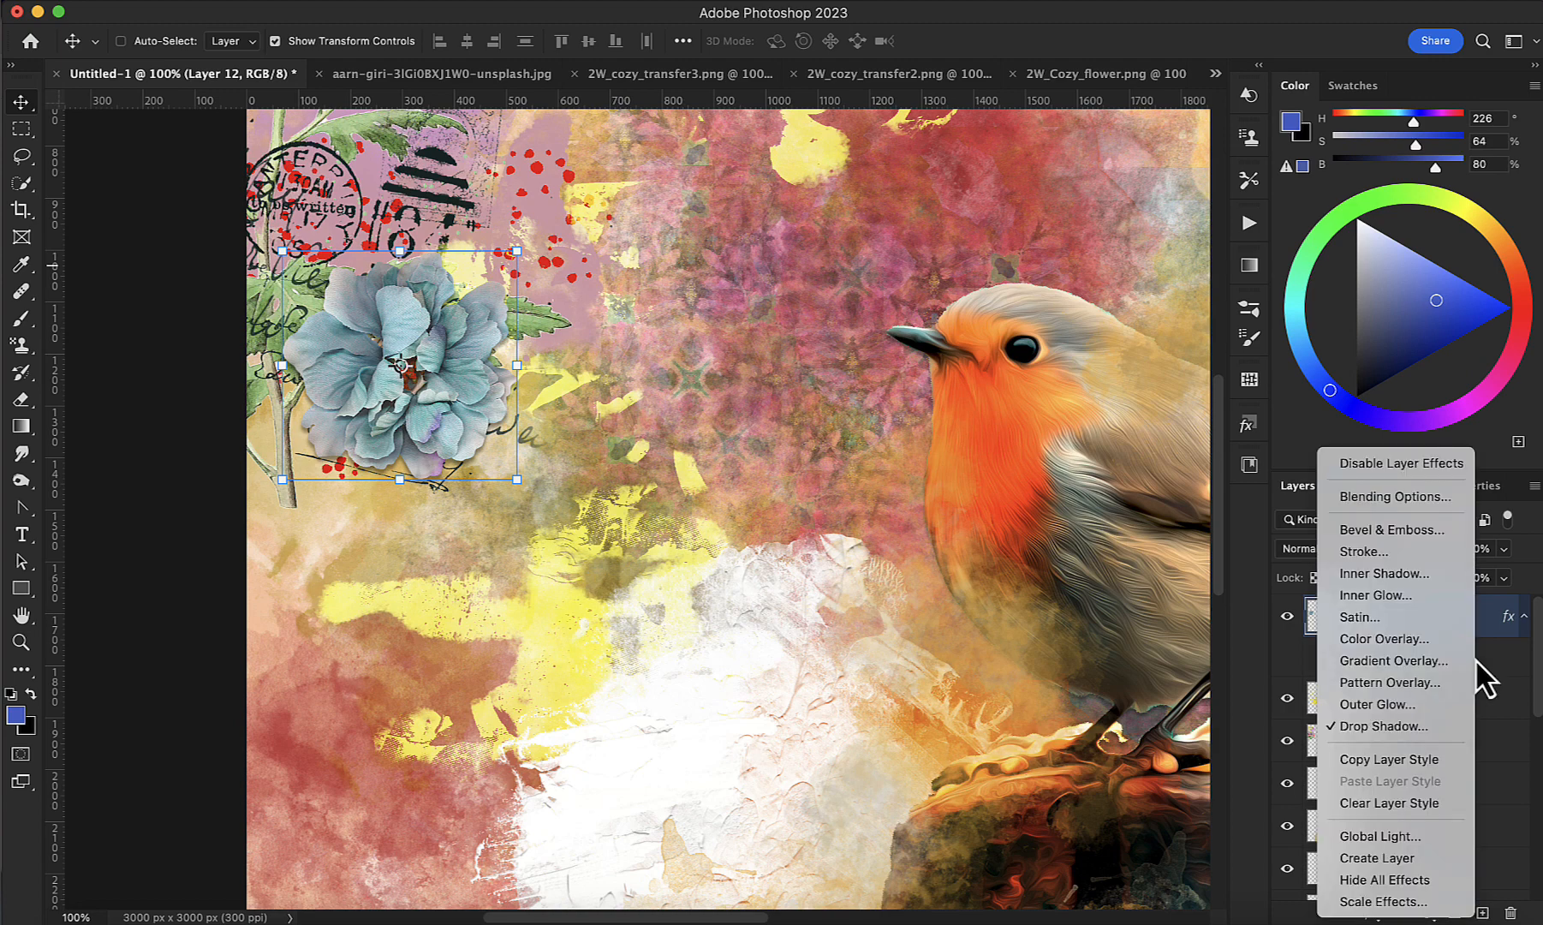
click(1380, 860)
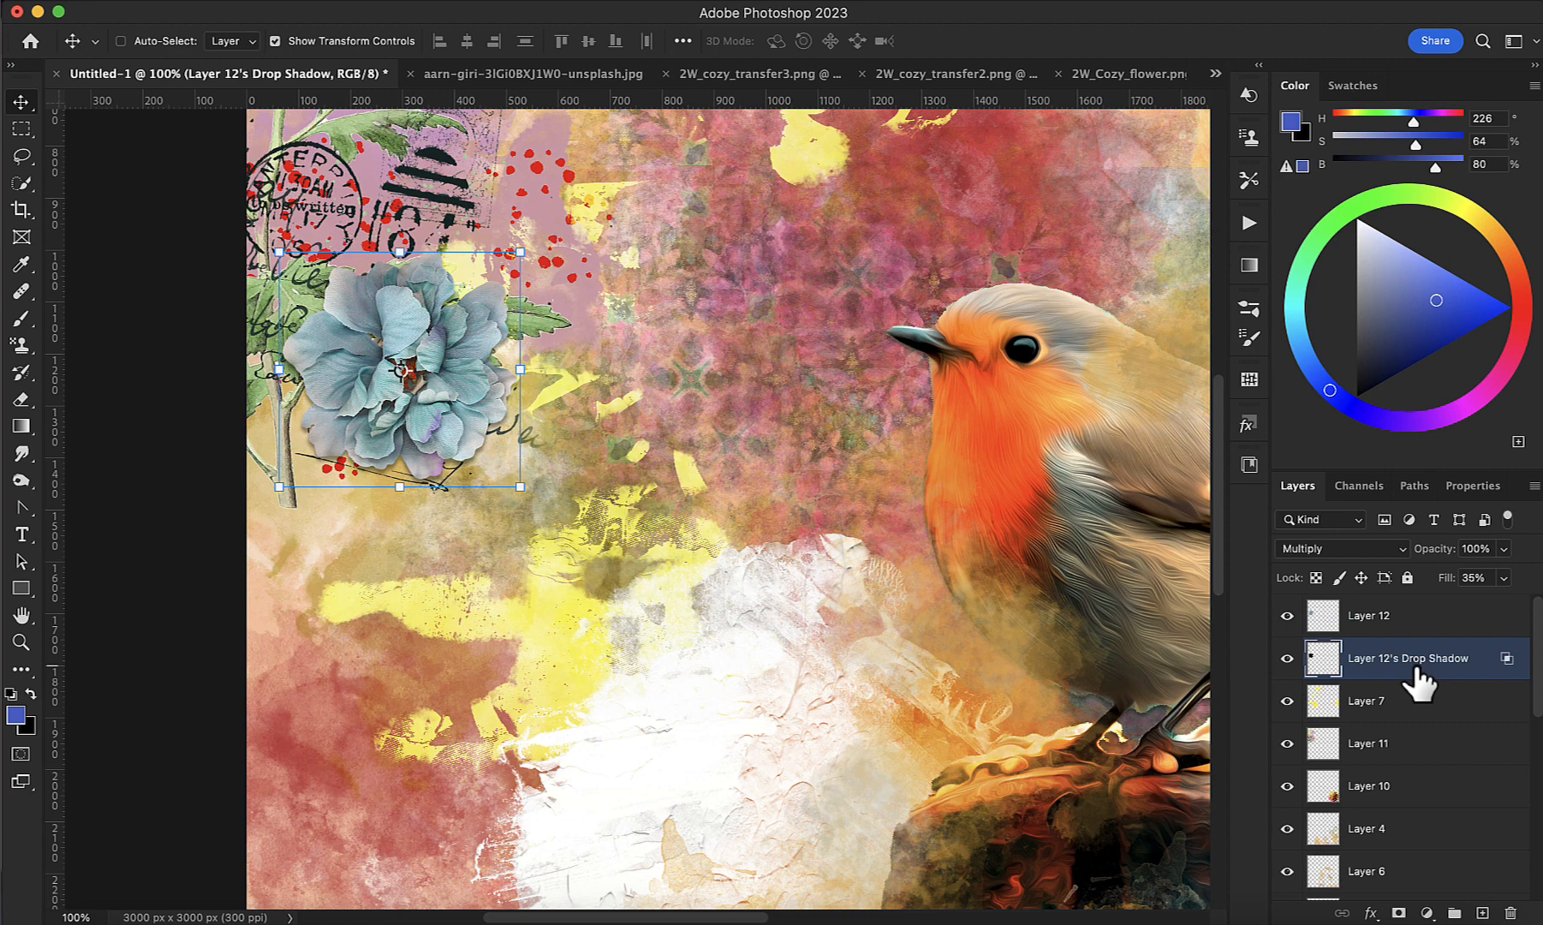
Step: Warp the blue flower's separate drop shadow so its lower corners bend unevenly away from the petals
key(super+t)
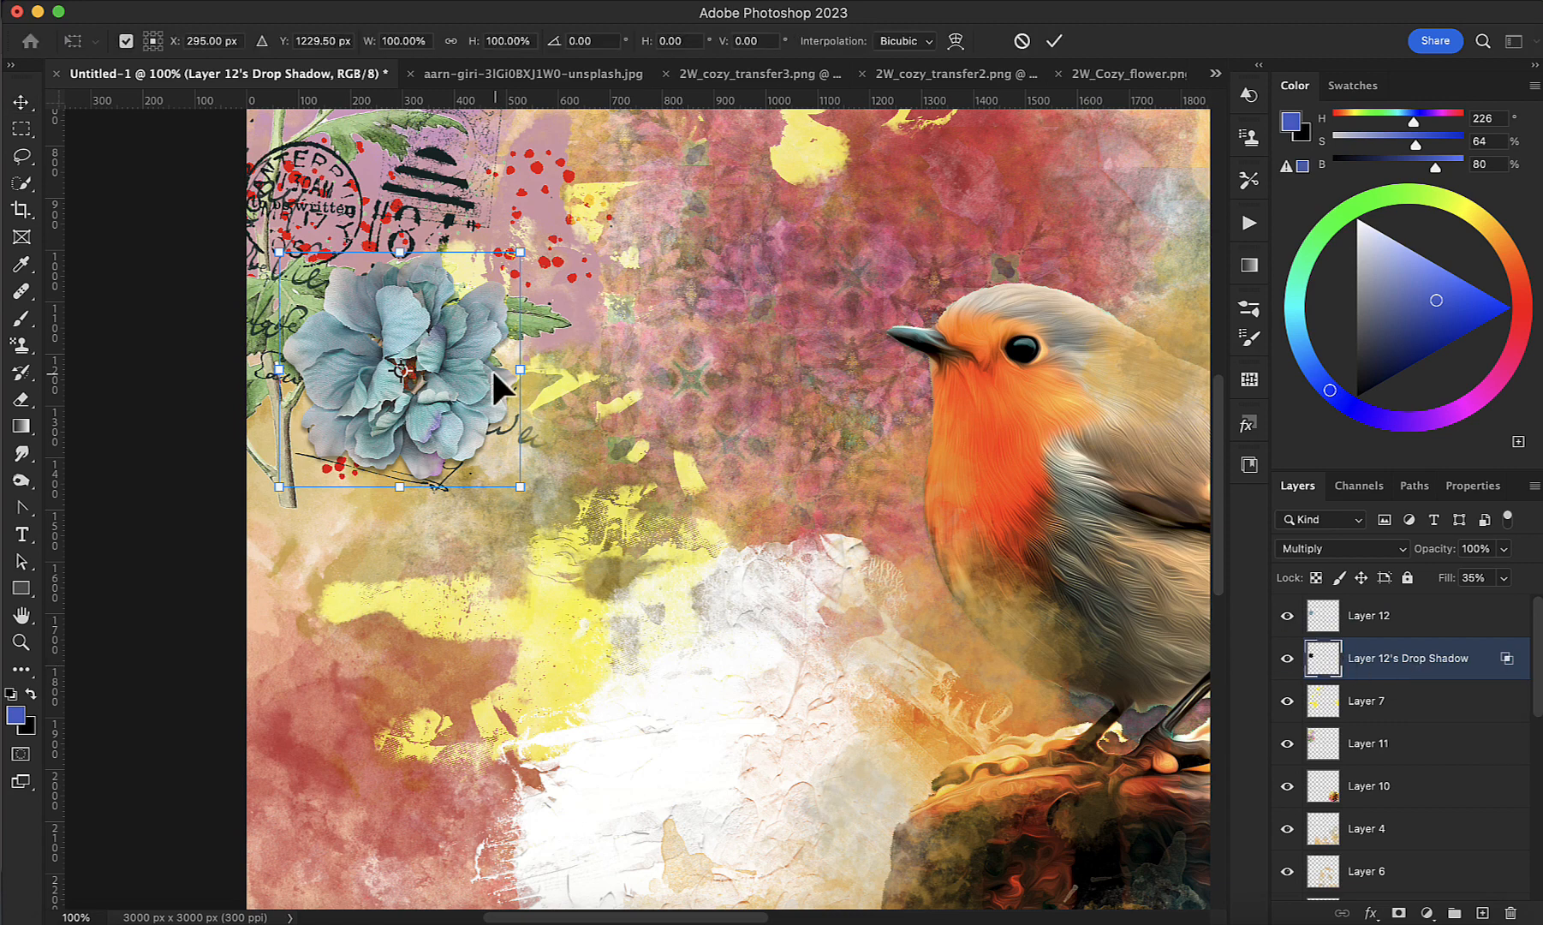
right_click(467, 377)
click(529, 540)
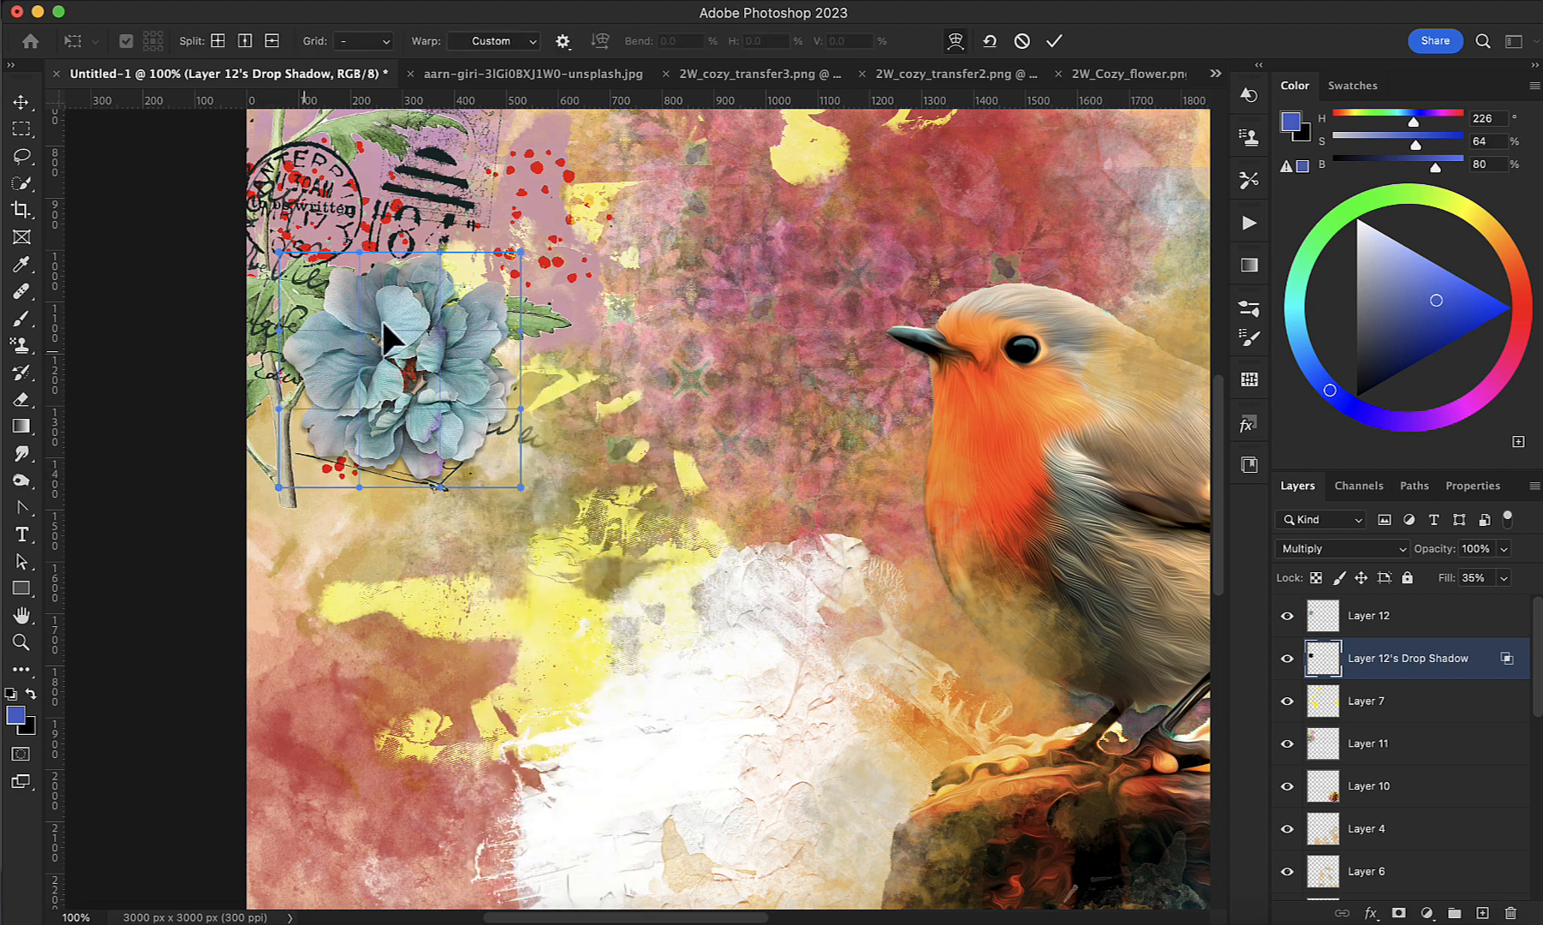
drag(300, 426, 308, 424)
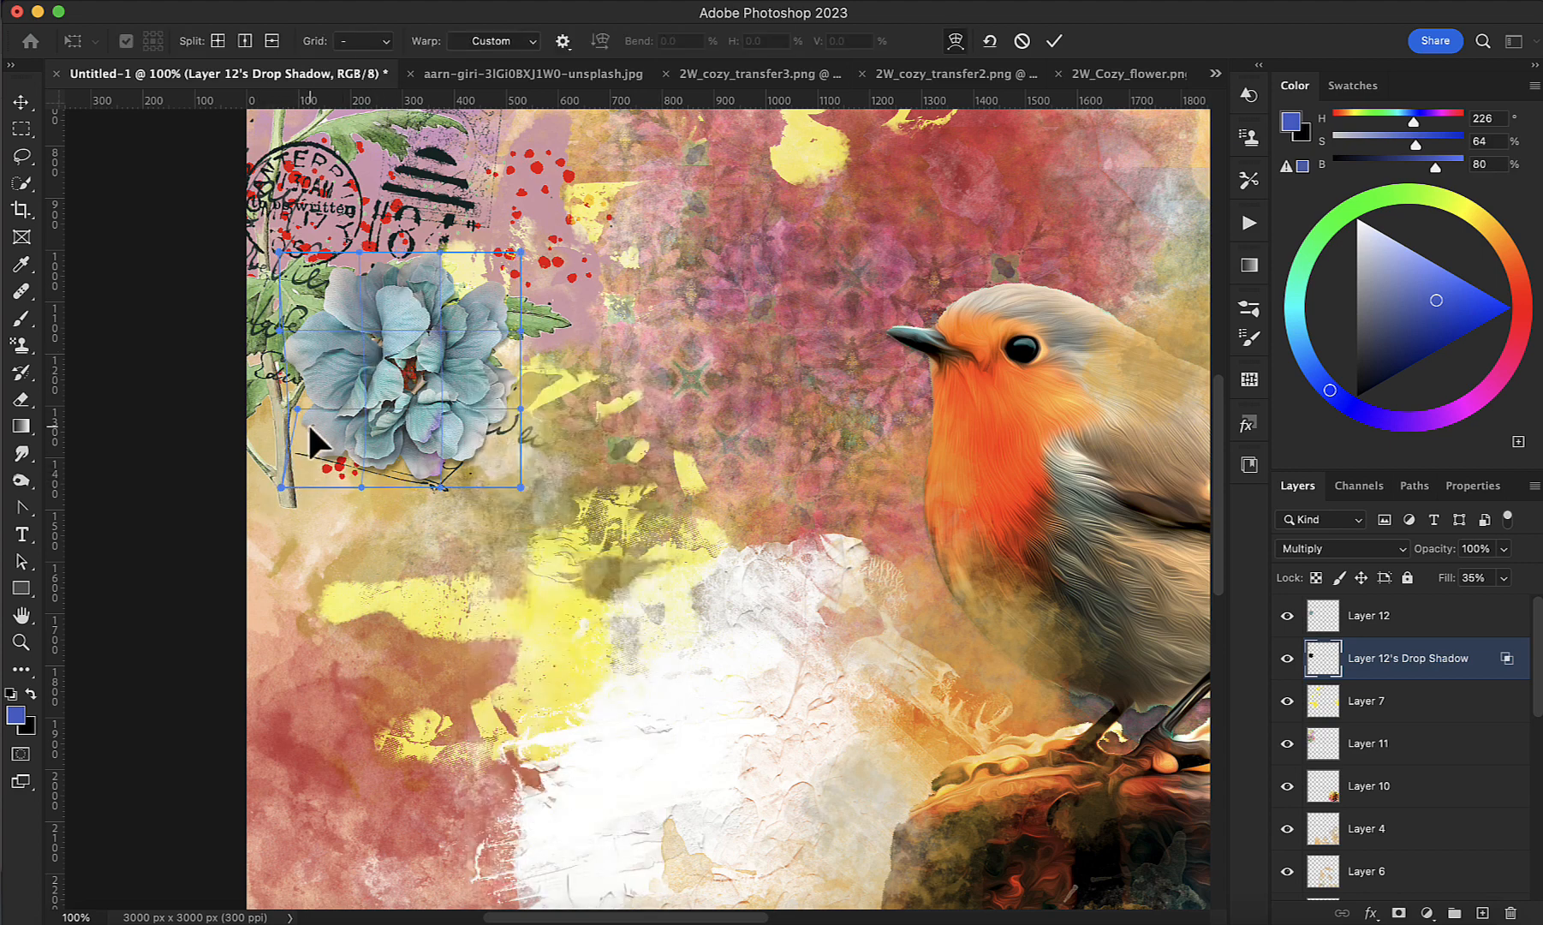
drag(521, 487, 511, 497)
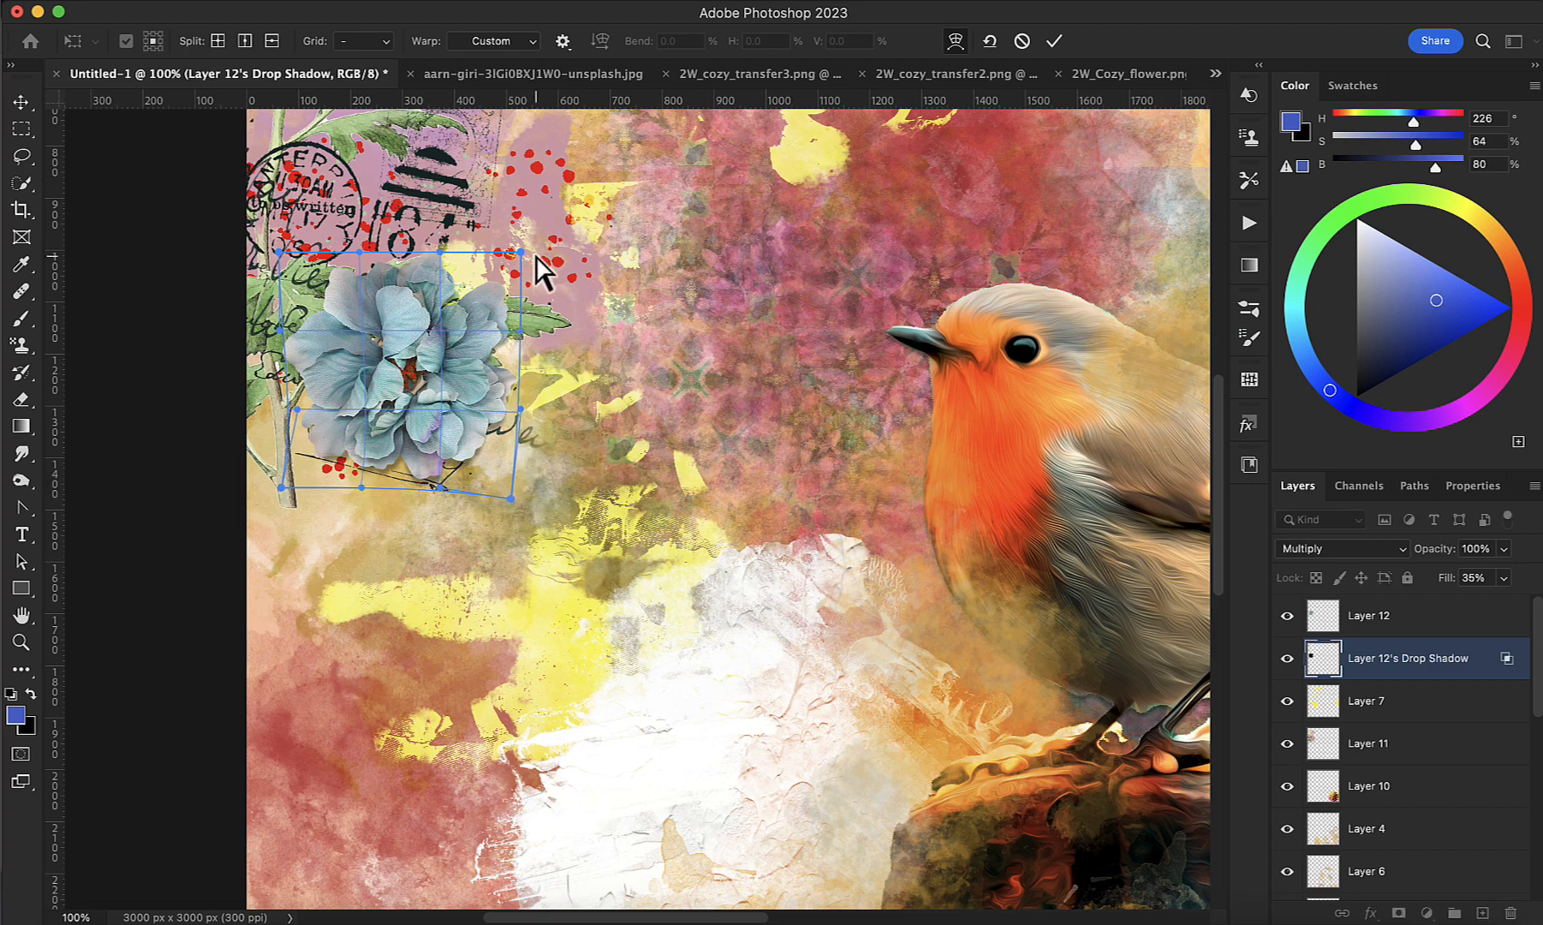
drag(518, 252, 525, 251)
click(1054, 41)
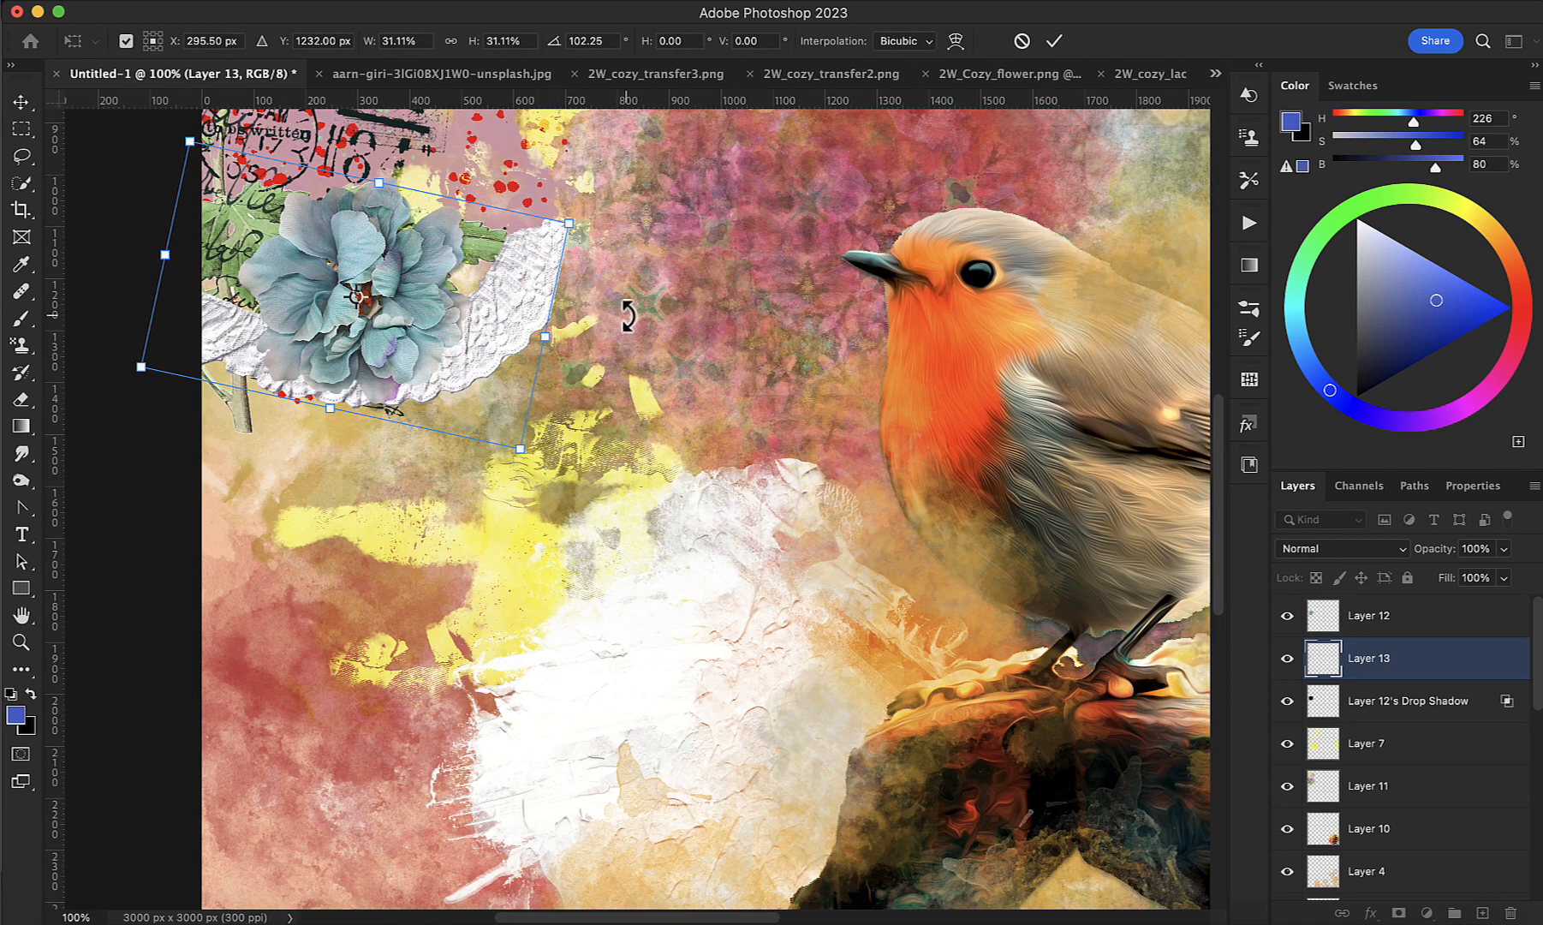
Step: Scale the lace behind the blue flower to 27.95%, rotate it to 108.21°, and warp its edges around the bloom
mouse_move(569, 224)
mouse_down()
mouse_move(535, 238)
mouse_move(585, 243)
mouse_up()
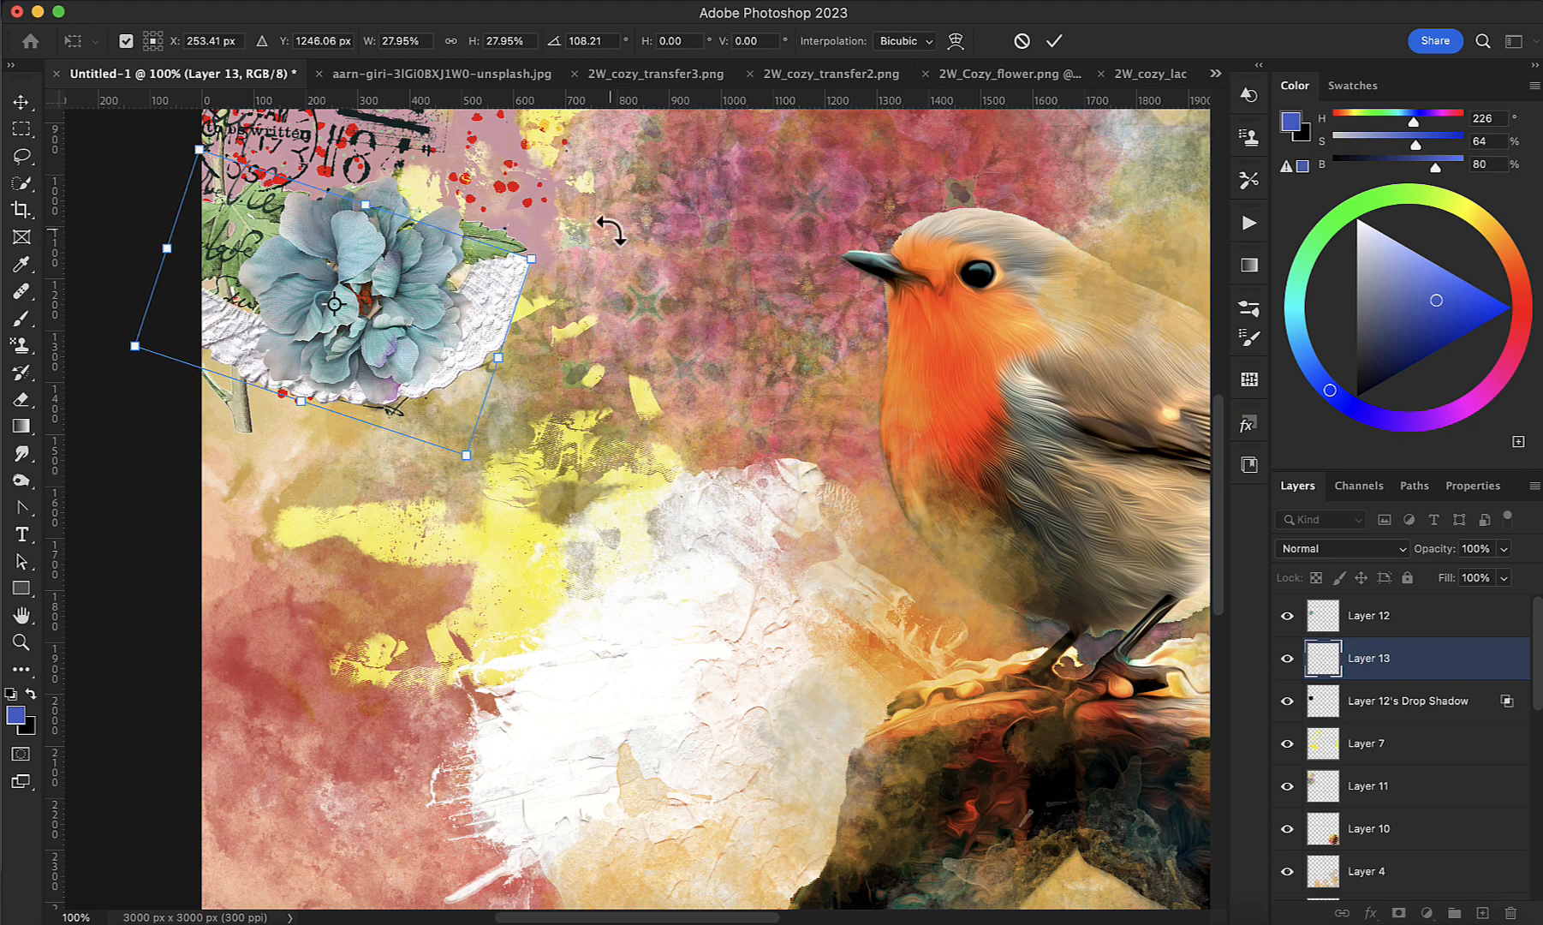
scroll(613, 230, right, 2)
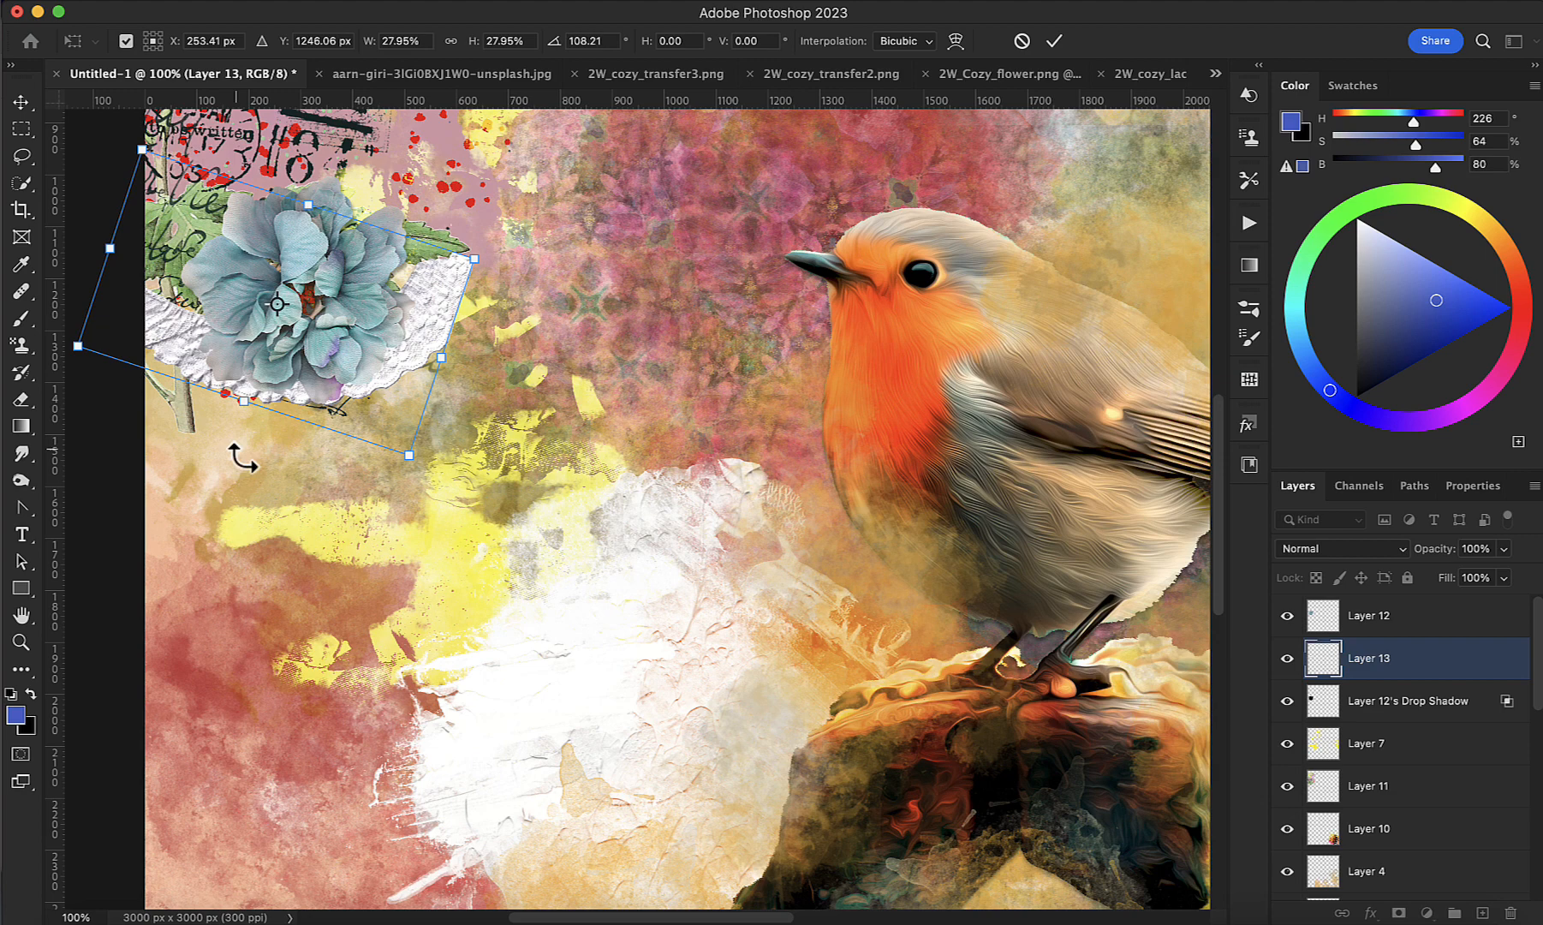
right_click(384, 293)
click(418, 453)
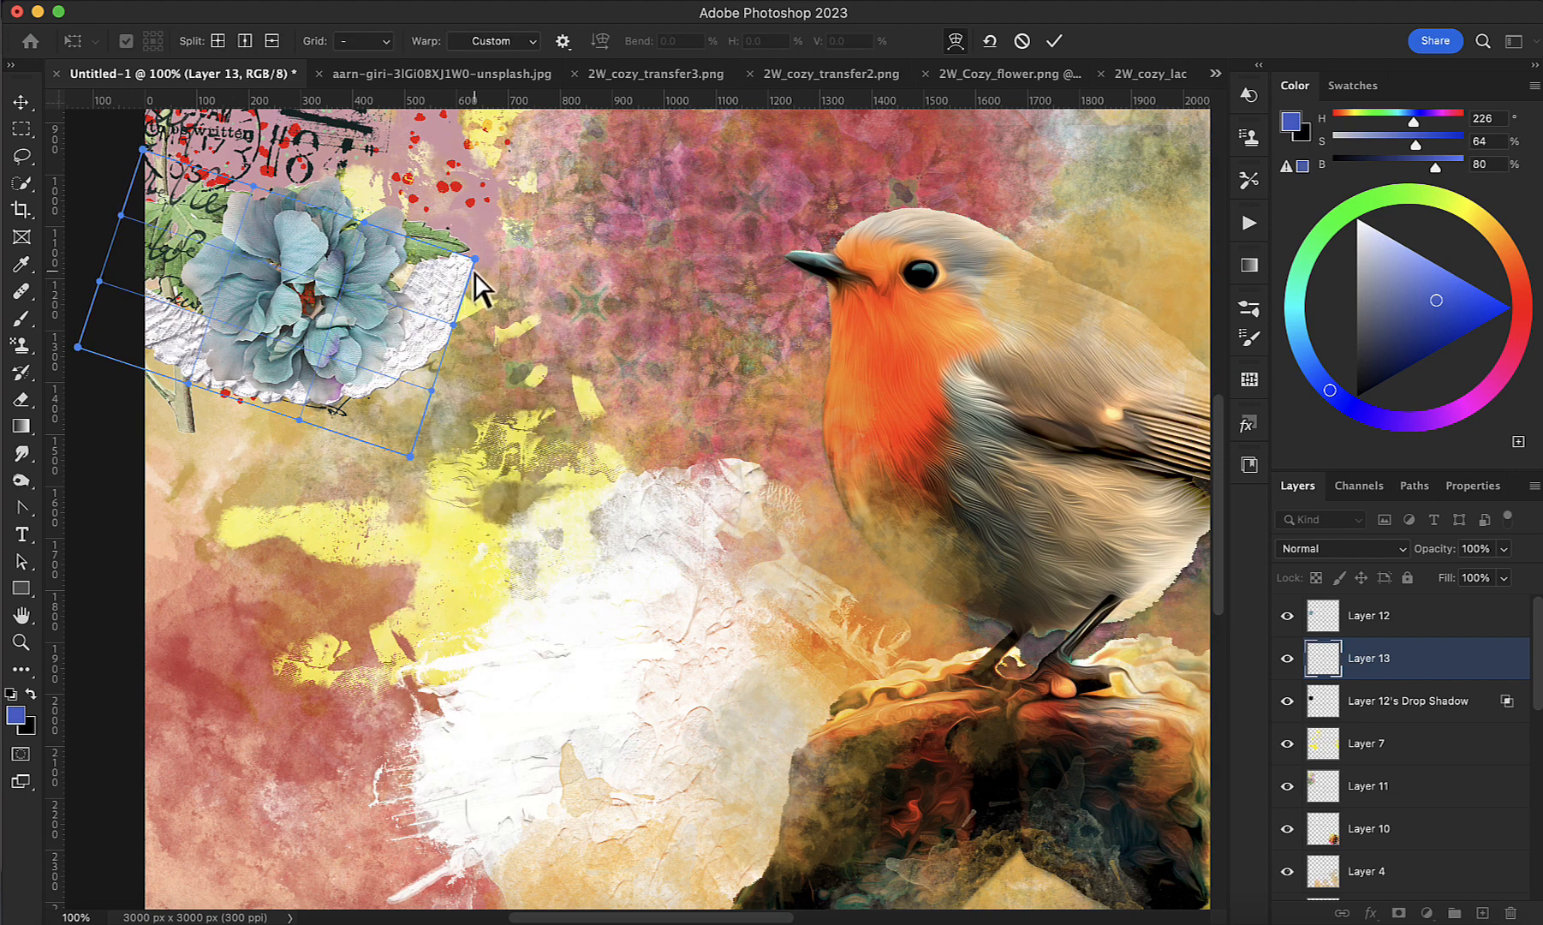
drag(475, 272, 445, 333)
drag(366, 249, 380, 242)
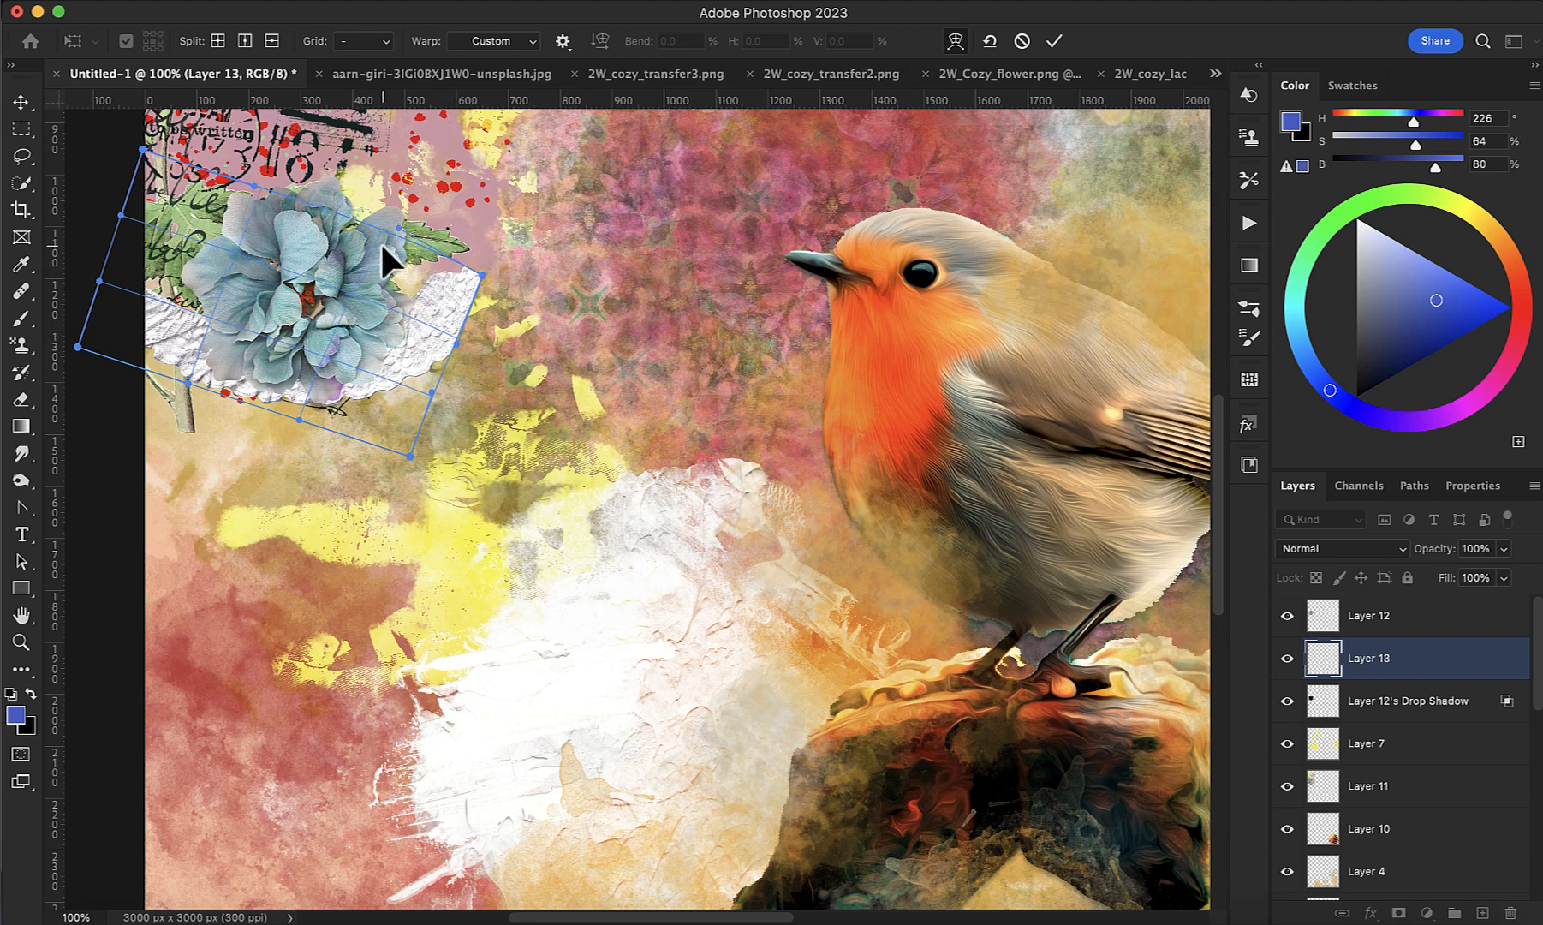
drag(297, 408, 296, 399)
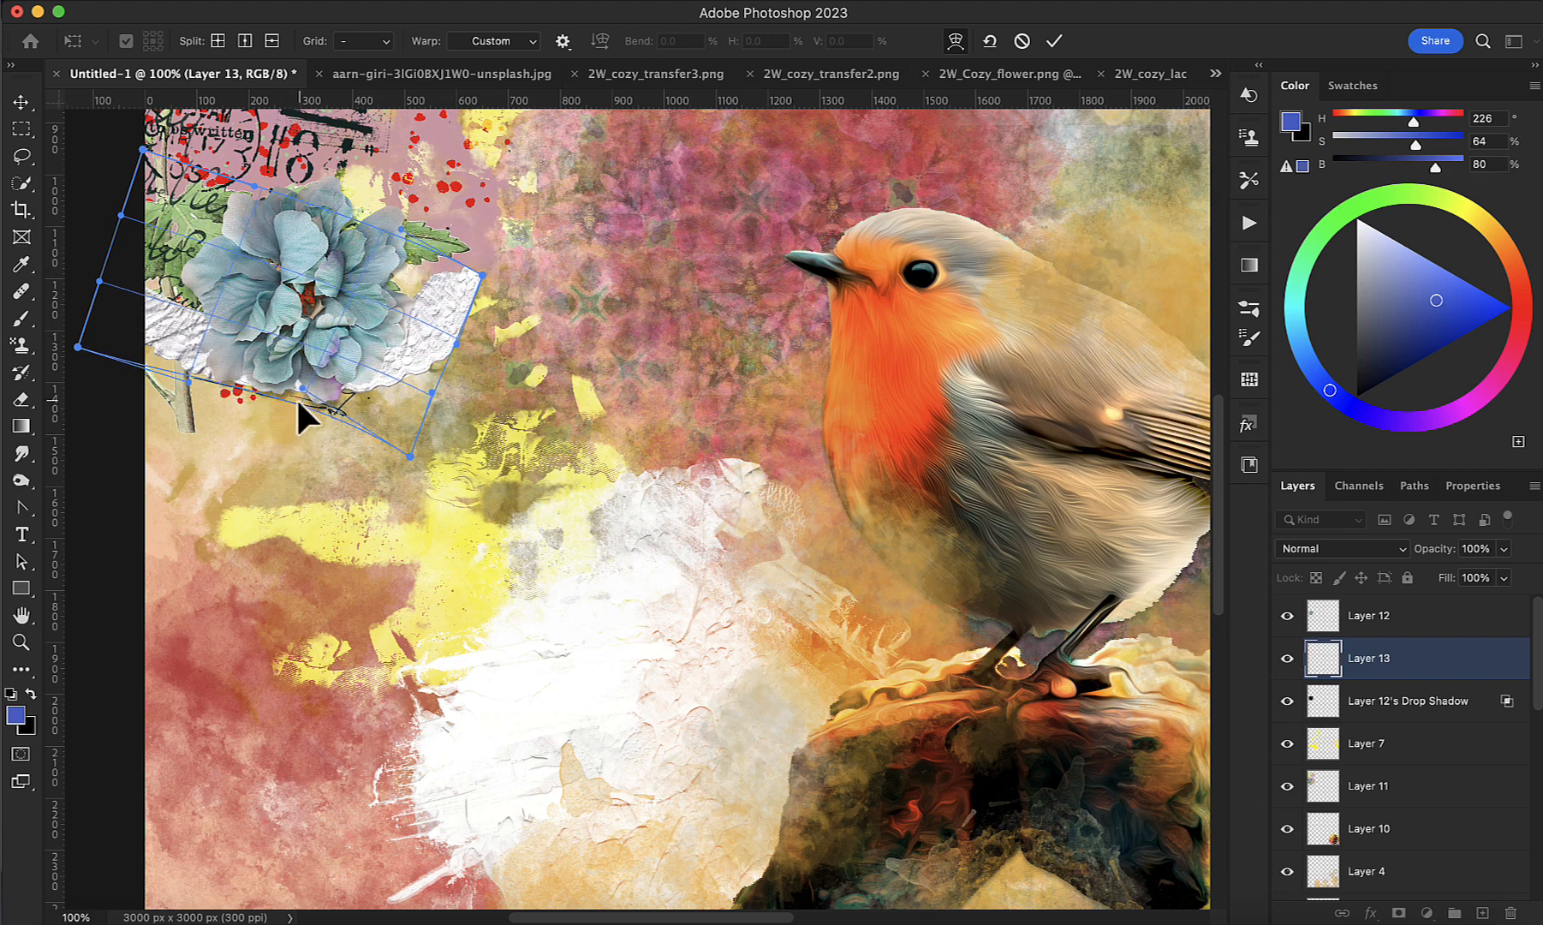
drag(112, 285, 131, 285)
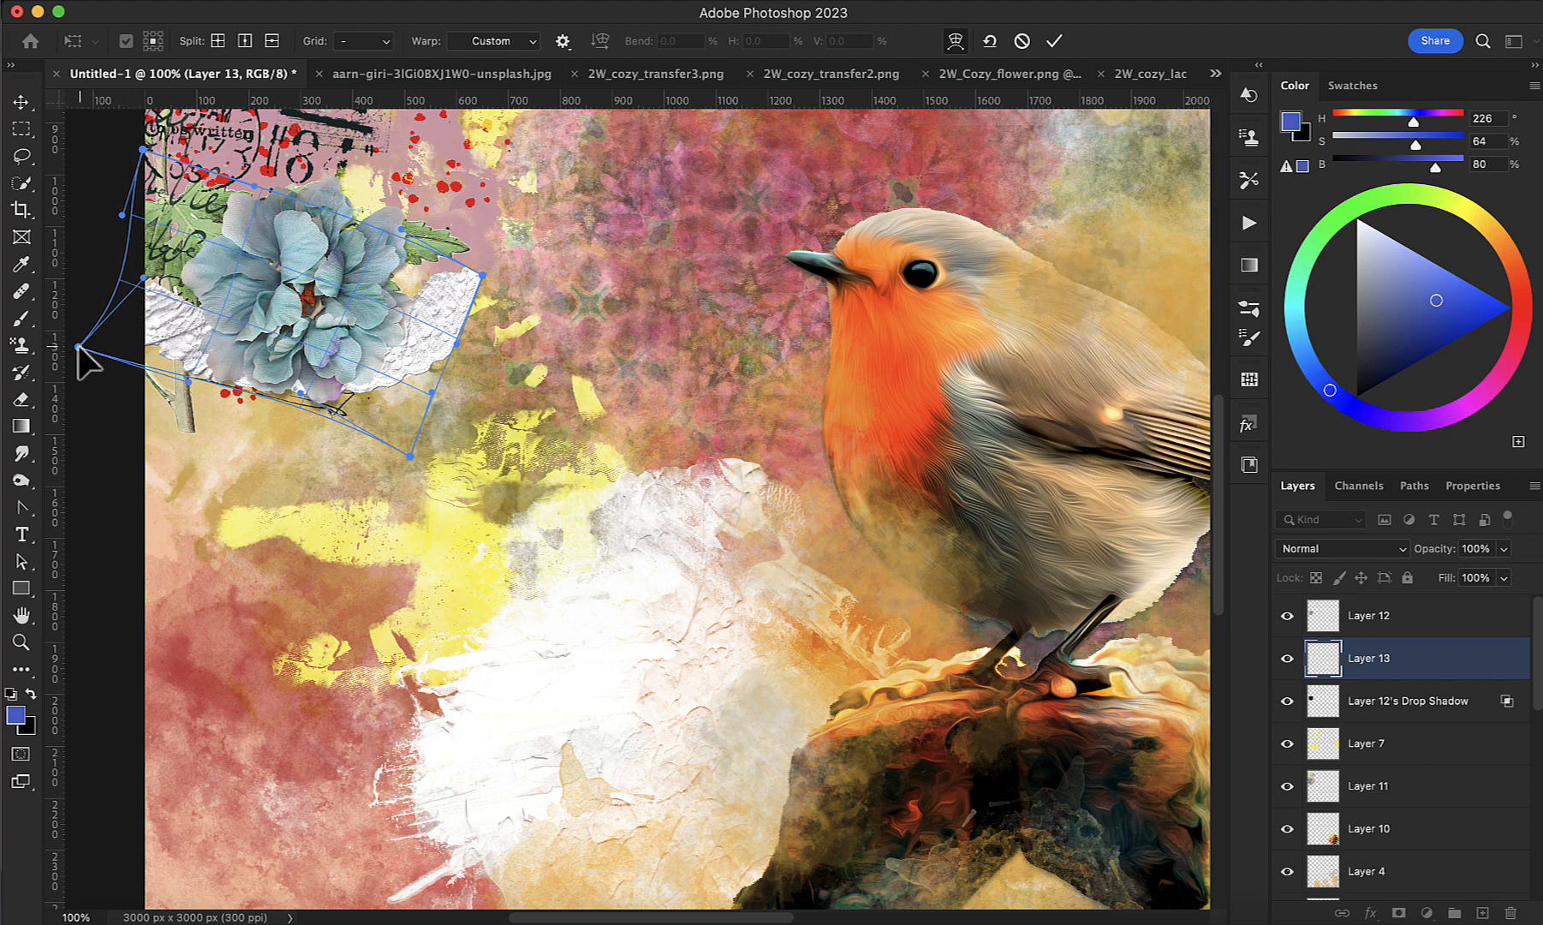
drag(78, 346, 112, 358)
click(1055, 41)
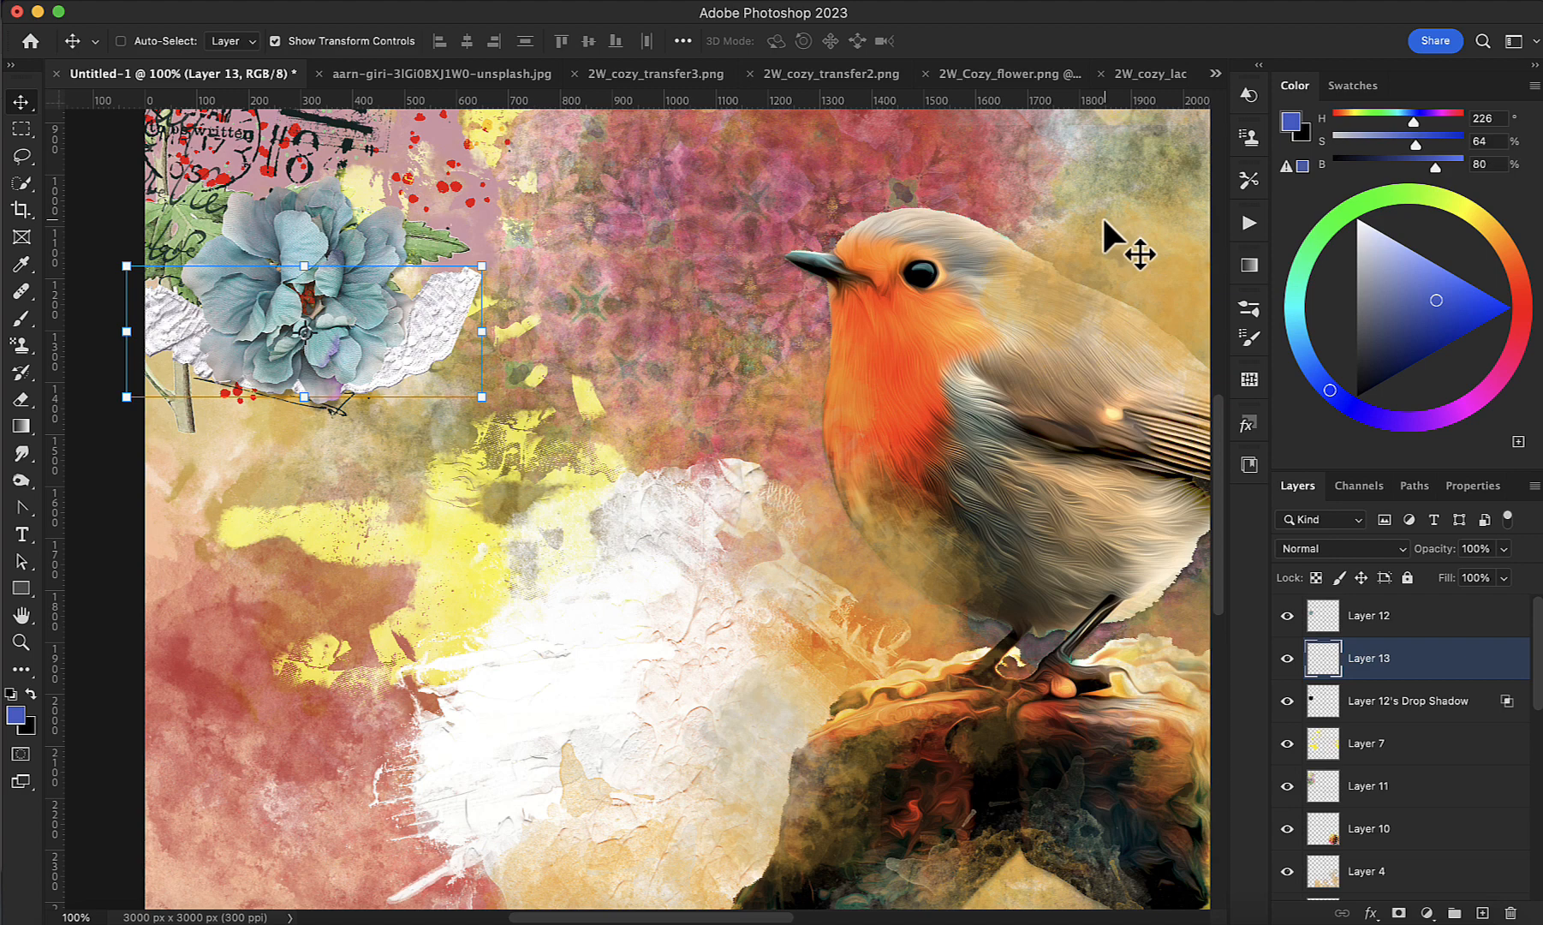
Step: Give the lace a drop shadow with 6 px distance and 6 px size, and separate the shadow onto its own layer
click(1373, 911)
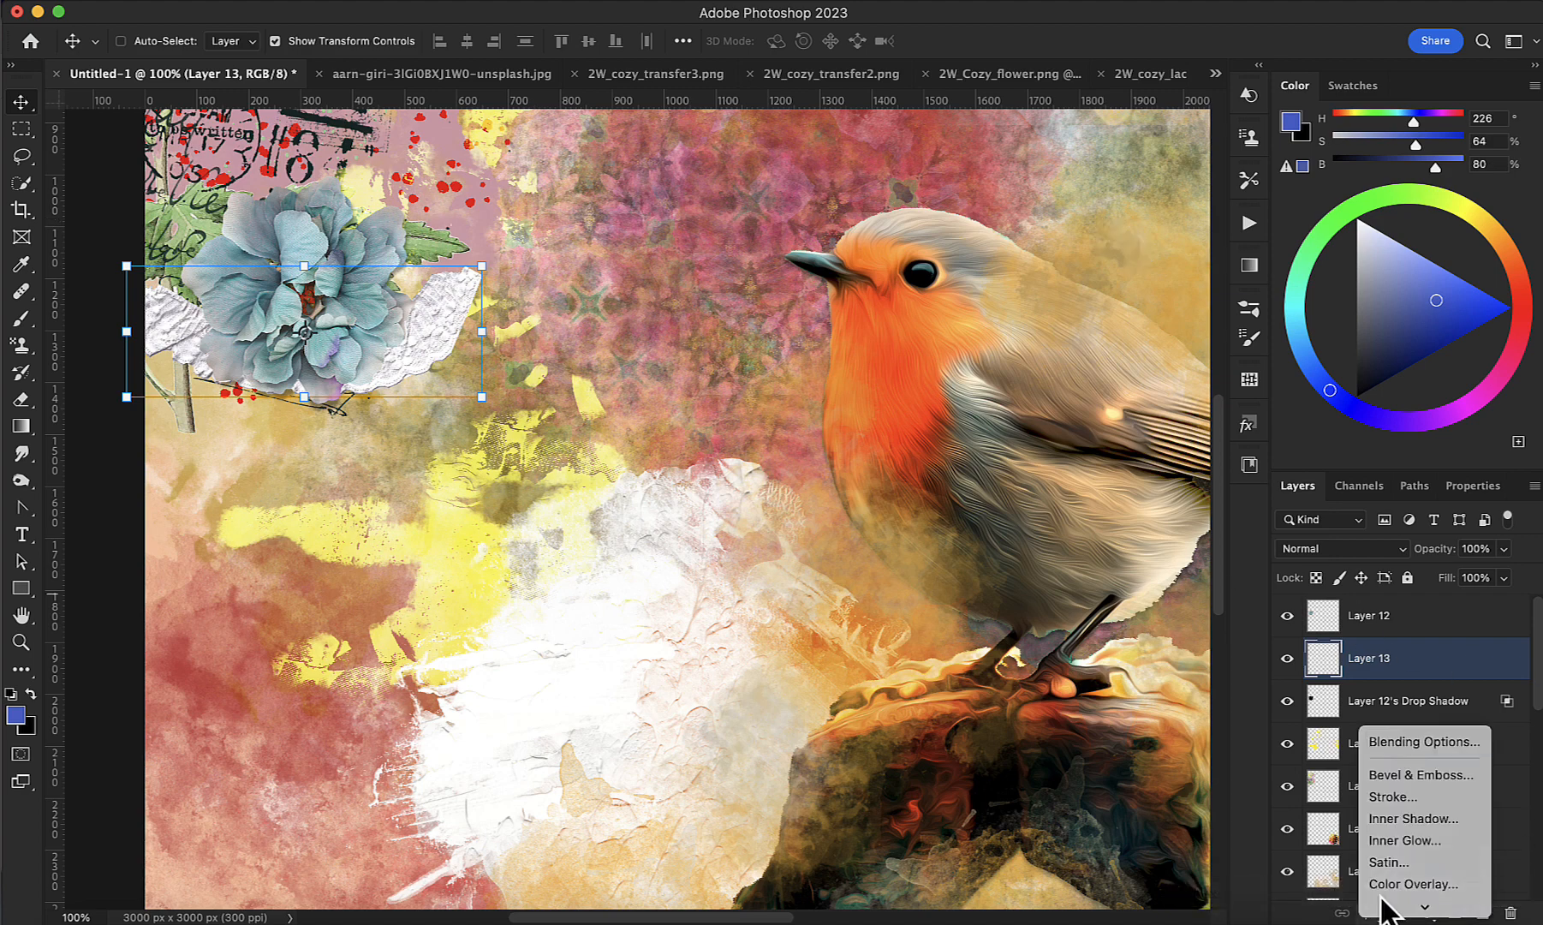
click(1413, 884)
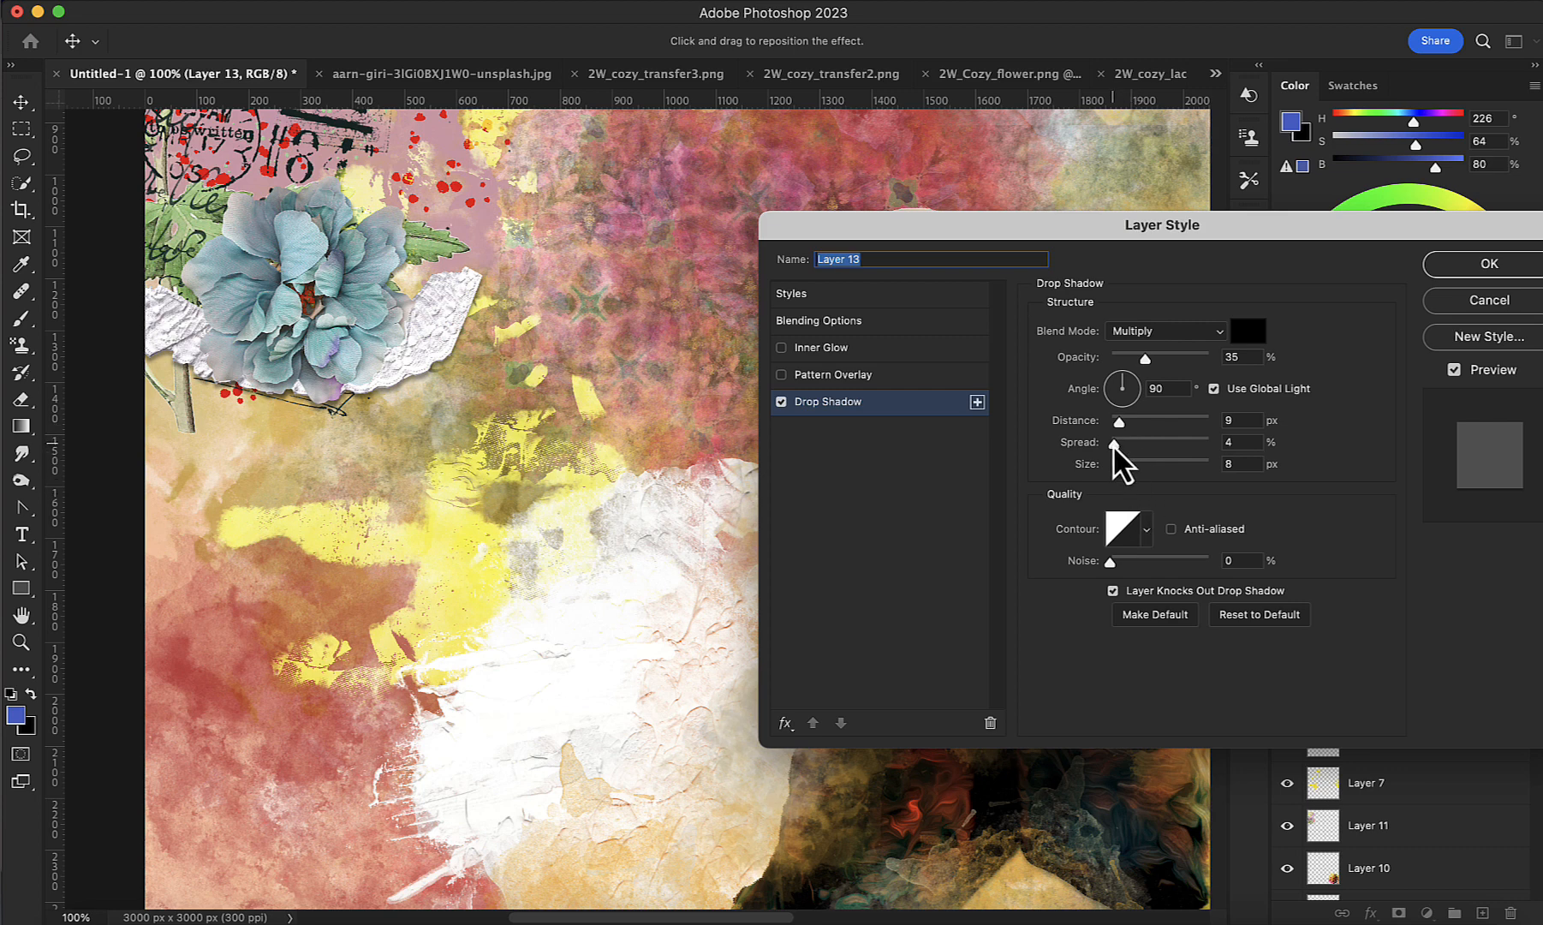
drag(1119, 429, 1119, 471)
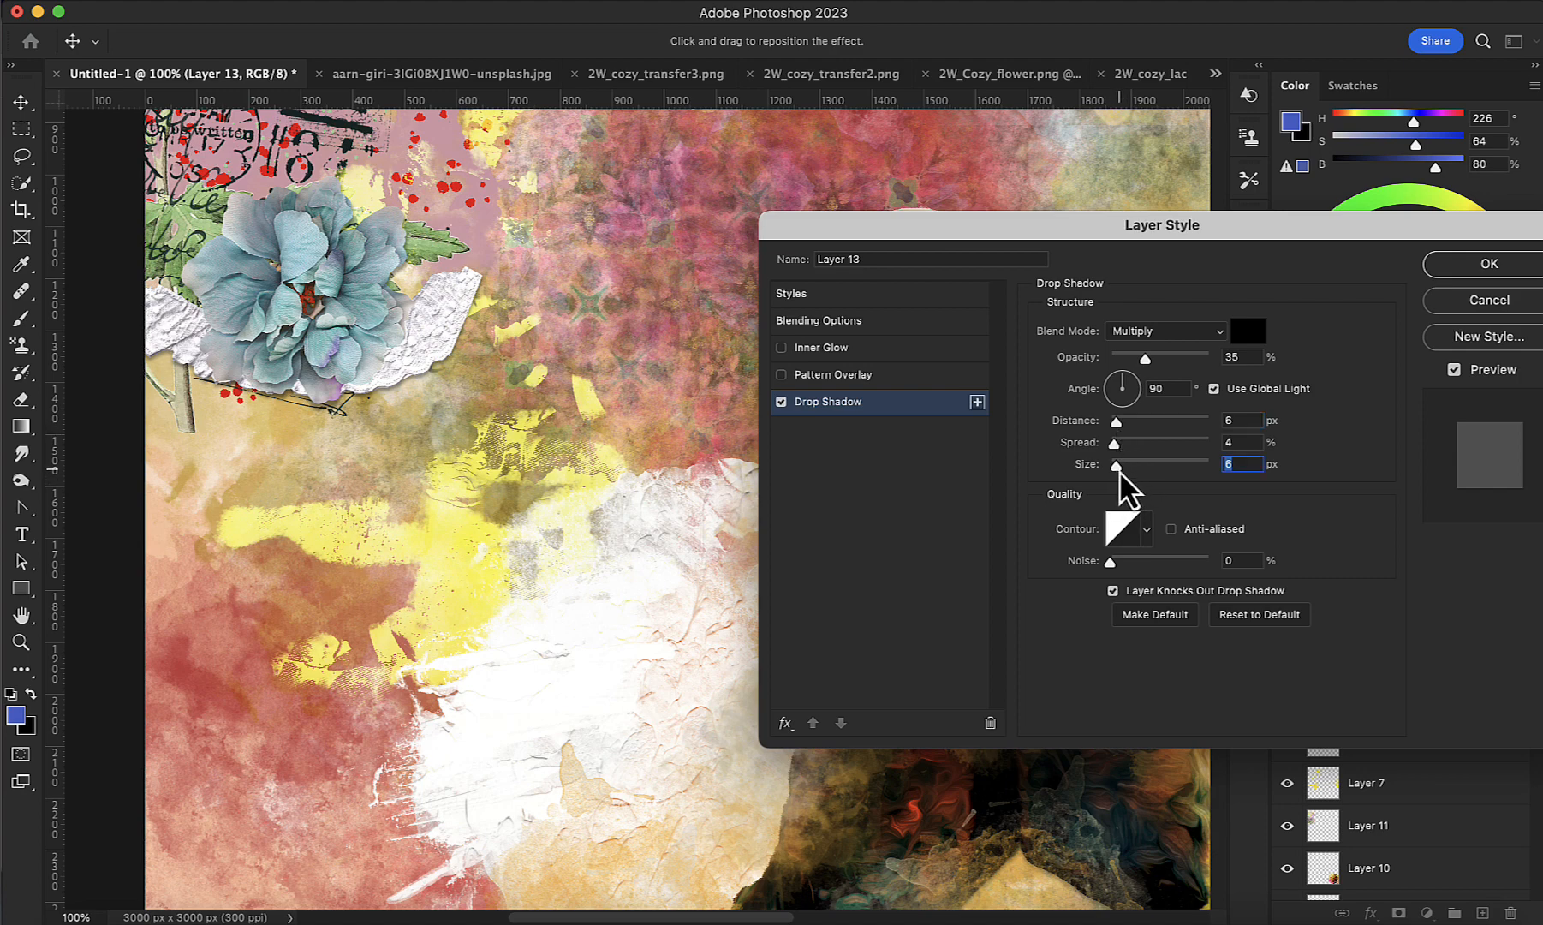
click(1481, 266)
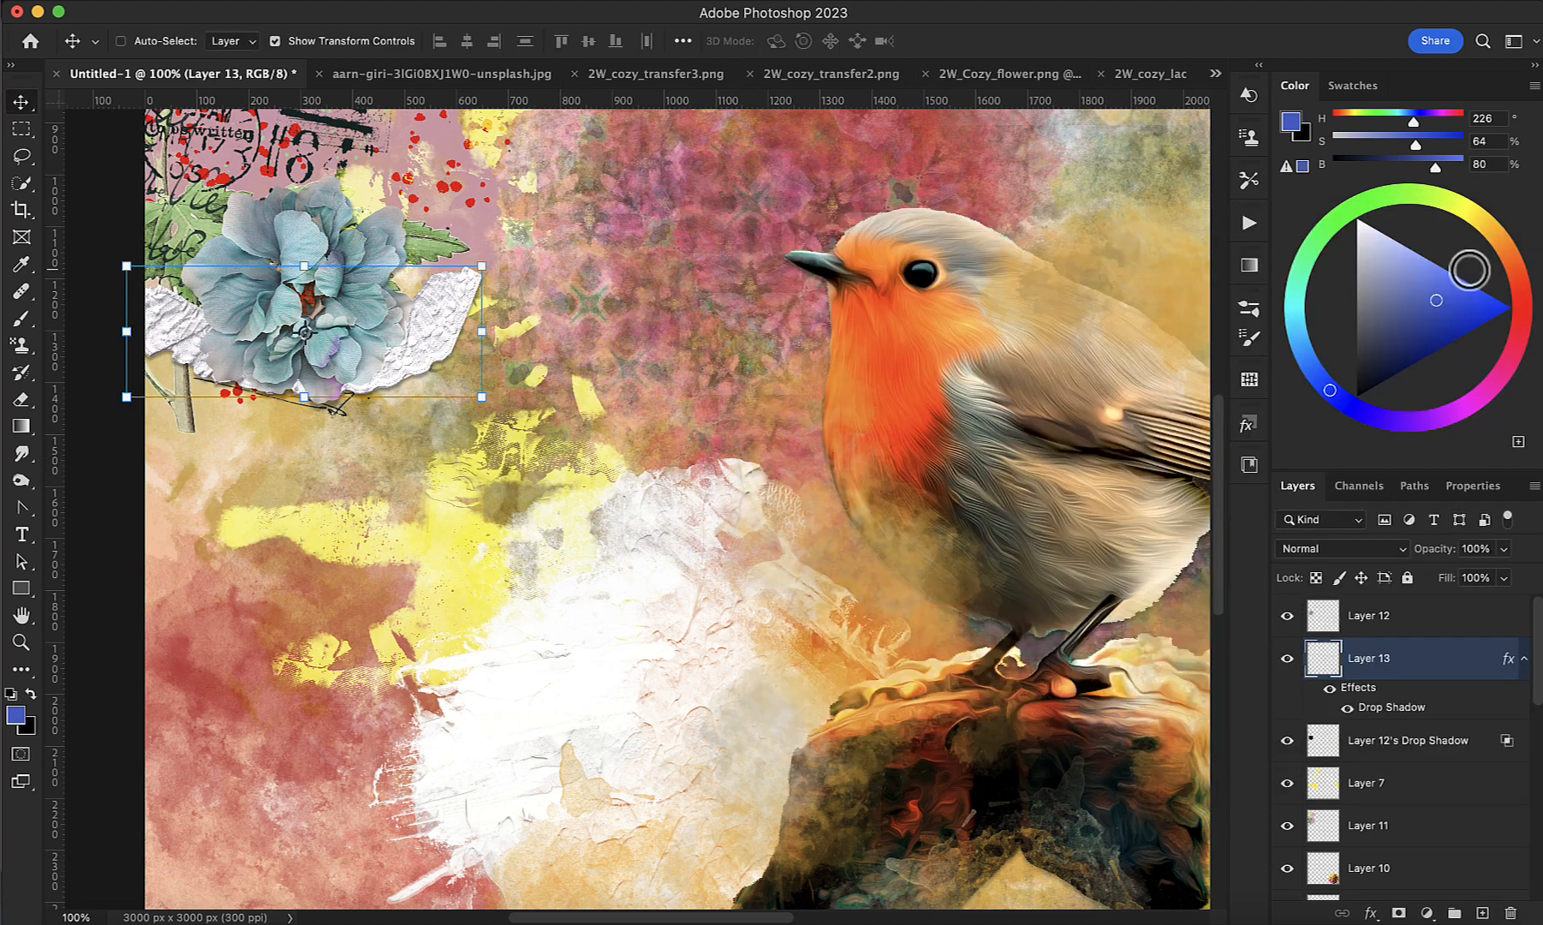
right_click(1452, 712)
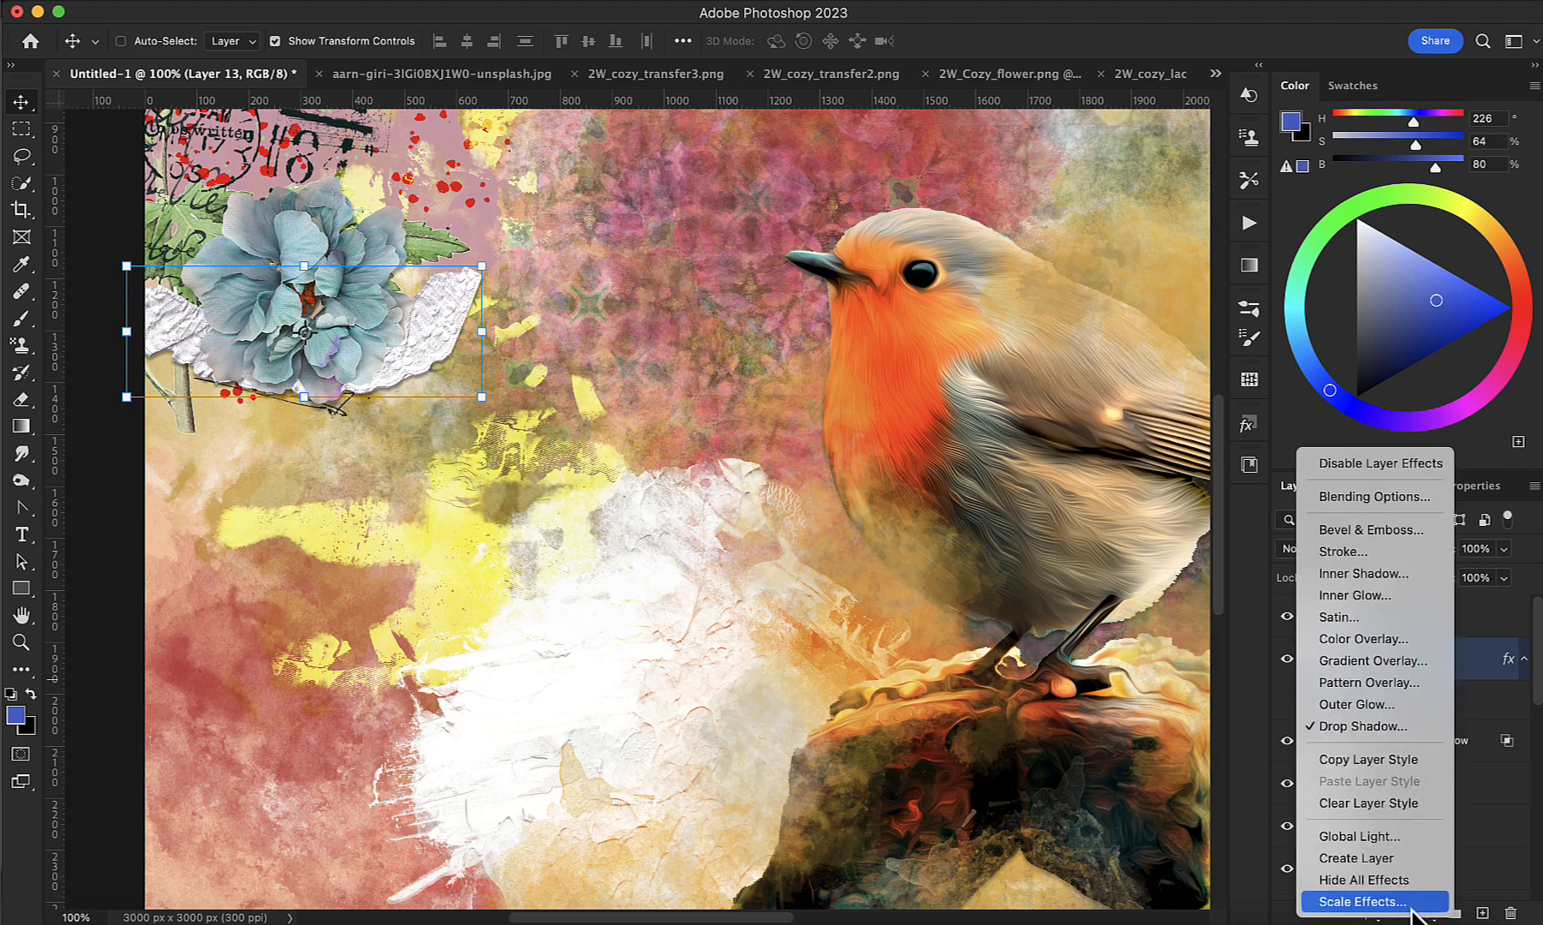
click(1404, 858)
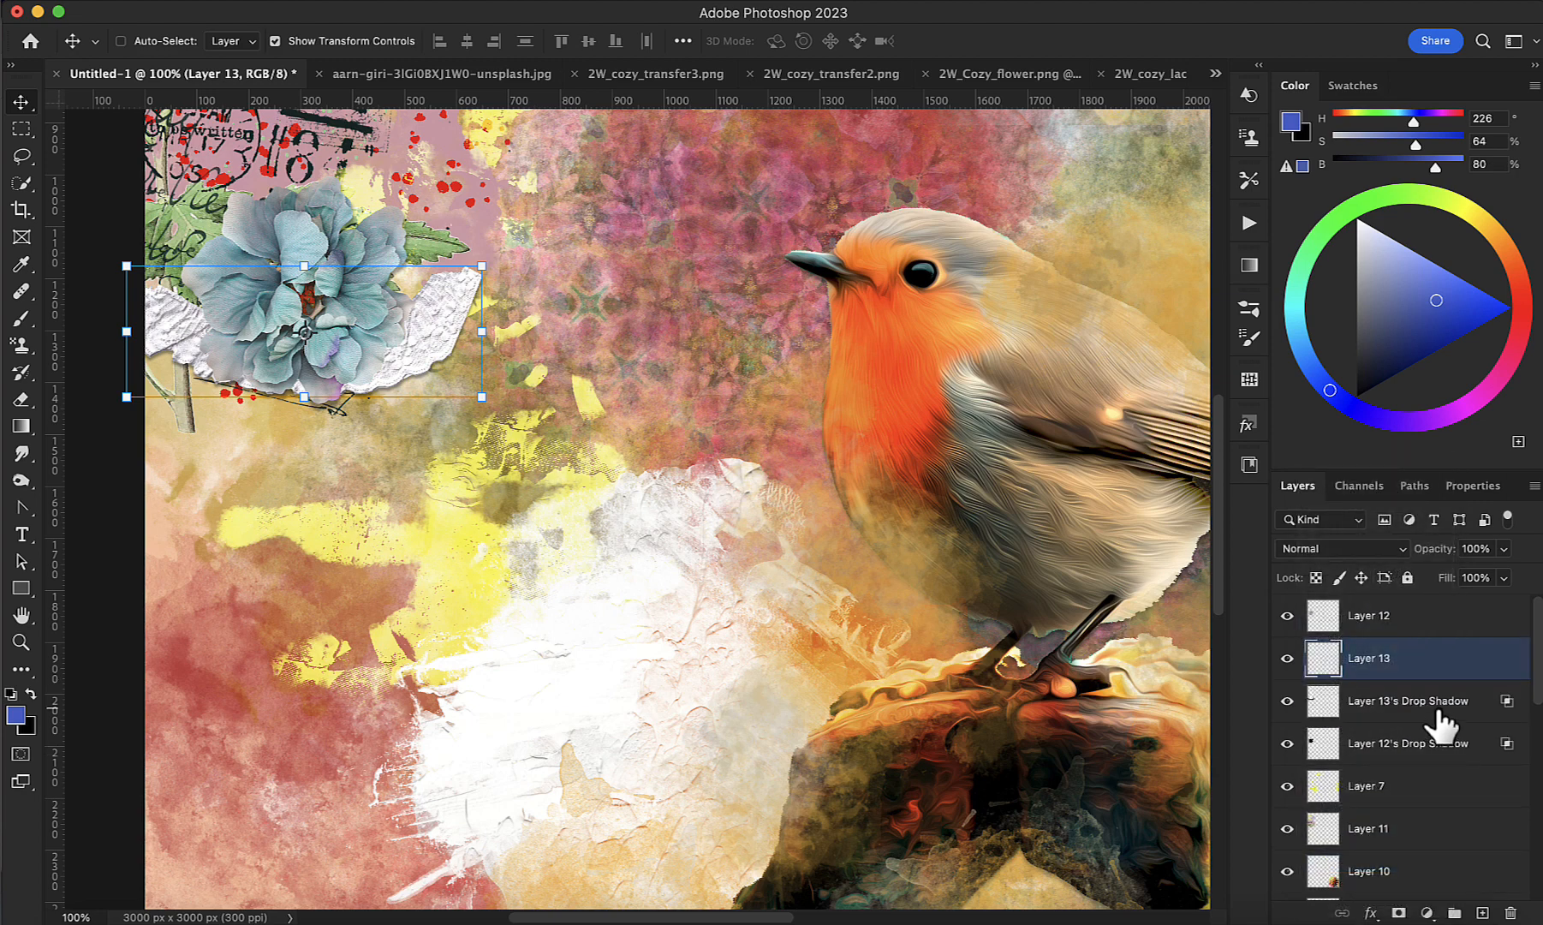
Step: Warp the lace's separate drop shadow by slightly shifting its lower corners and upper right corner
click(1442, 726)
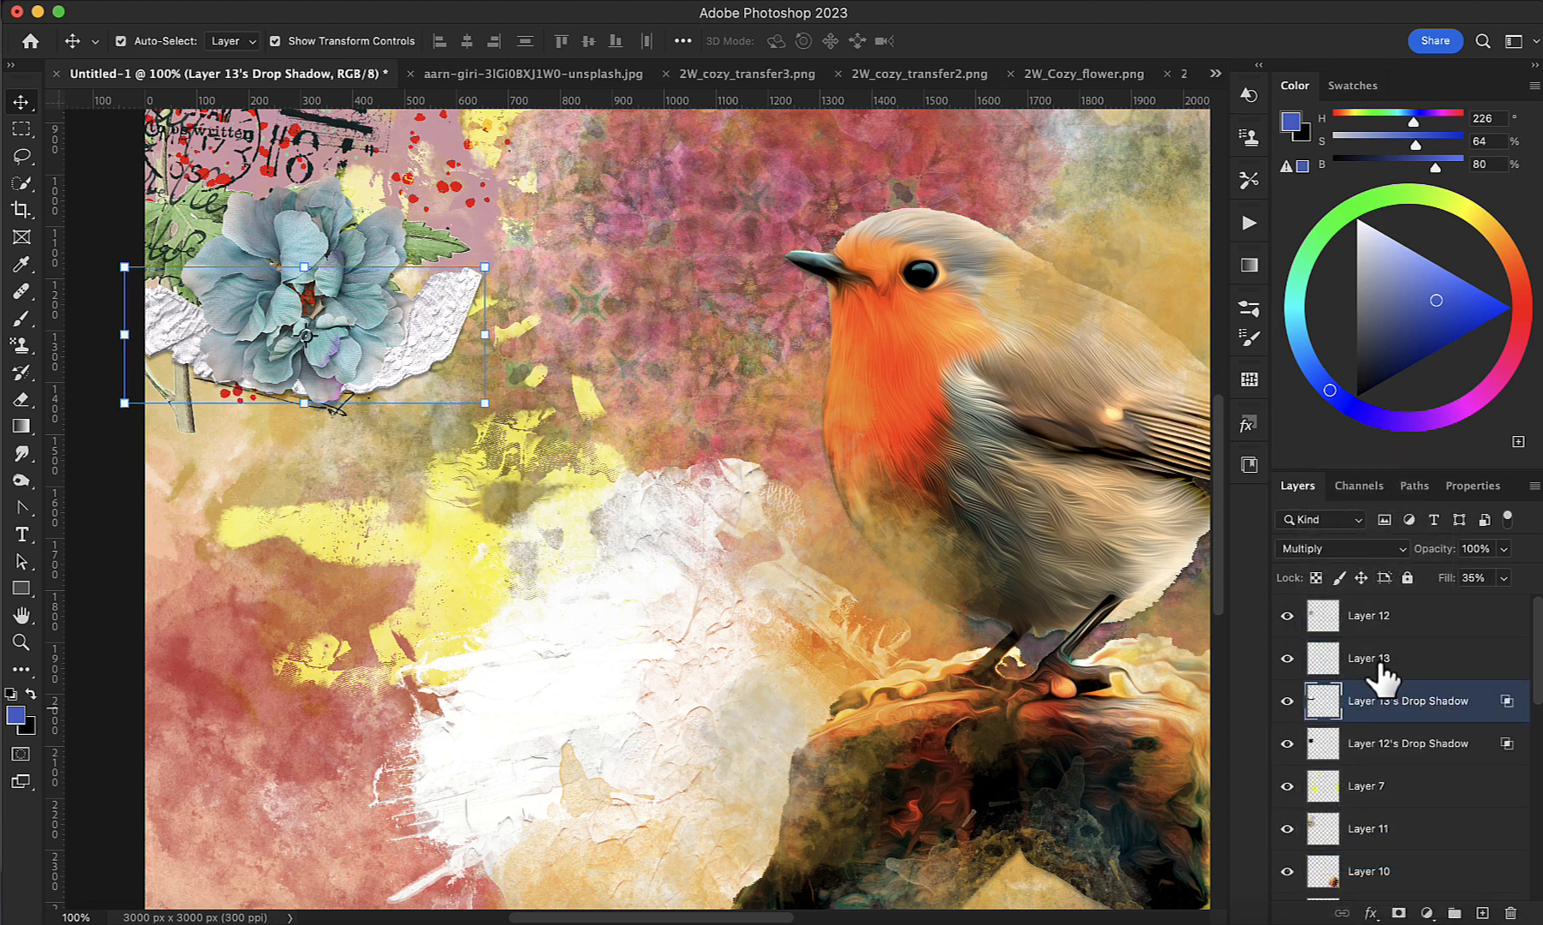
key(super+t)
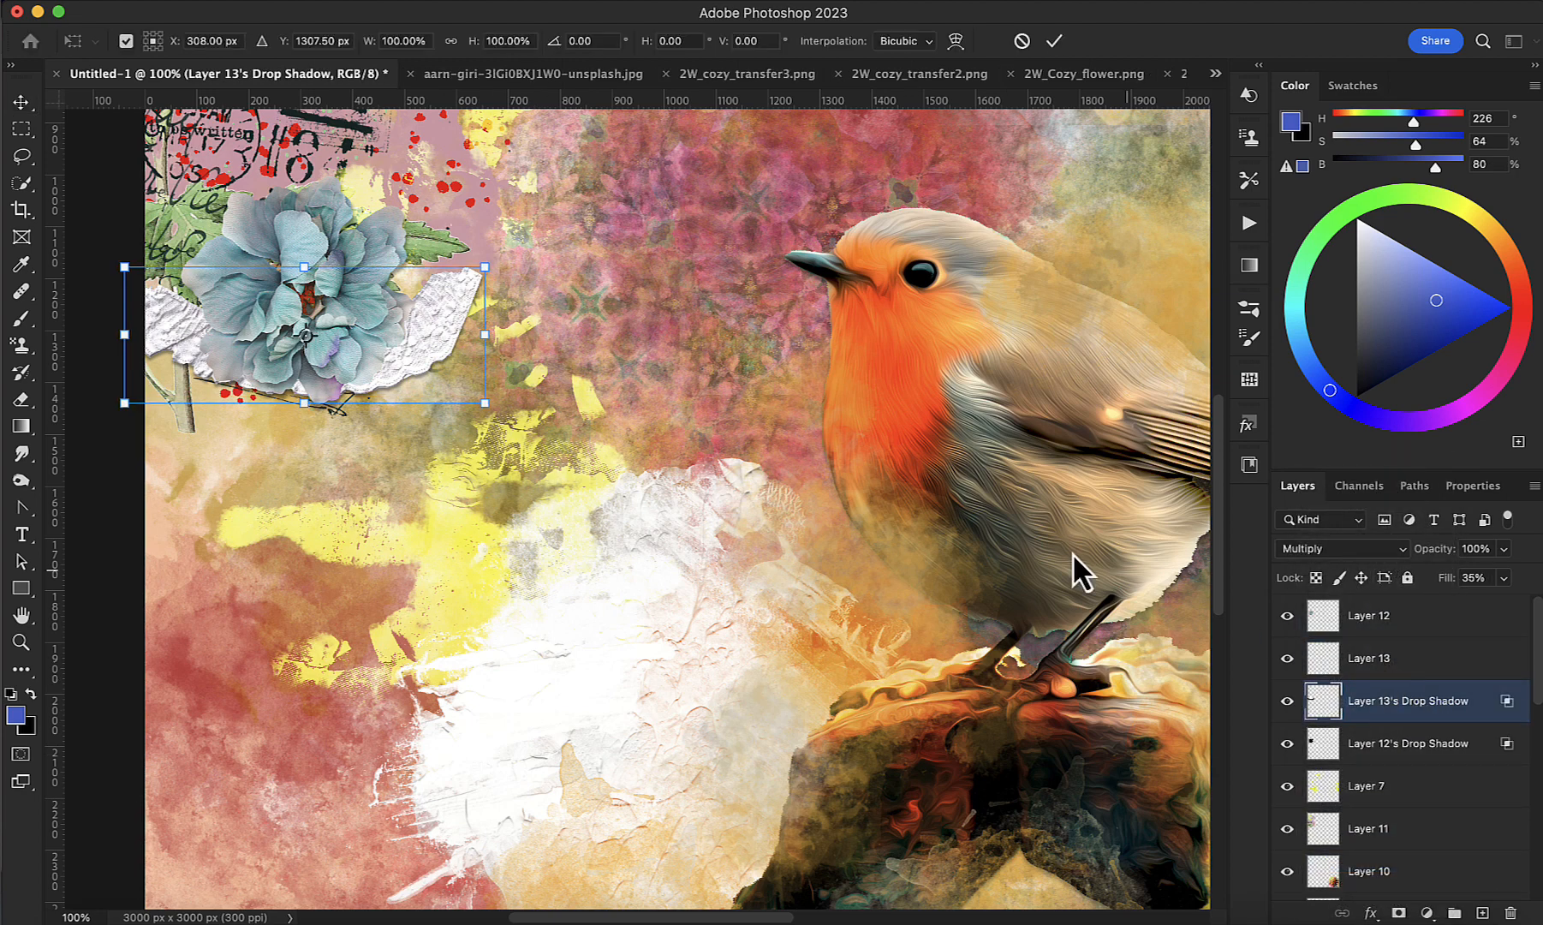
right_click(404, 329)
click(459, 500)
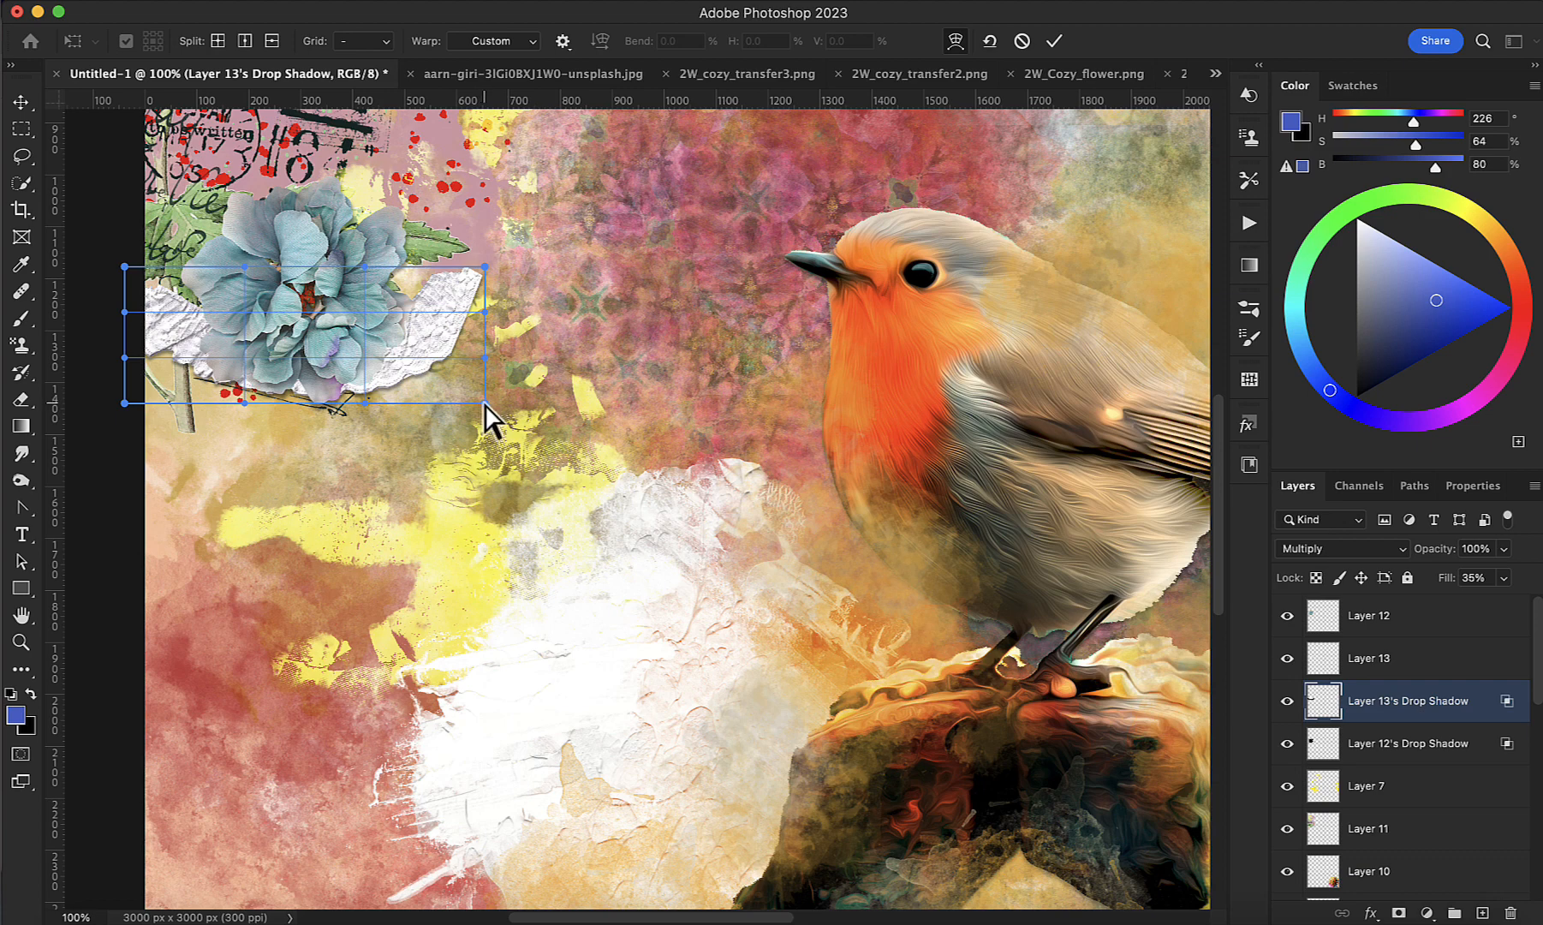
drag(486, 403, 480, 398)
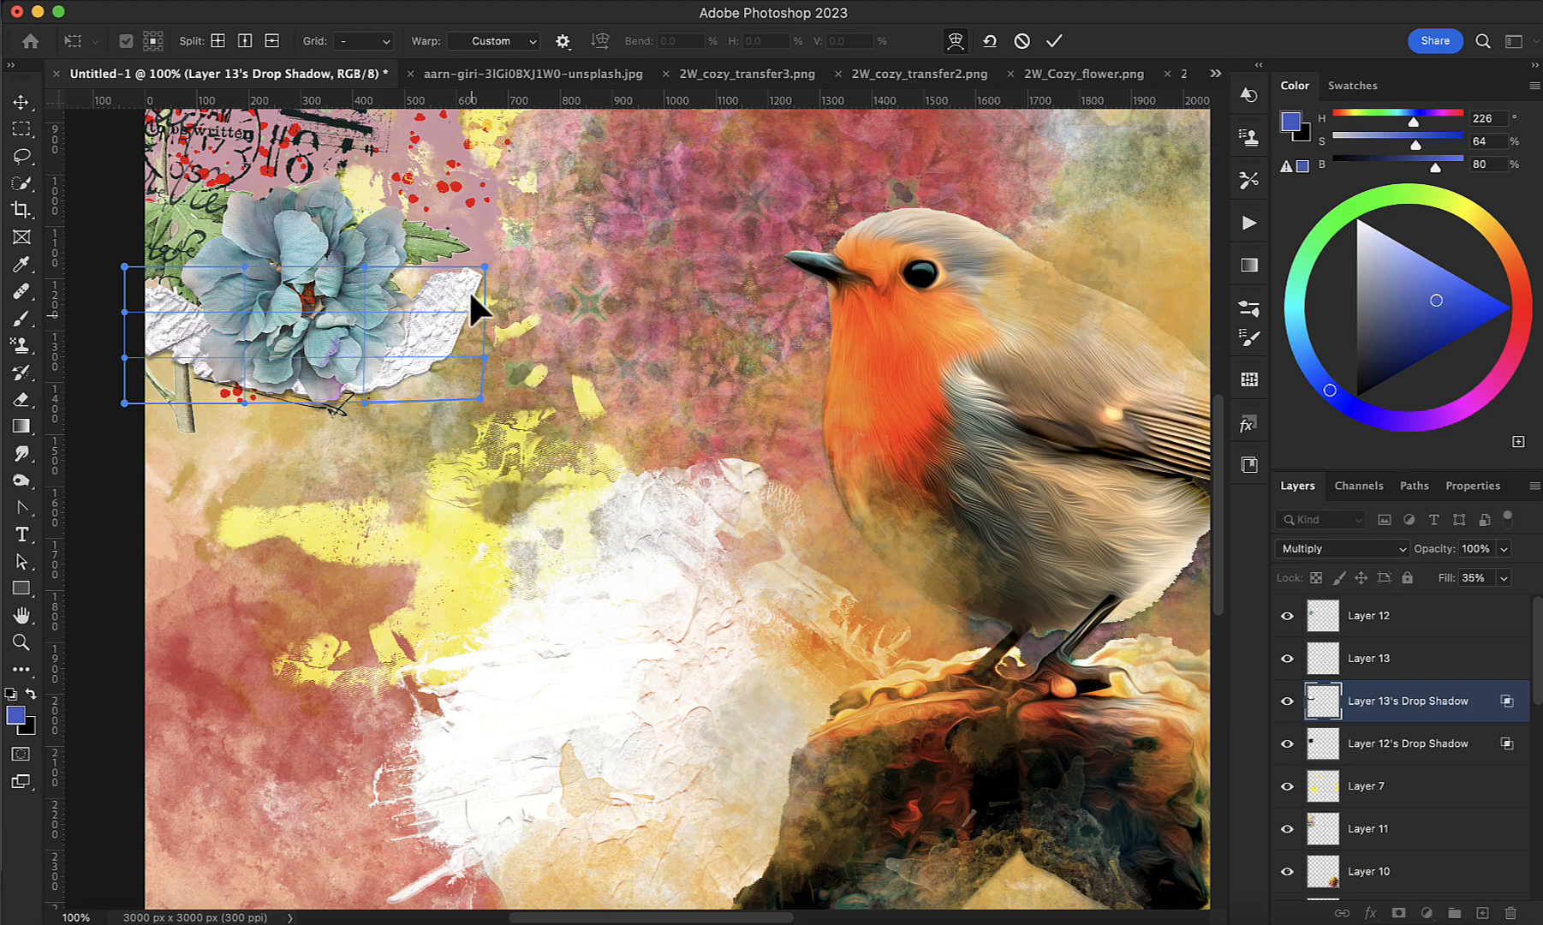
drag(482, 263, 491, 261)
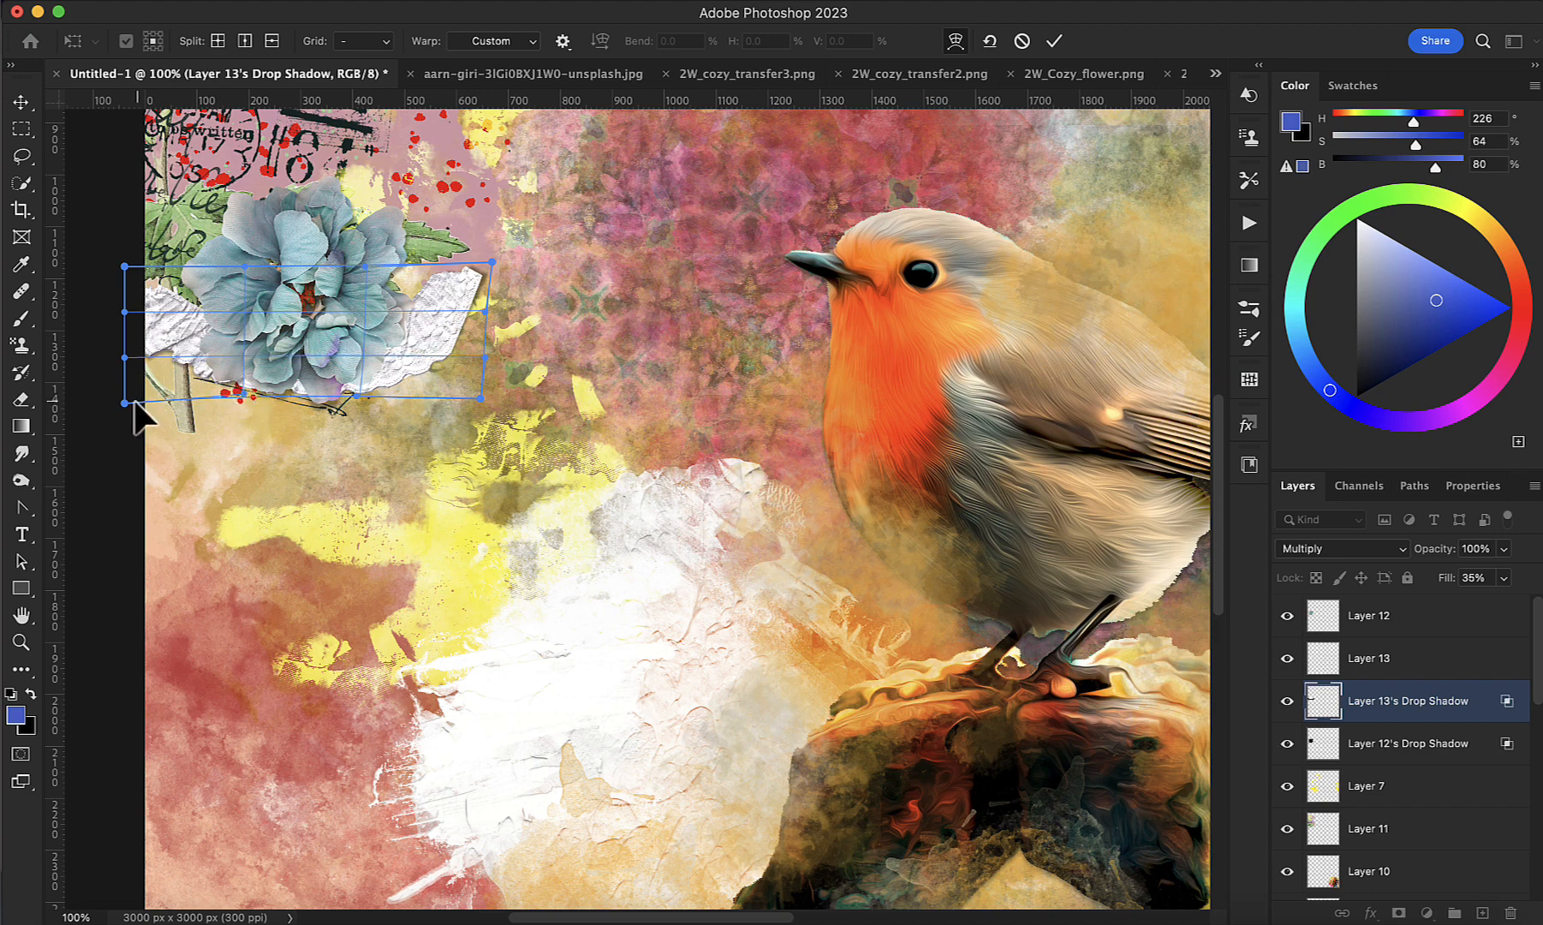
drag(133, 404, 138, 410)
drag(490, 261, 493, 266)
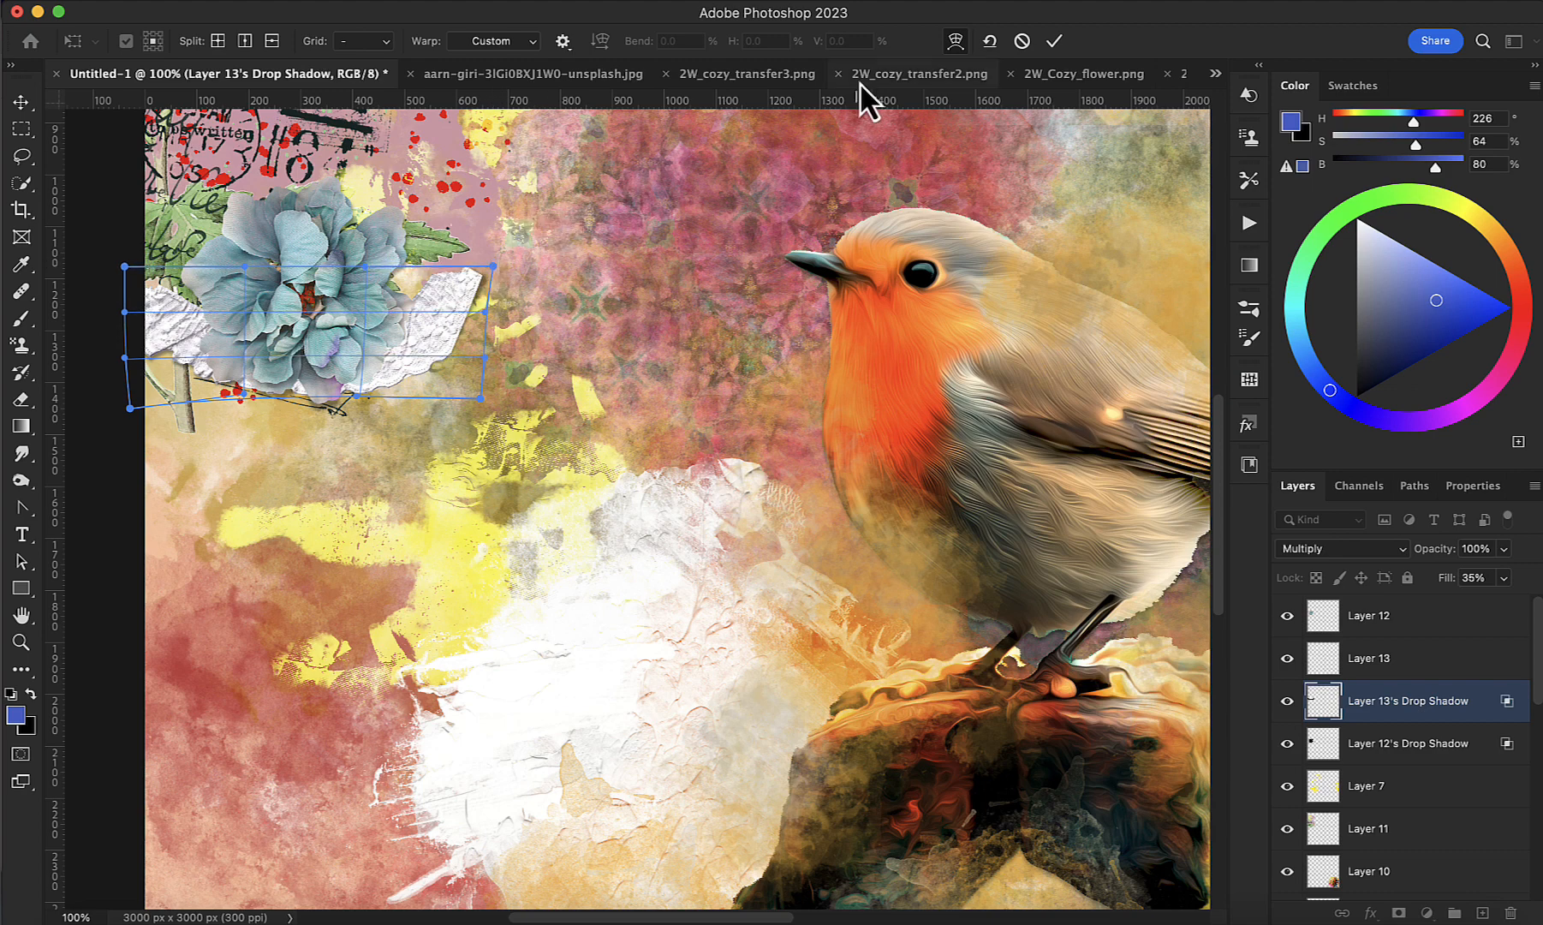
click(1054, 42)
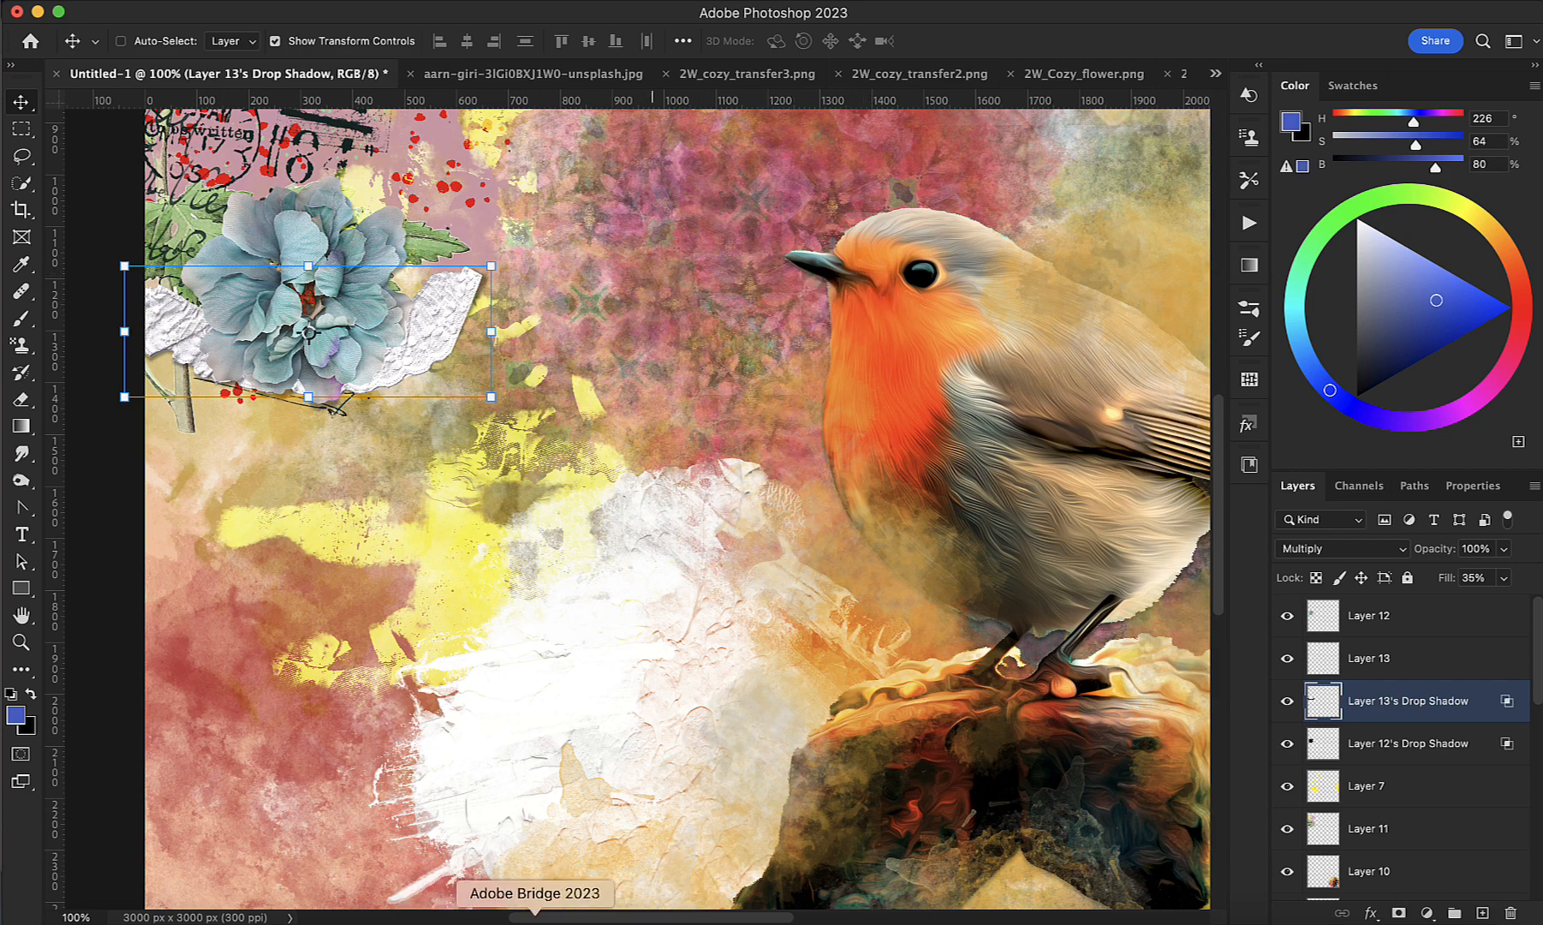
Step: Switch to Adobe Bridge and open 2W_cozy_quote1.png from the Cozy_Elements folder in Photoshop
click(534, 921)
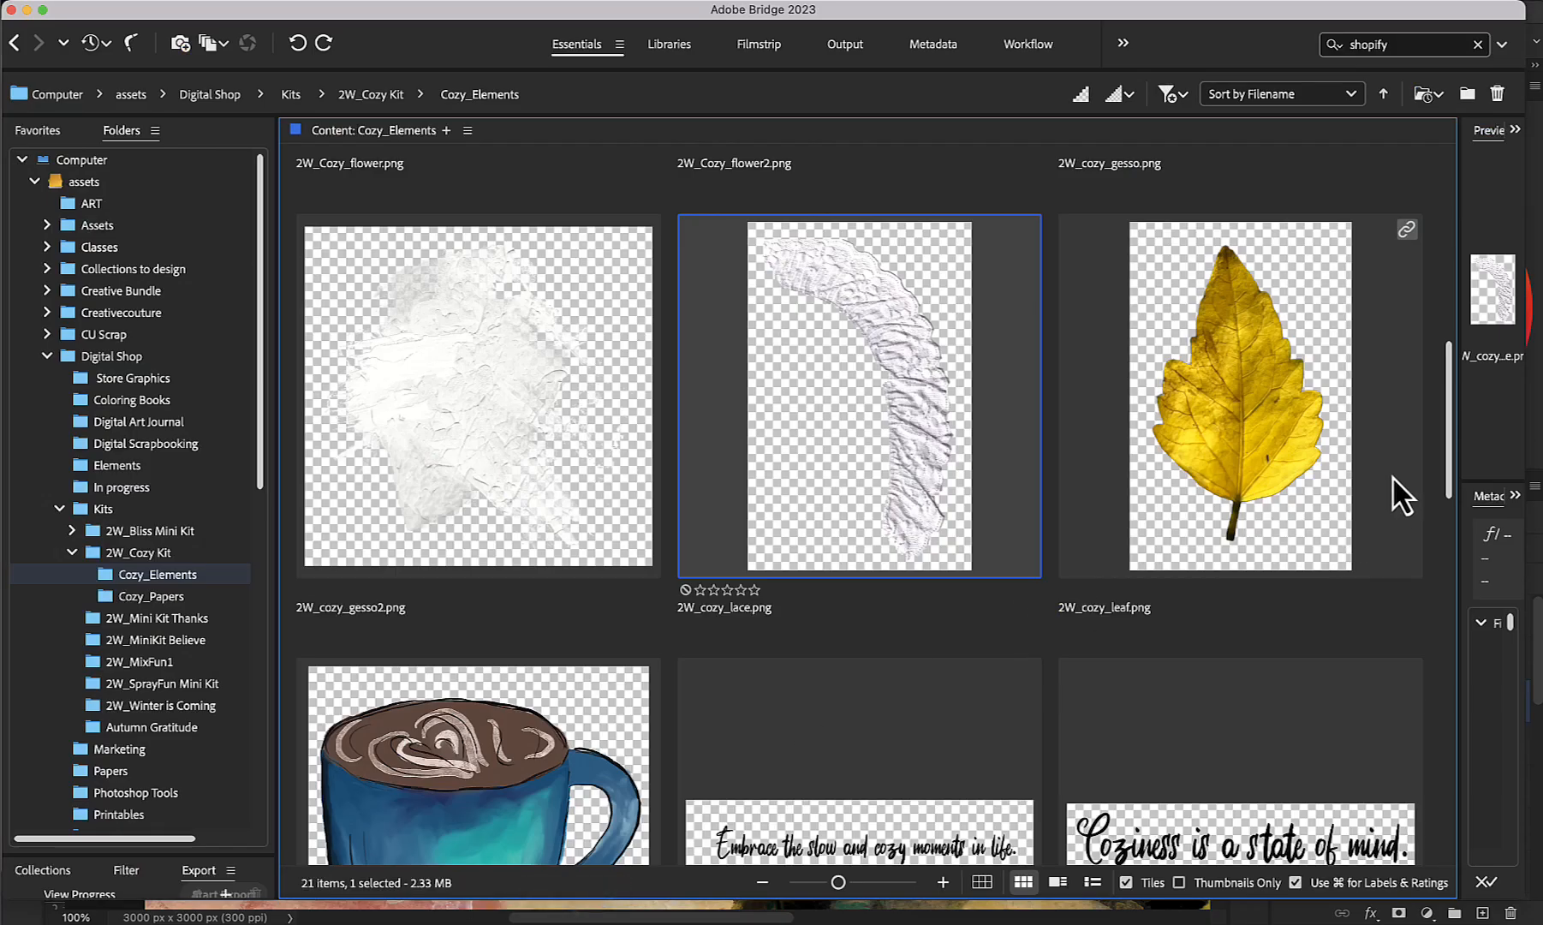
drag(1445, 427, 1440, 491)
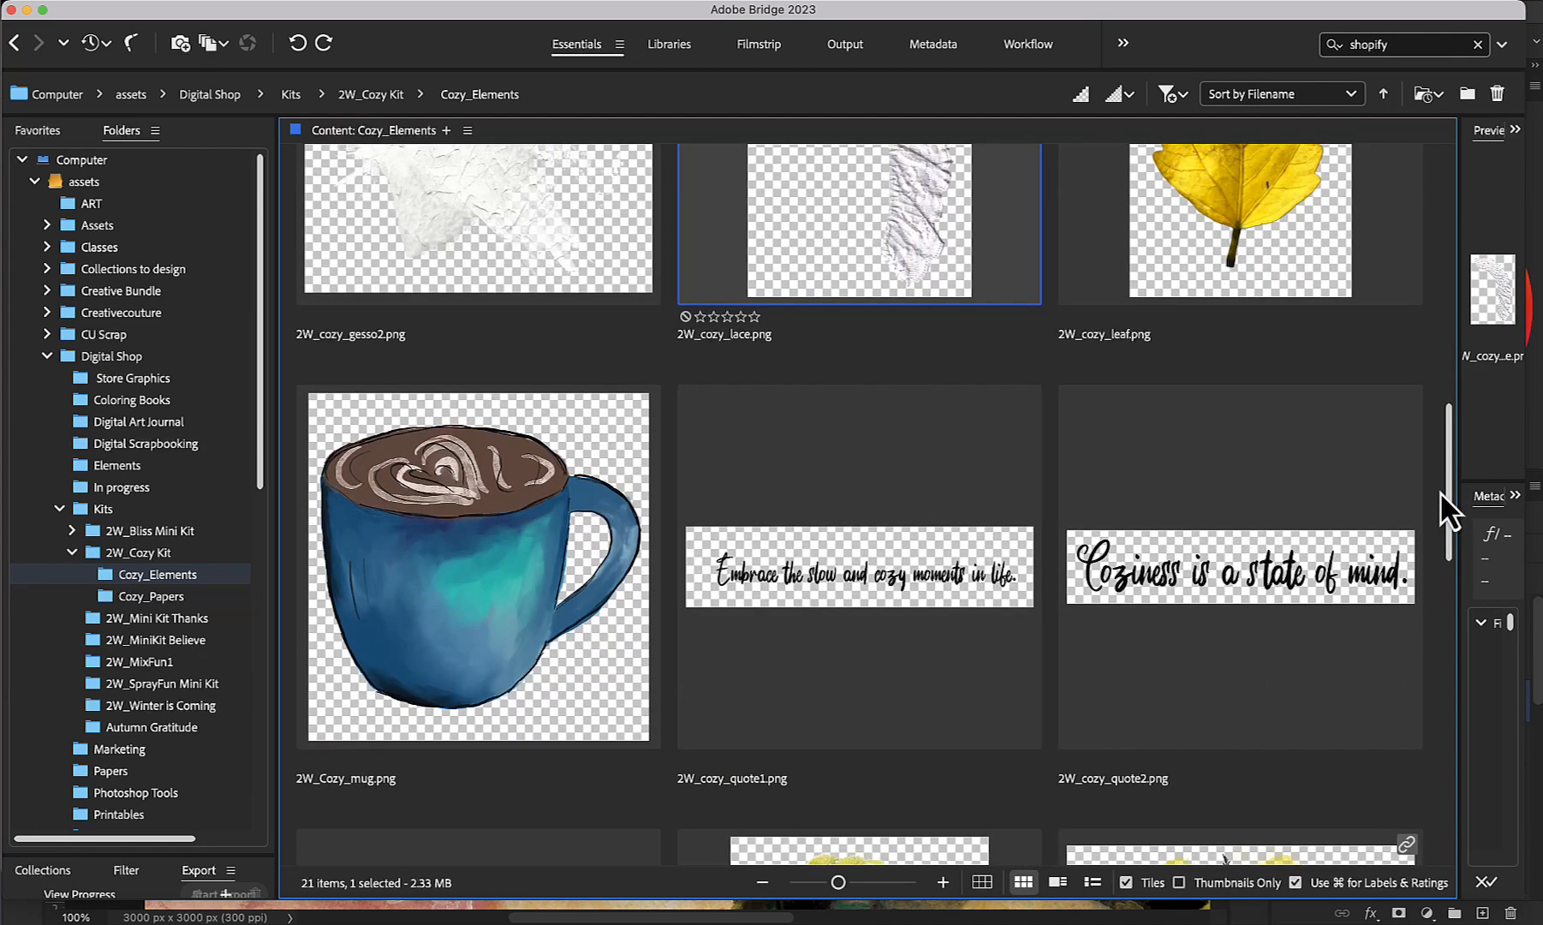
double_click(925, 582)
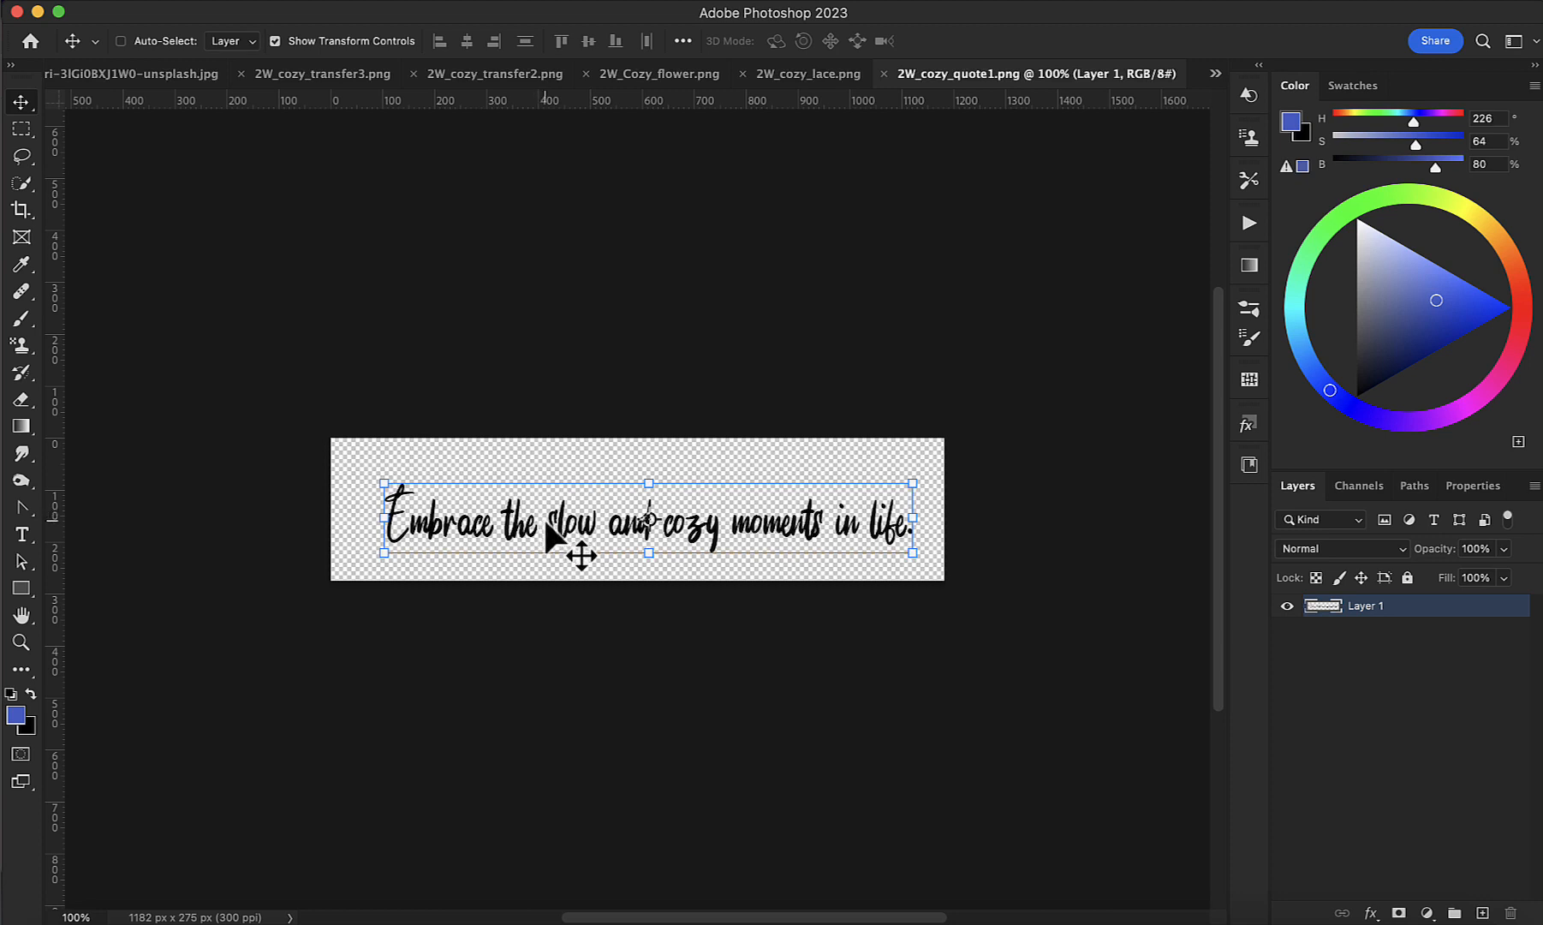
drag(544, 517, 541, 658)
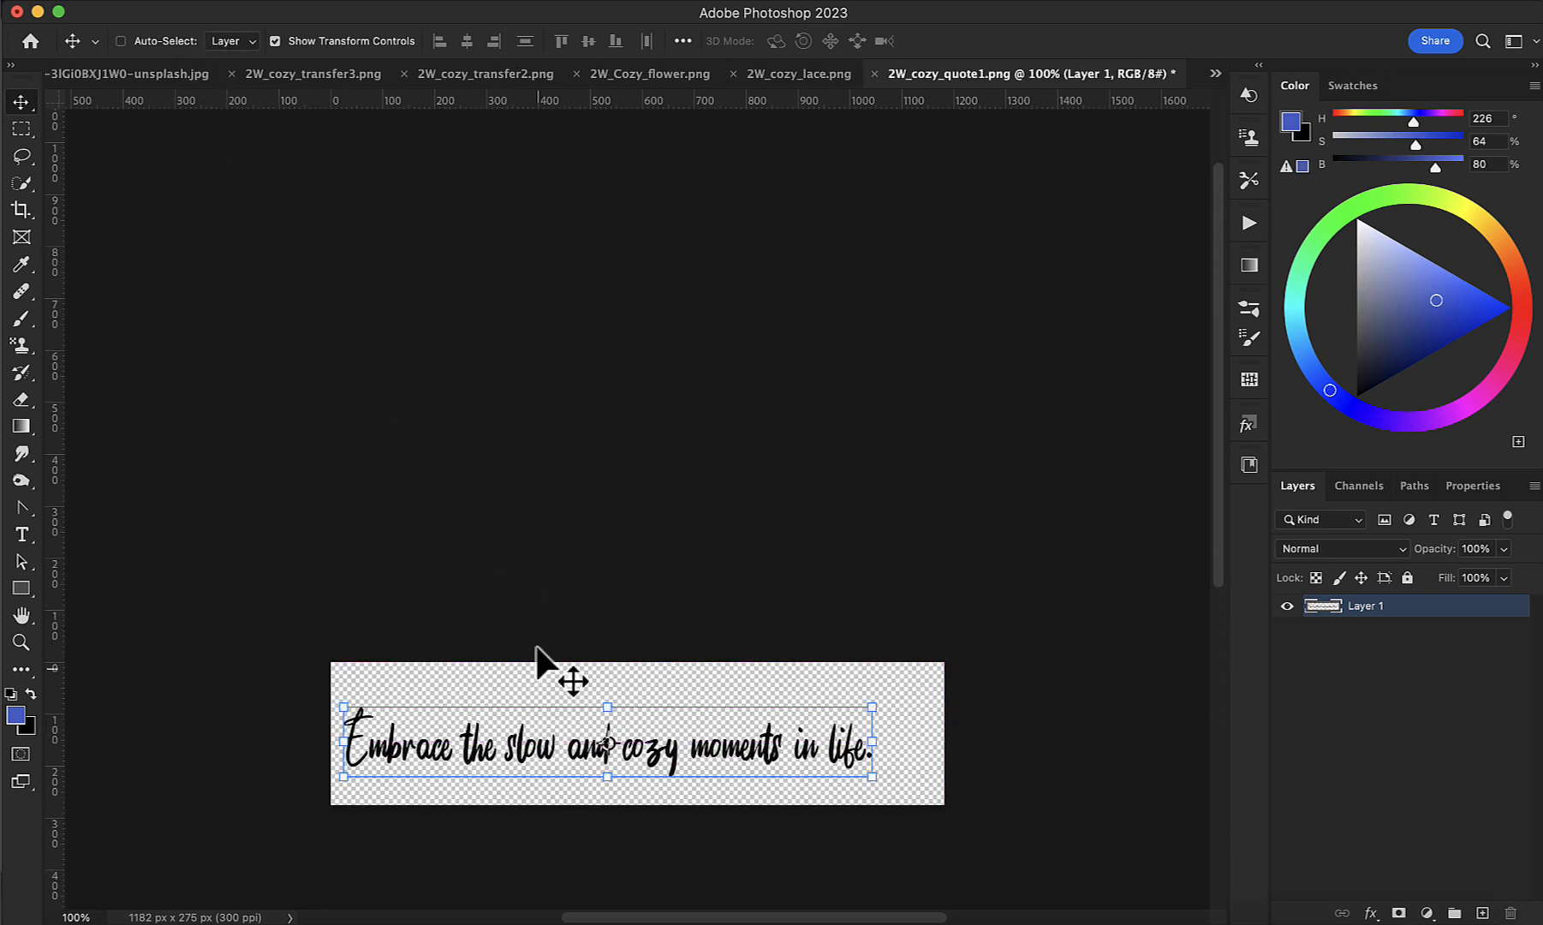
Step: Close the 2W_cozy_transfer3.png, 2W_cozy_transfer2.png and Unsplash JPG documents
click(403, 76)
click(377, 74)
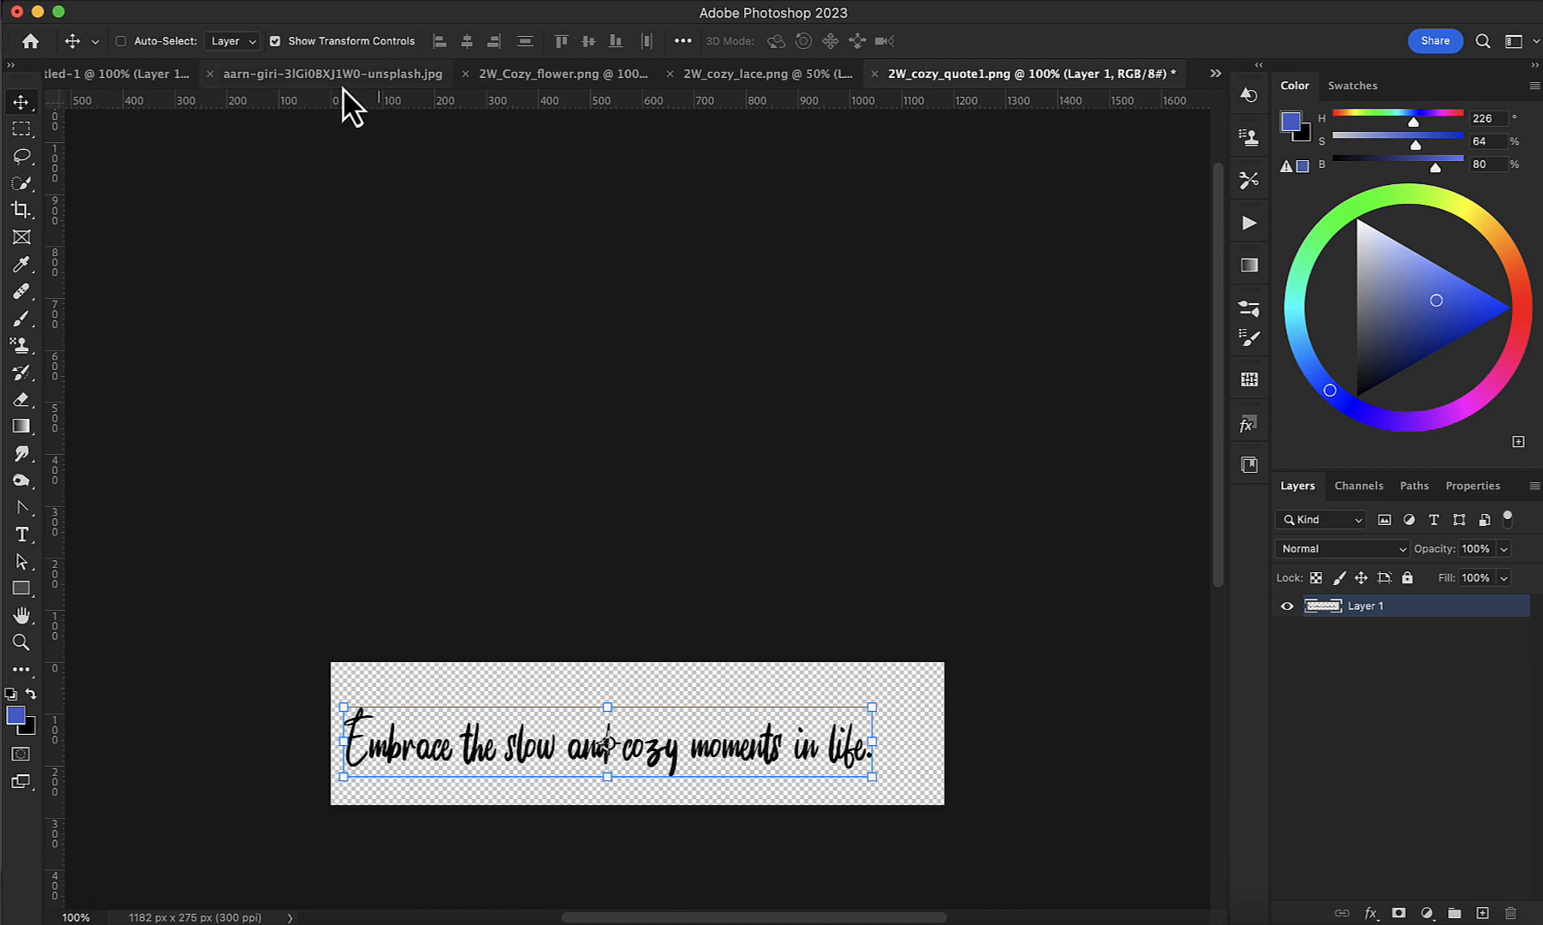
click(216, 76)
click(810, 405)
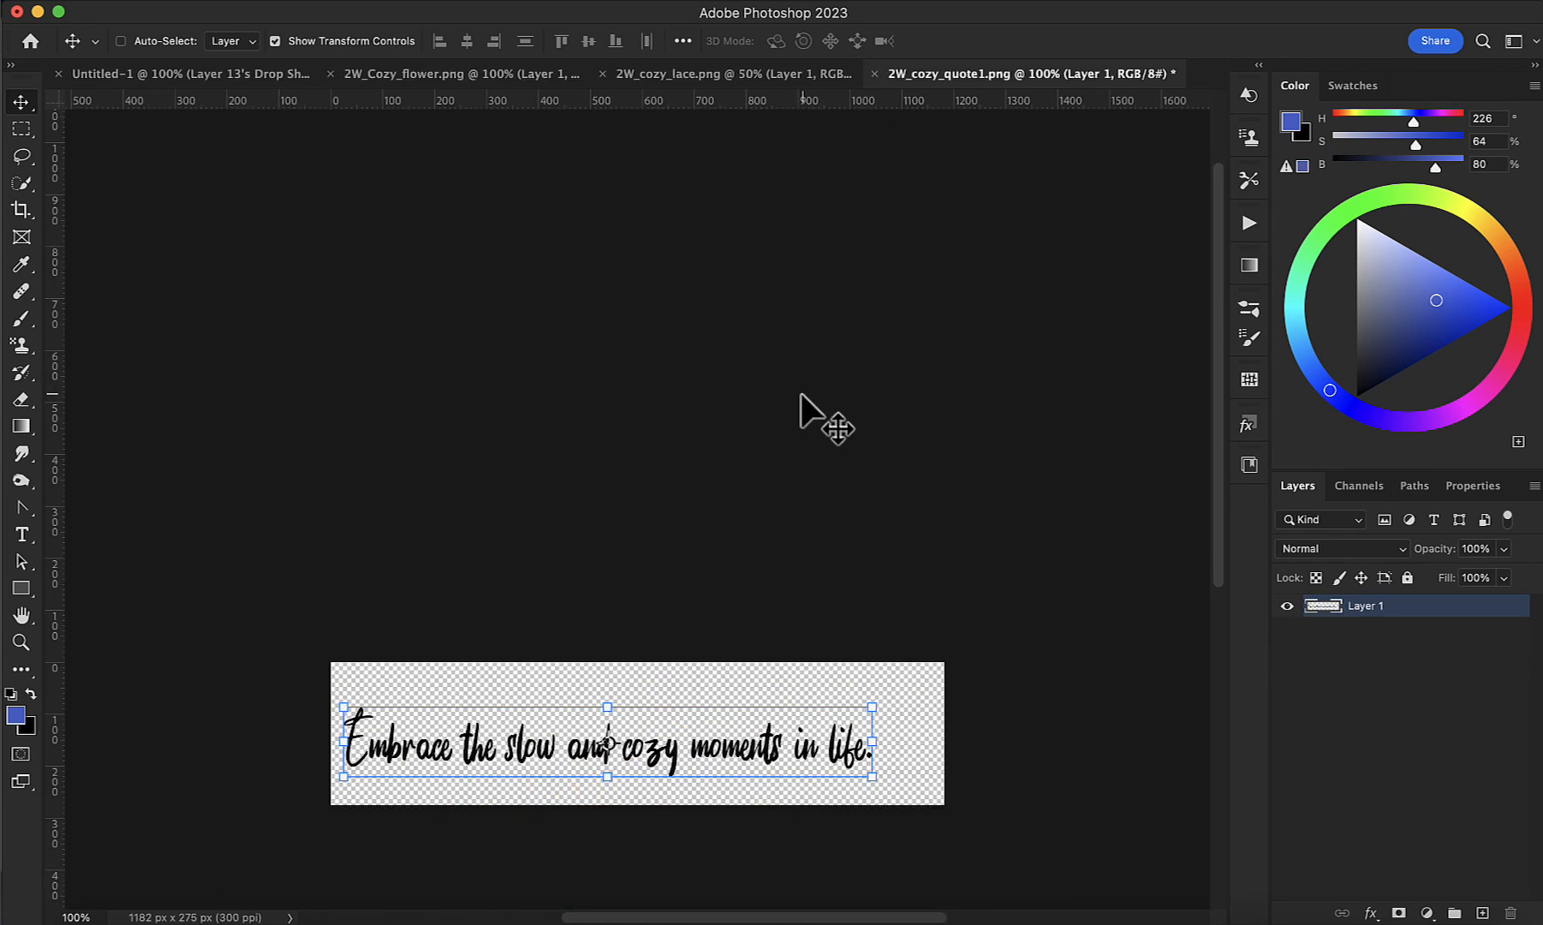
Step: Copy the "Embrace the slow and cozy moments in life." quote into Untitled-1 and place its layer above Layer 12
drag(396, 736, 203, 76)
drag(441, 343, 352, 360)
drag(1291, 701, 1362, 599)
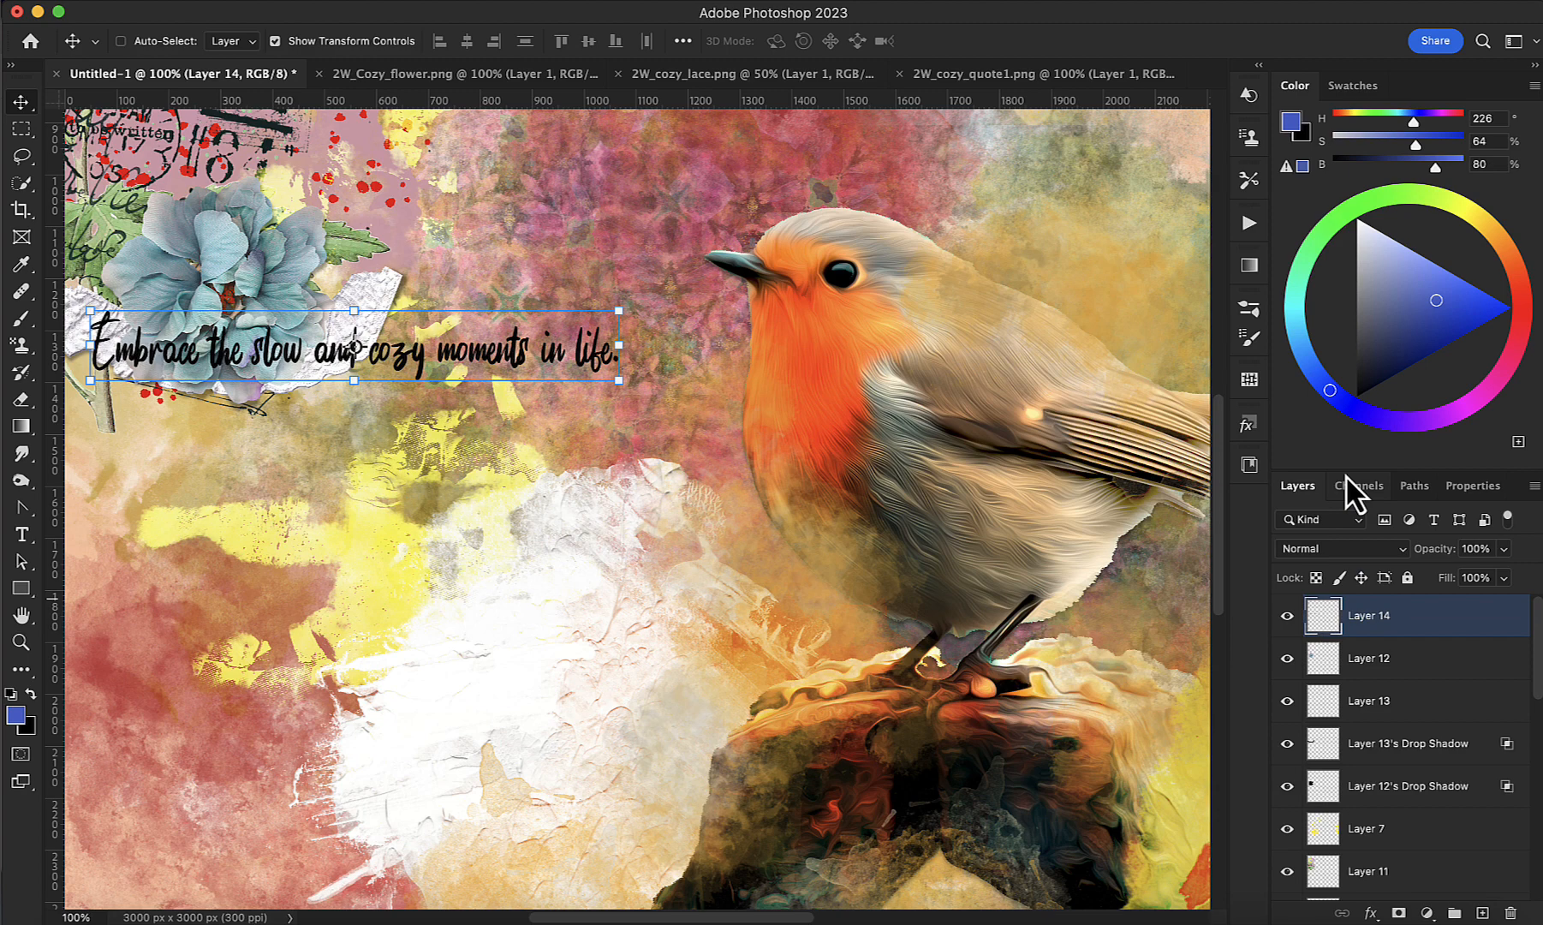
Step: Scale the quote to about 67% width and 71% height and position it just below the flower's lower edge
key(super+minus)
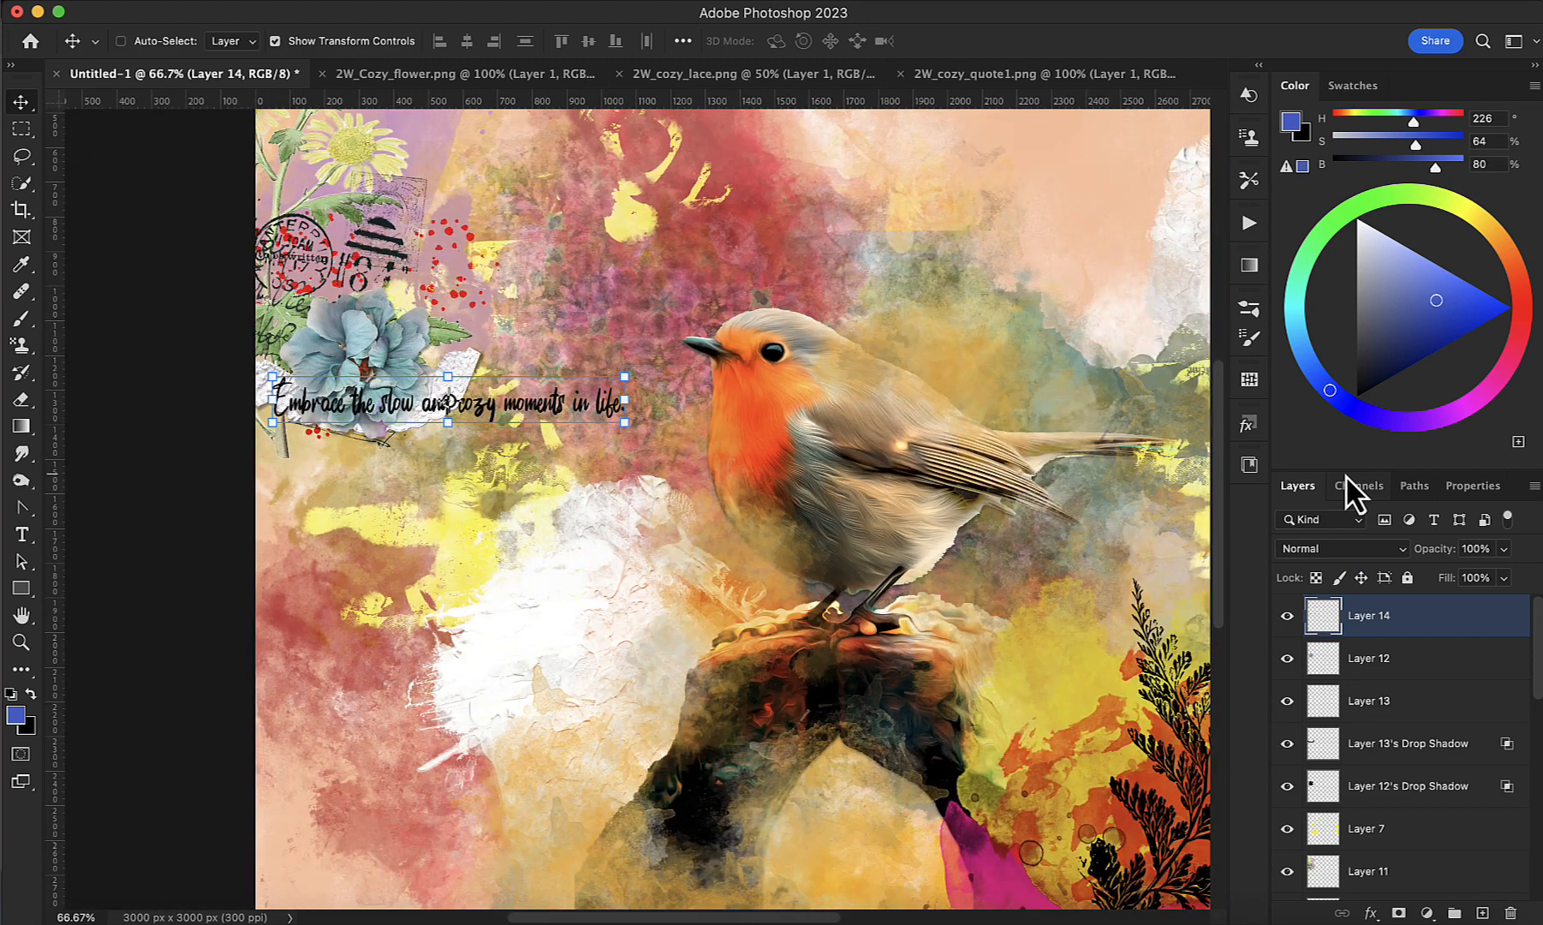
drag(482, 398, 560, 413)
drag(704, 389, 605, 412)
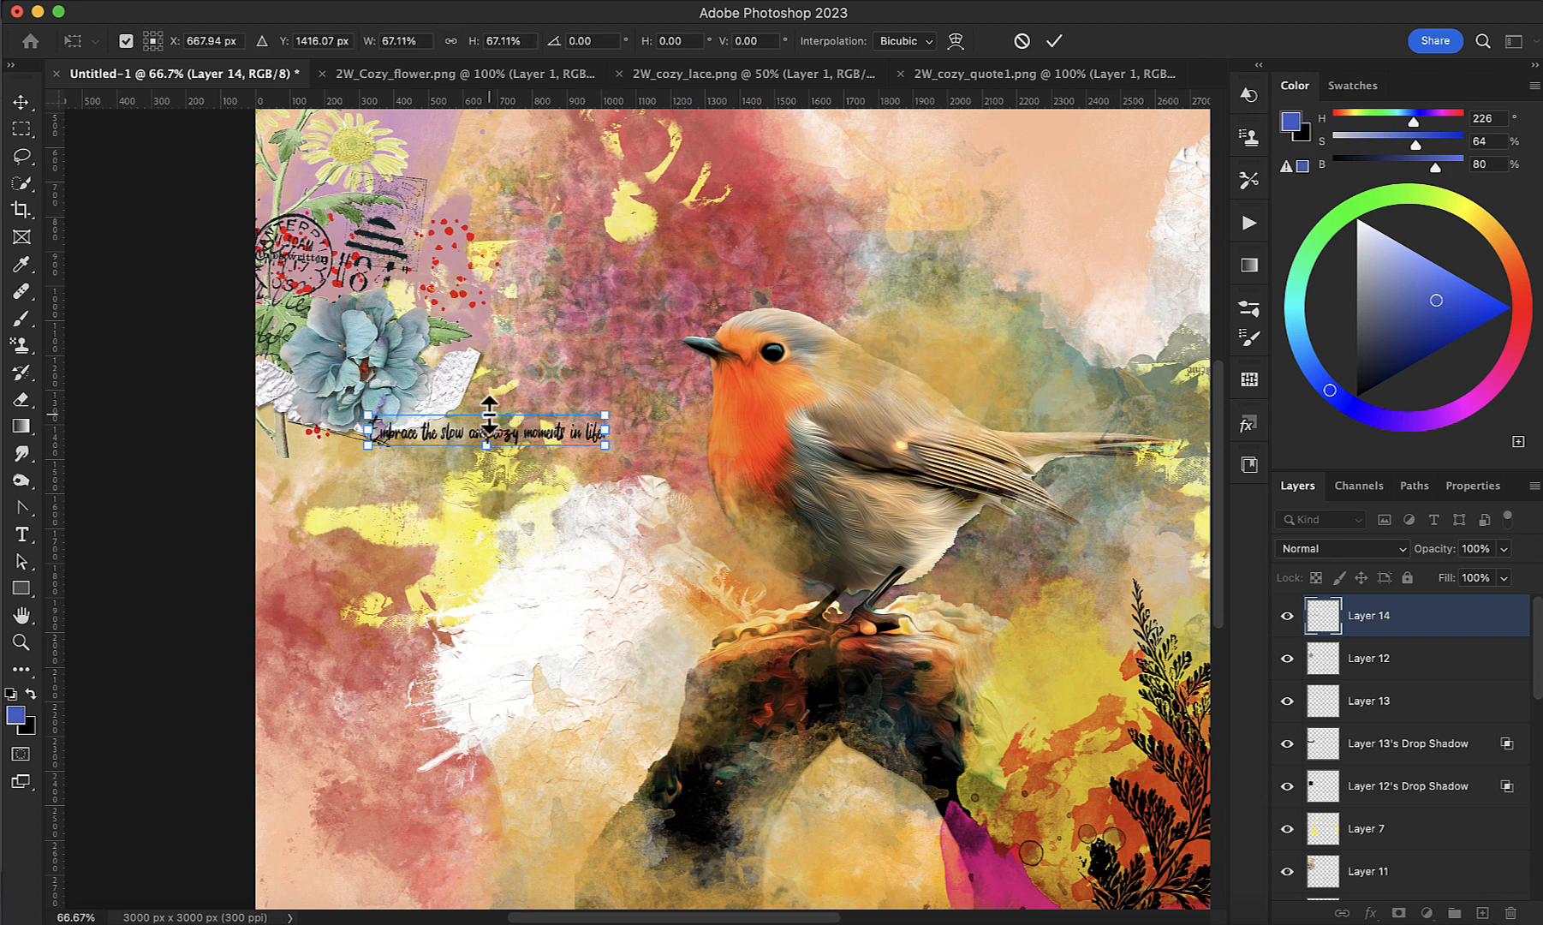
drag(488, 415, 487, 415)
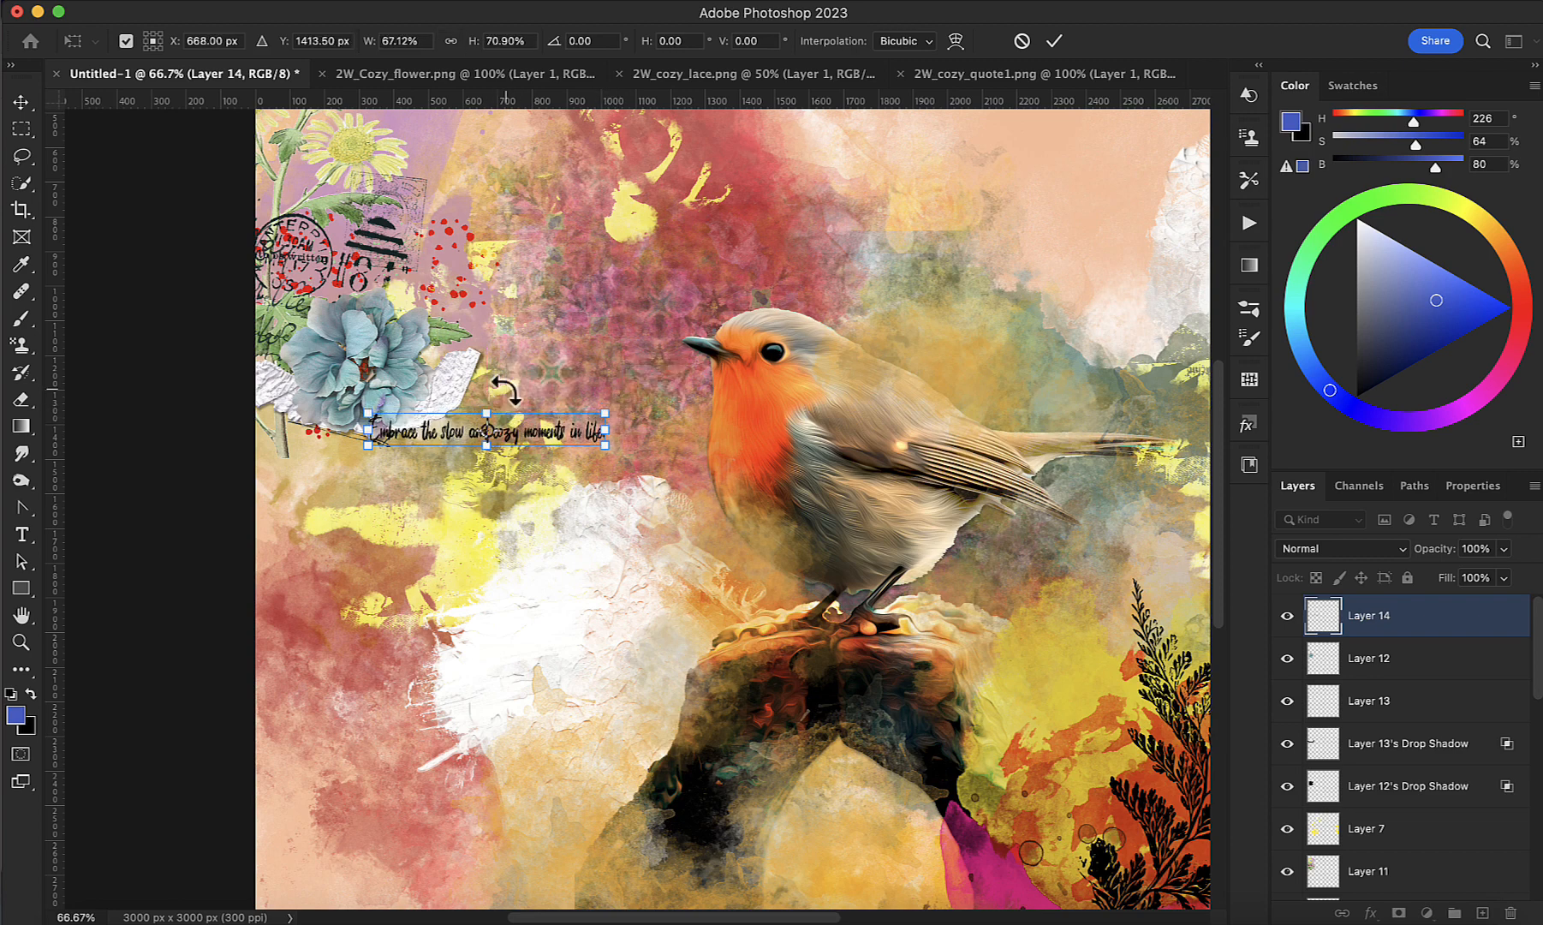
key(super+plus)
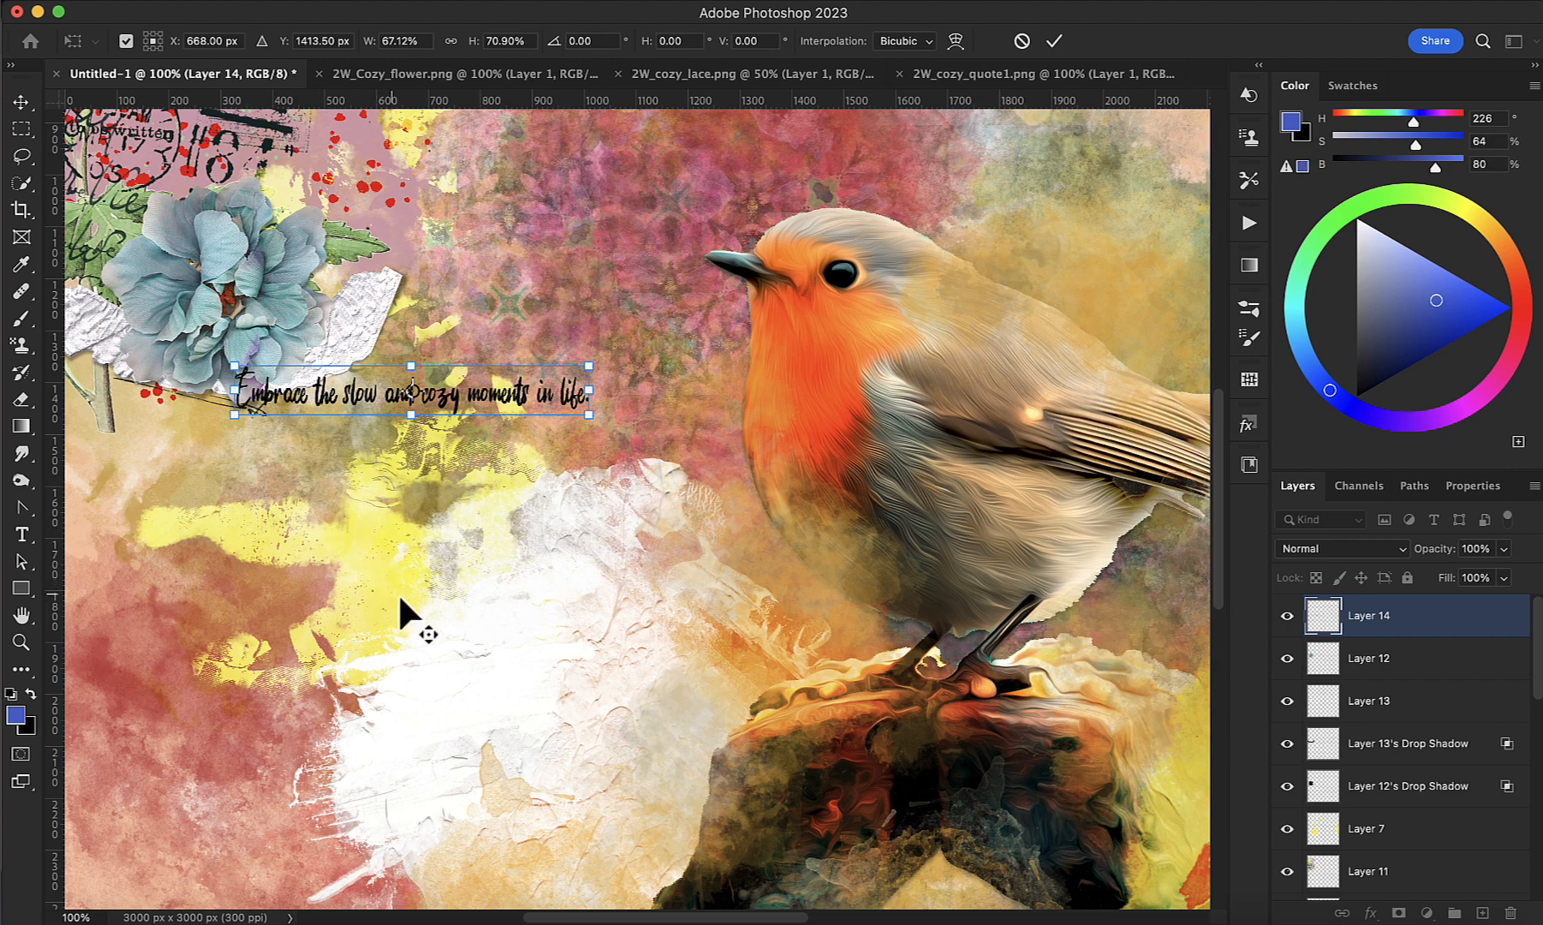
click(21, 101)
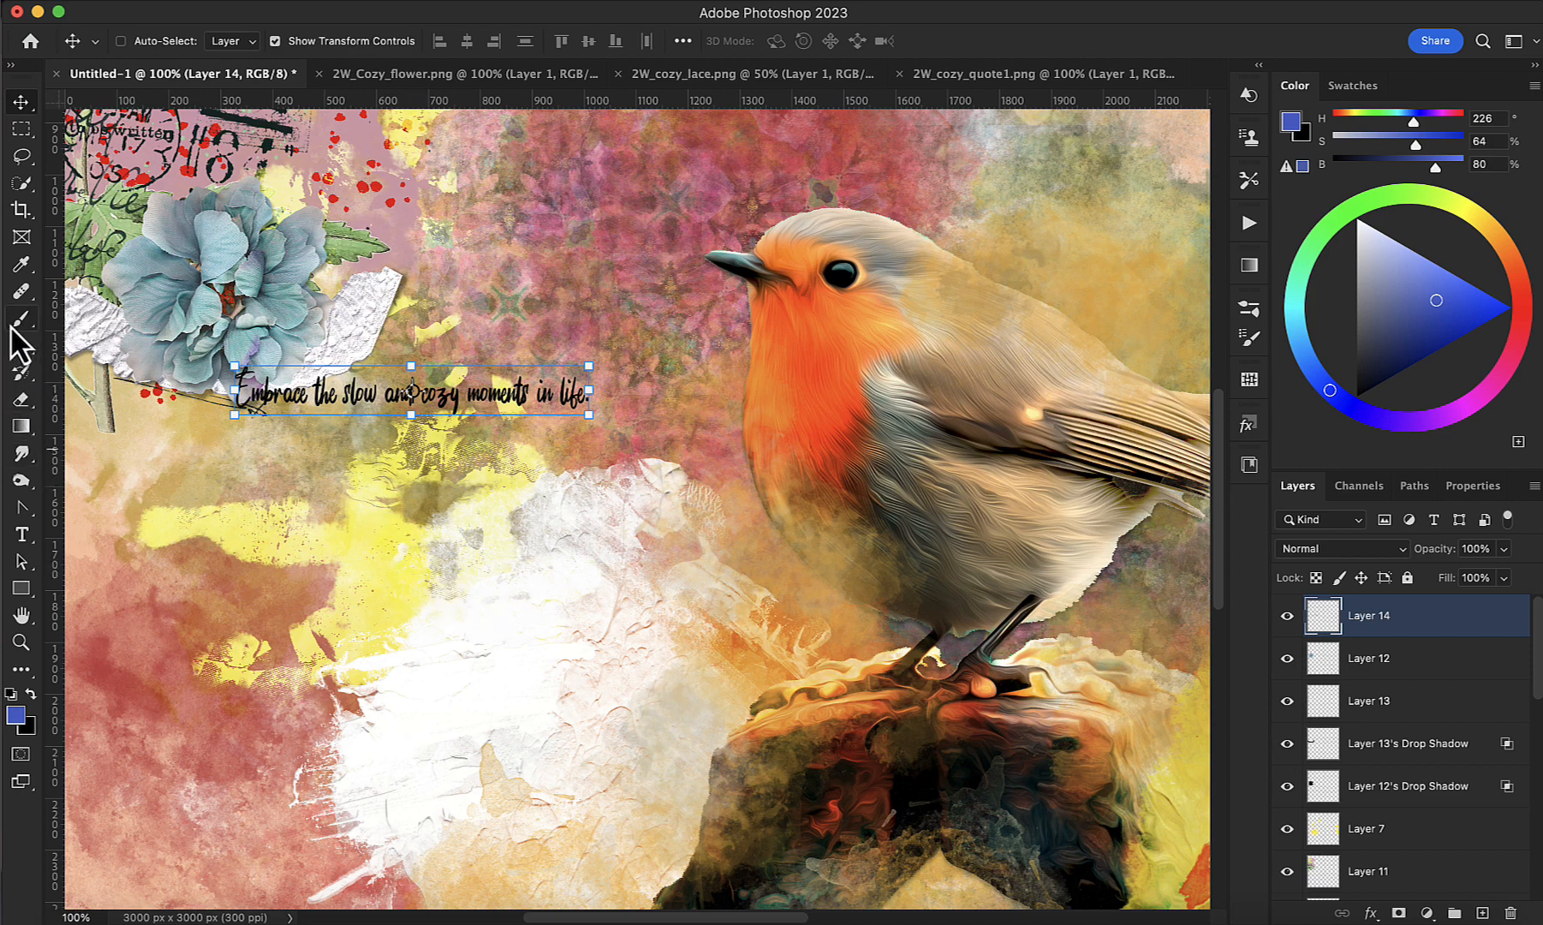
Step: Sample a light beige from the painted background below the flower as the foreground colour
click(21, 263)
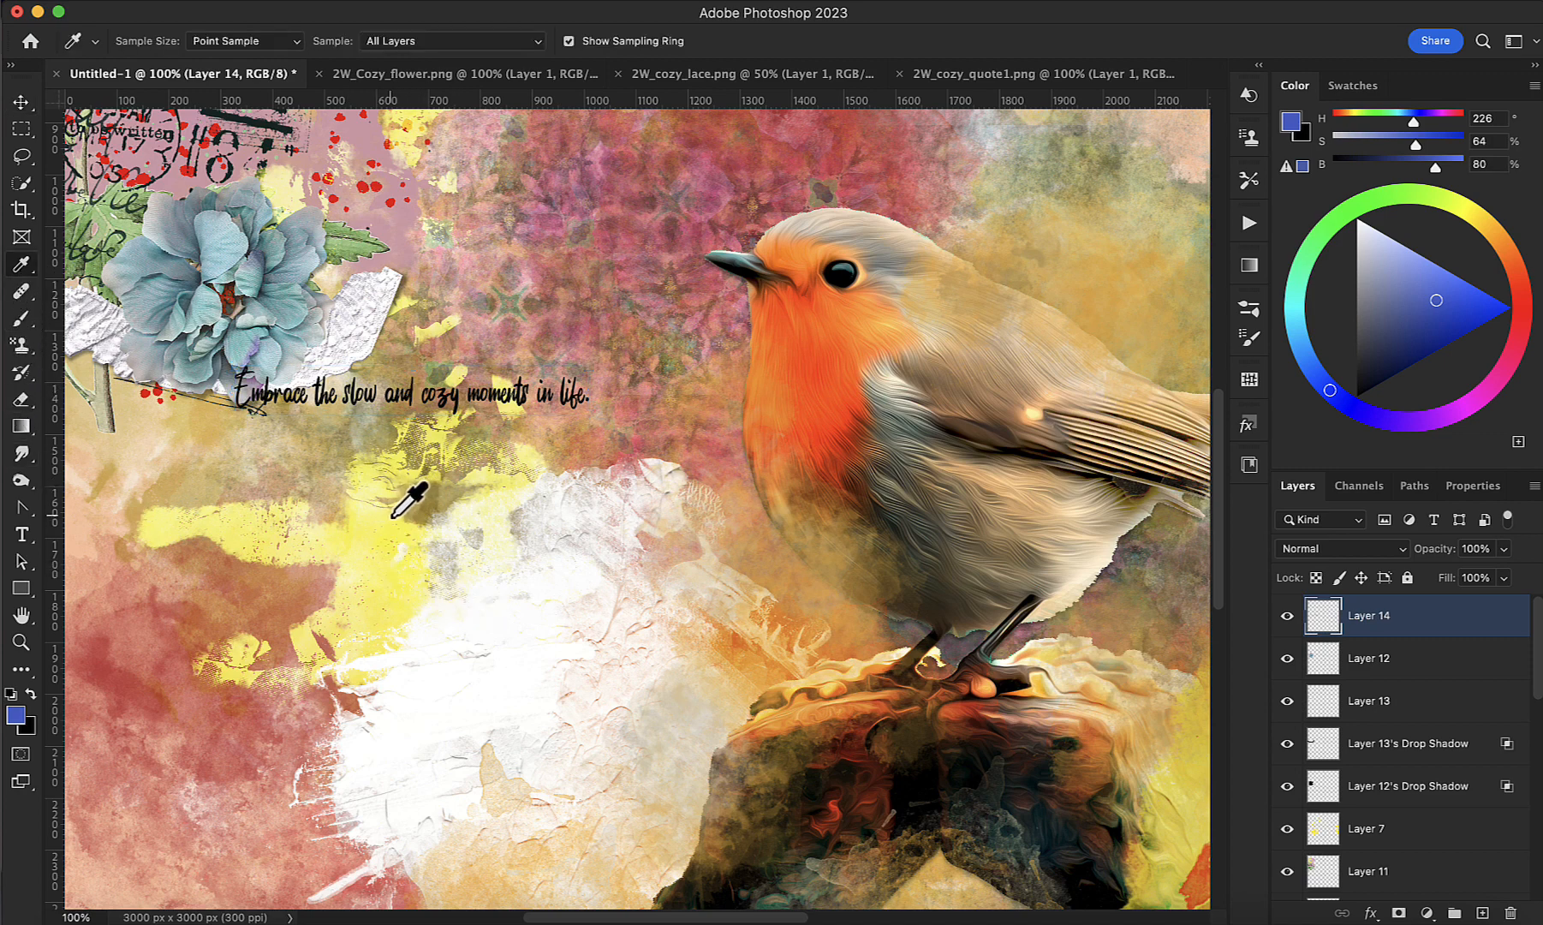
click(322, 479)
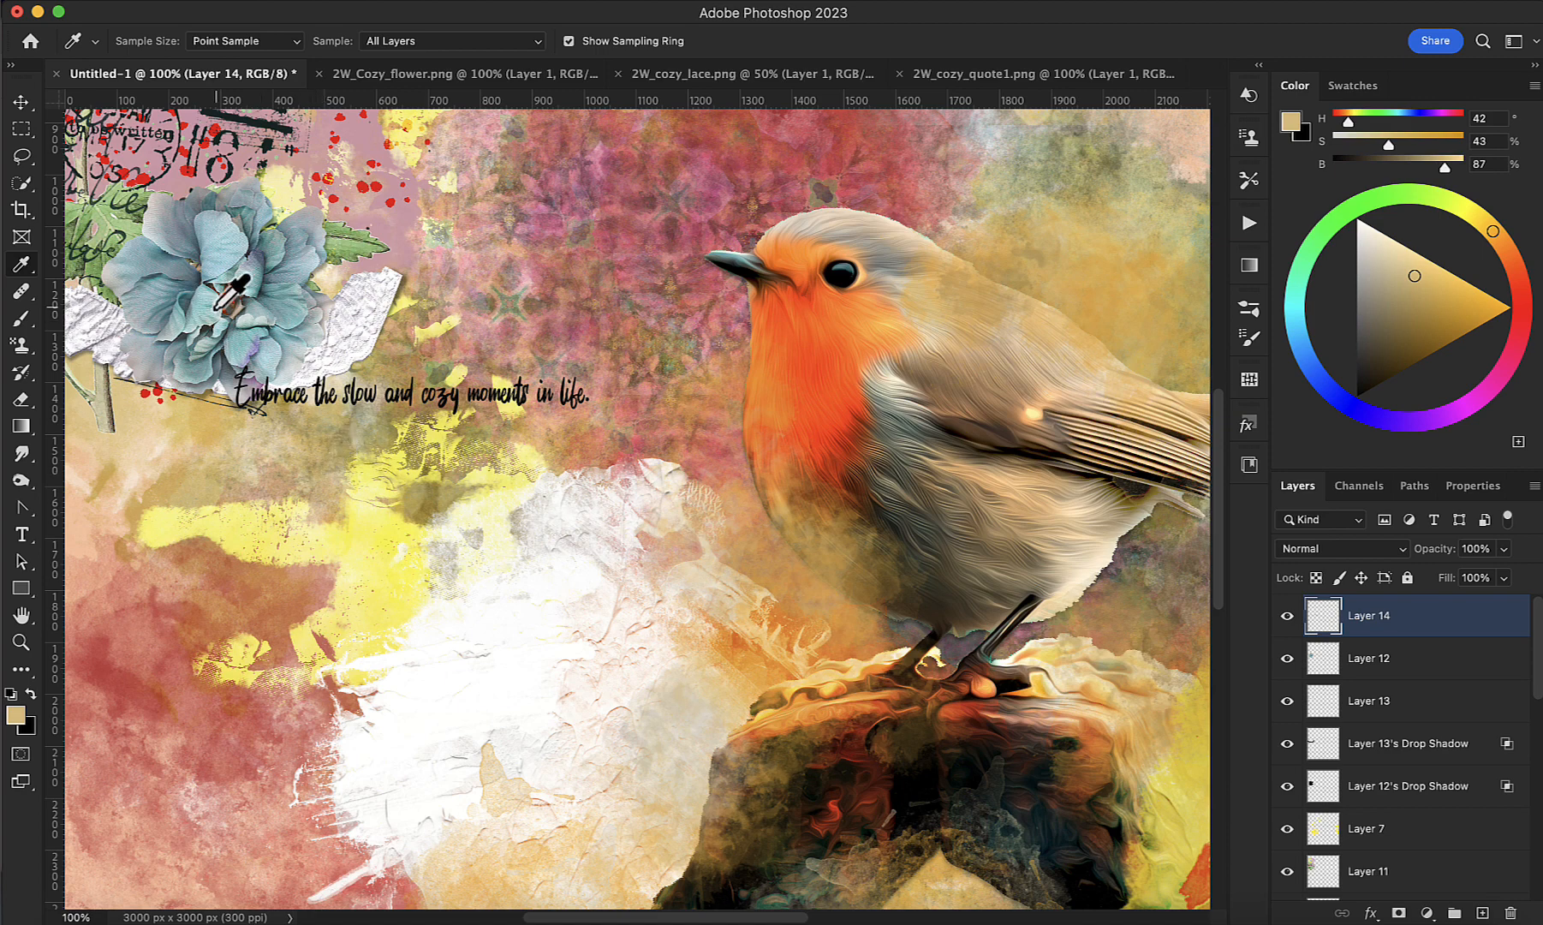
click(157, 463)
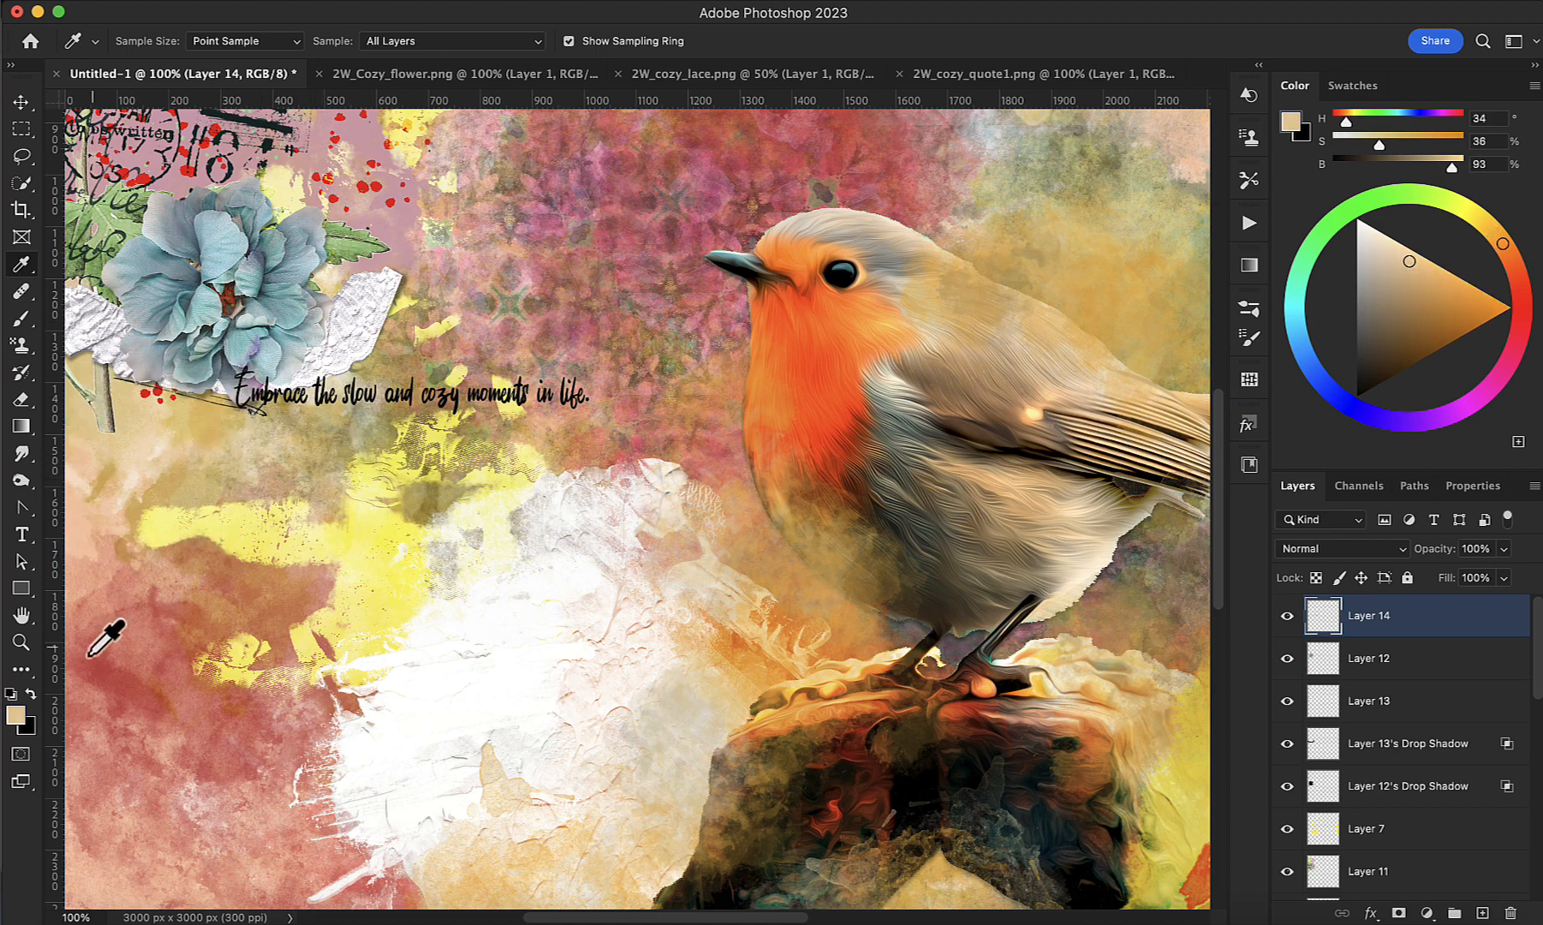
Step: Draw a beige rectangle about 712 × 95 px over the quote and place its layer directly beneath Layer 14
click(17, 591)
right_click(21, 591)
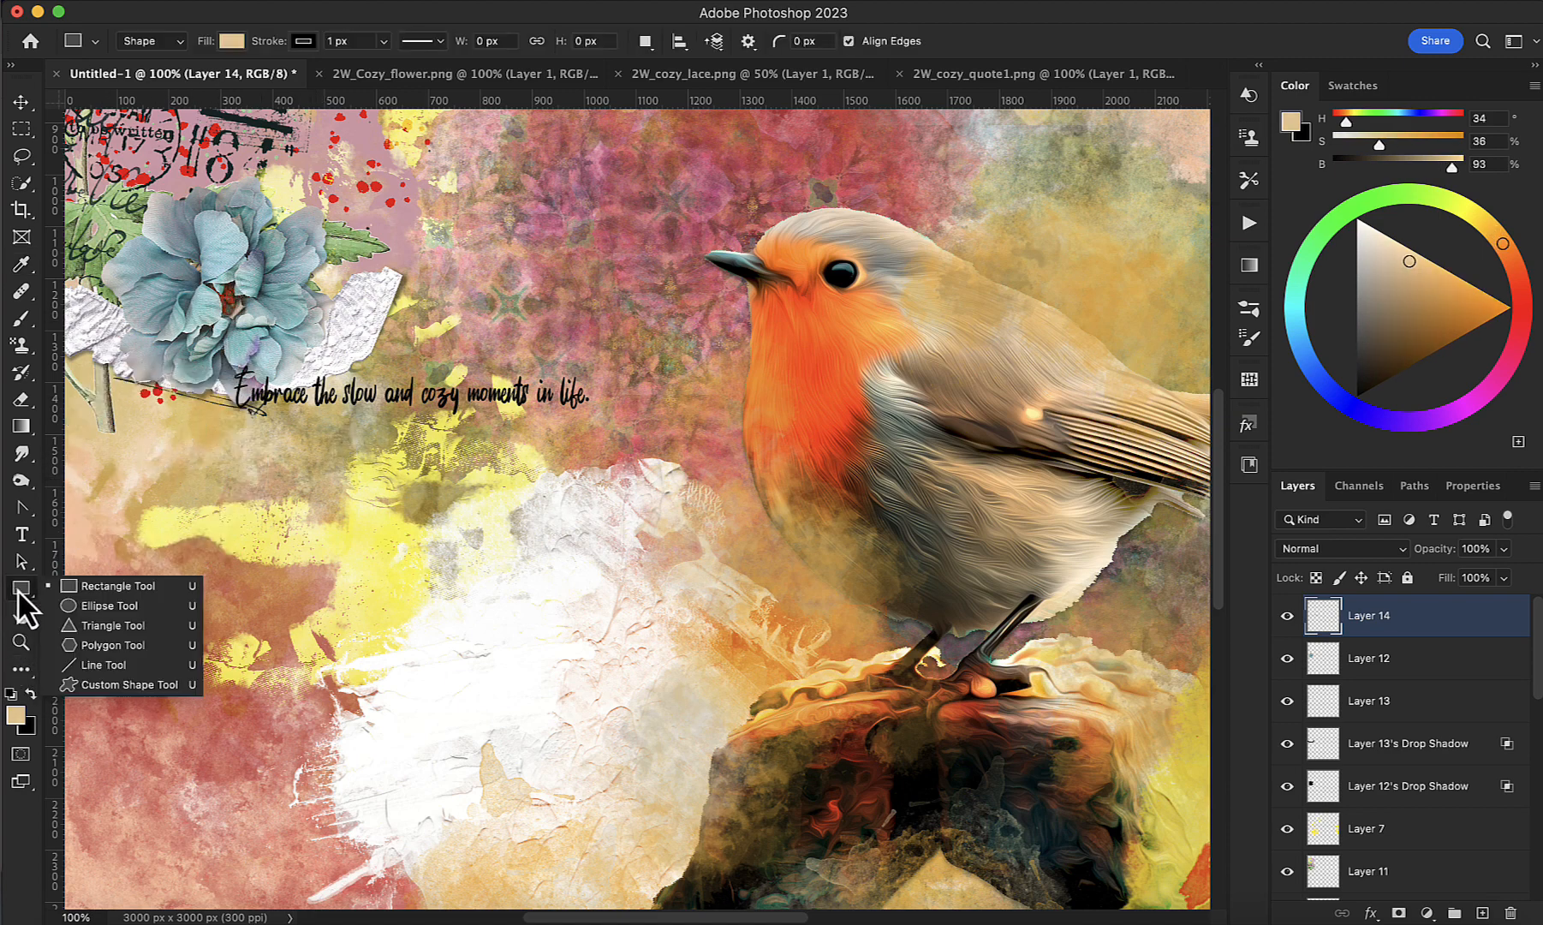
click(97, 591)
drag(225, 367, 596, 416)
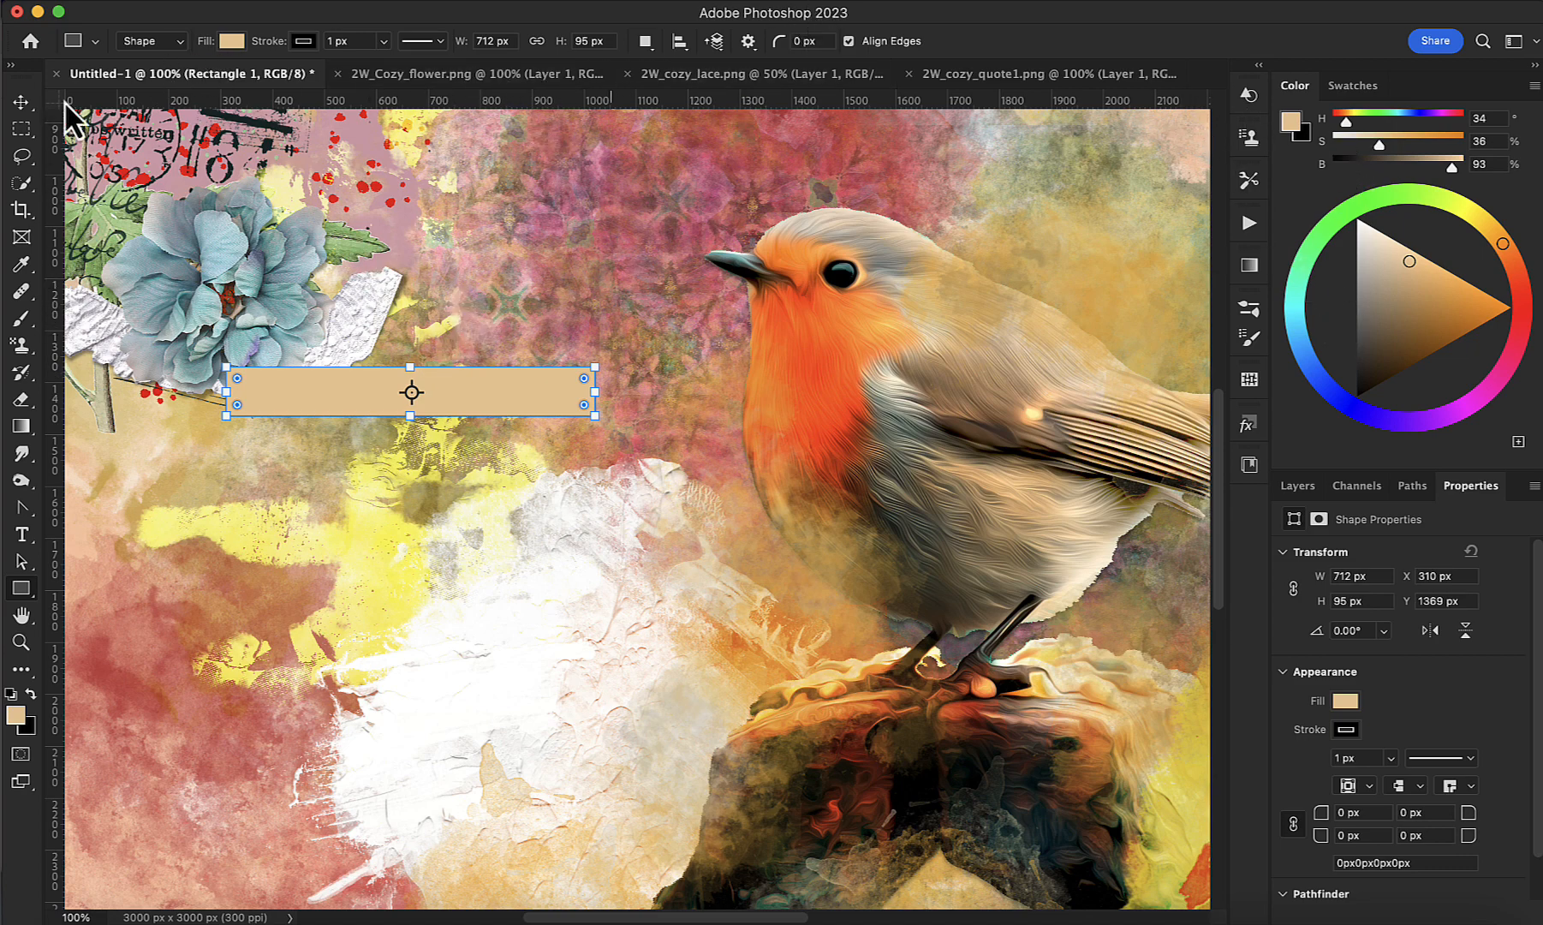
click(24, 103)
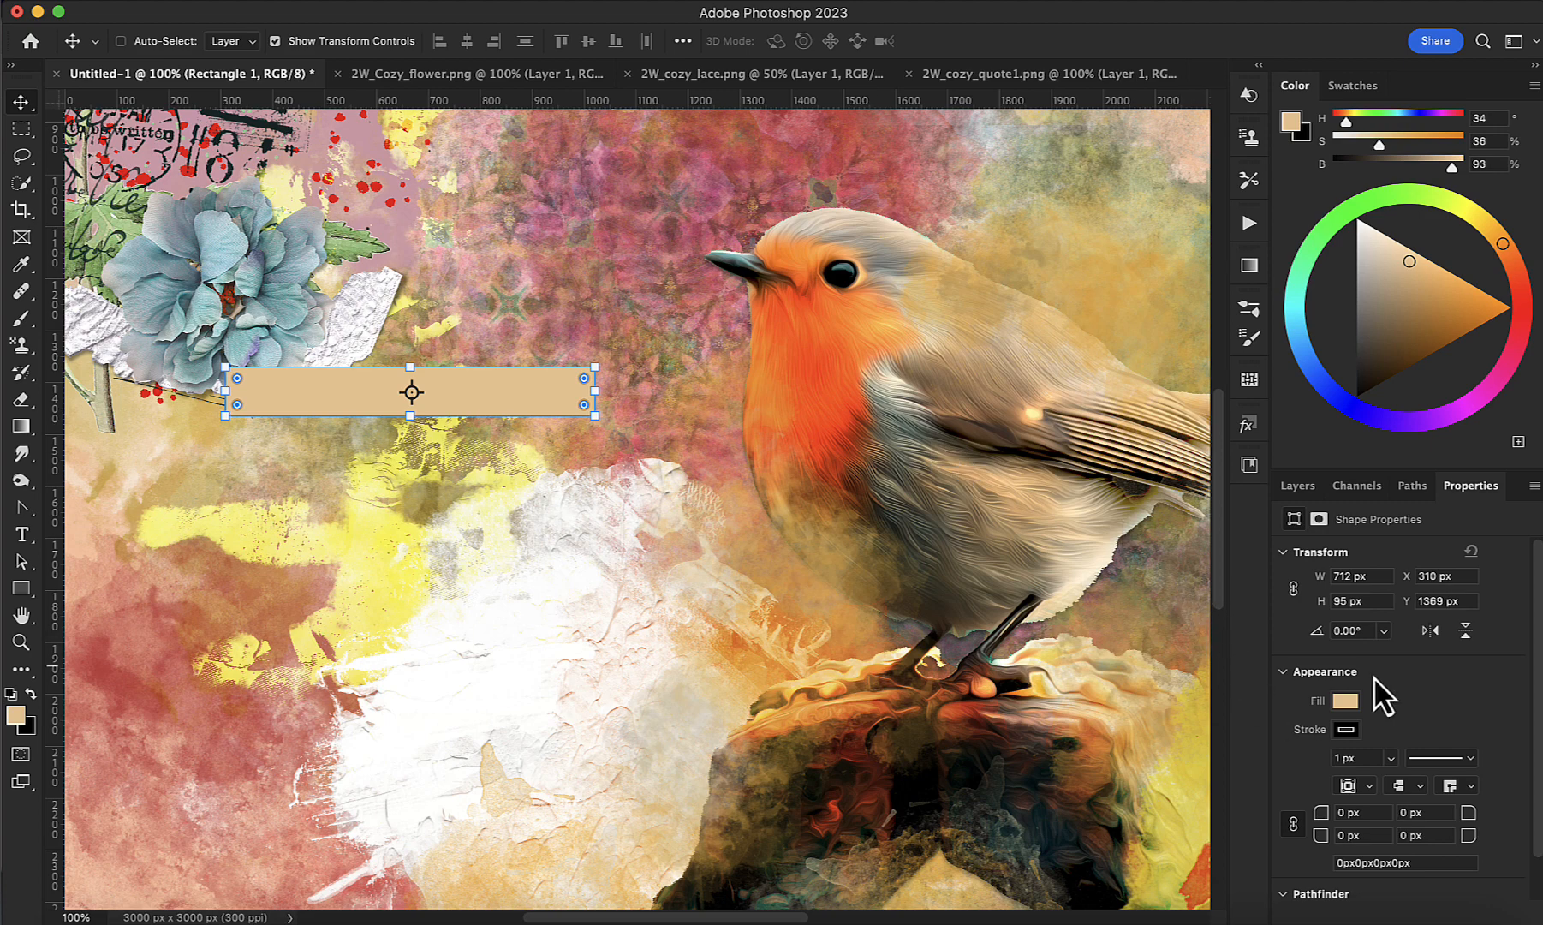
click(1297, 490)
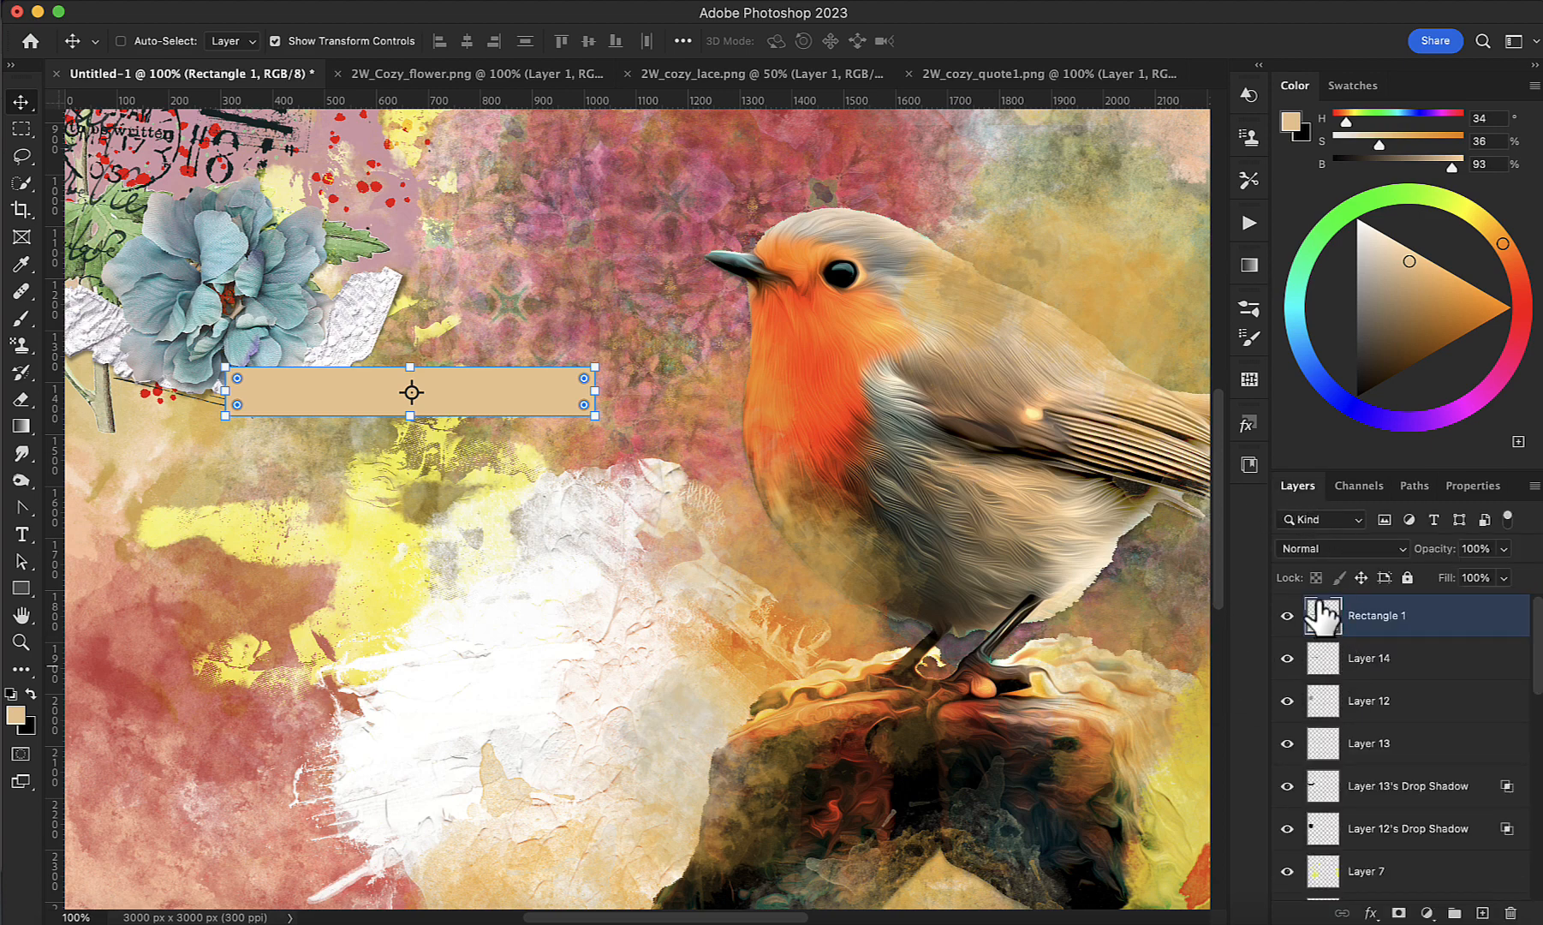
drag(1319, 620, 1358, 665)
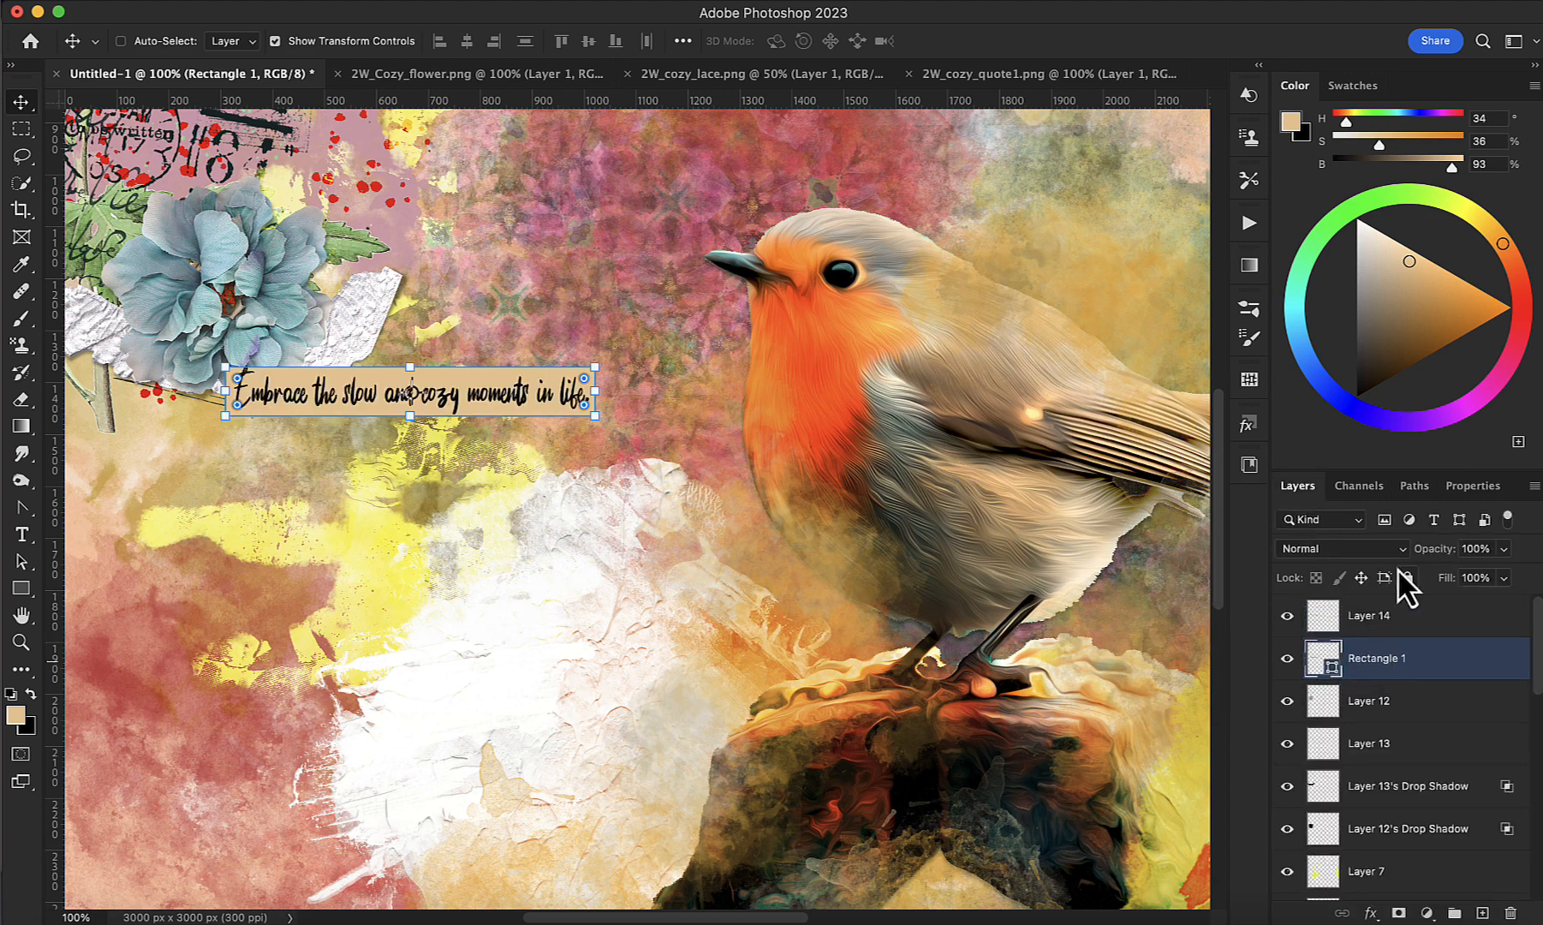
Step: Remove the stroke from the beige rectangle behind the quote
click(1460, 488)
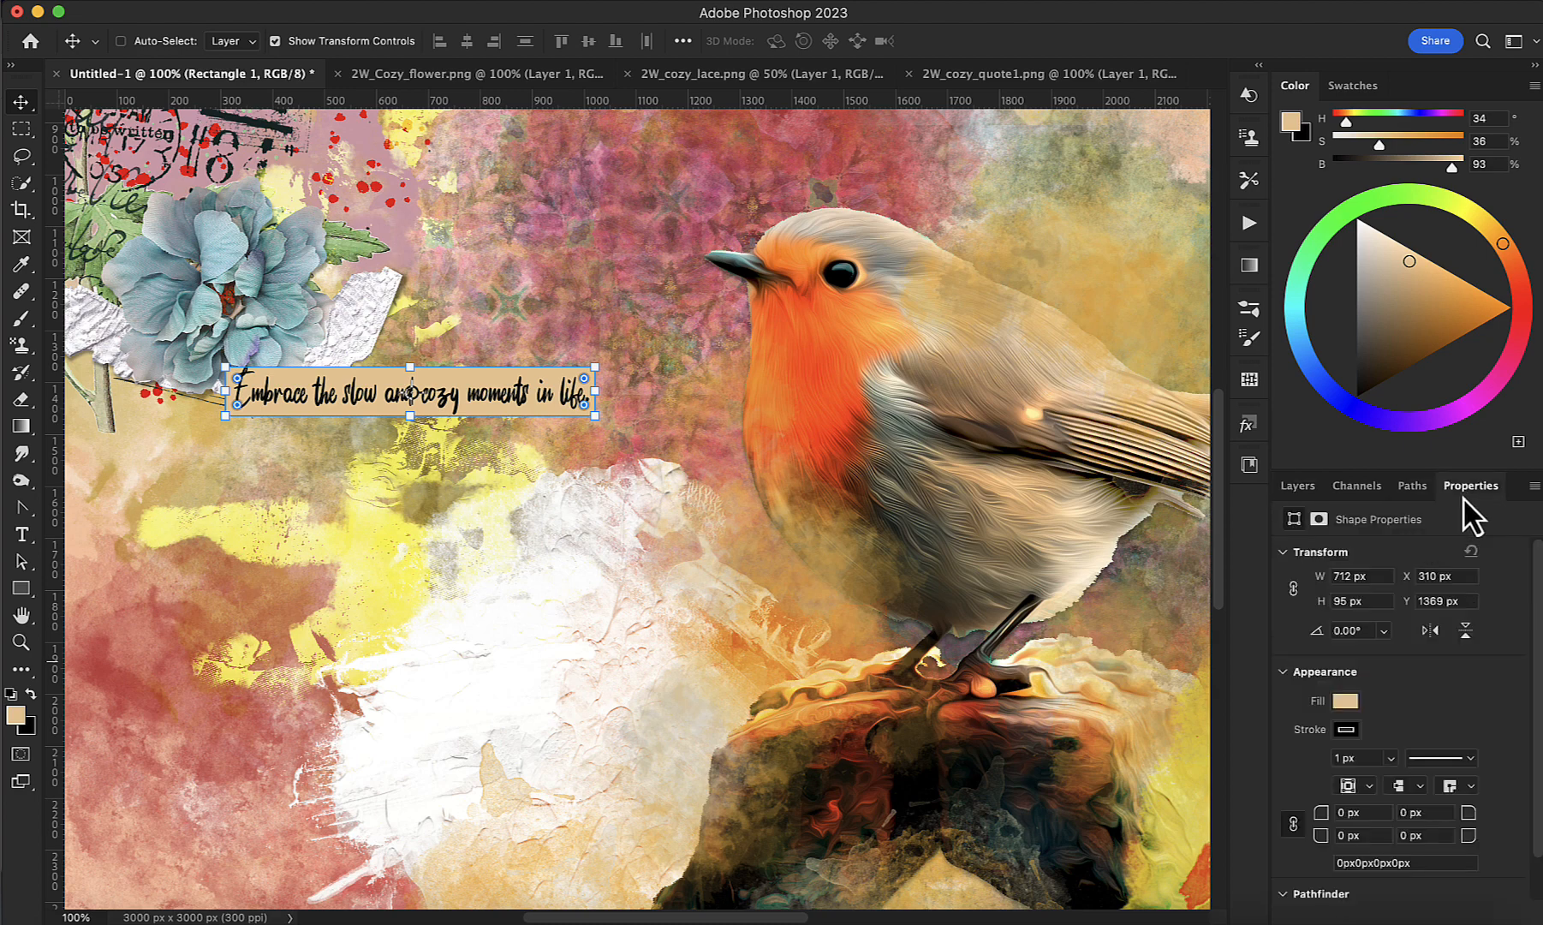
click(1343, 730)
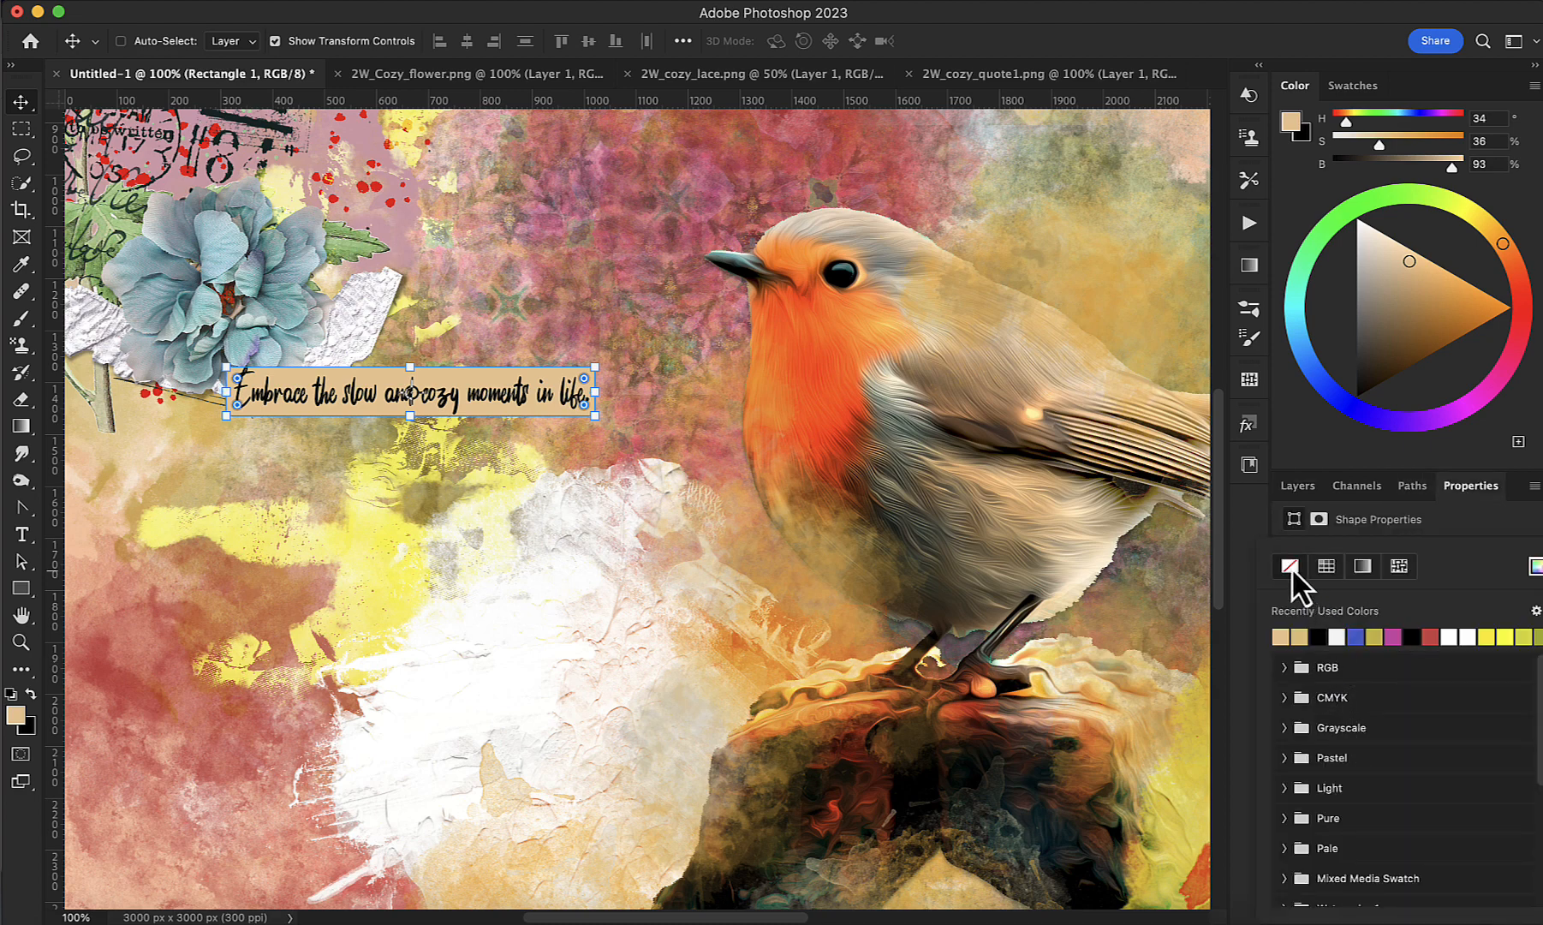
click(1414, 488)
click(1414, 488)
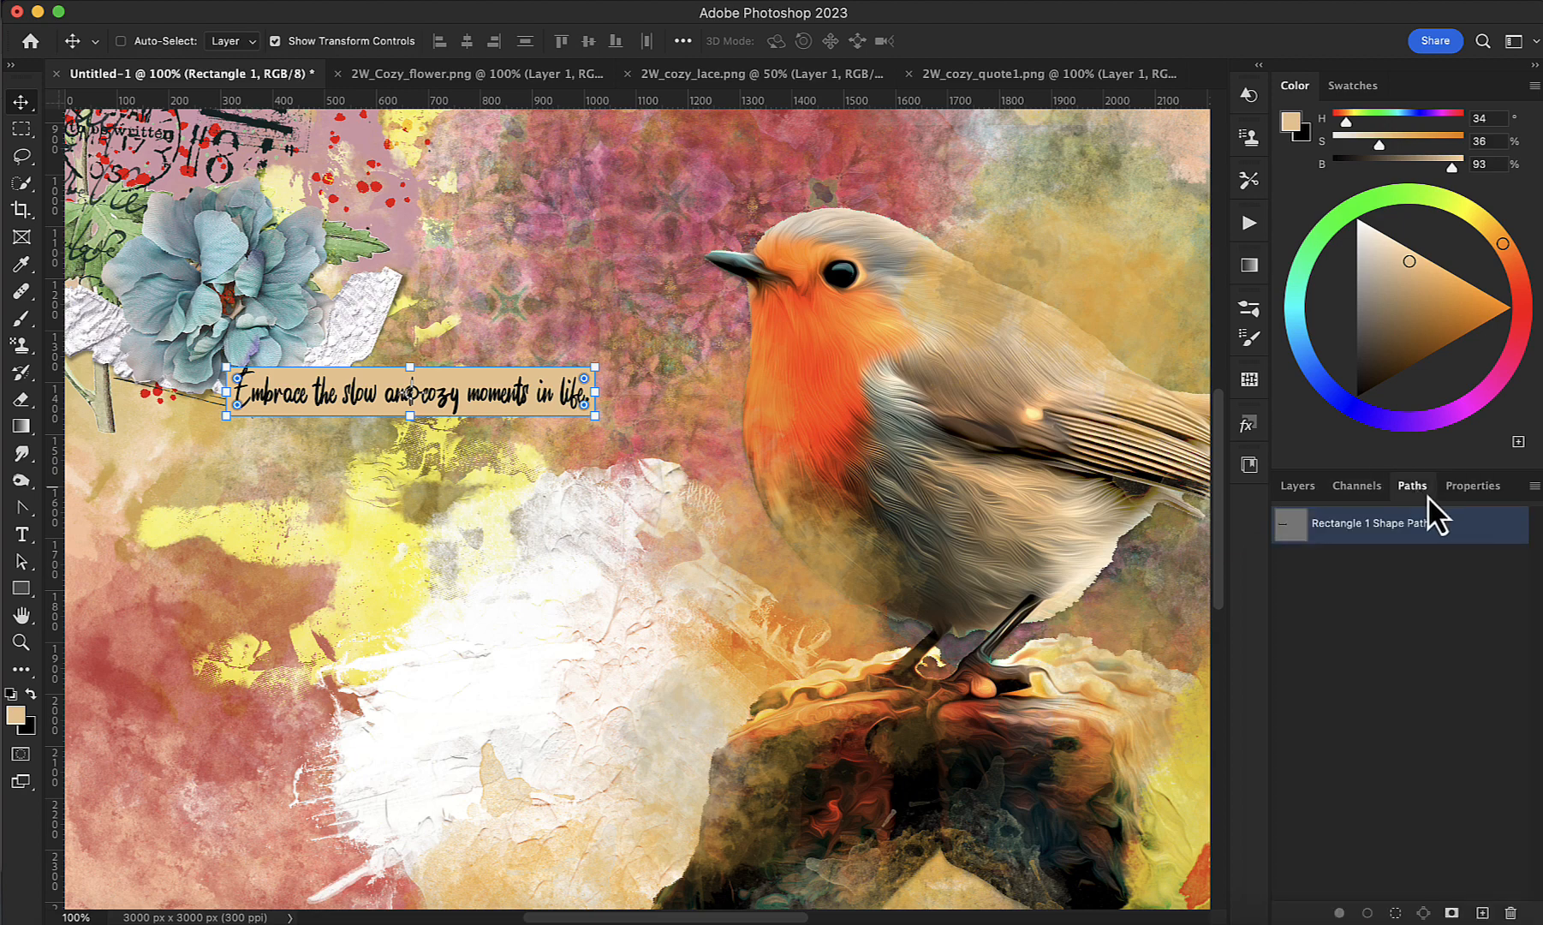
click(1462, 488)
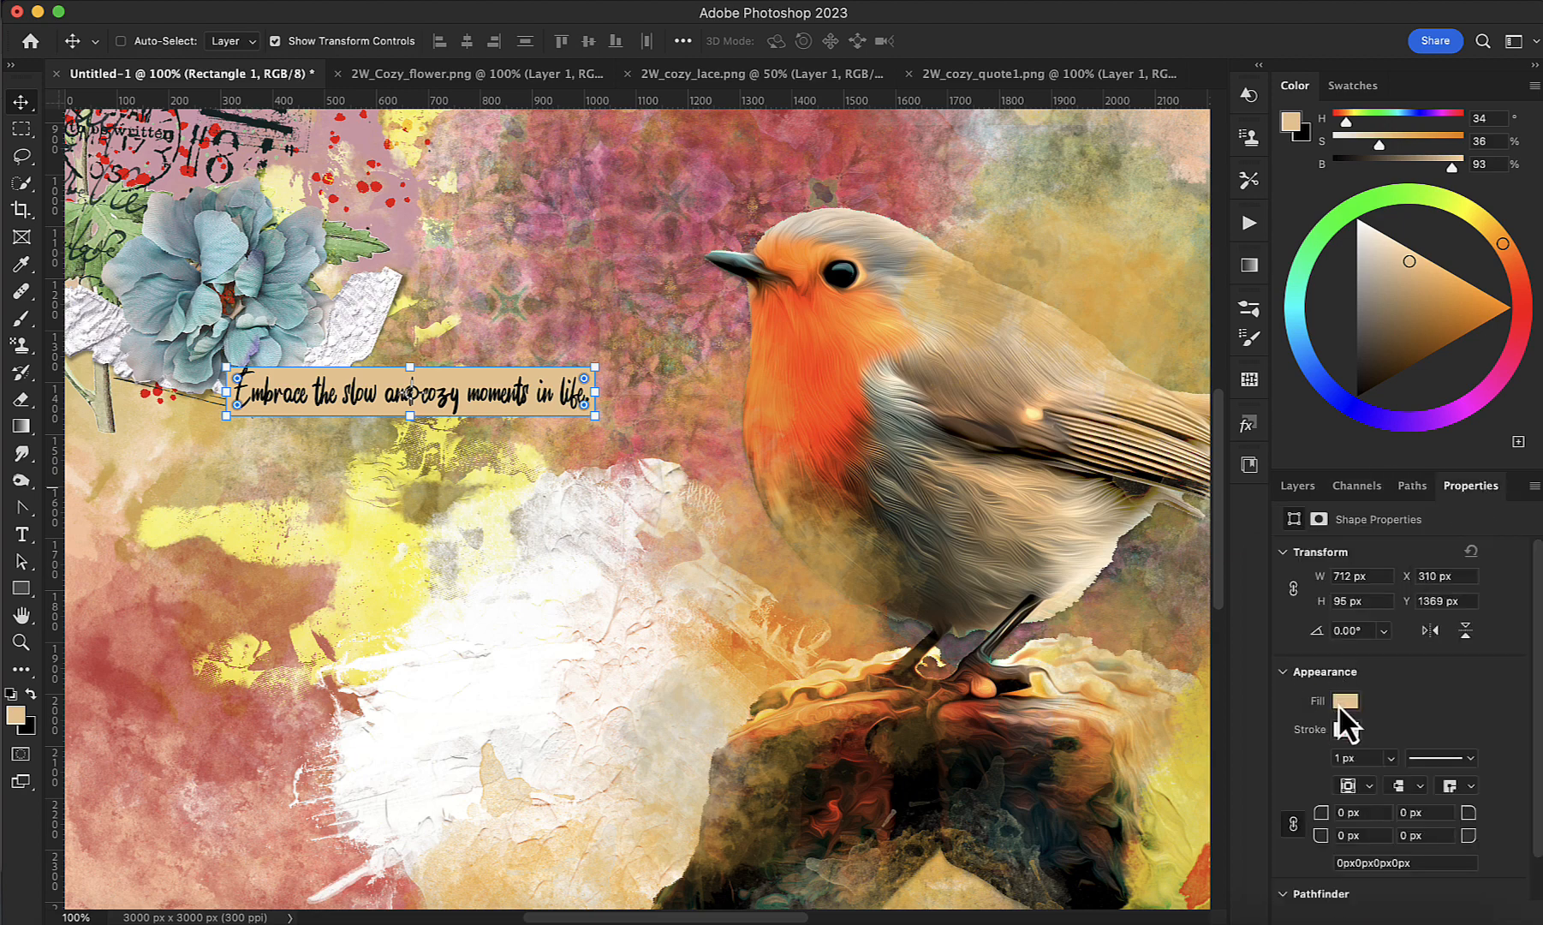
click(1300, 486)
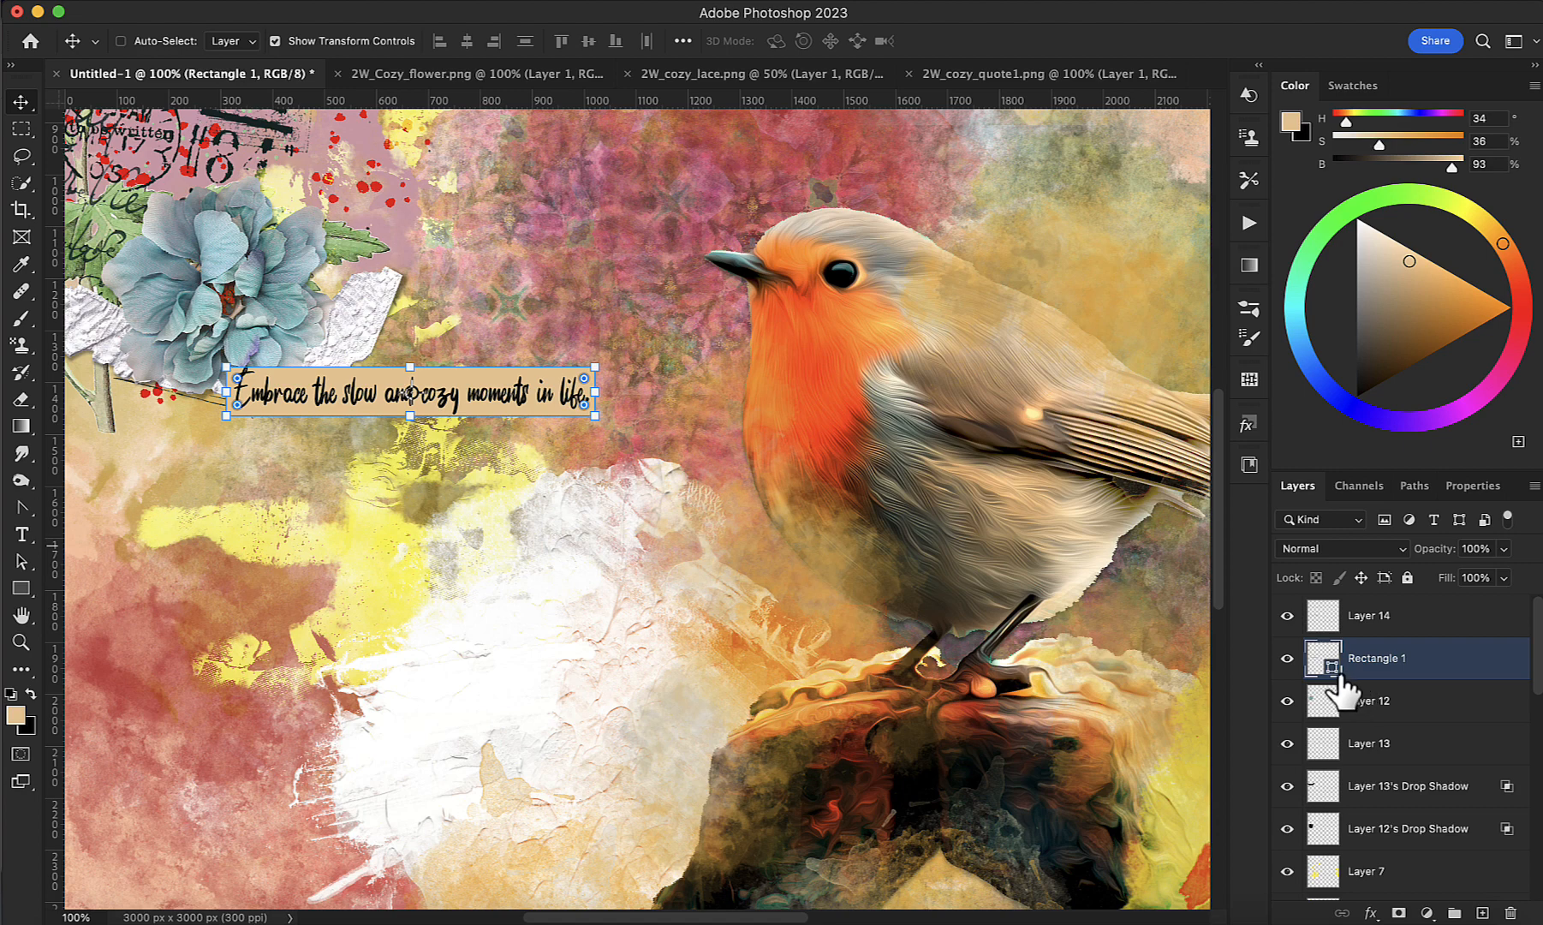
Step: Apply the 2W_textstyle_text8 style from the 2W_textstyle1 set to the quote on Layer 14
click(1400, 633)
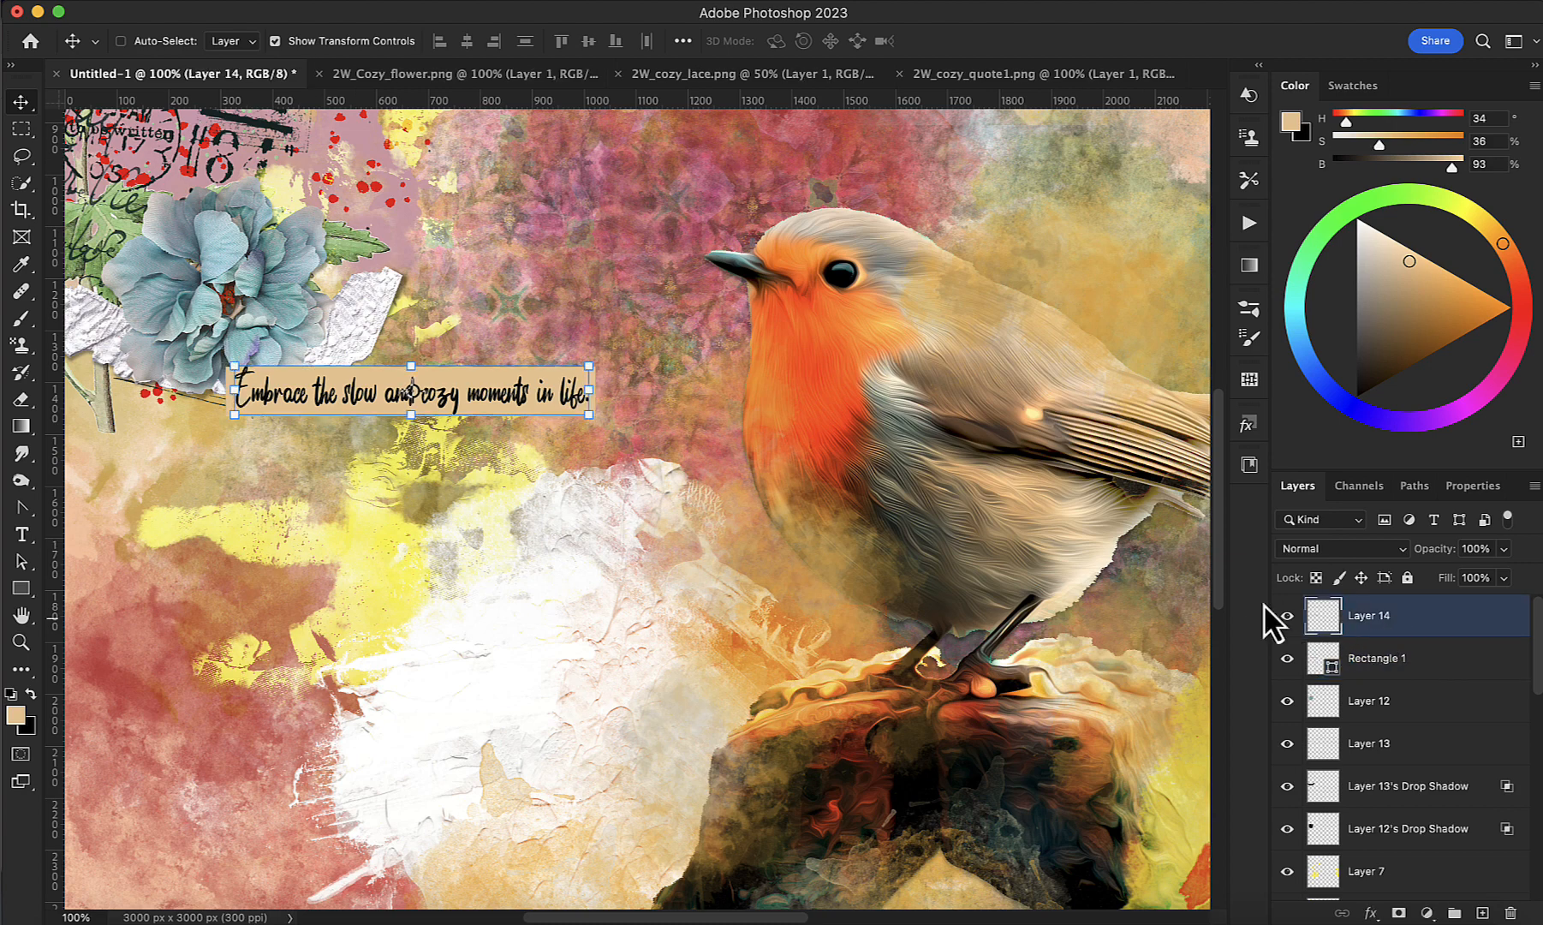
click(1249, 426)
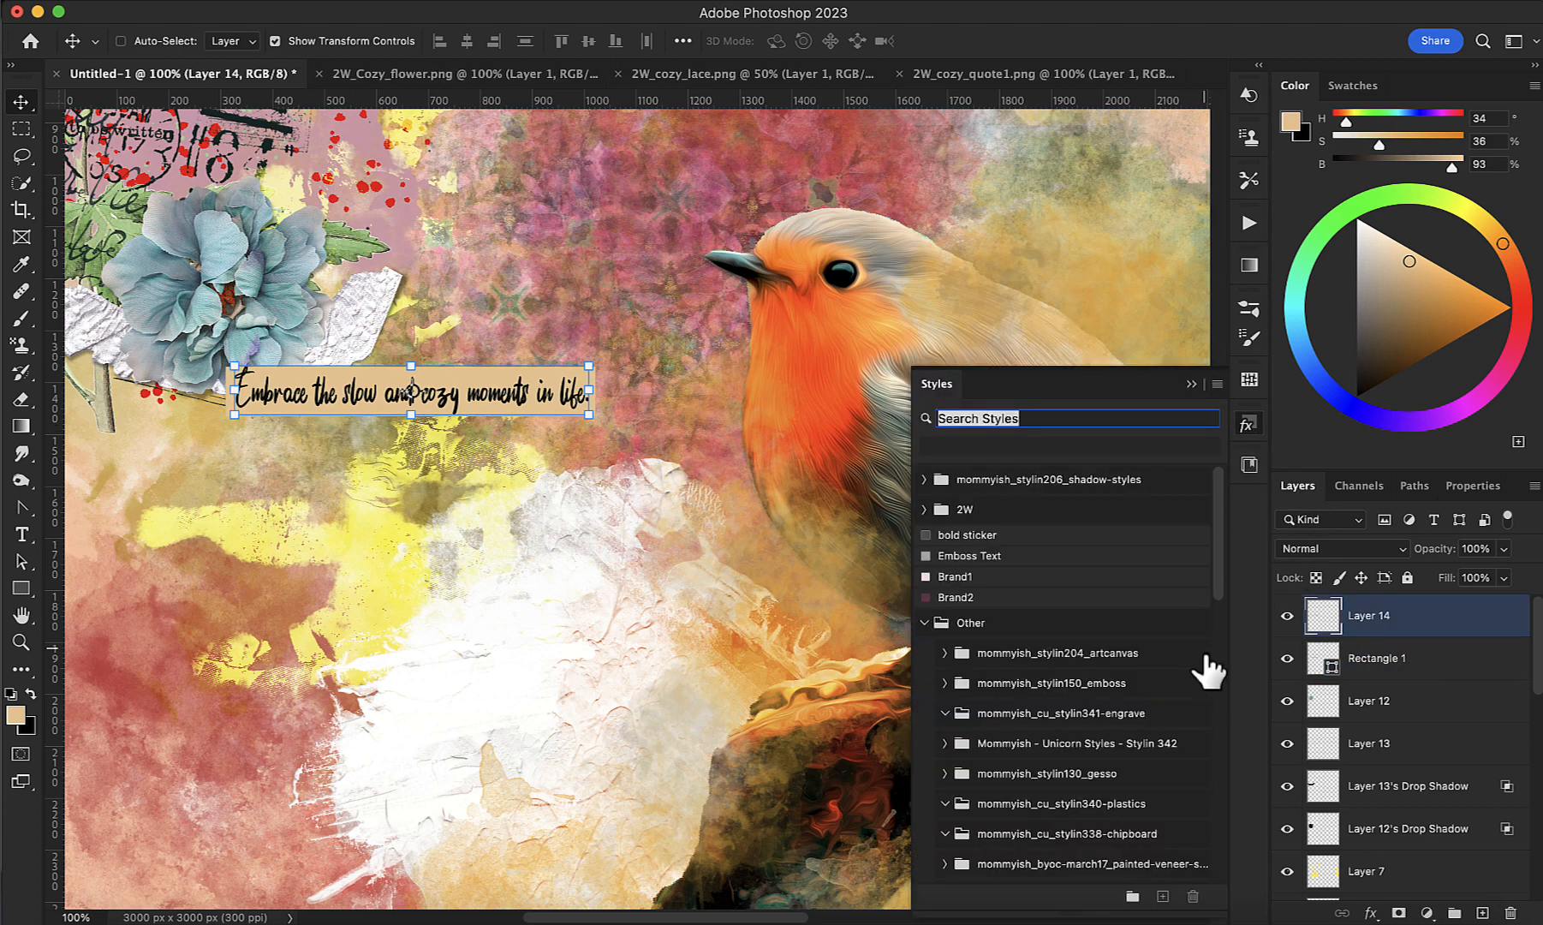
click(924, 623)
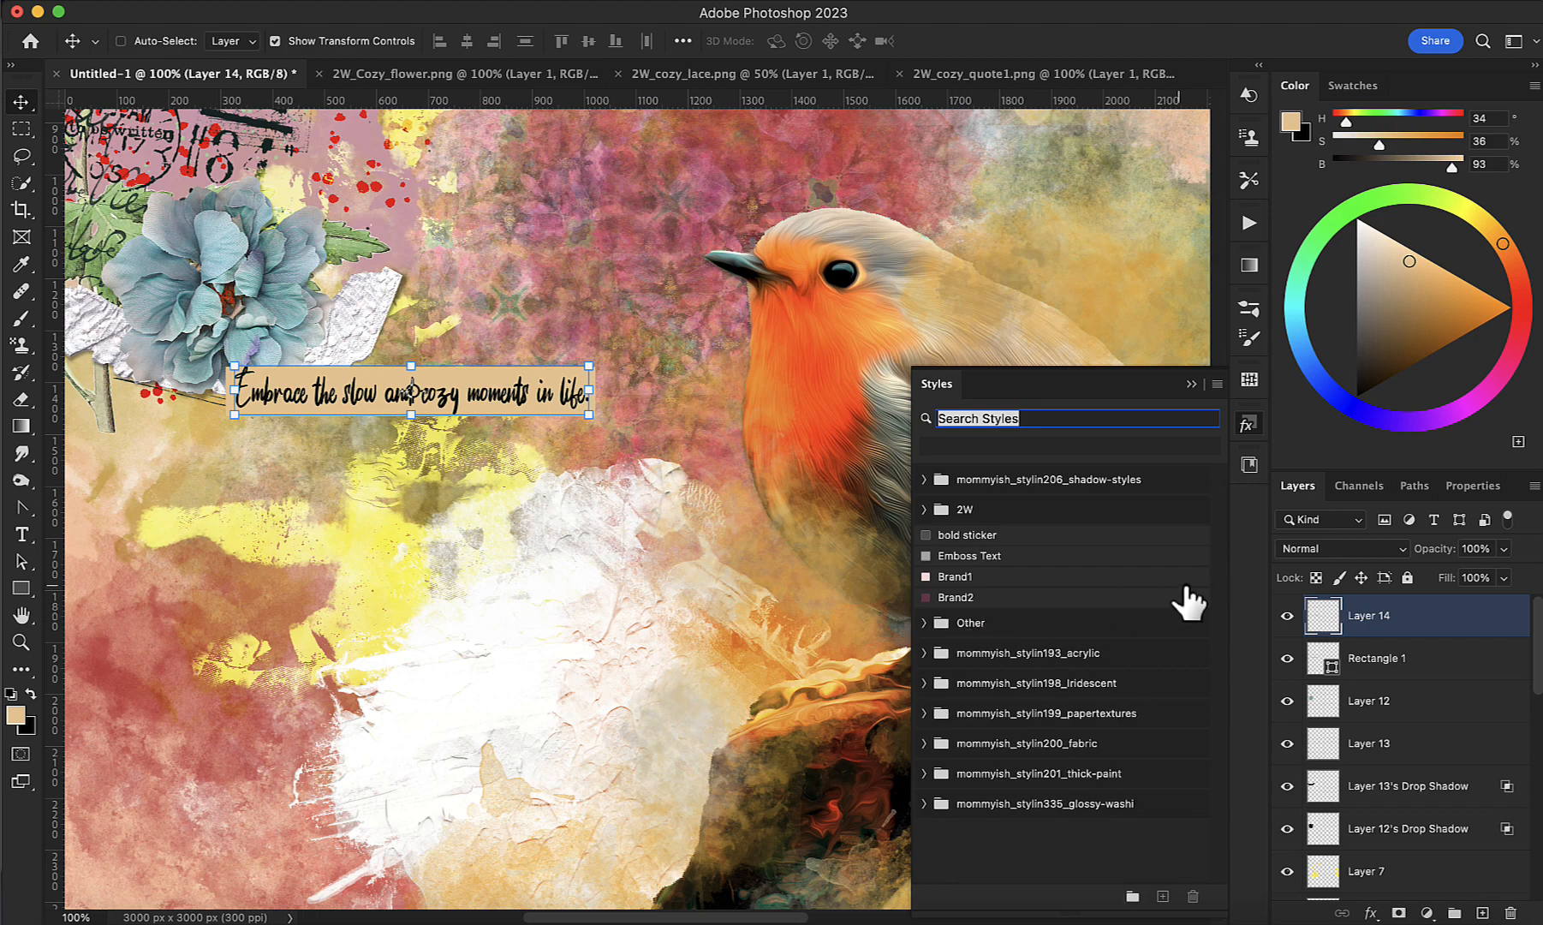
click(923, 510)
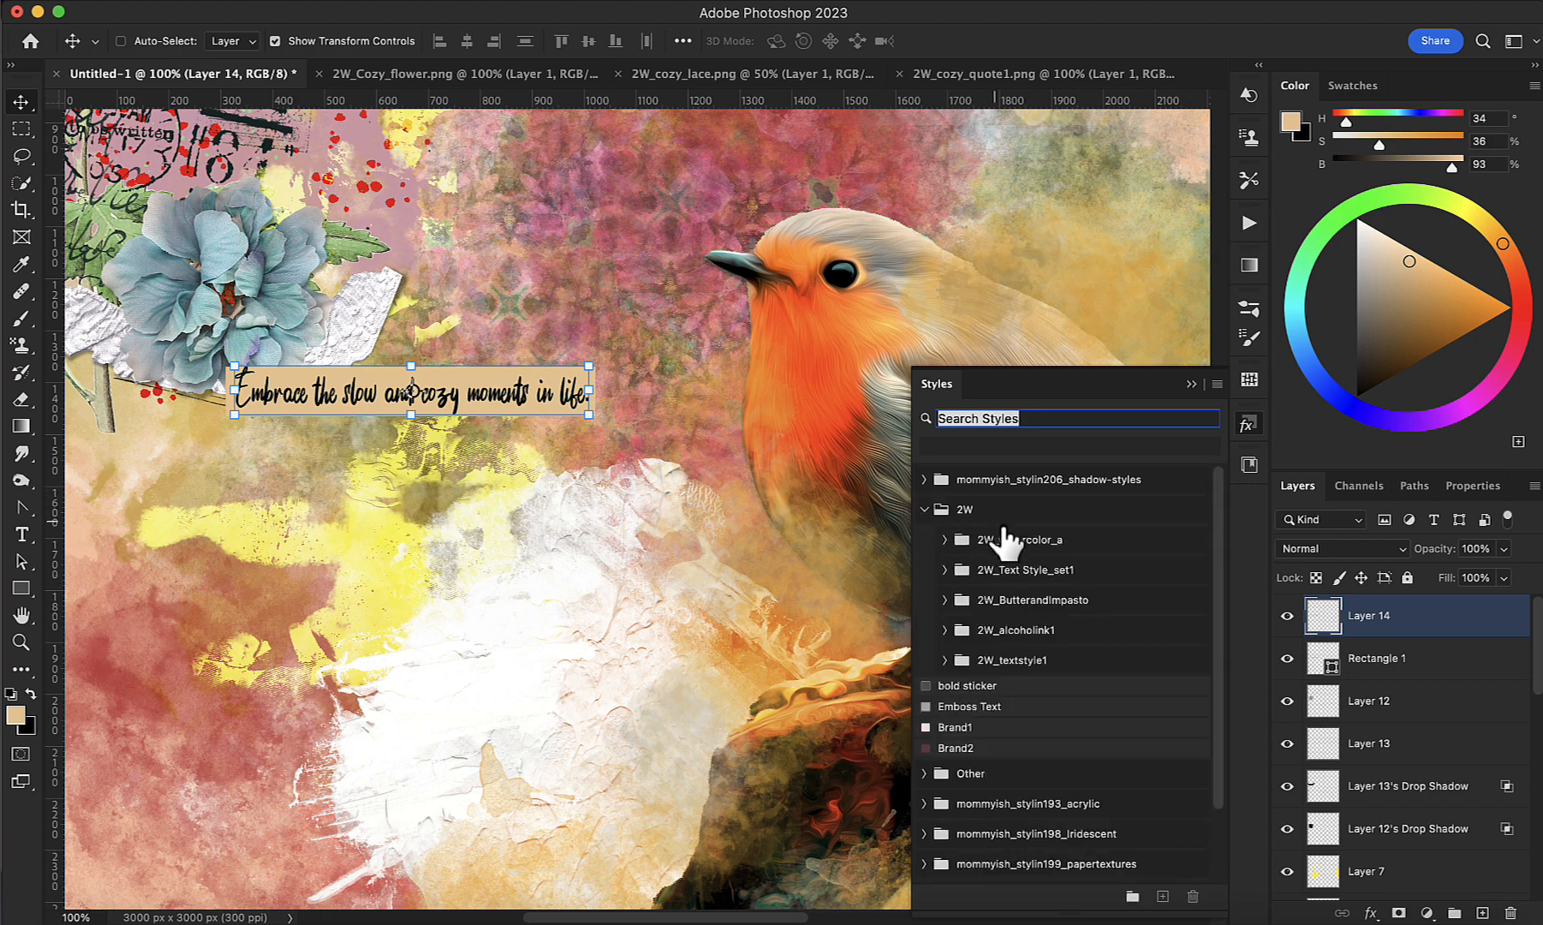
click(973, 661)
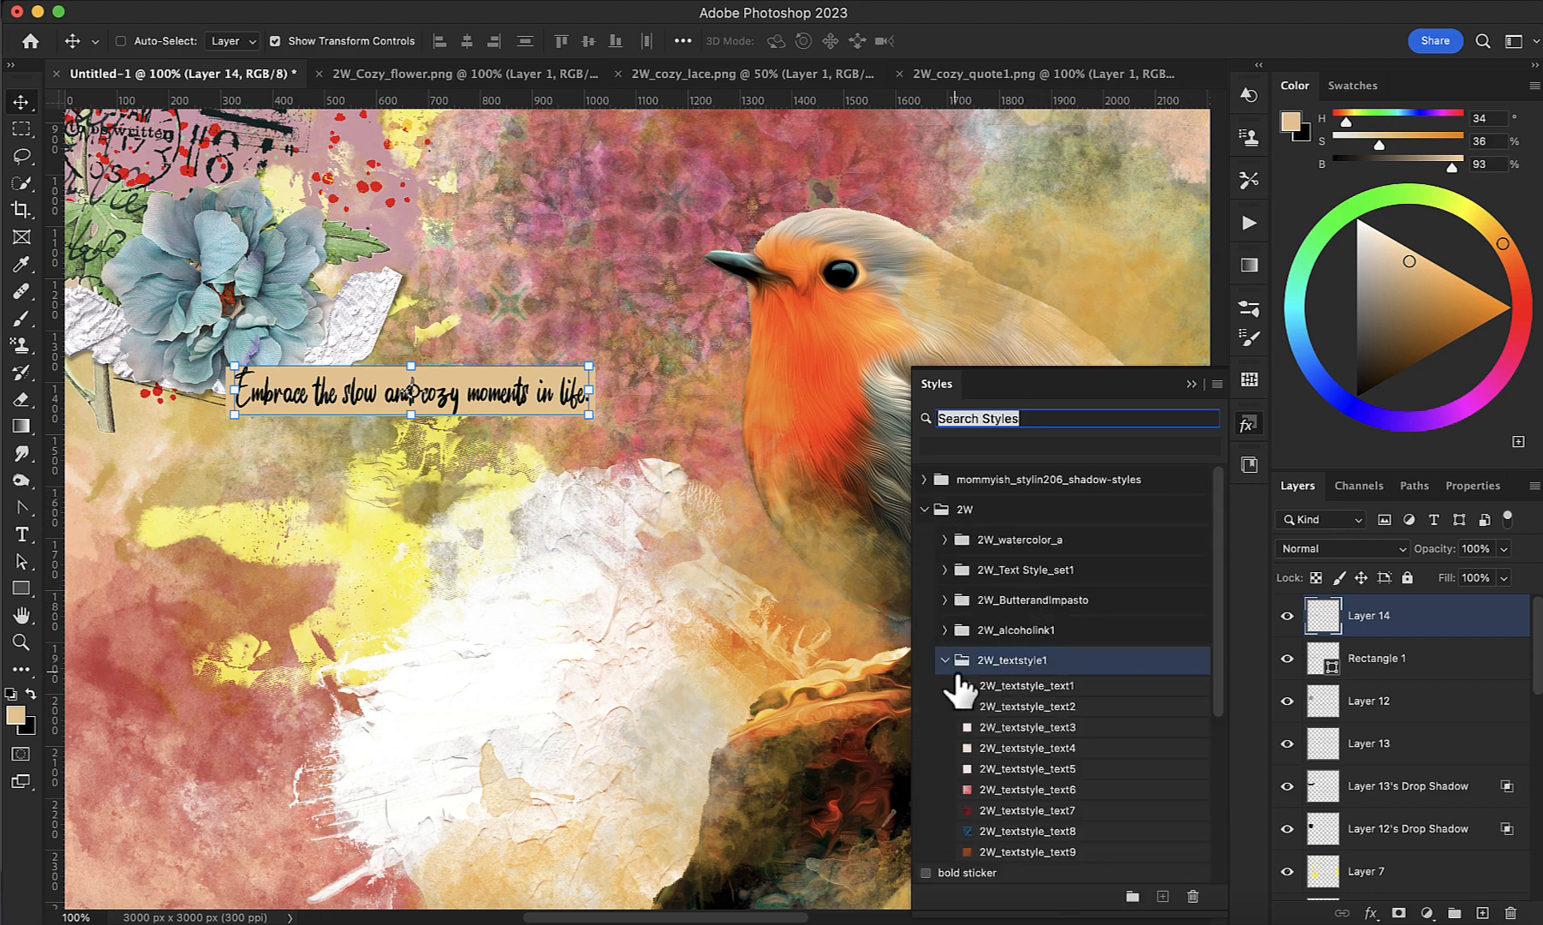
click(1000, 831)
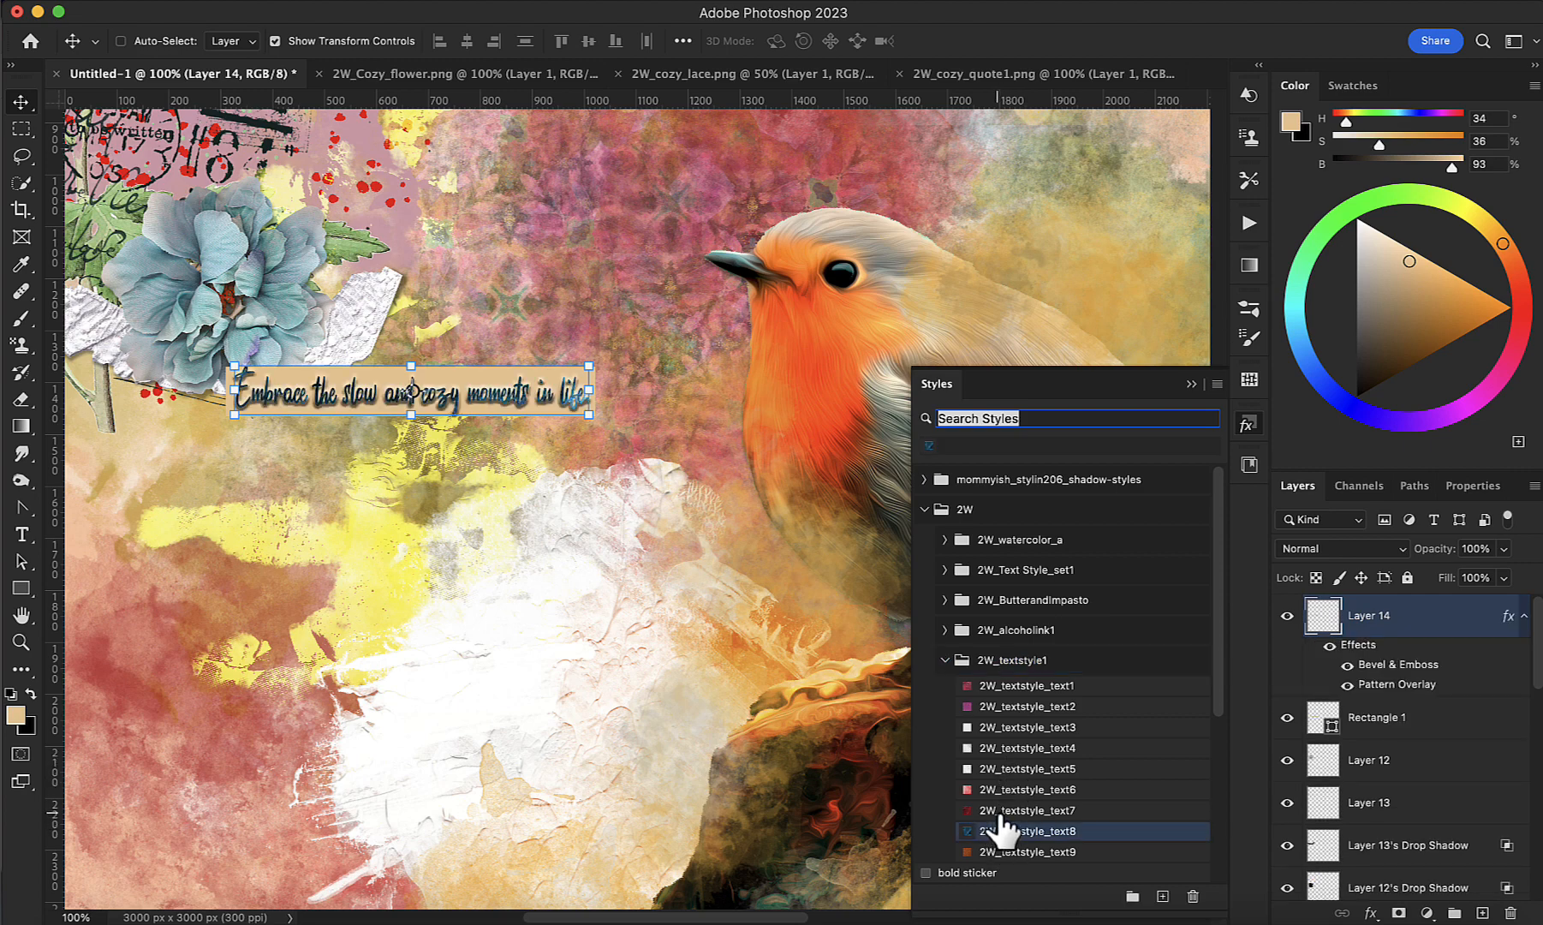
click(1192, 384)
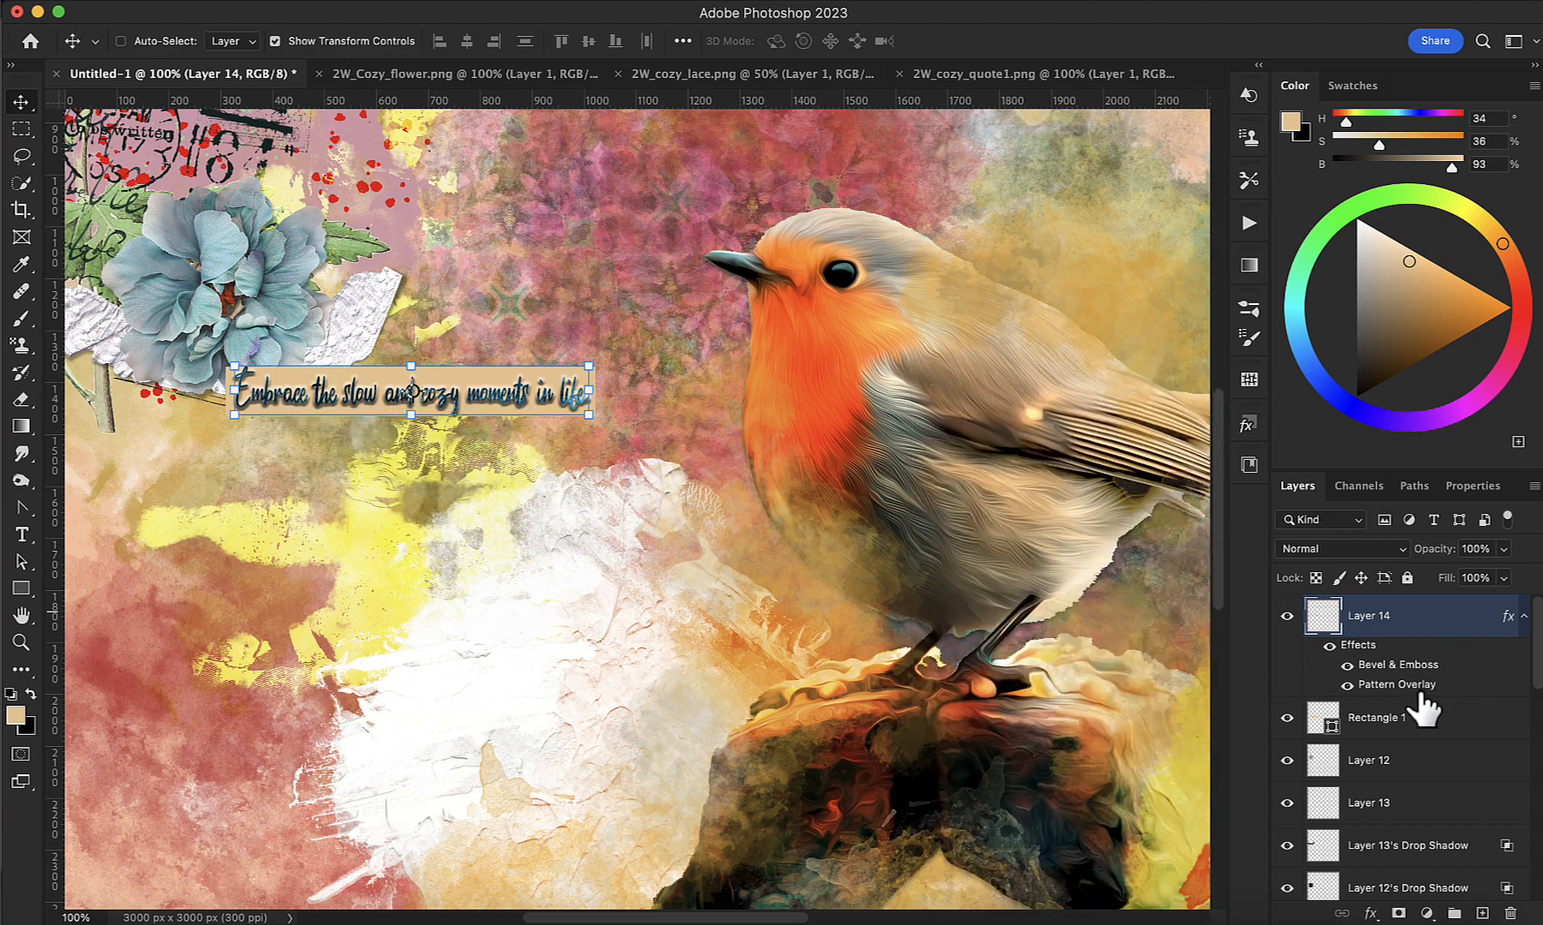
Step: Rename the rectangle layer as paper and add a black Multiply drop shadow with 81% opacity, 6 px distance, 4% spread and 6 px size
click(1422, 724)
double_click(1394, 724)
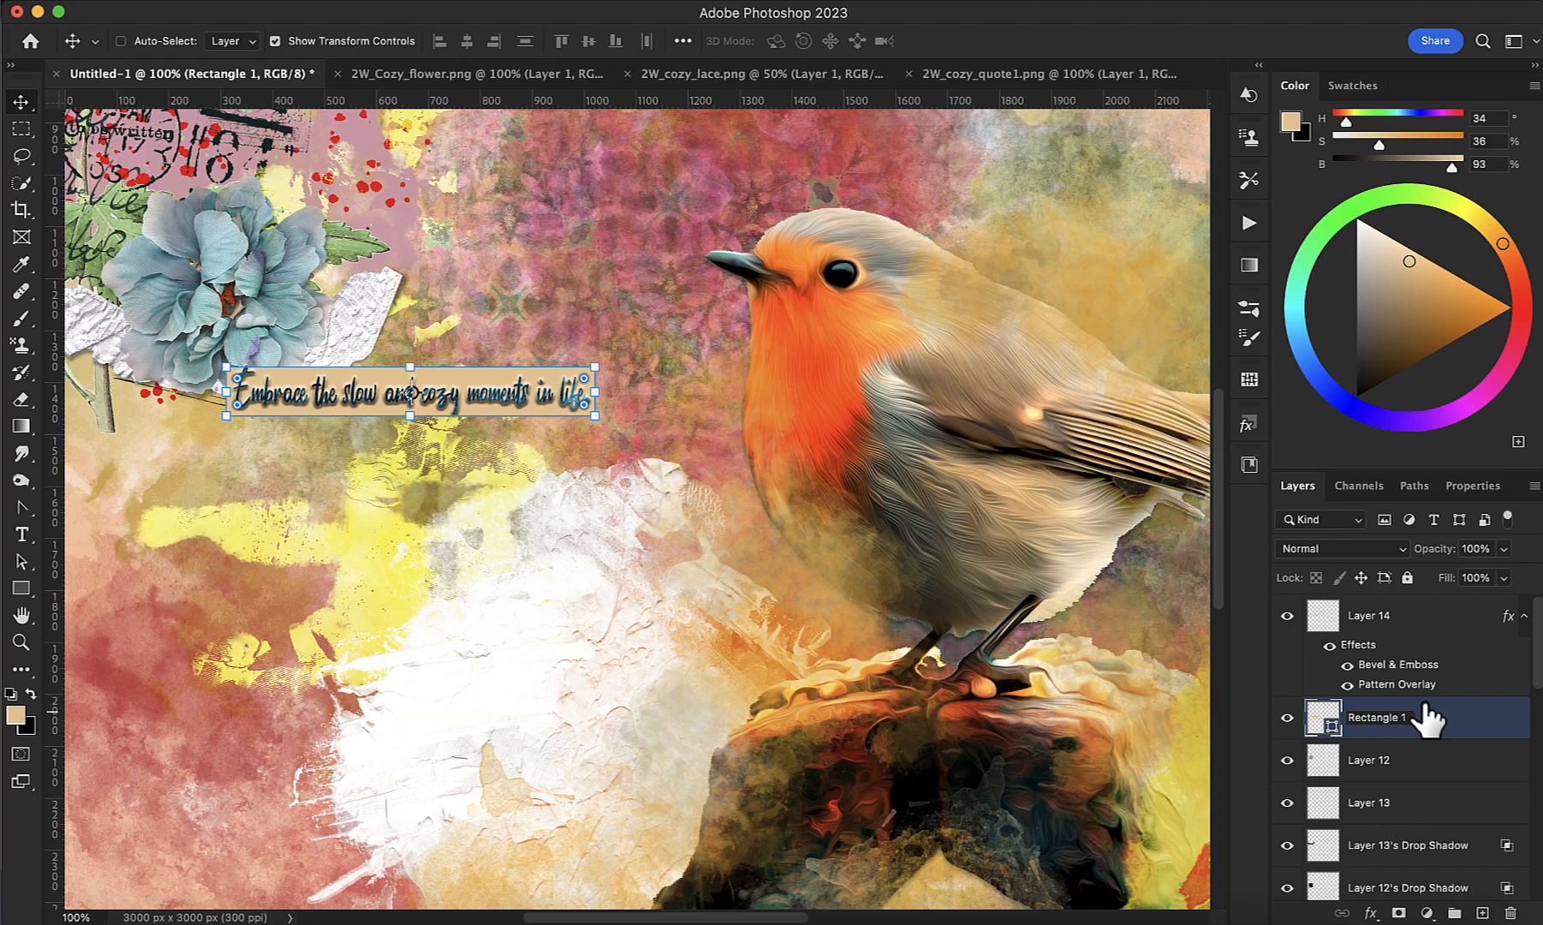
double_click(1425, 708)
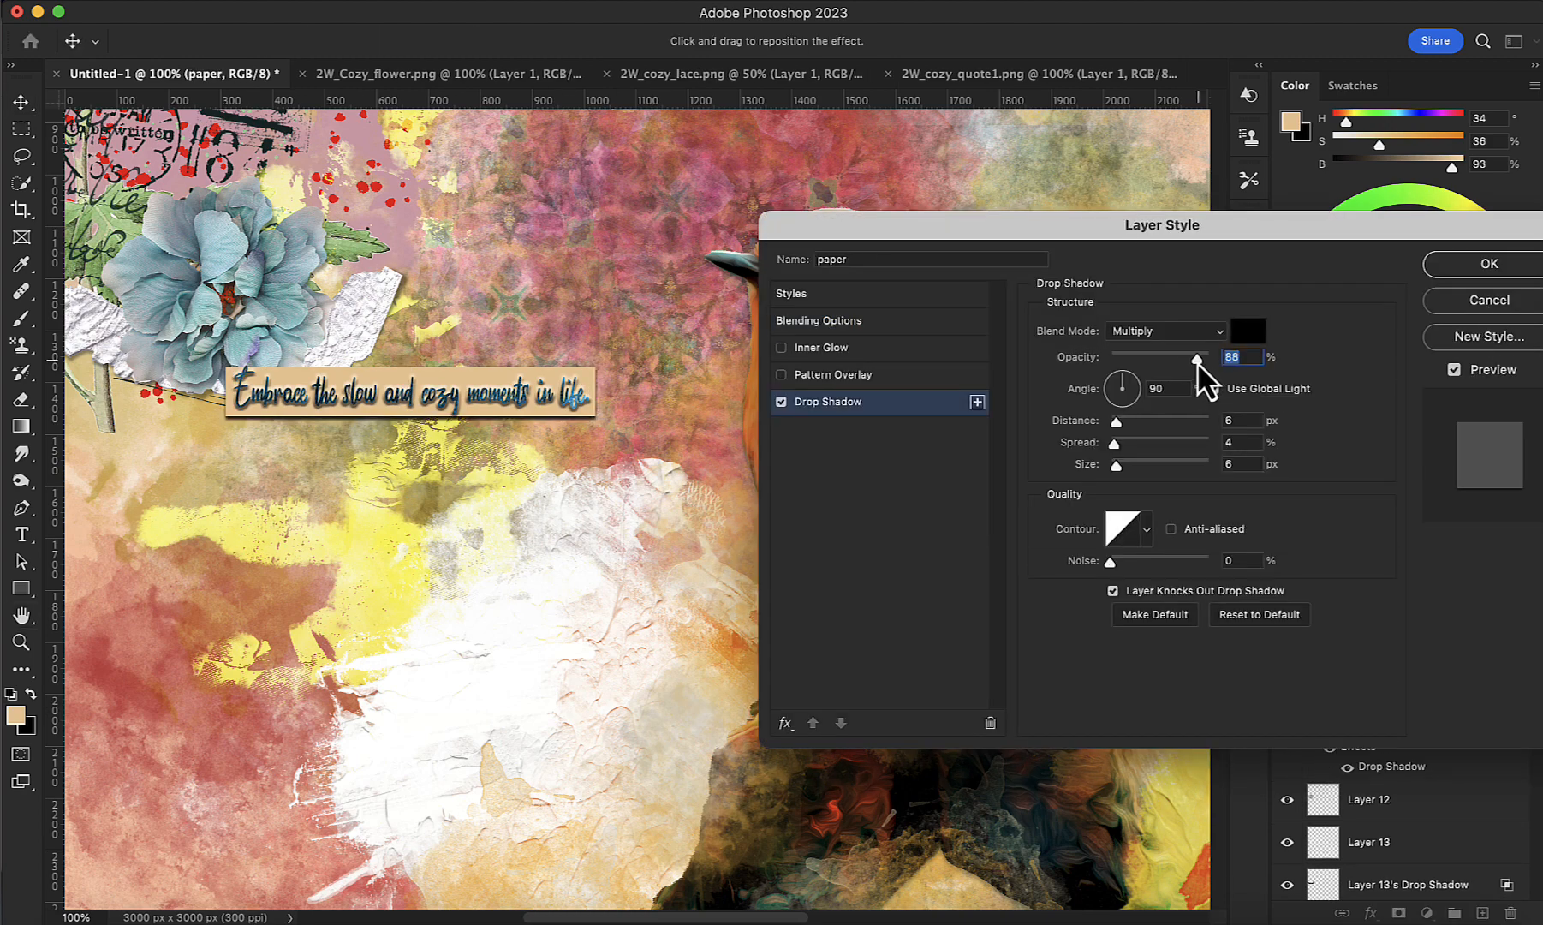
click(1435, 275)
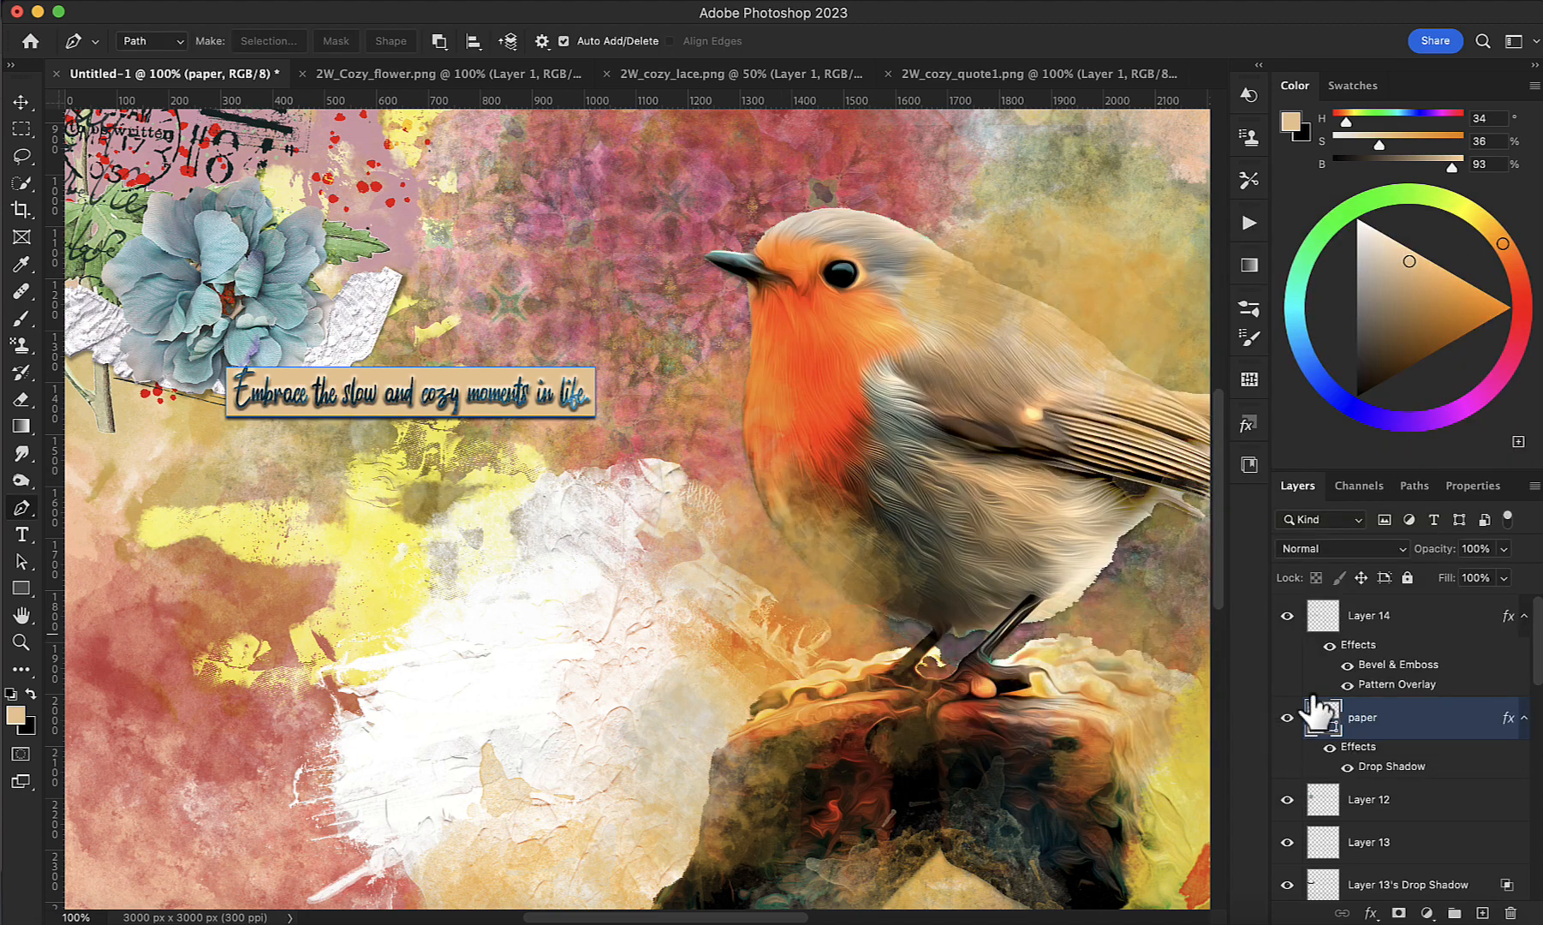
Step: Separate the paper layer's drop shadow into its own layer and select that shadow layer
right_click(1426, 768)
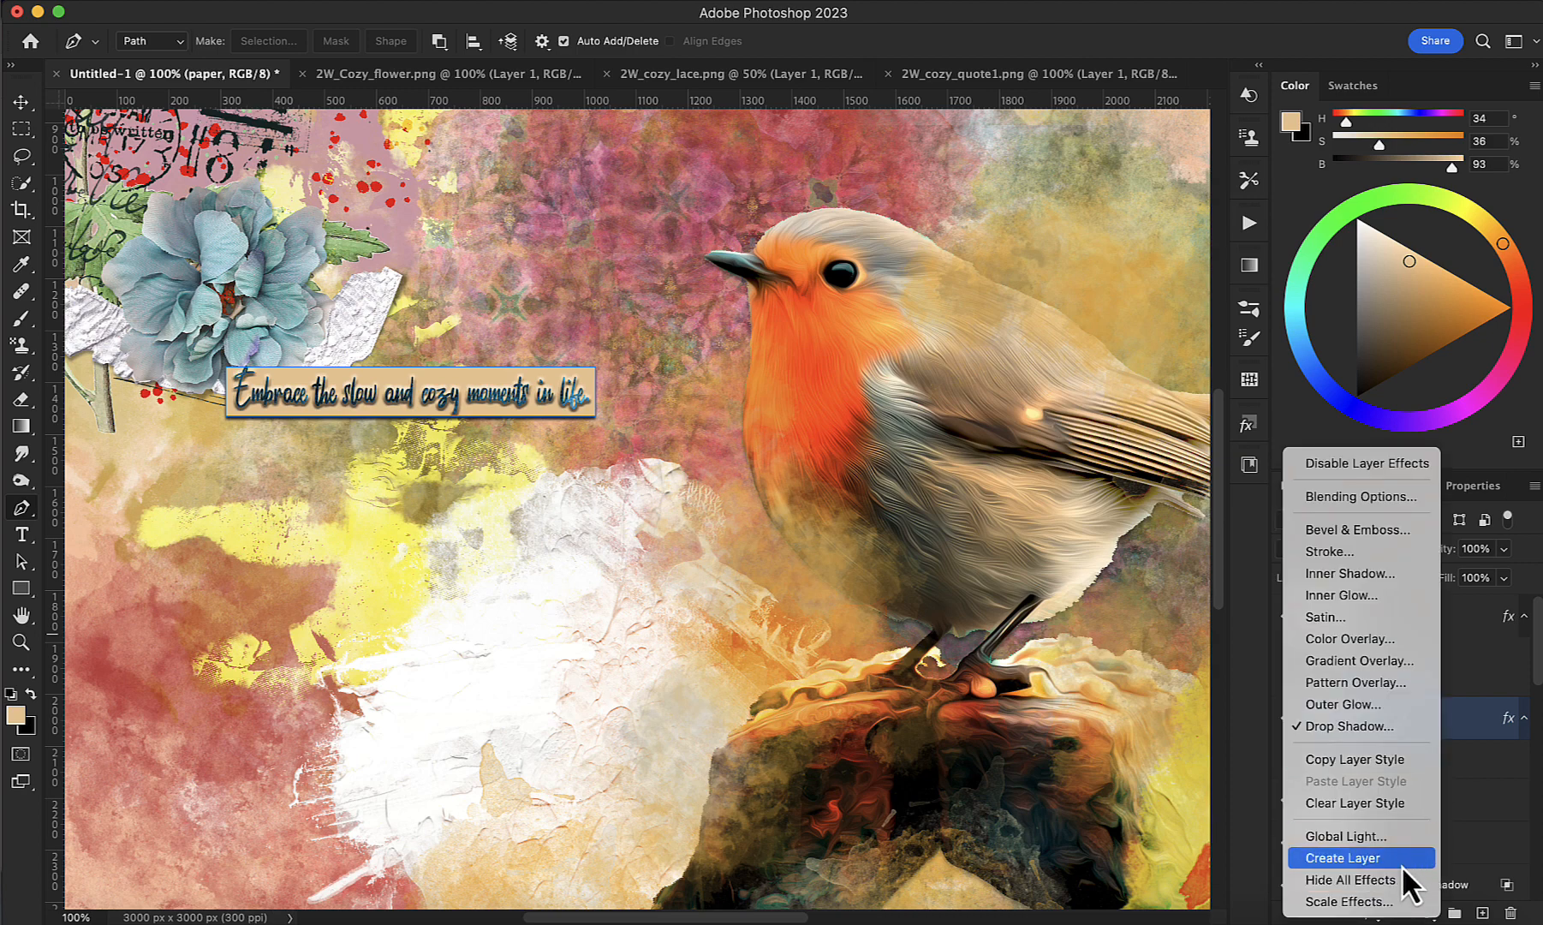
click(1403, 864)
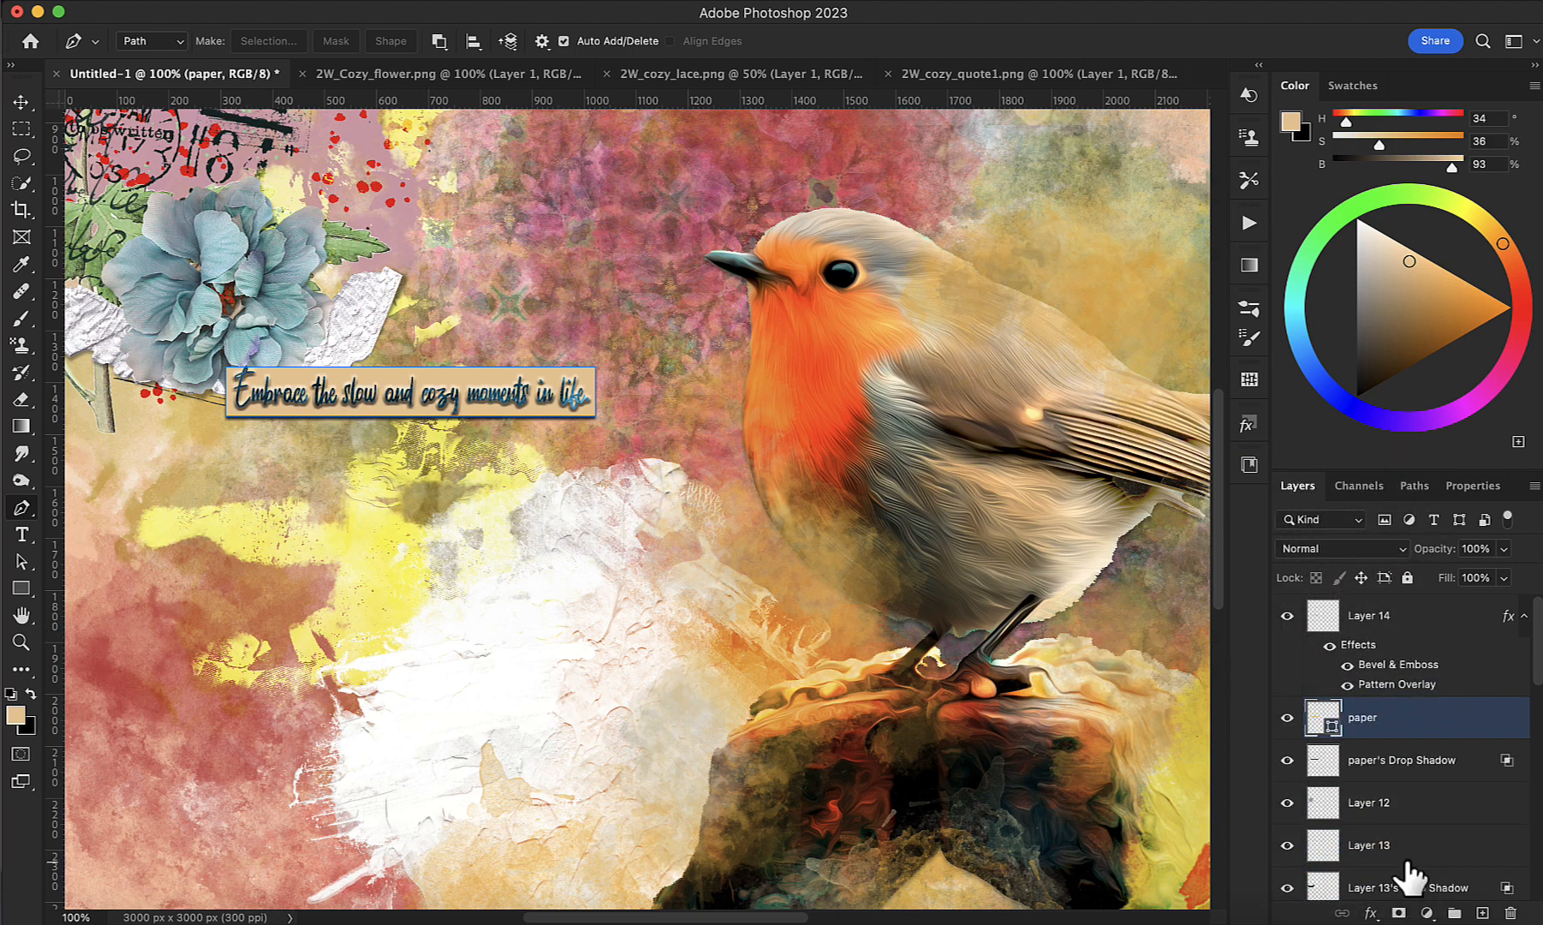
click(1405, 763)
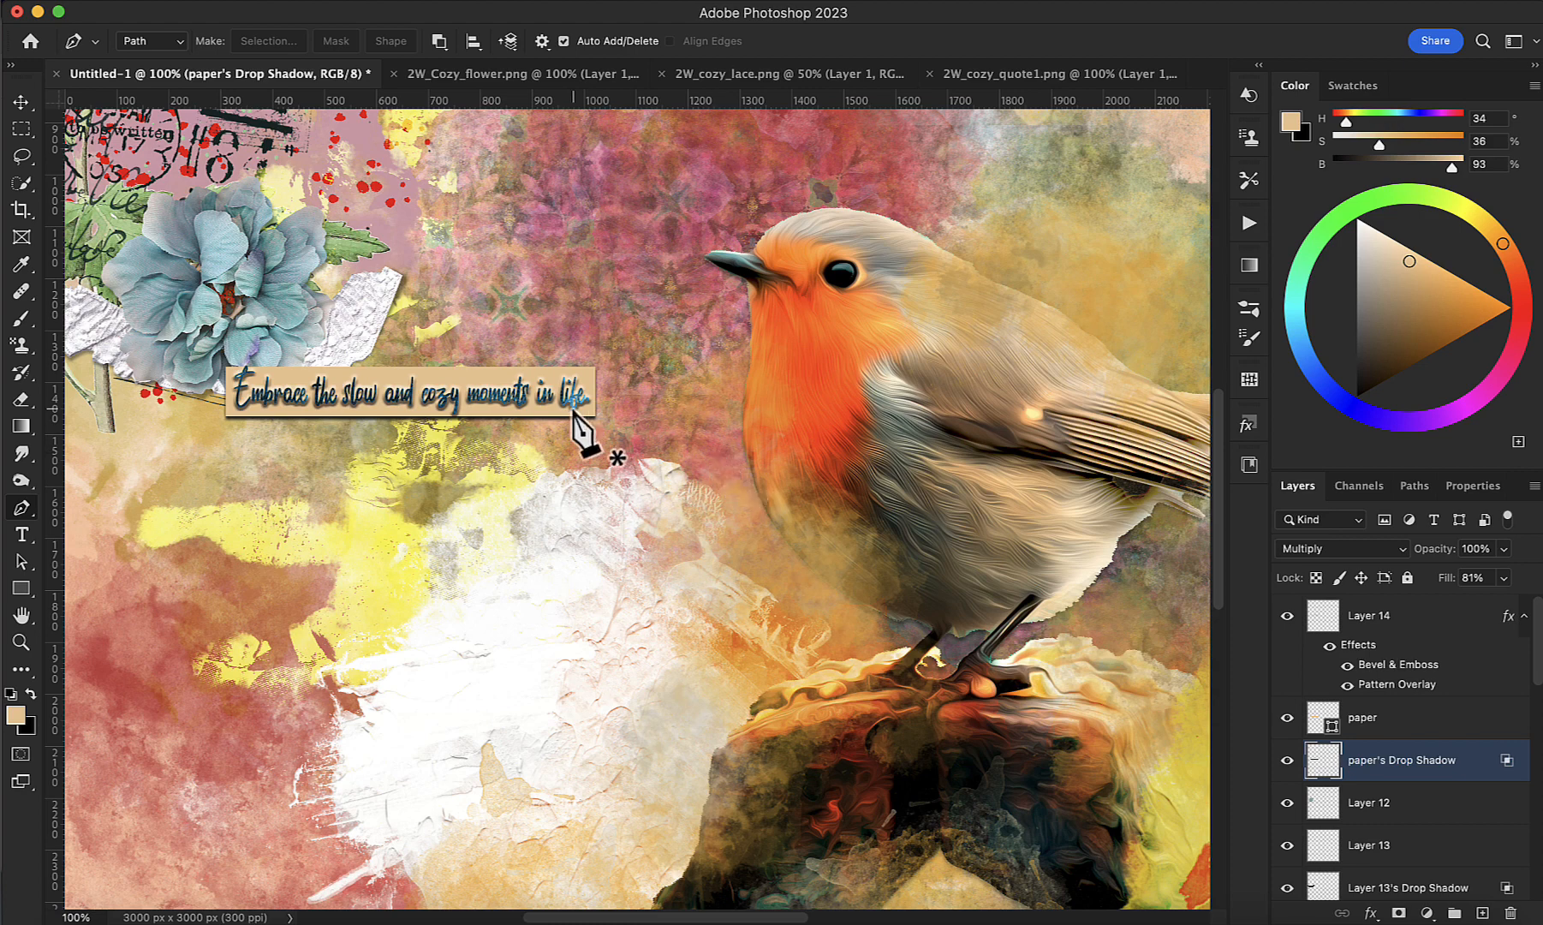
Step: Warp the paper's shadow by pulling its two lower corners slightly downward and inward
key(ctrl+t)
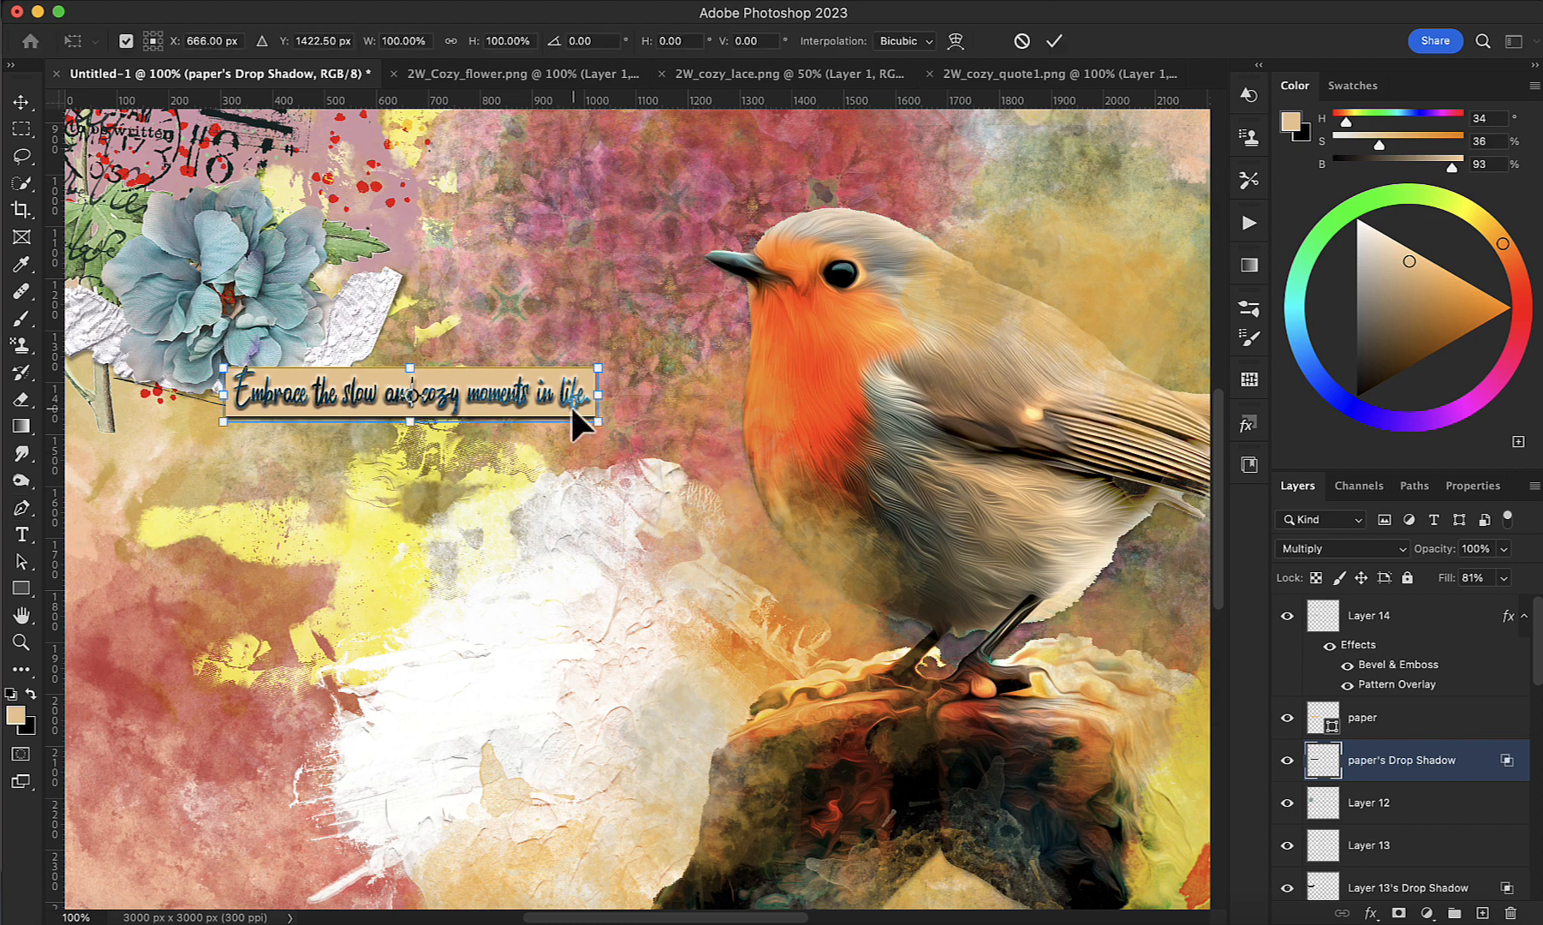
right_click(484, 403)
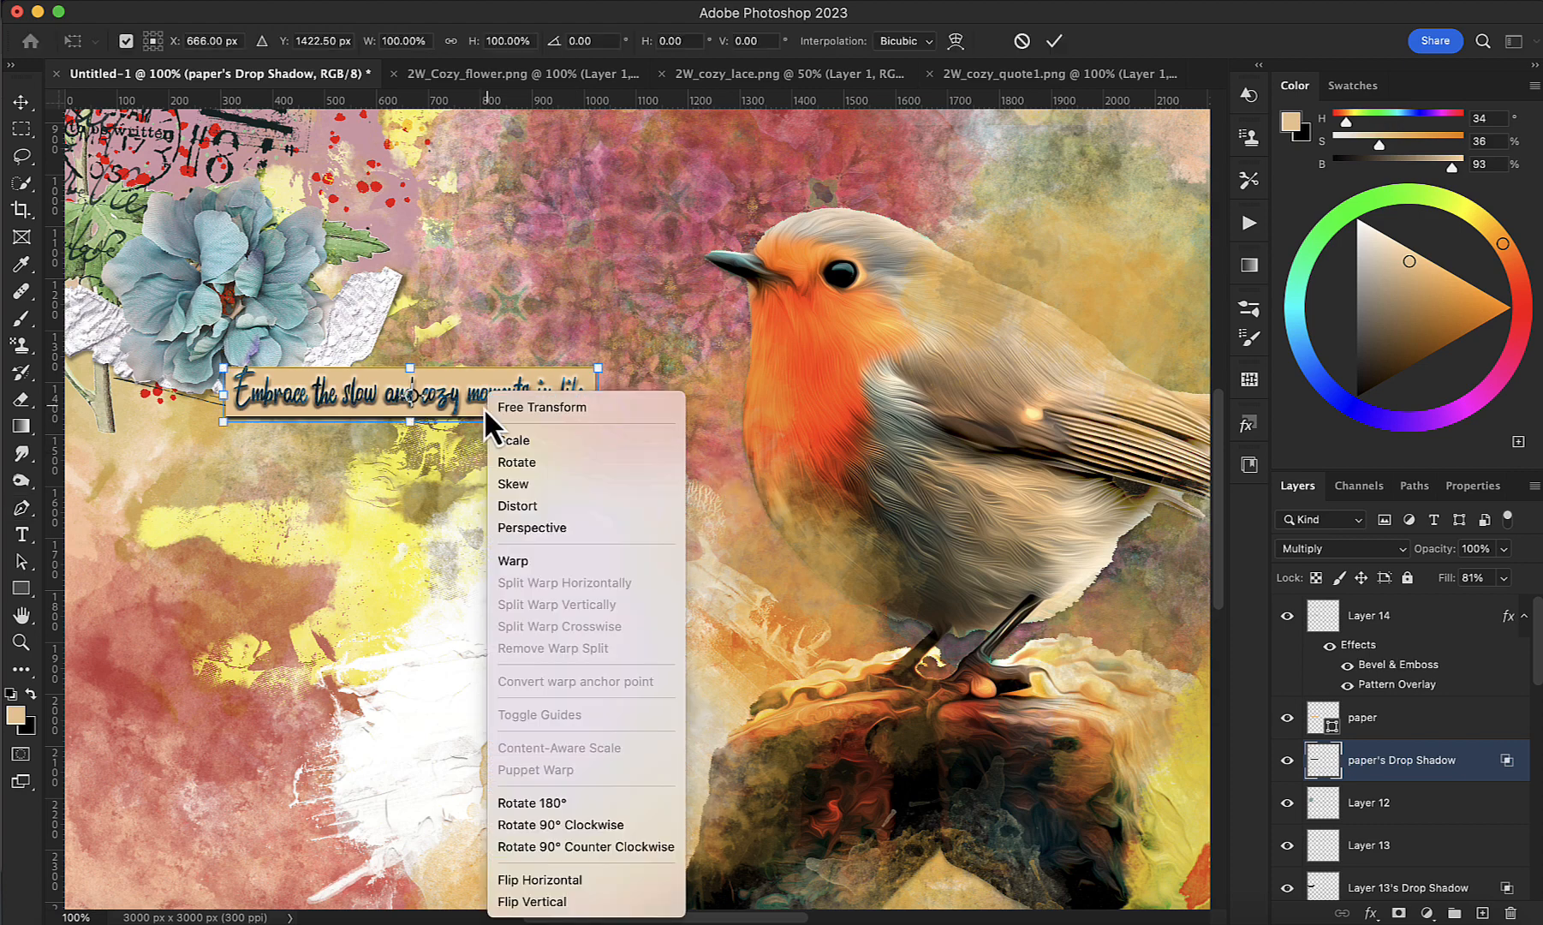
click(521, 561)
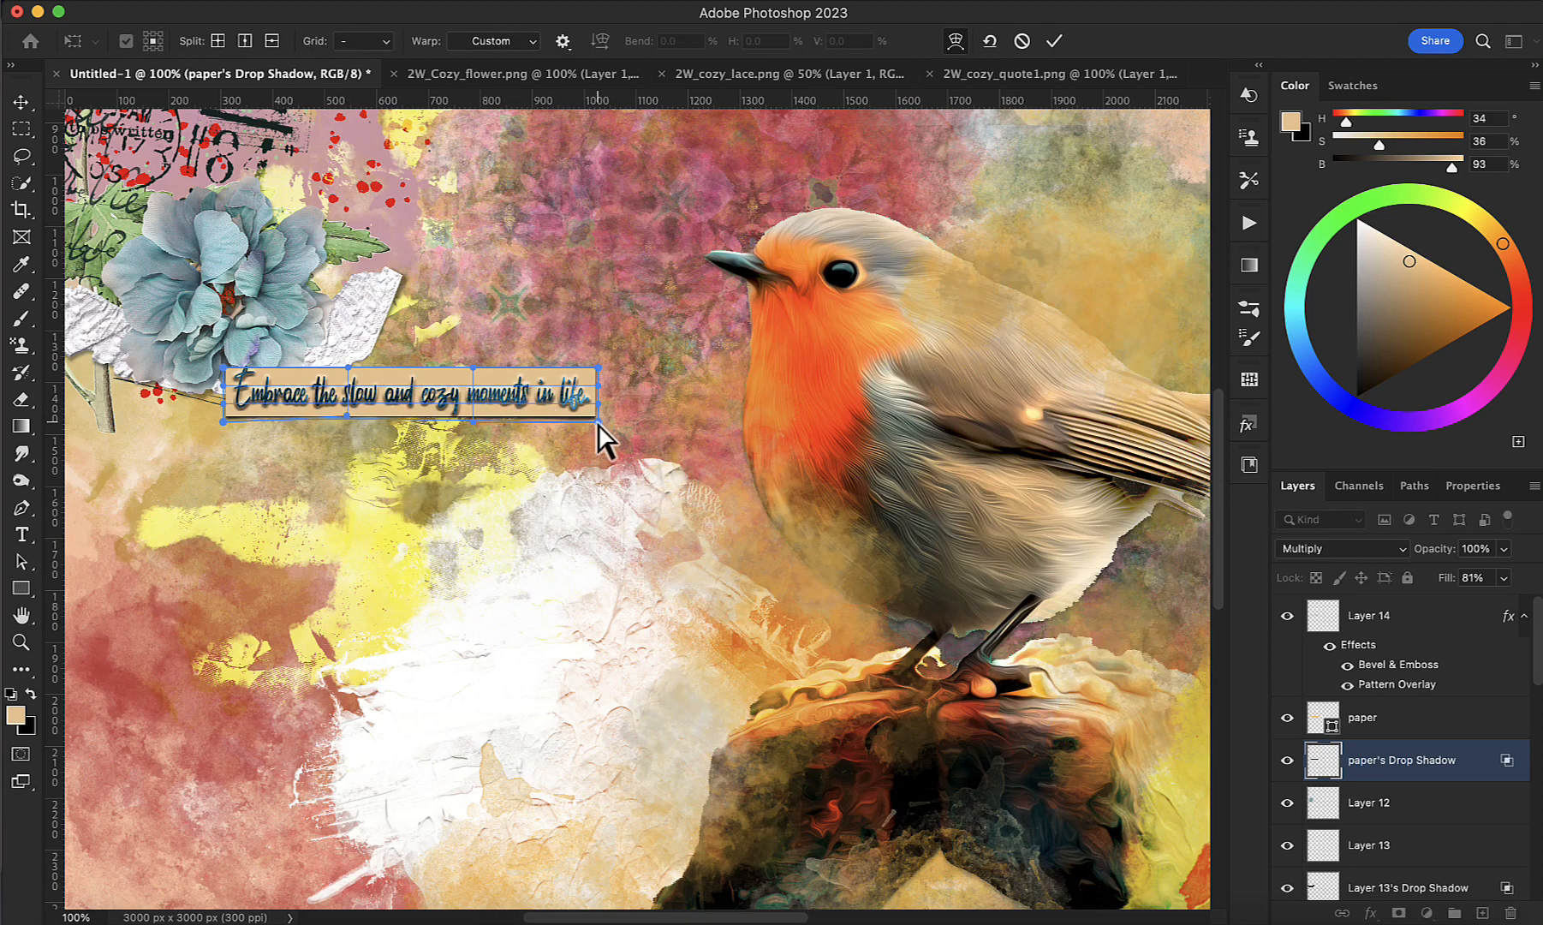
drag(597, 423, 594, 425)
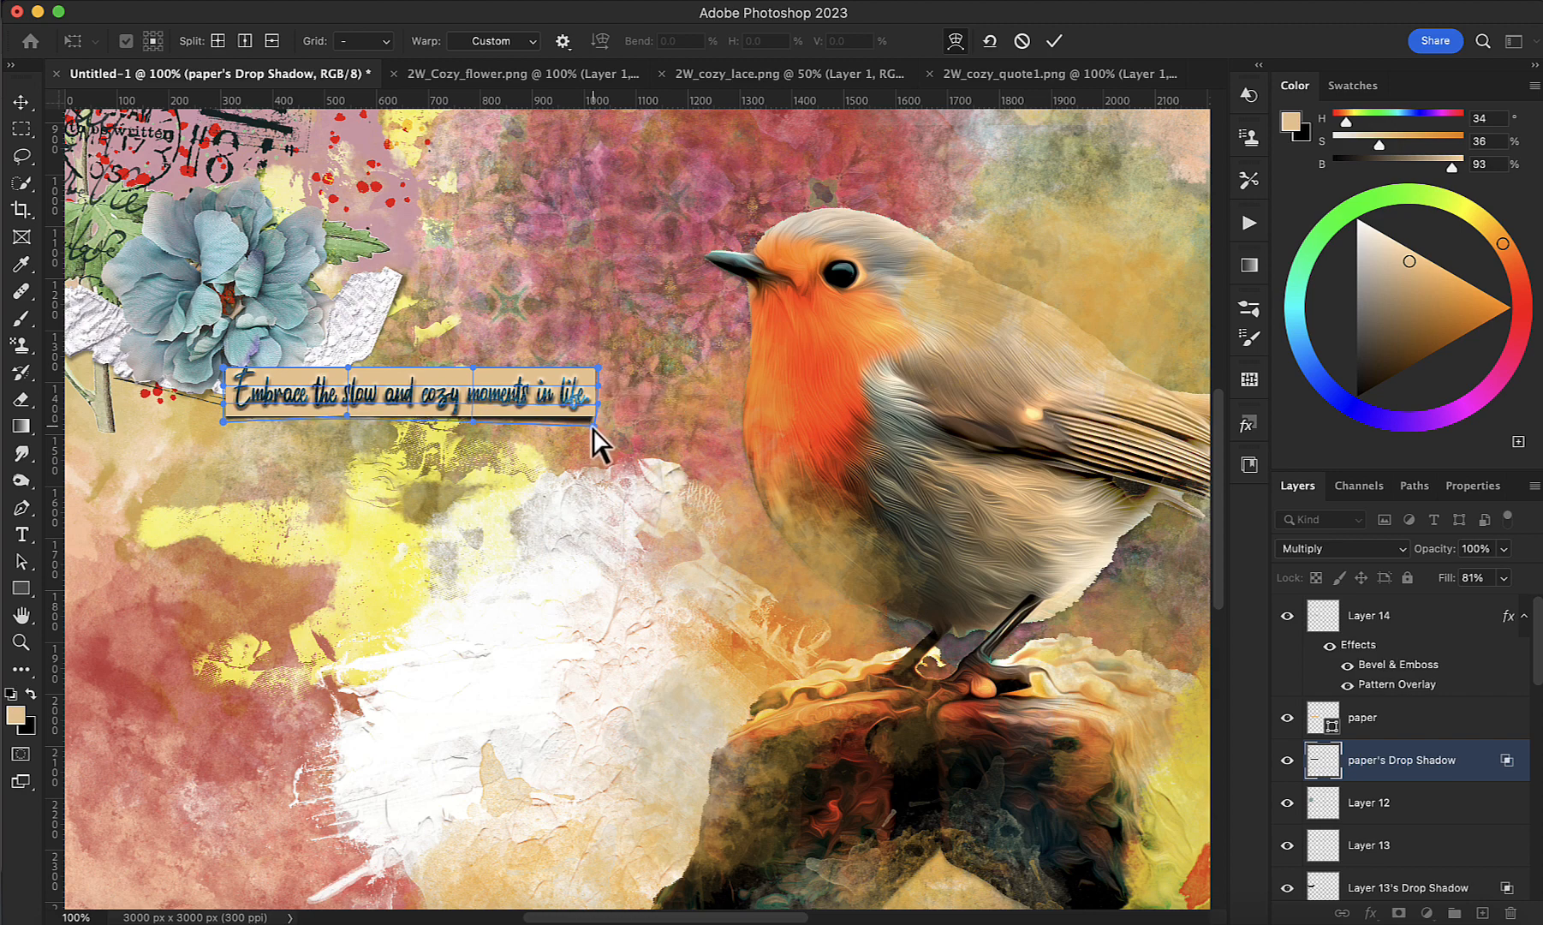
mouse_move(219, 420)
mouse_down()
mouse_move(227, 438)
mouse_move(220, 423)
mouse_up()
click(1055, 40)
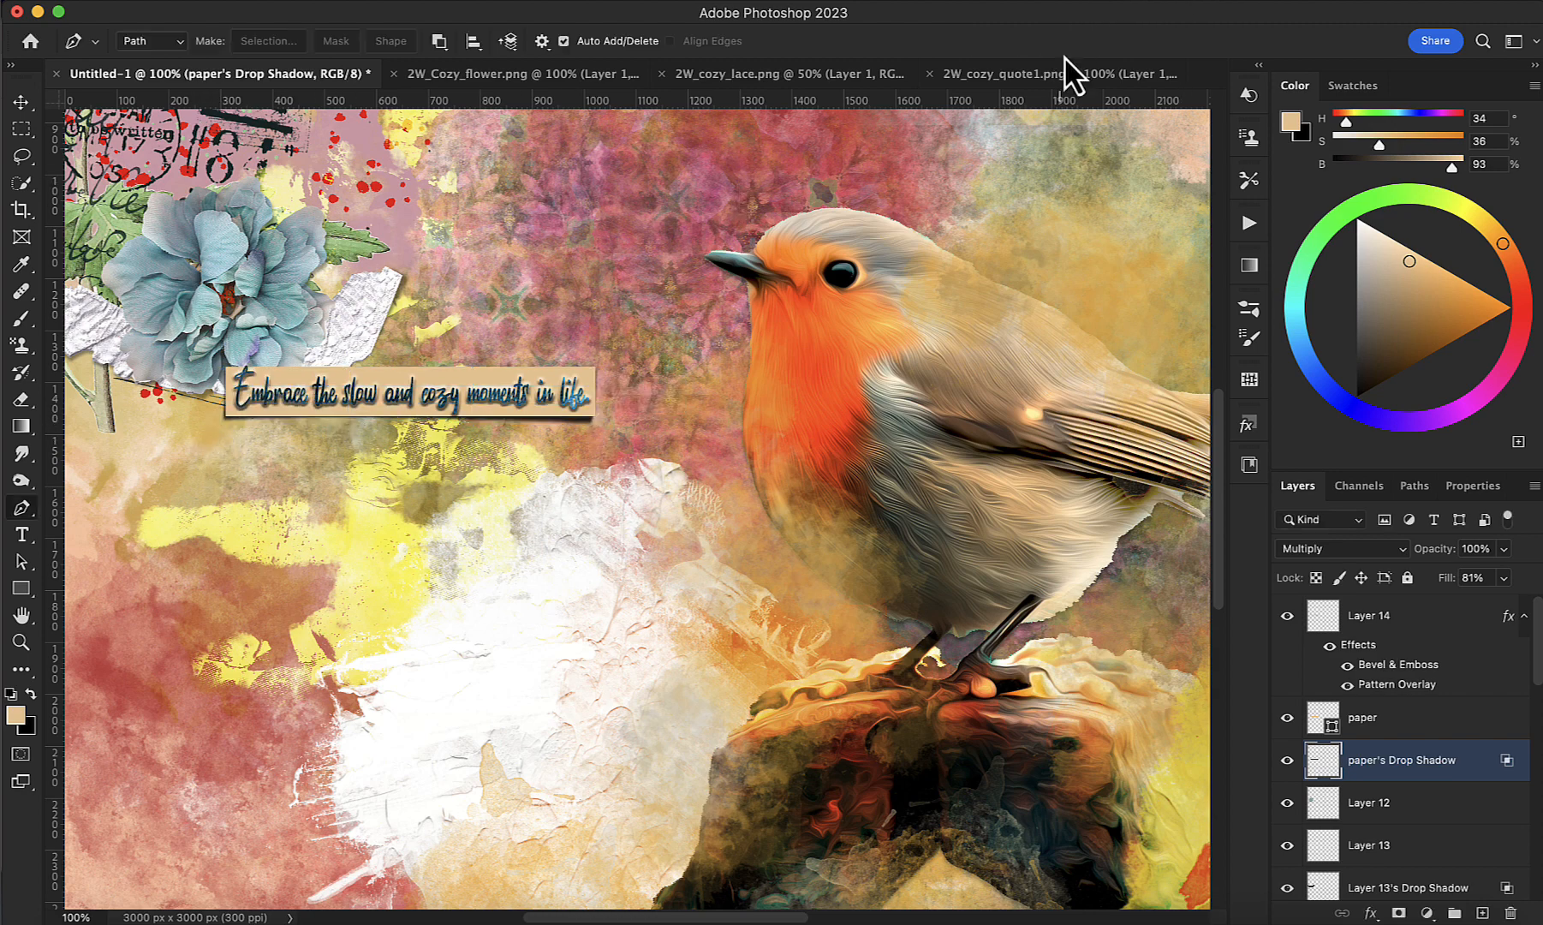
Step: Set the opacity of the paper's drop shadow layer to 84%
click(1495, 577)
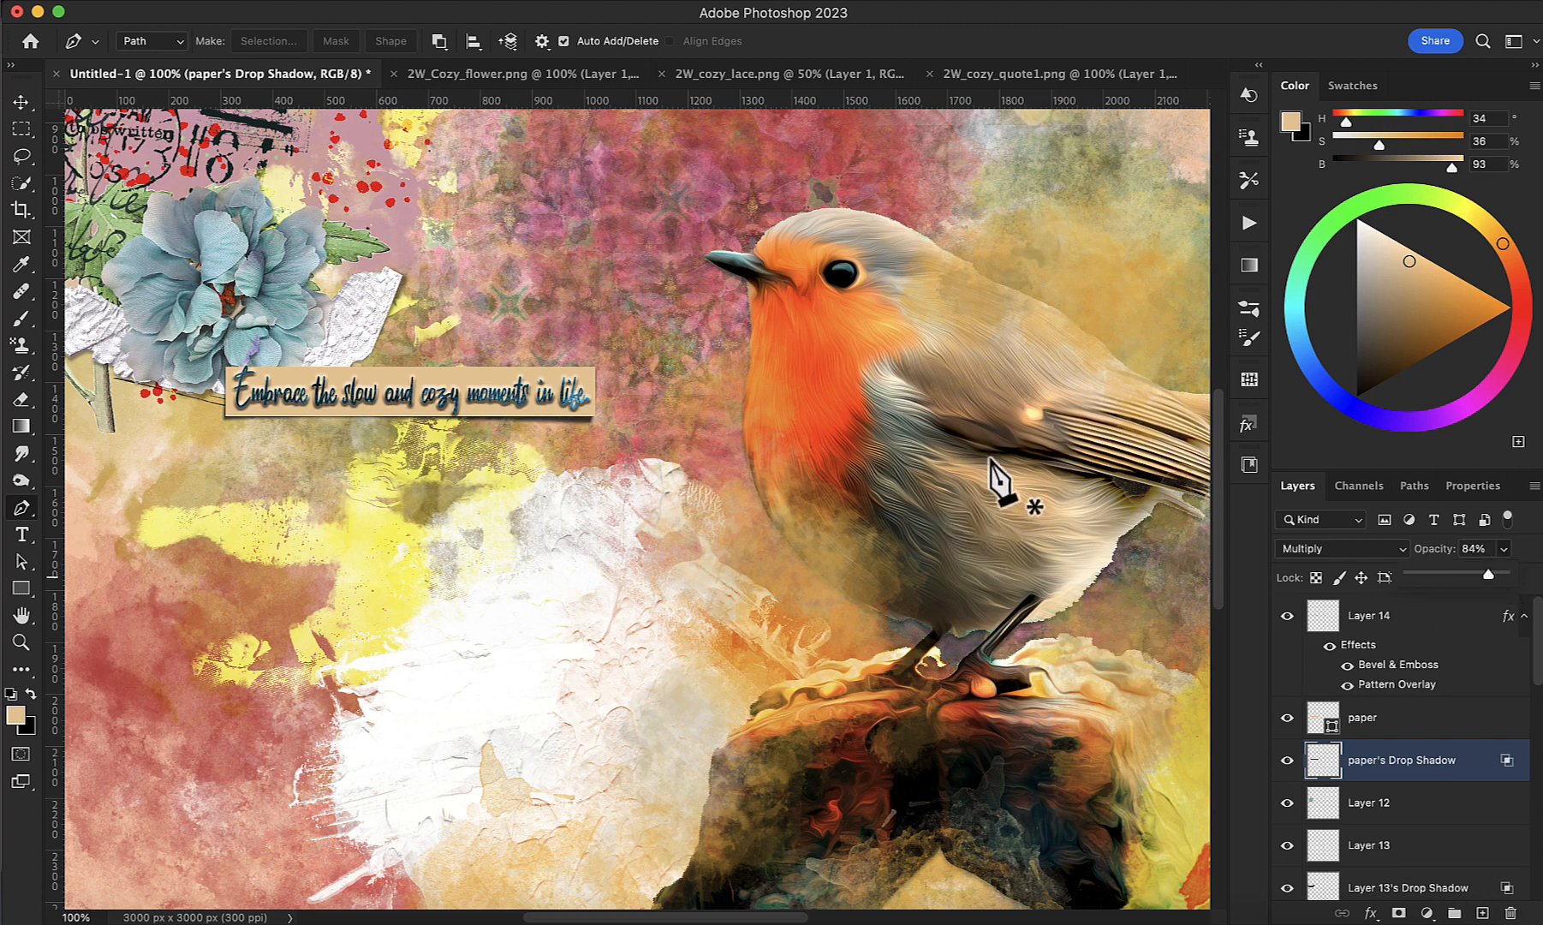
key(super+plus)
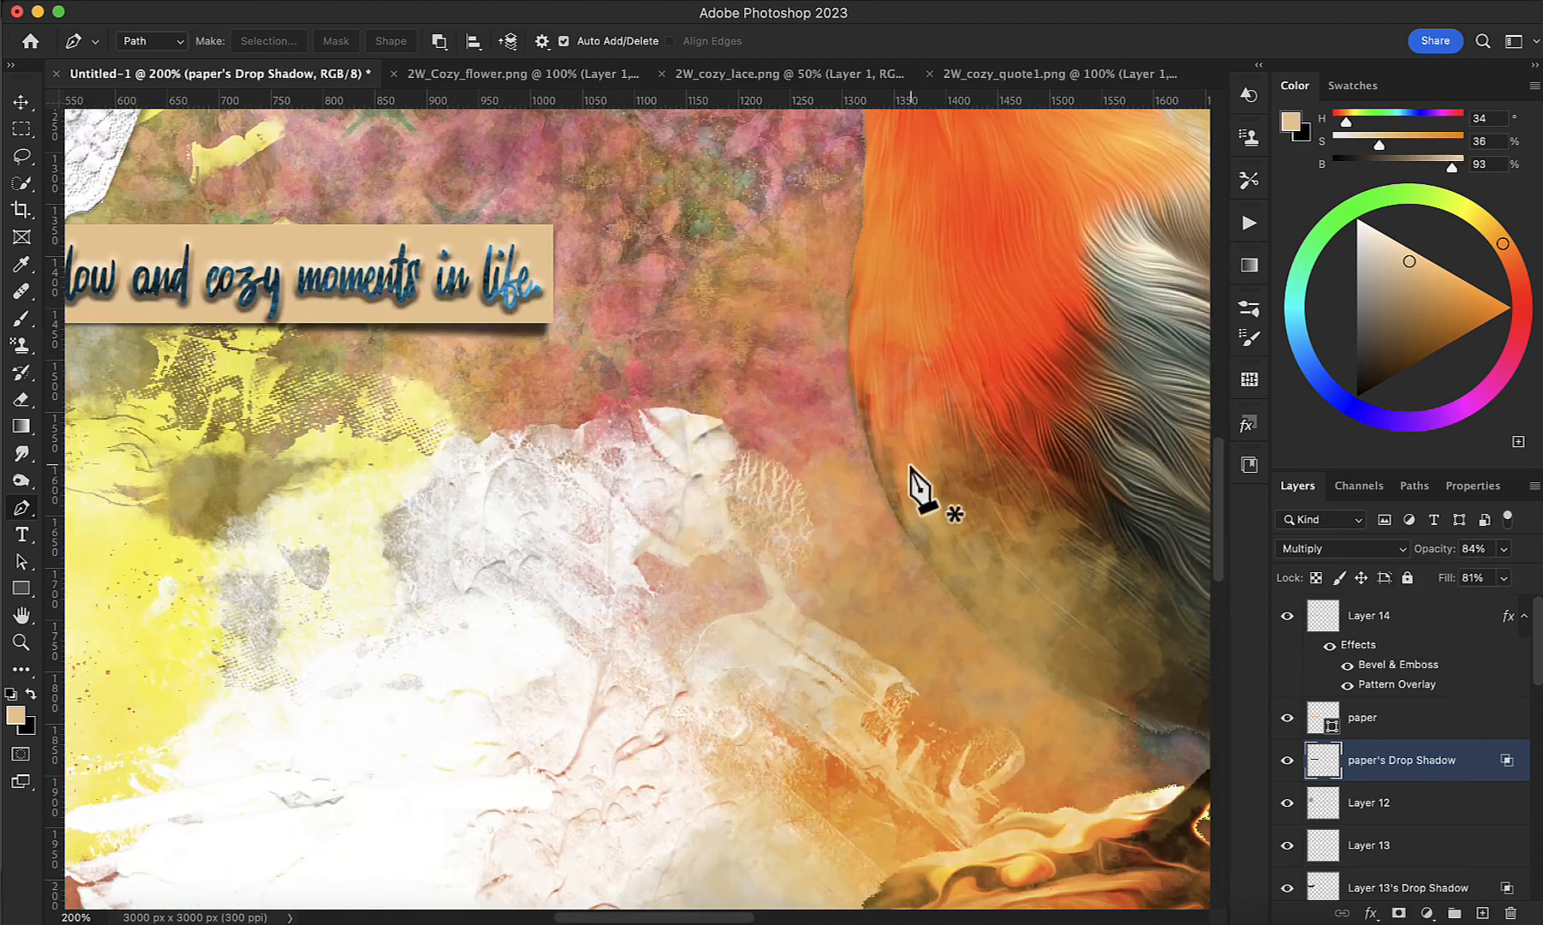
scroll(744, 441, left, 5)
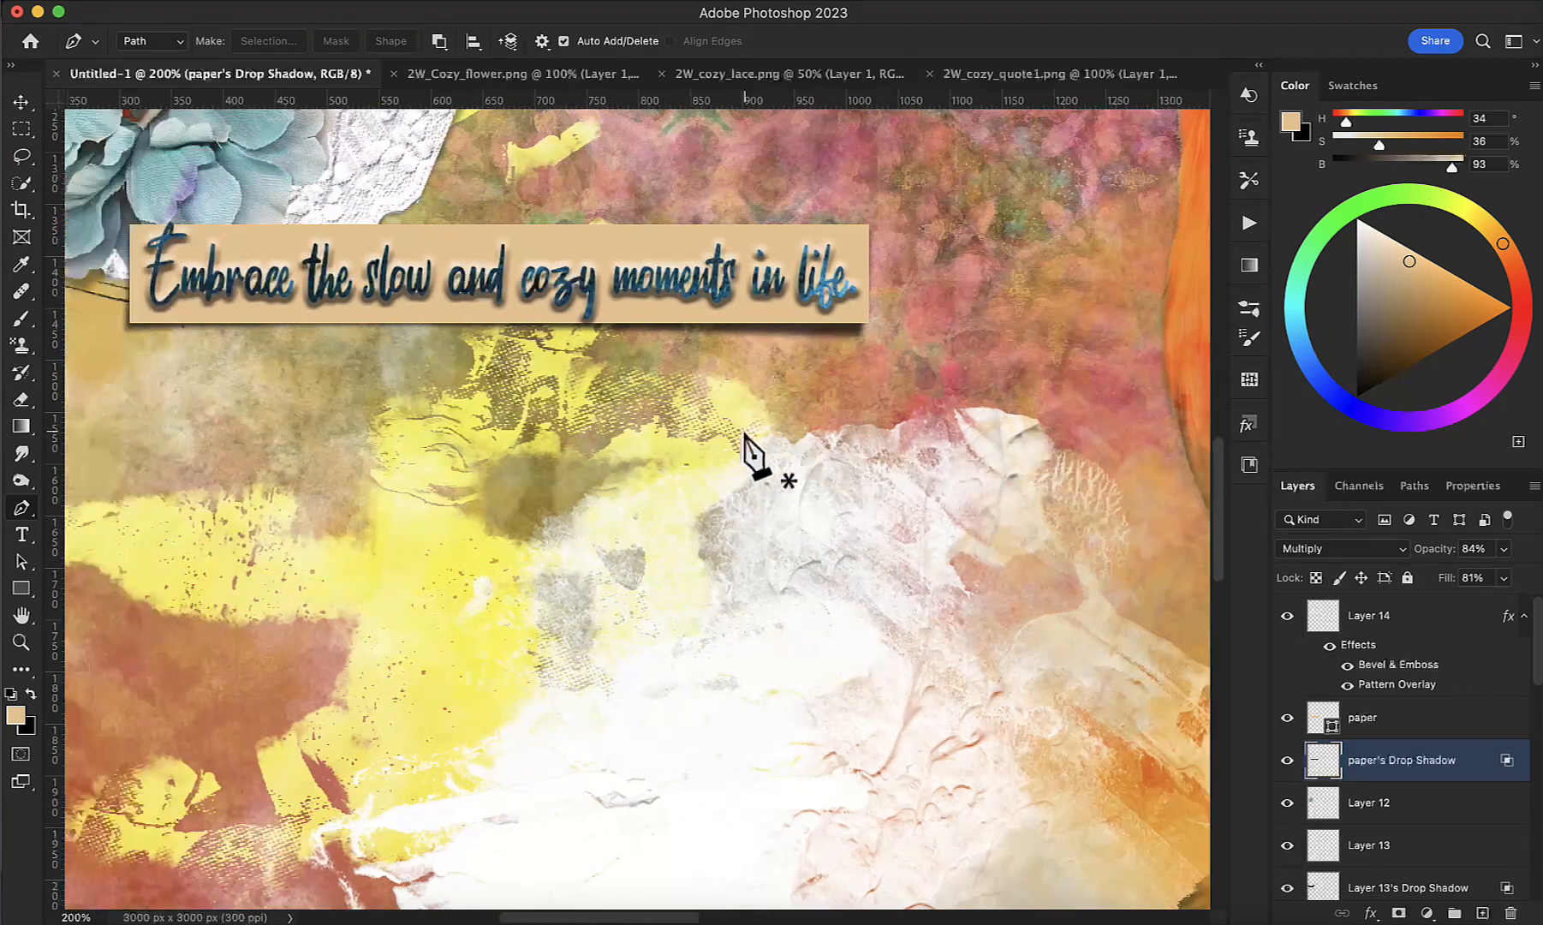
scroll(752, 454, up, 3)
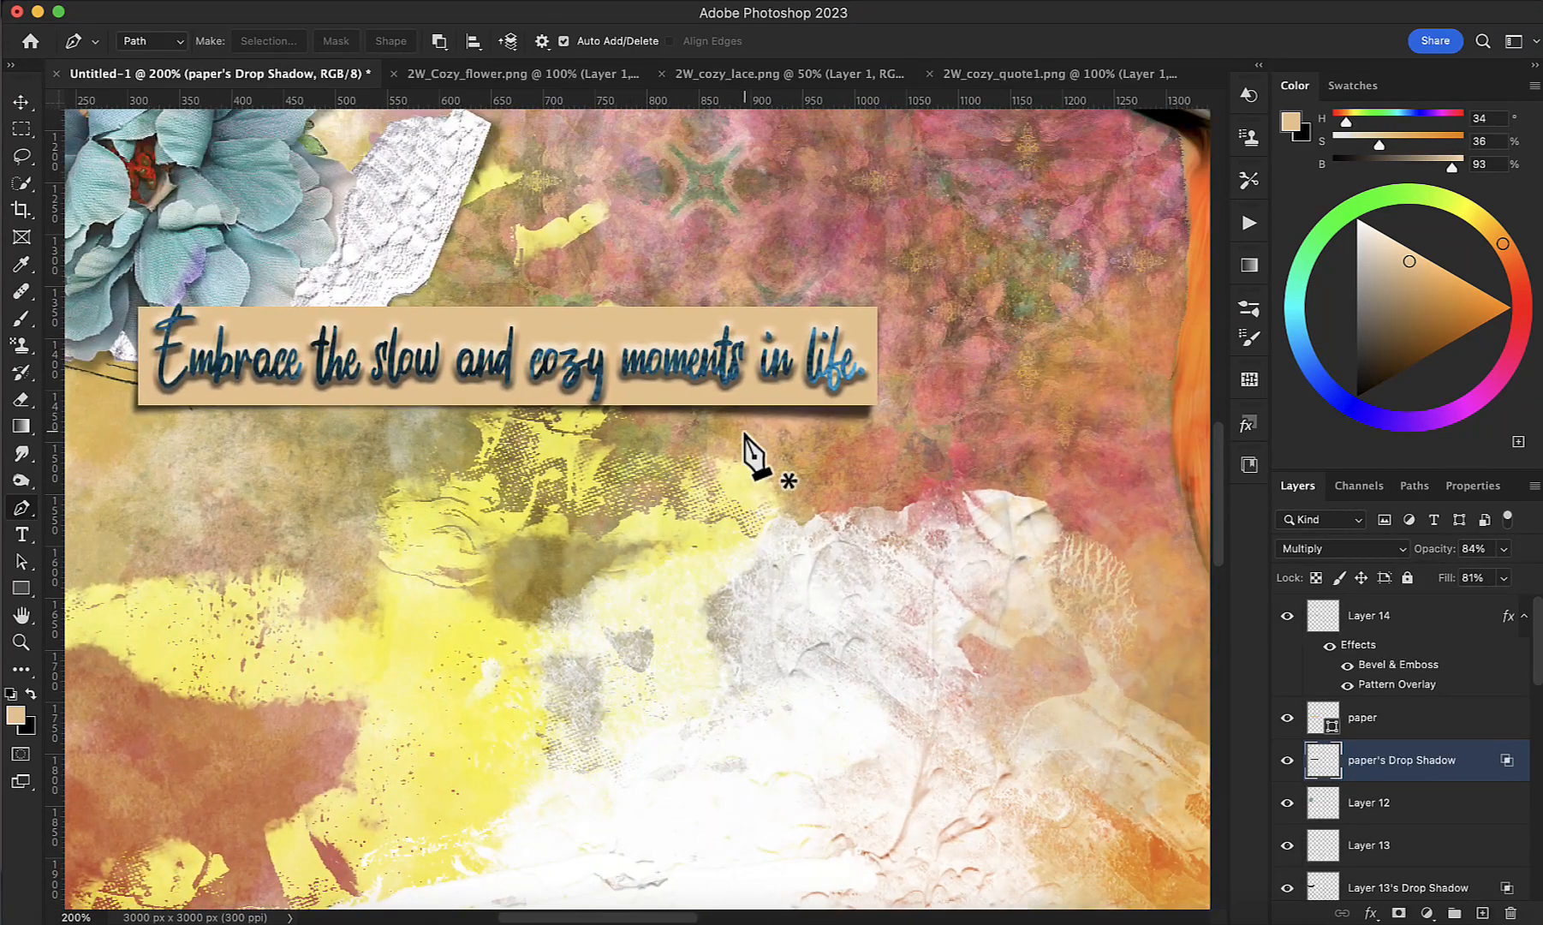
Step: Set the foreground to brown (H 34, S 57, B 46) and rasterize the paper layer for use with the Burn tool
click(1375, 730)
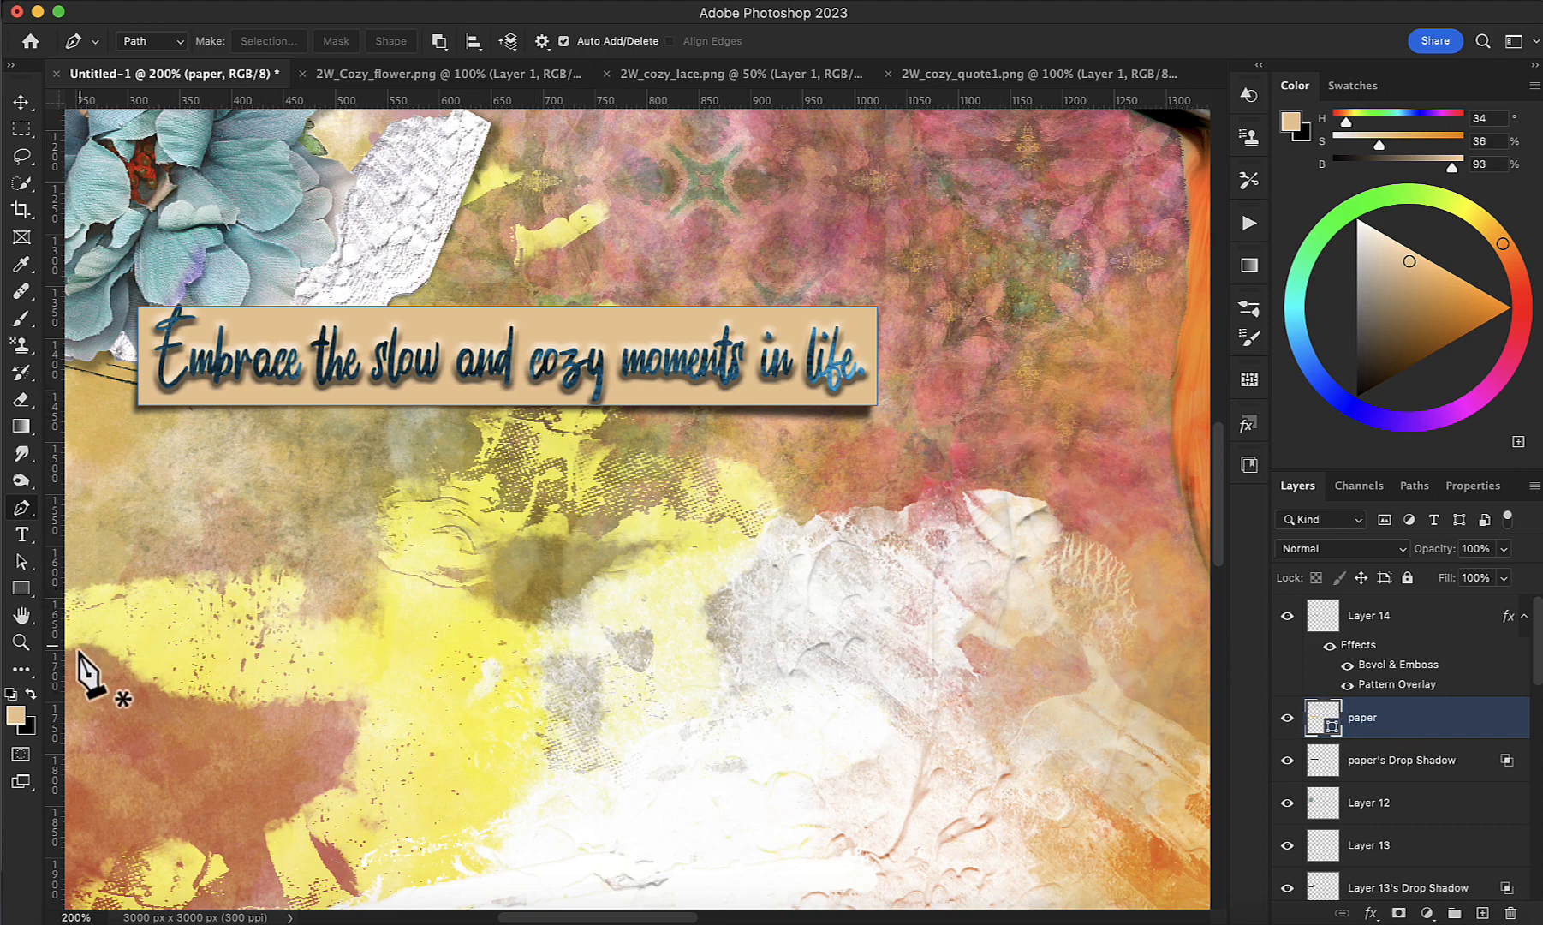
drag(1437, 336, 1397, 338)
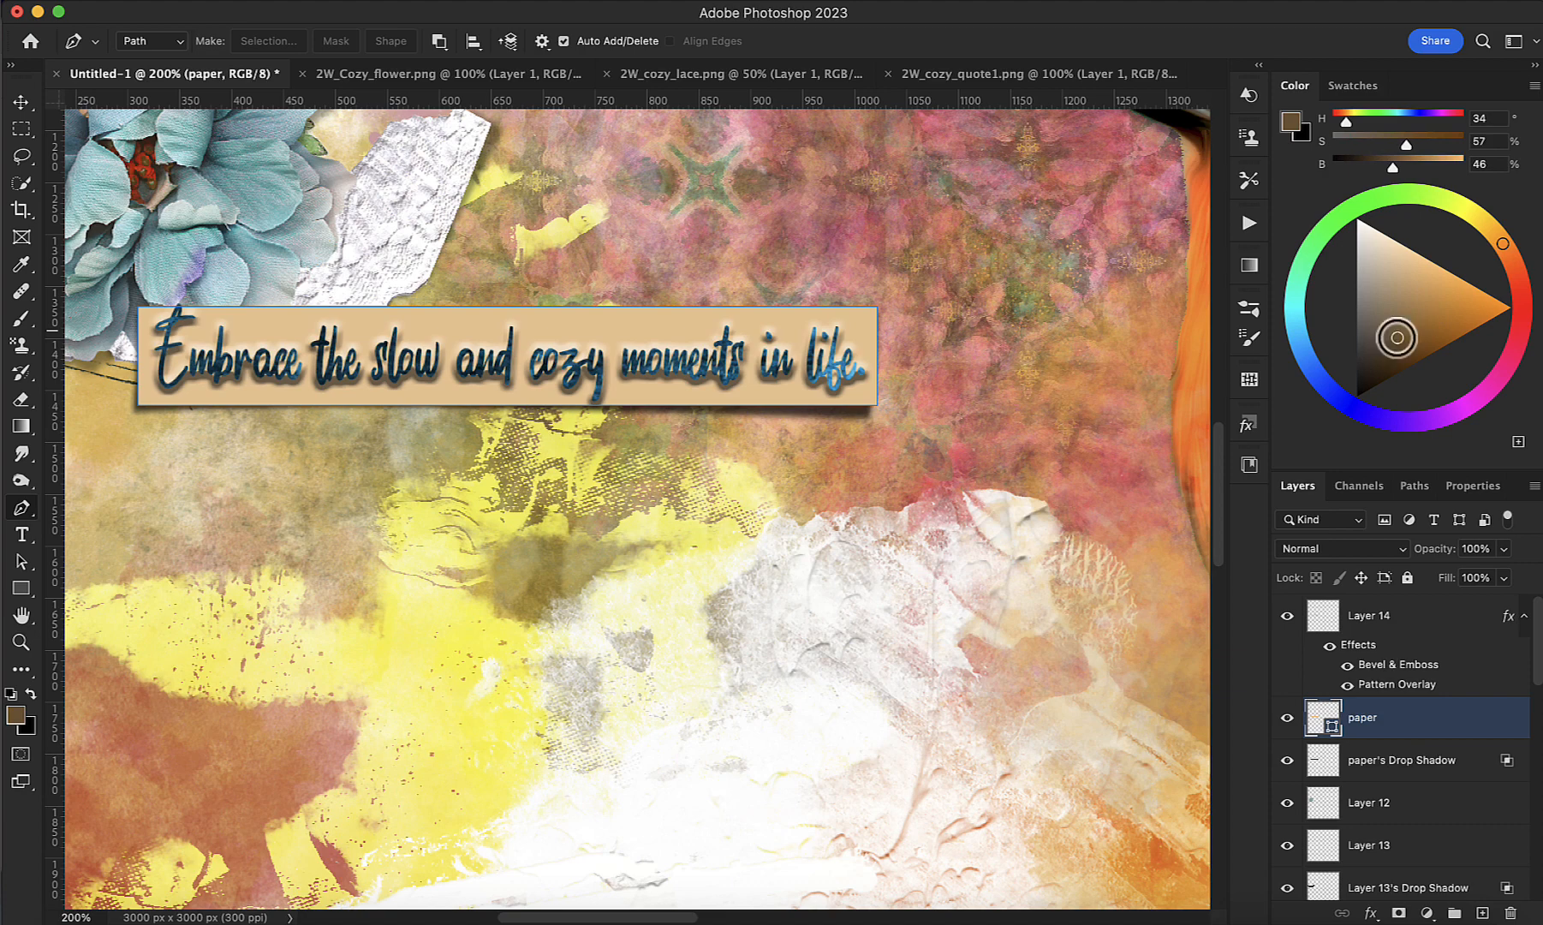
click(20, 481)
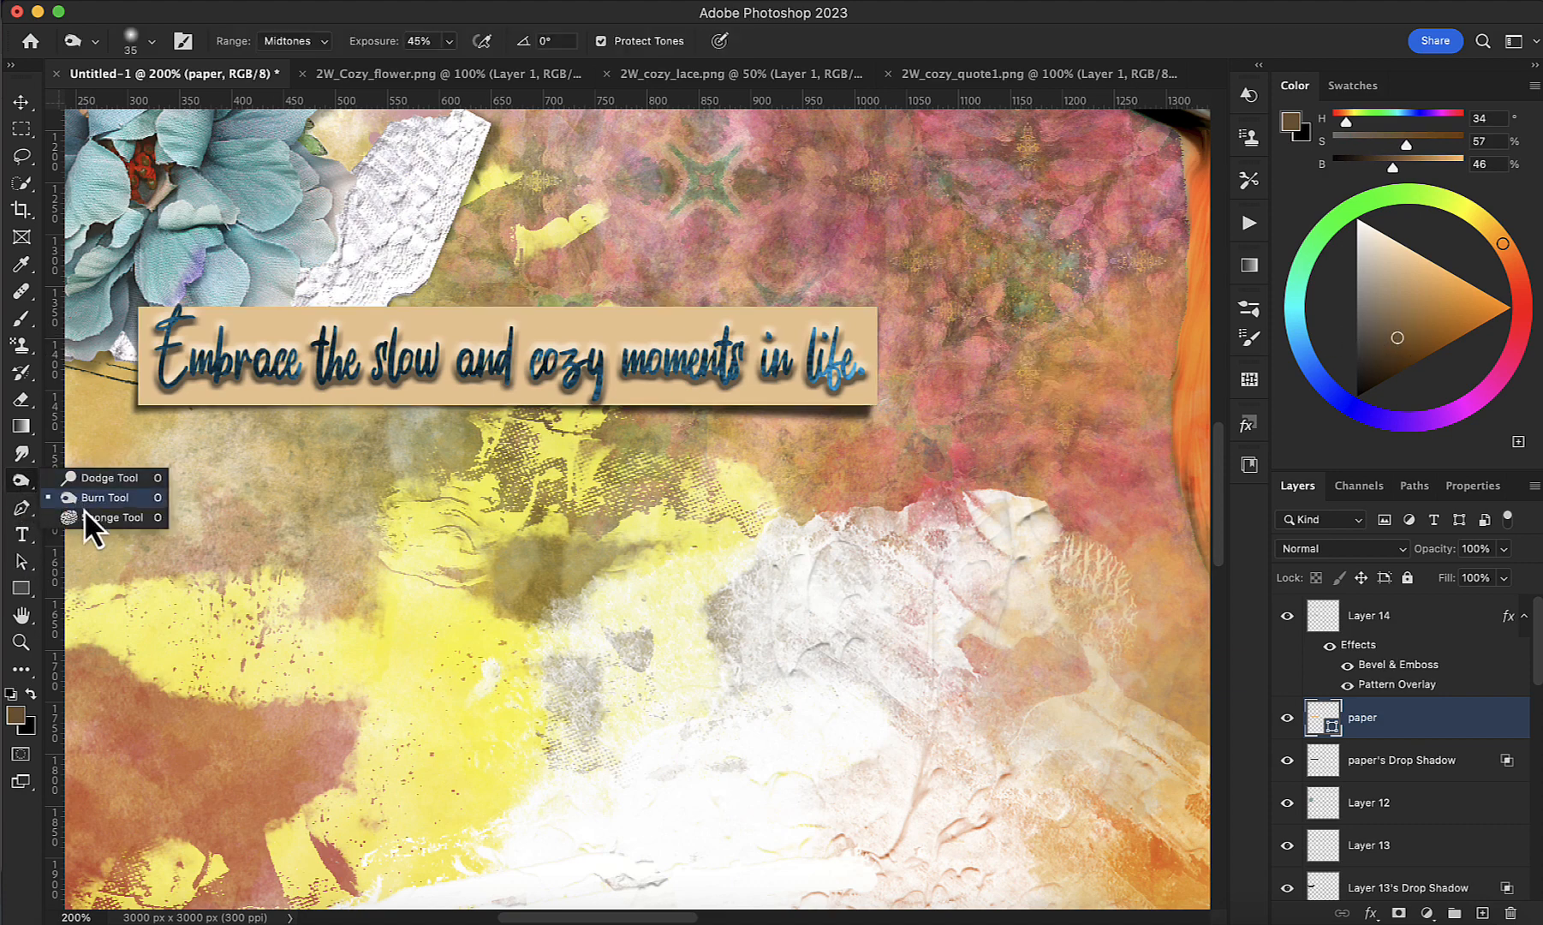
click(86, 500)
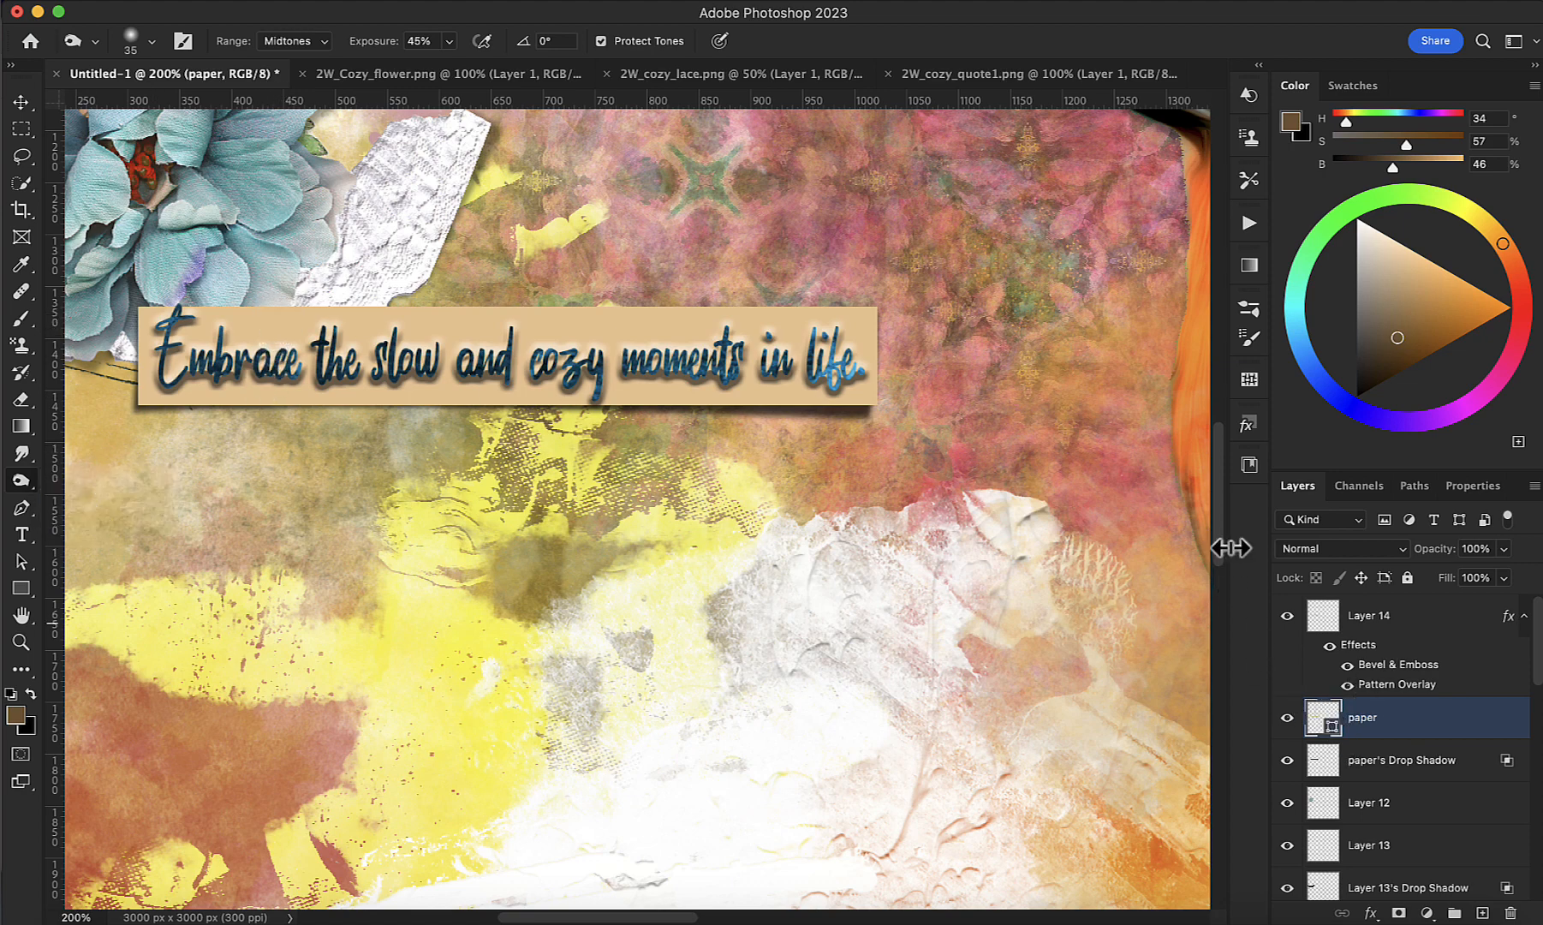
right_click(1386, 720)
scroll(1456, 805, down, 5)
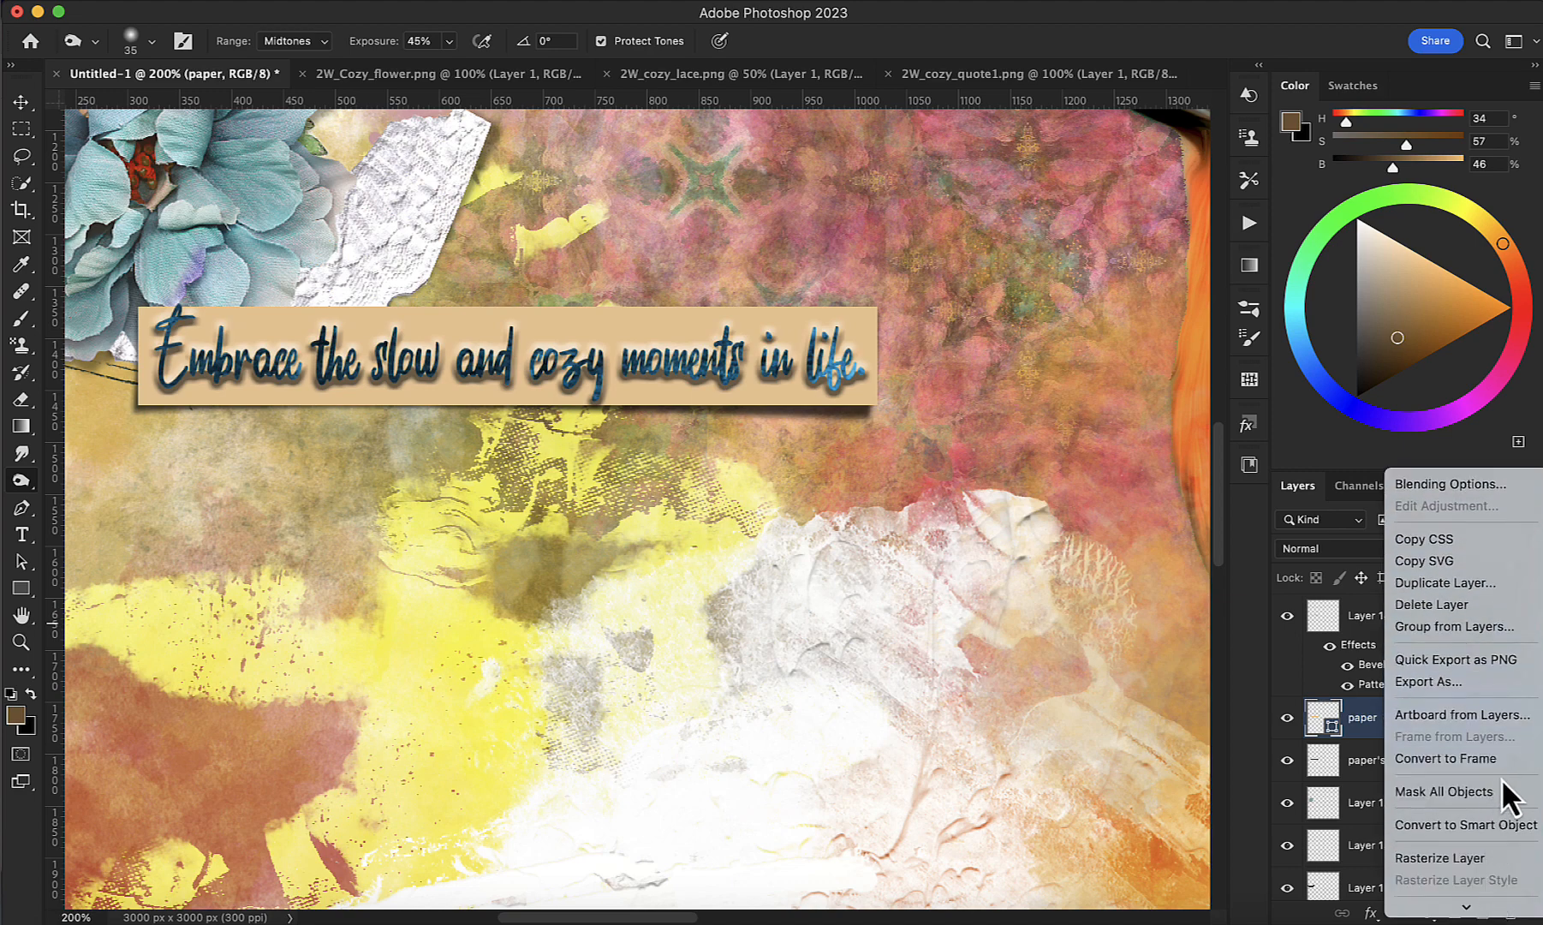
click(1487, 862)
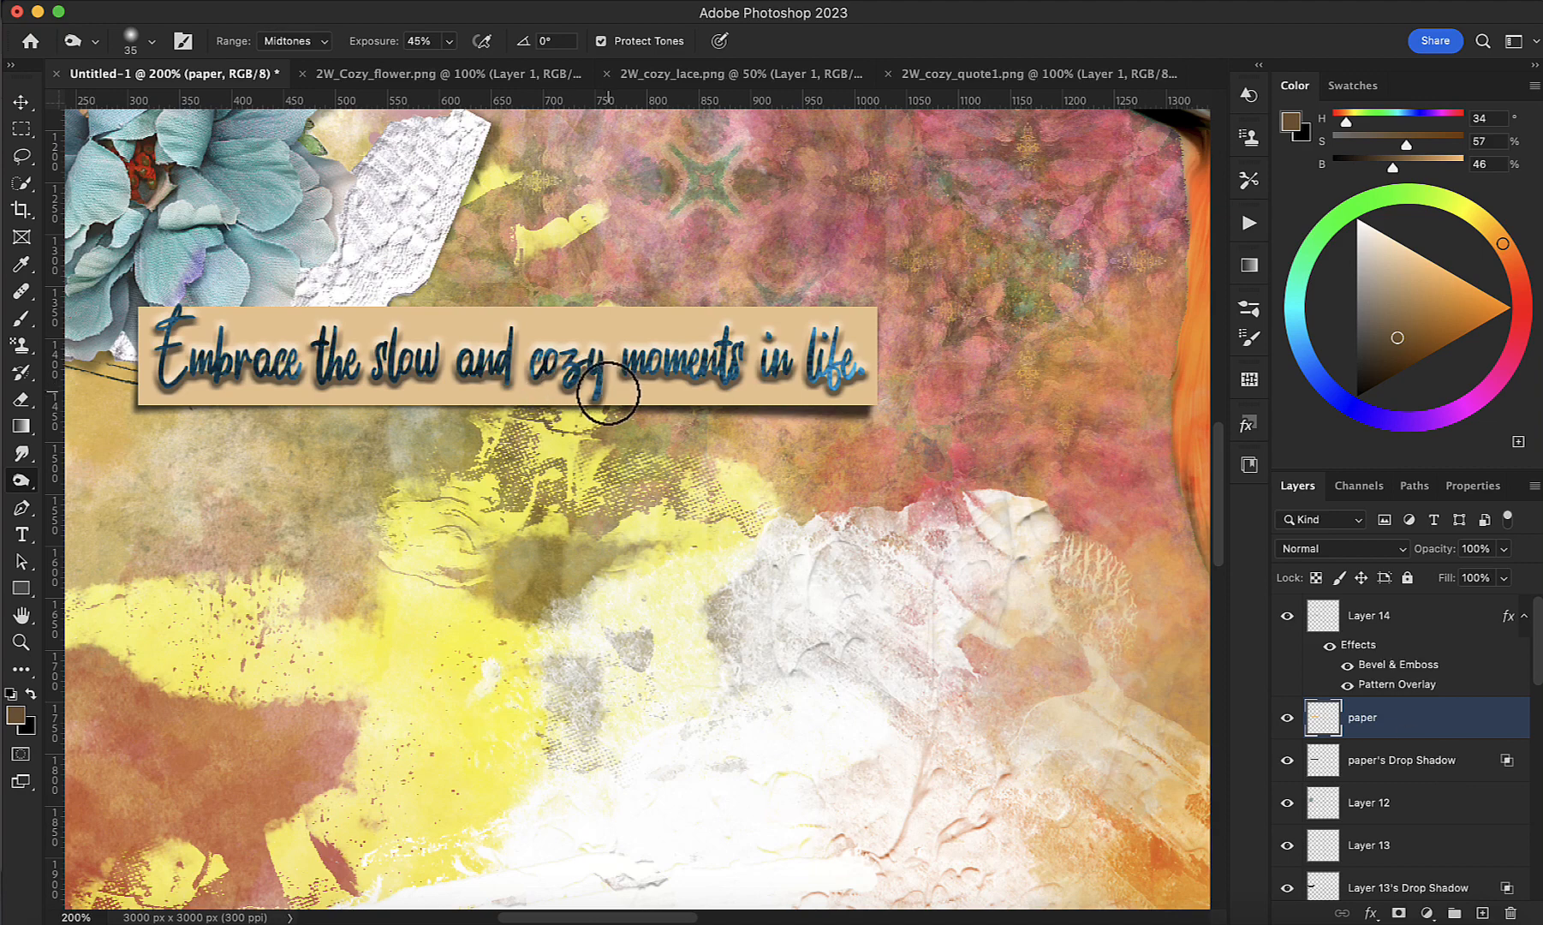
Step: Burn the paper's edges using a 35 px brush, Midtones and 45% exposure, and darken the foreground to H 34, S 67, B 38
key(super+plus)
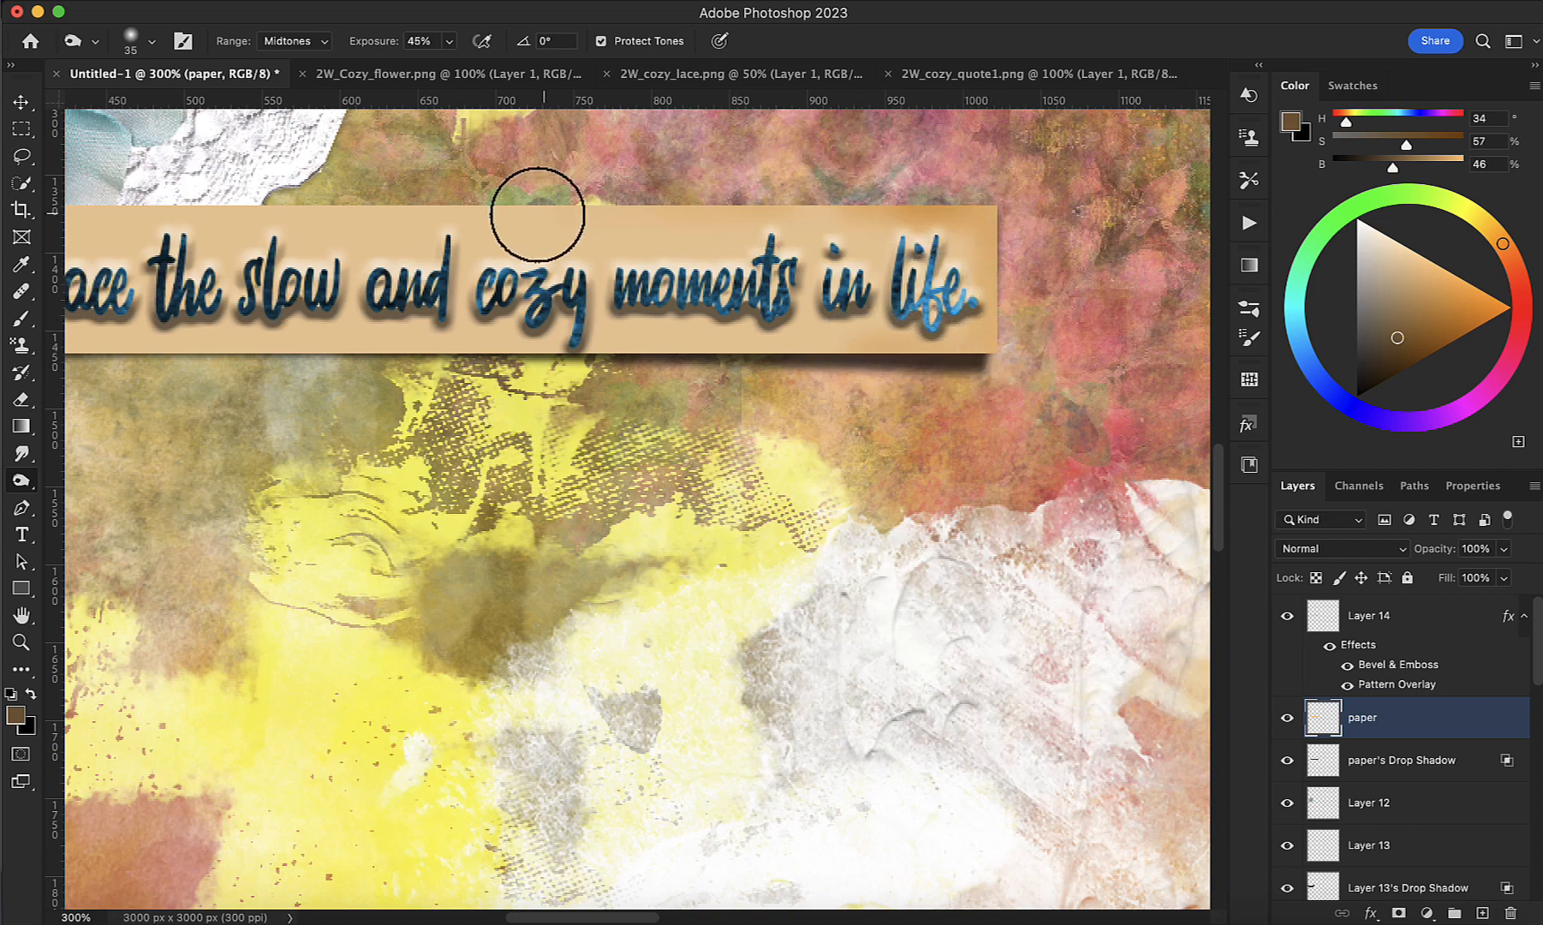
drag(1393, 339, 1397, 352)
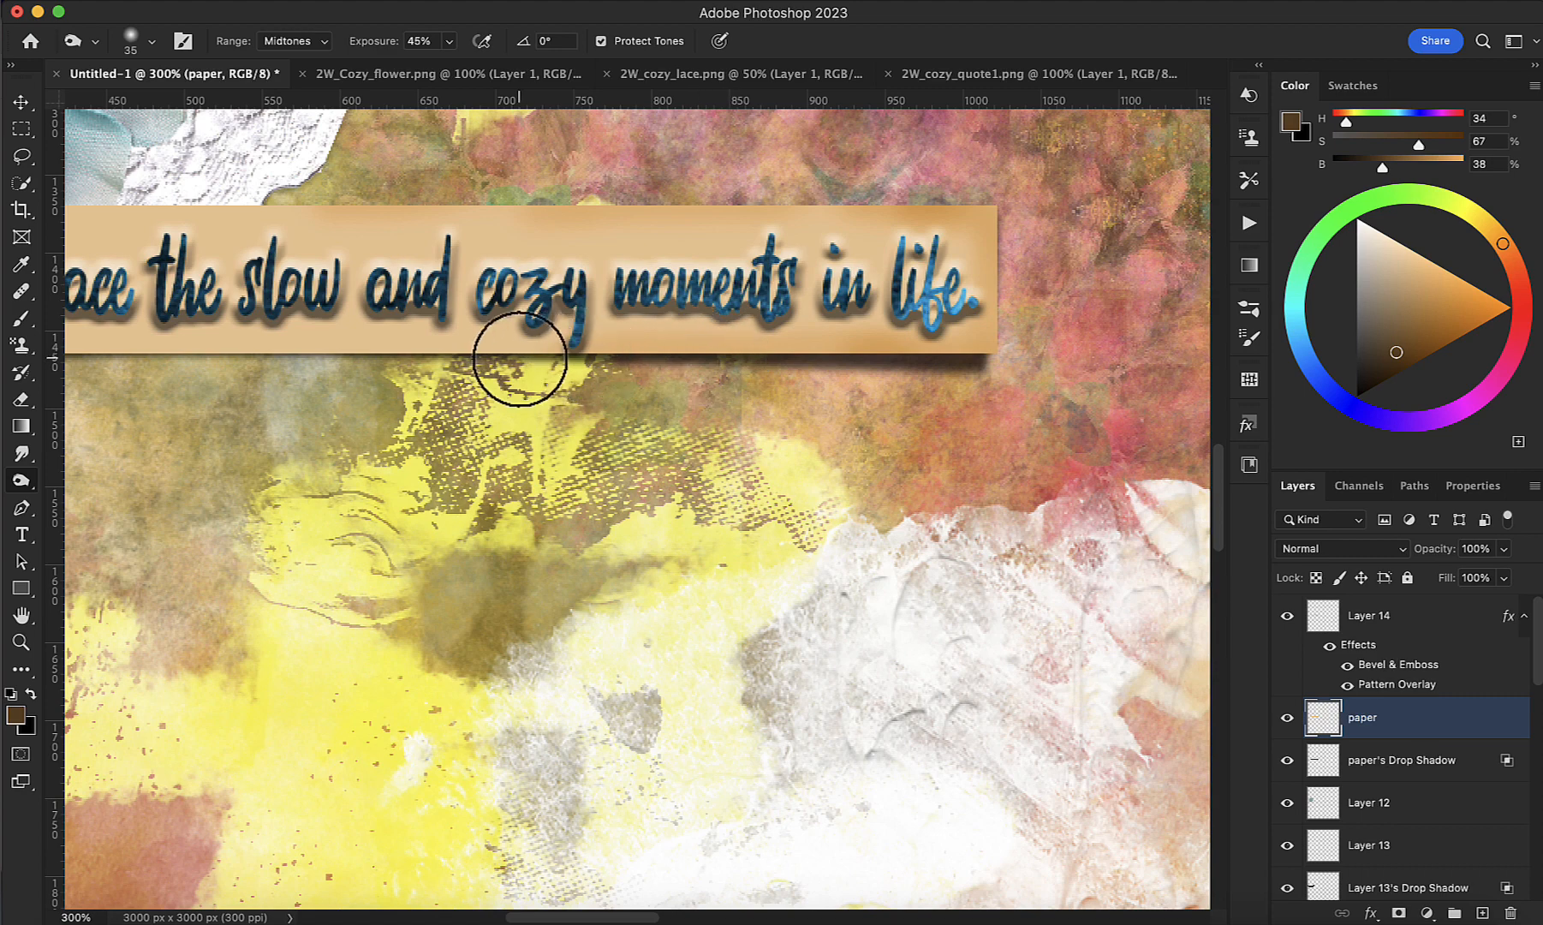
scroll(695, 567, left, 5)
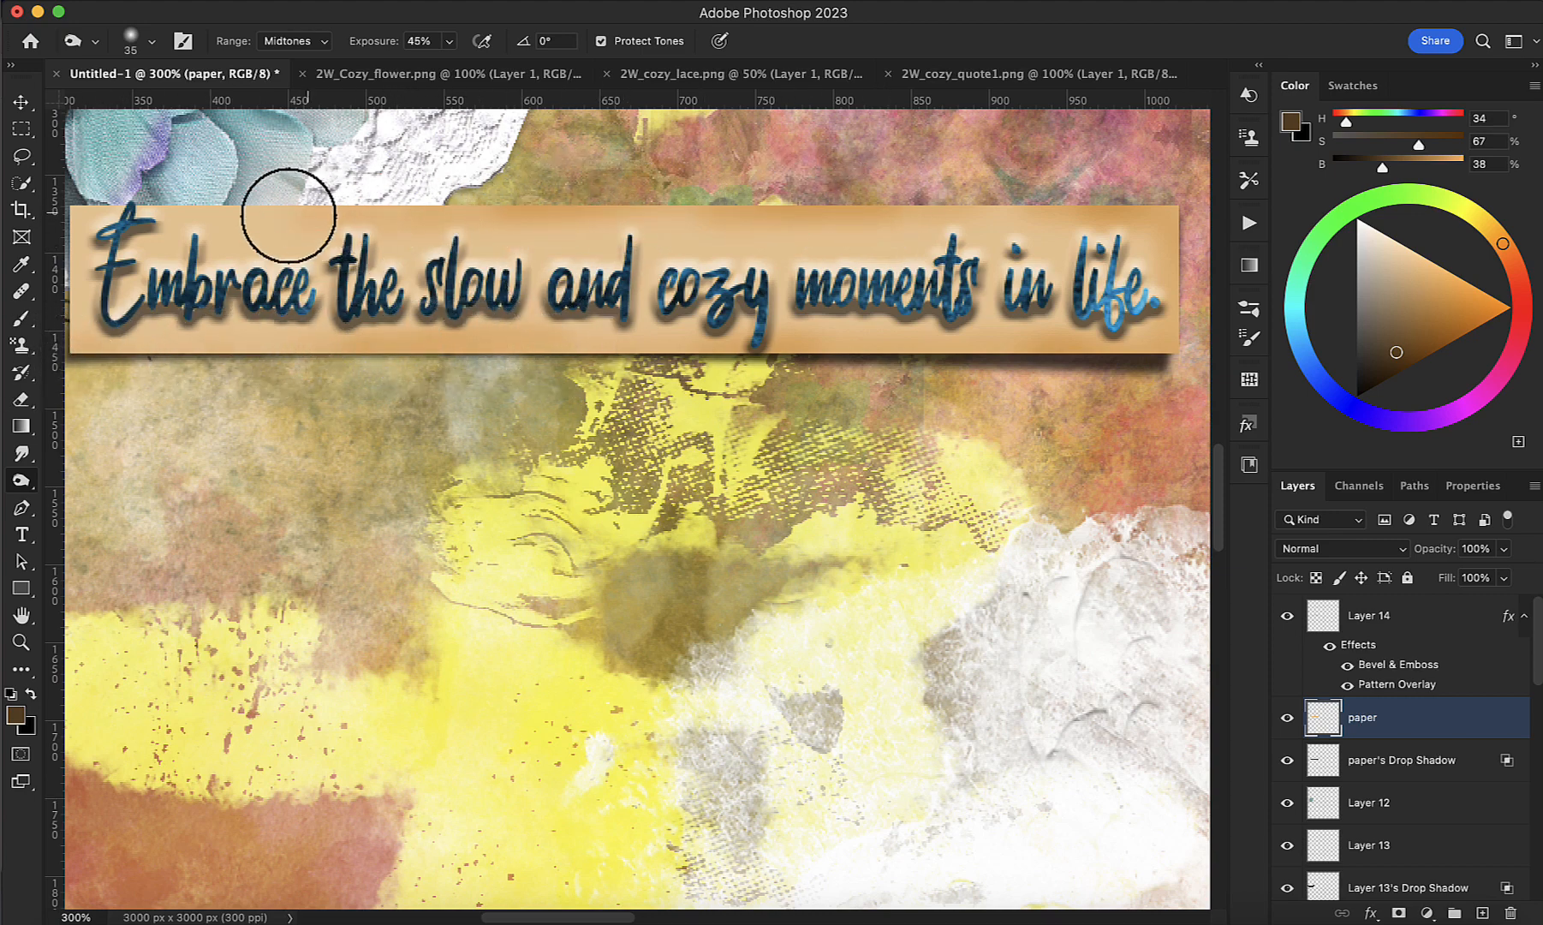
scroll(530, 366, left, 5)
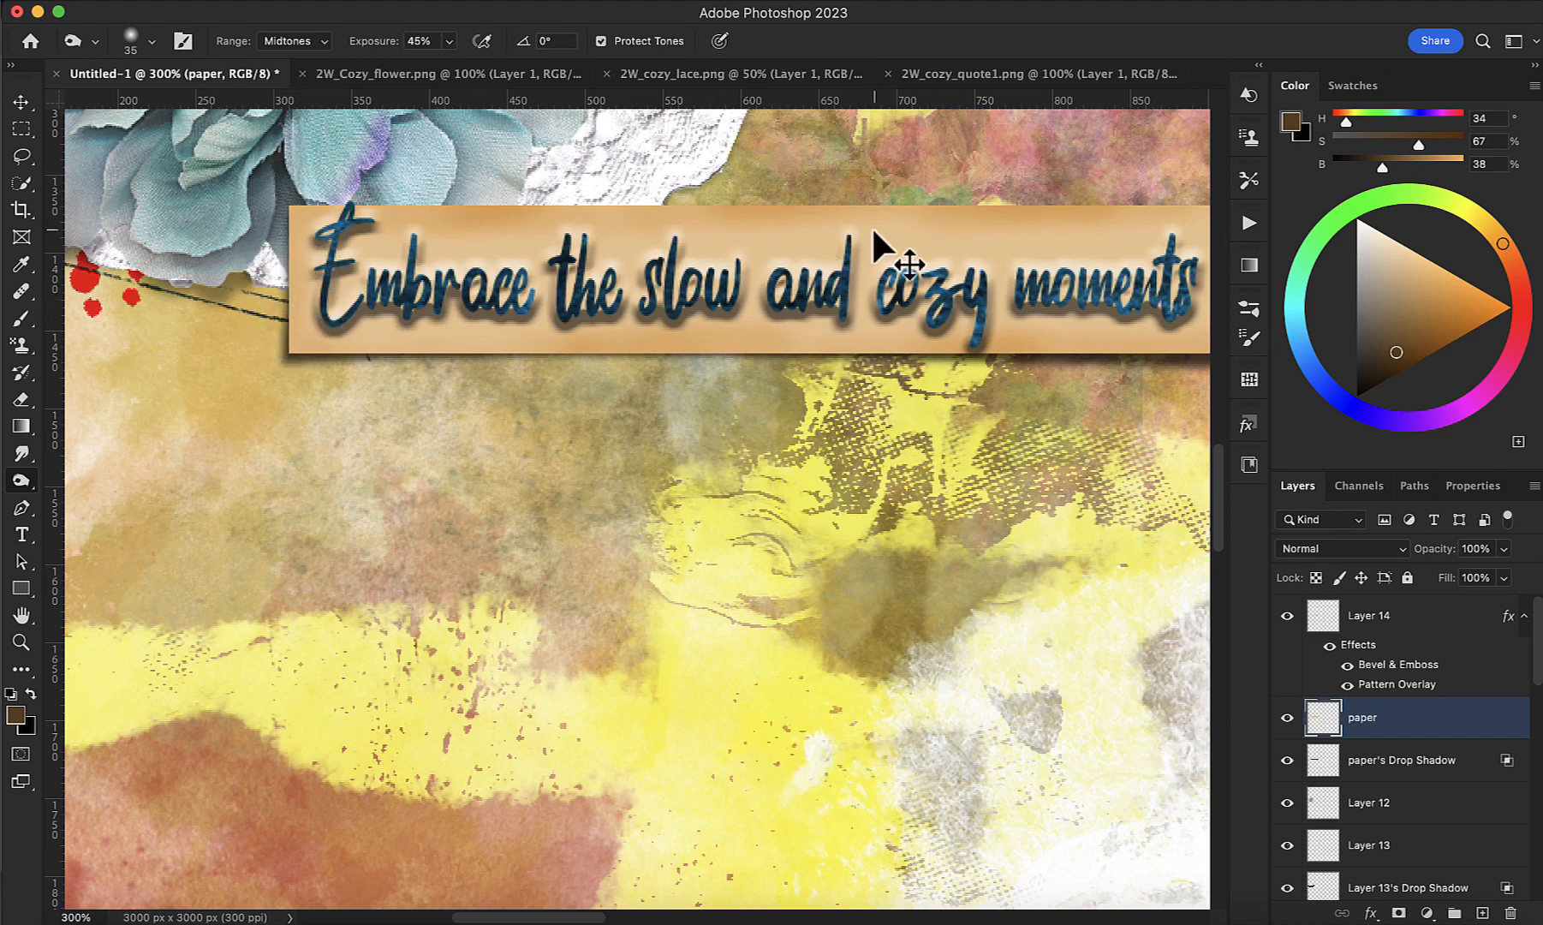
key(super+1)
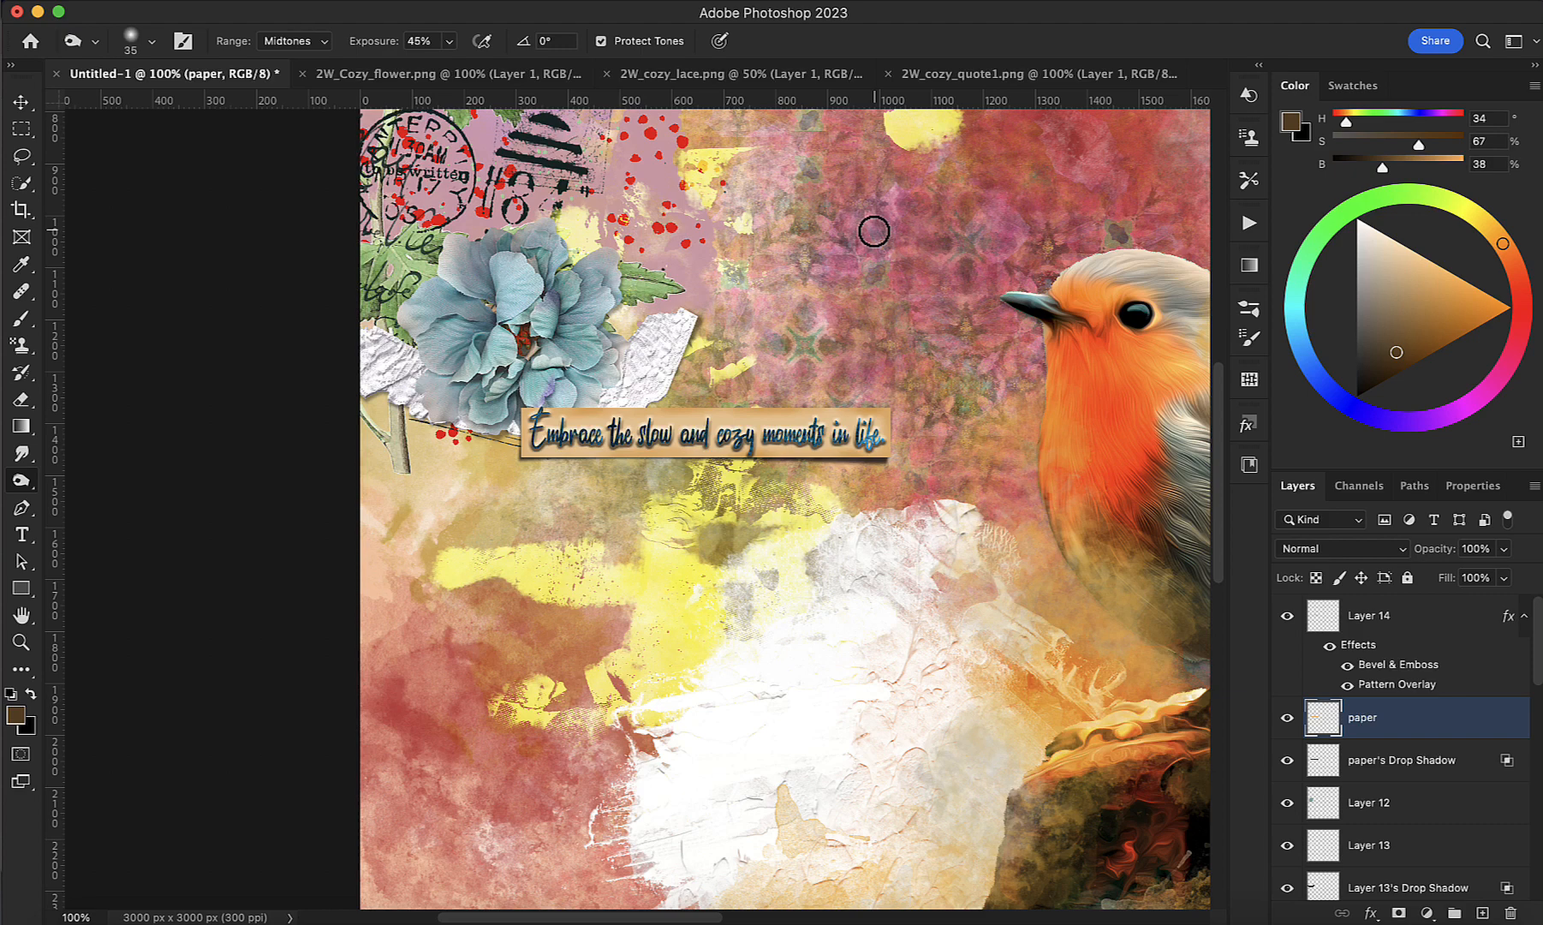
Step: Group Layer 14, paper and the paper's drop shadow, and place the group directly beneath Layer 12
click(1407, 771)
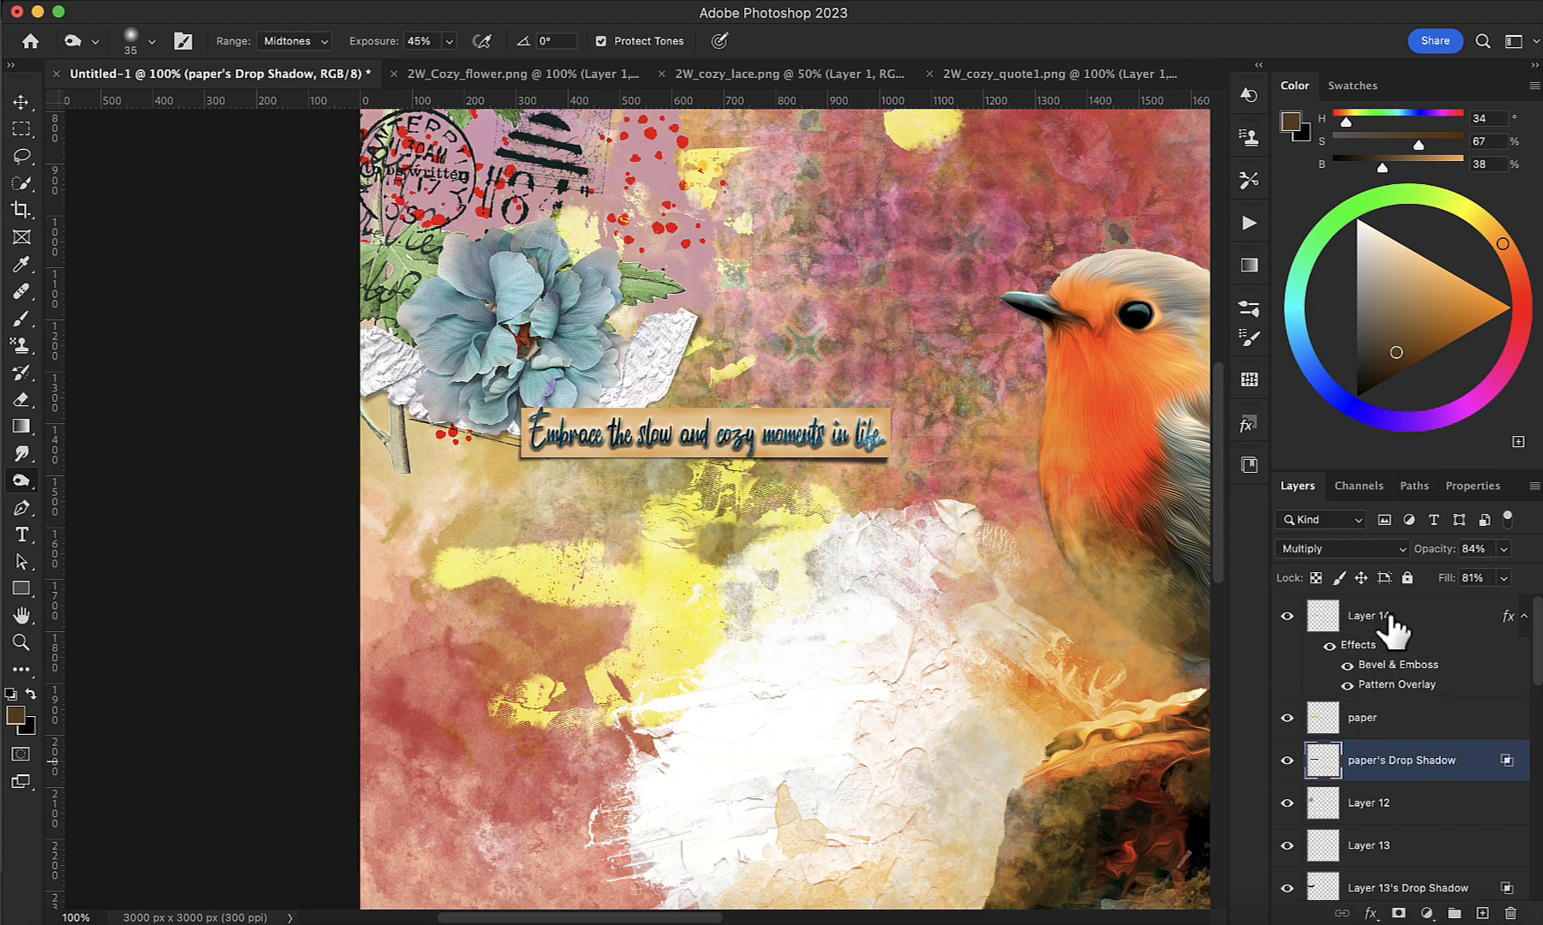
shift+click(1368, 618)
click(1461, 915)
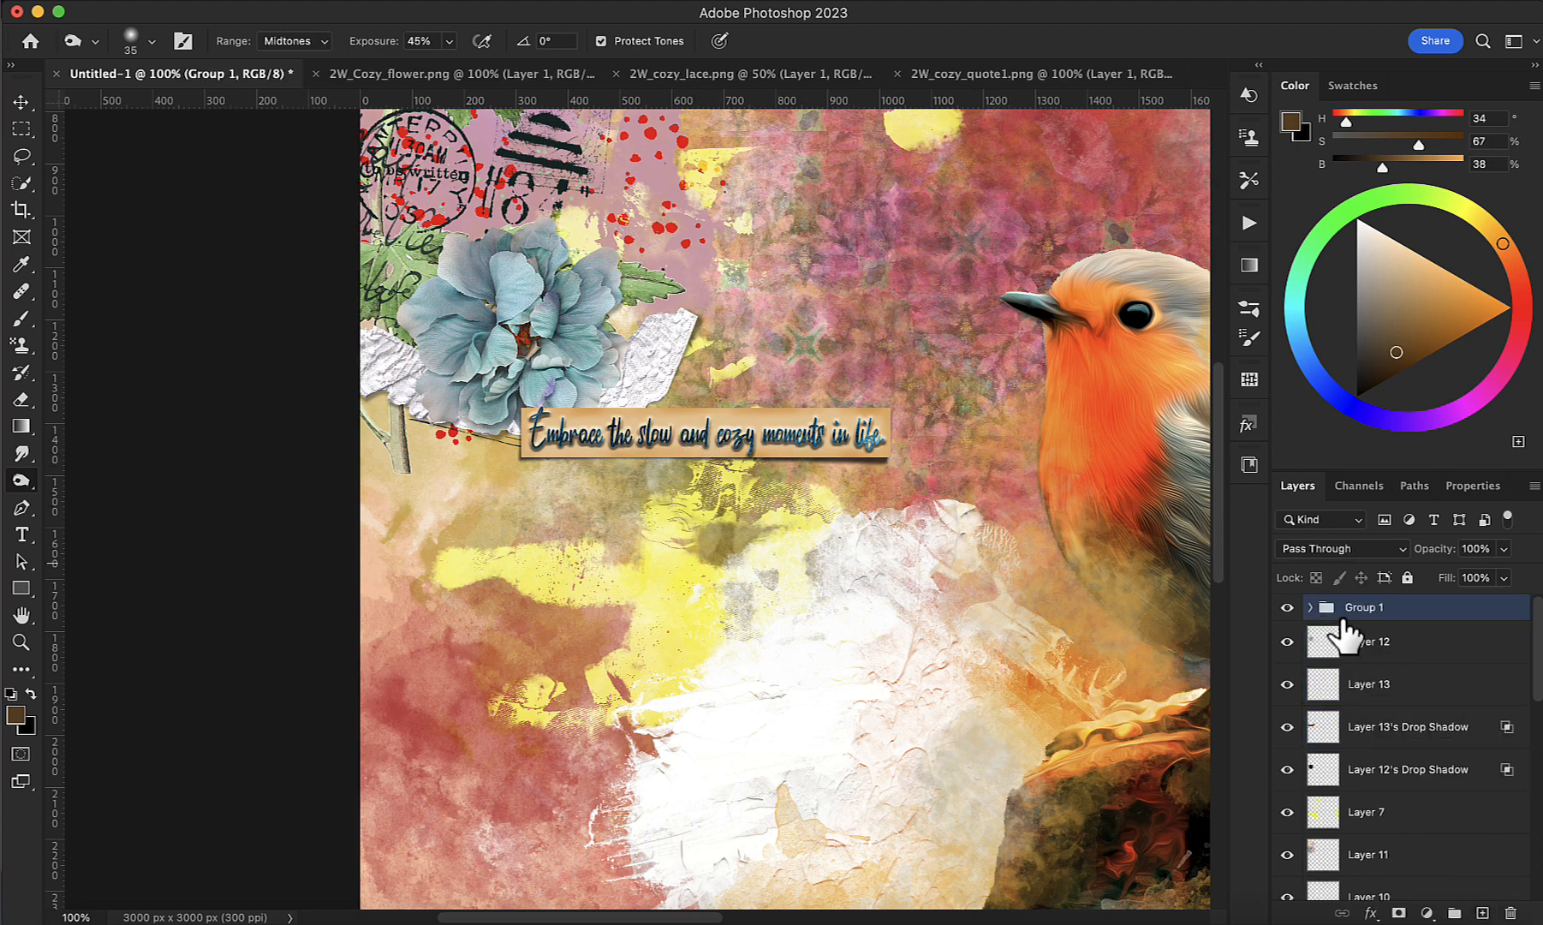
drag(1378, 613, 1381, 654)
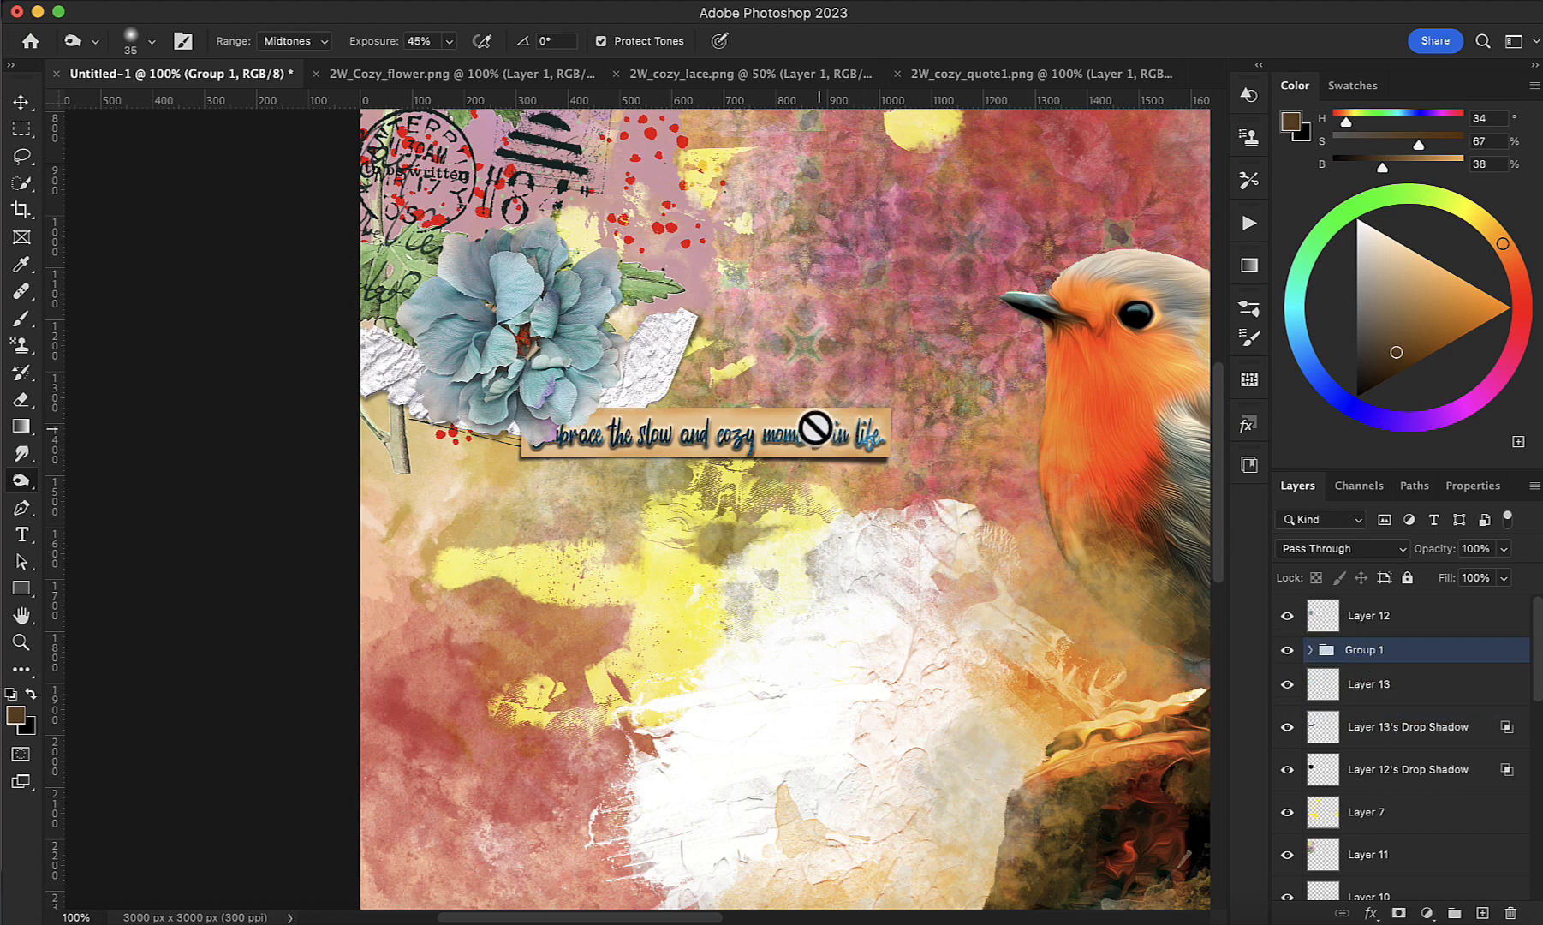
Step: Move the quote group slightly down and right, and scale it to about 72%
click(21, 101)
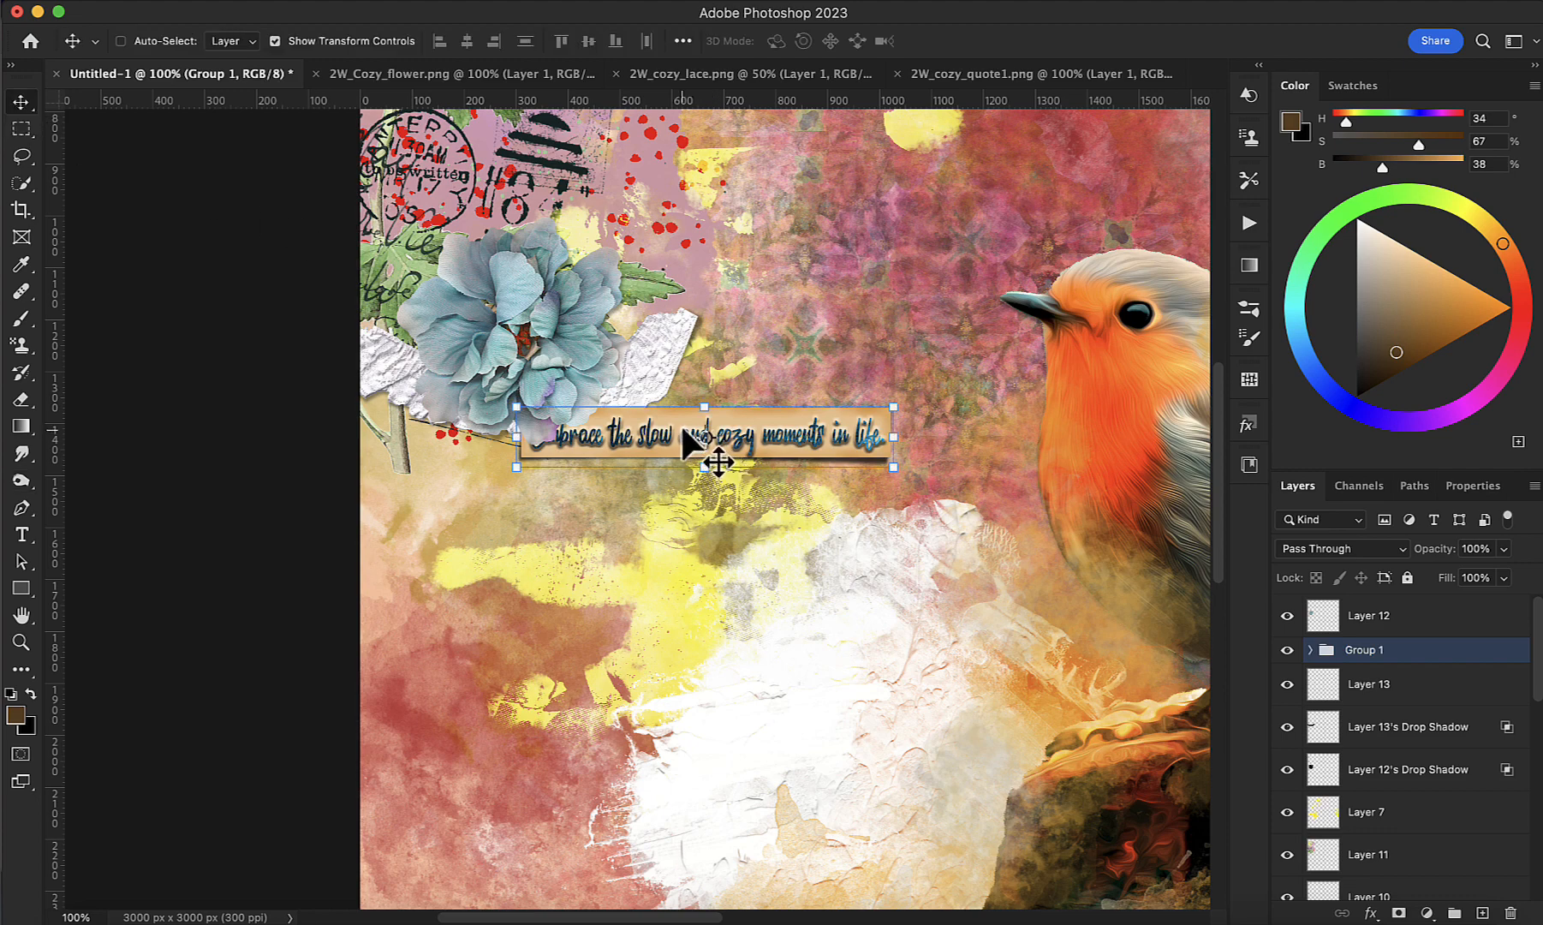
drag(682, 431, 701, 455)
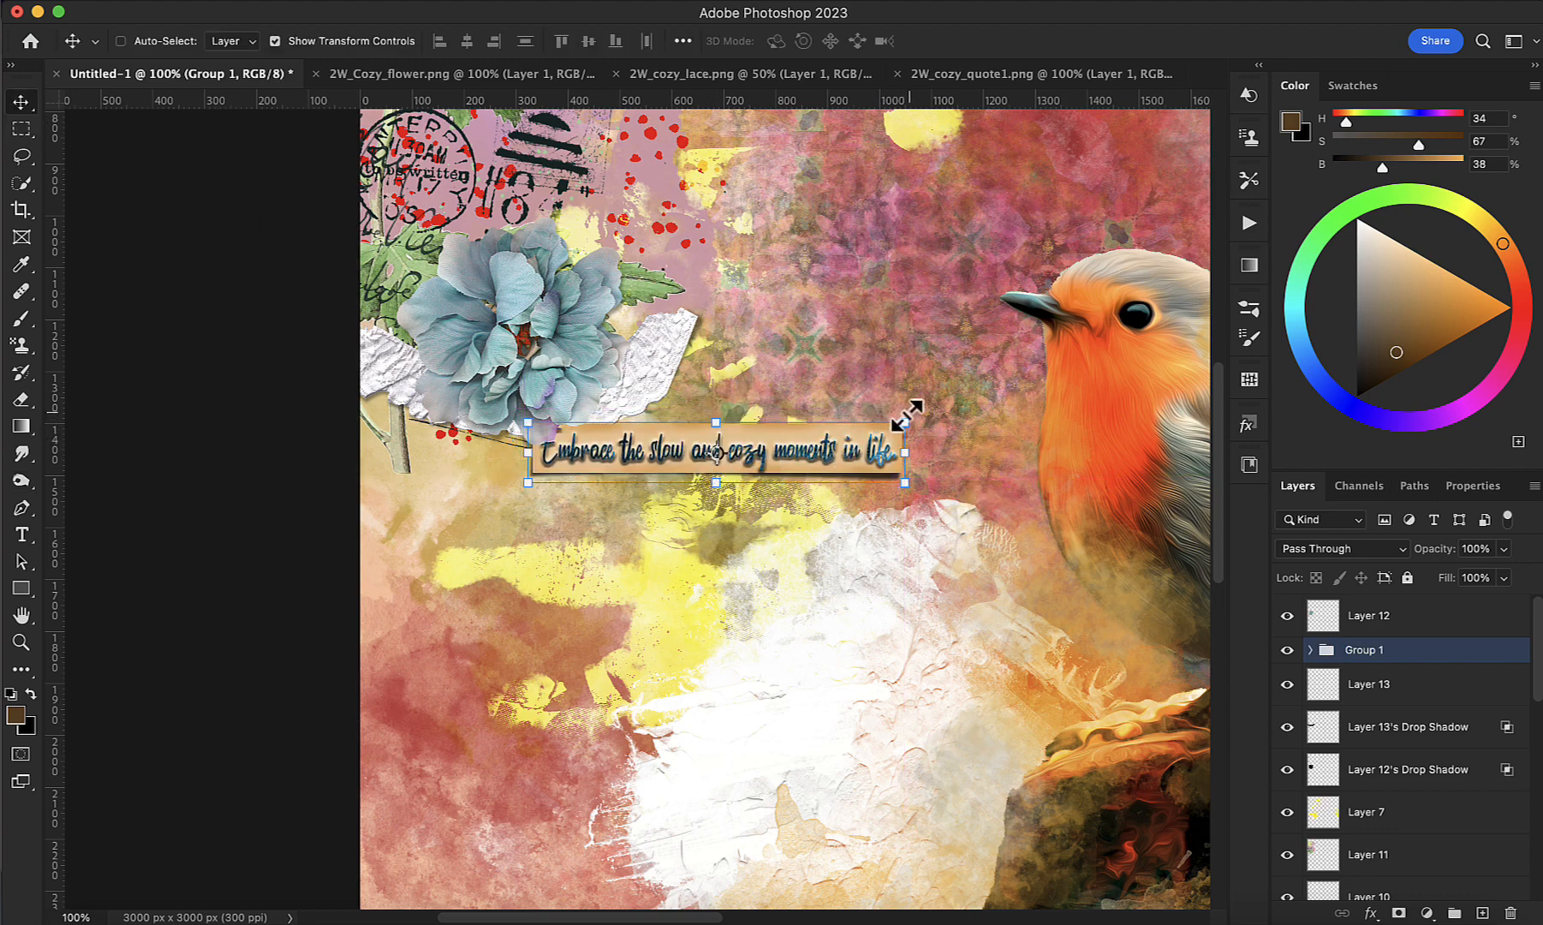
drag(905, 416, 757, 446)
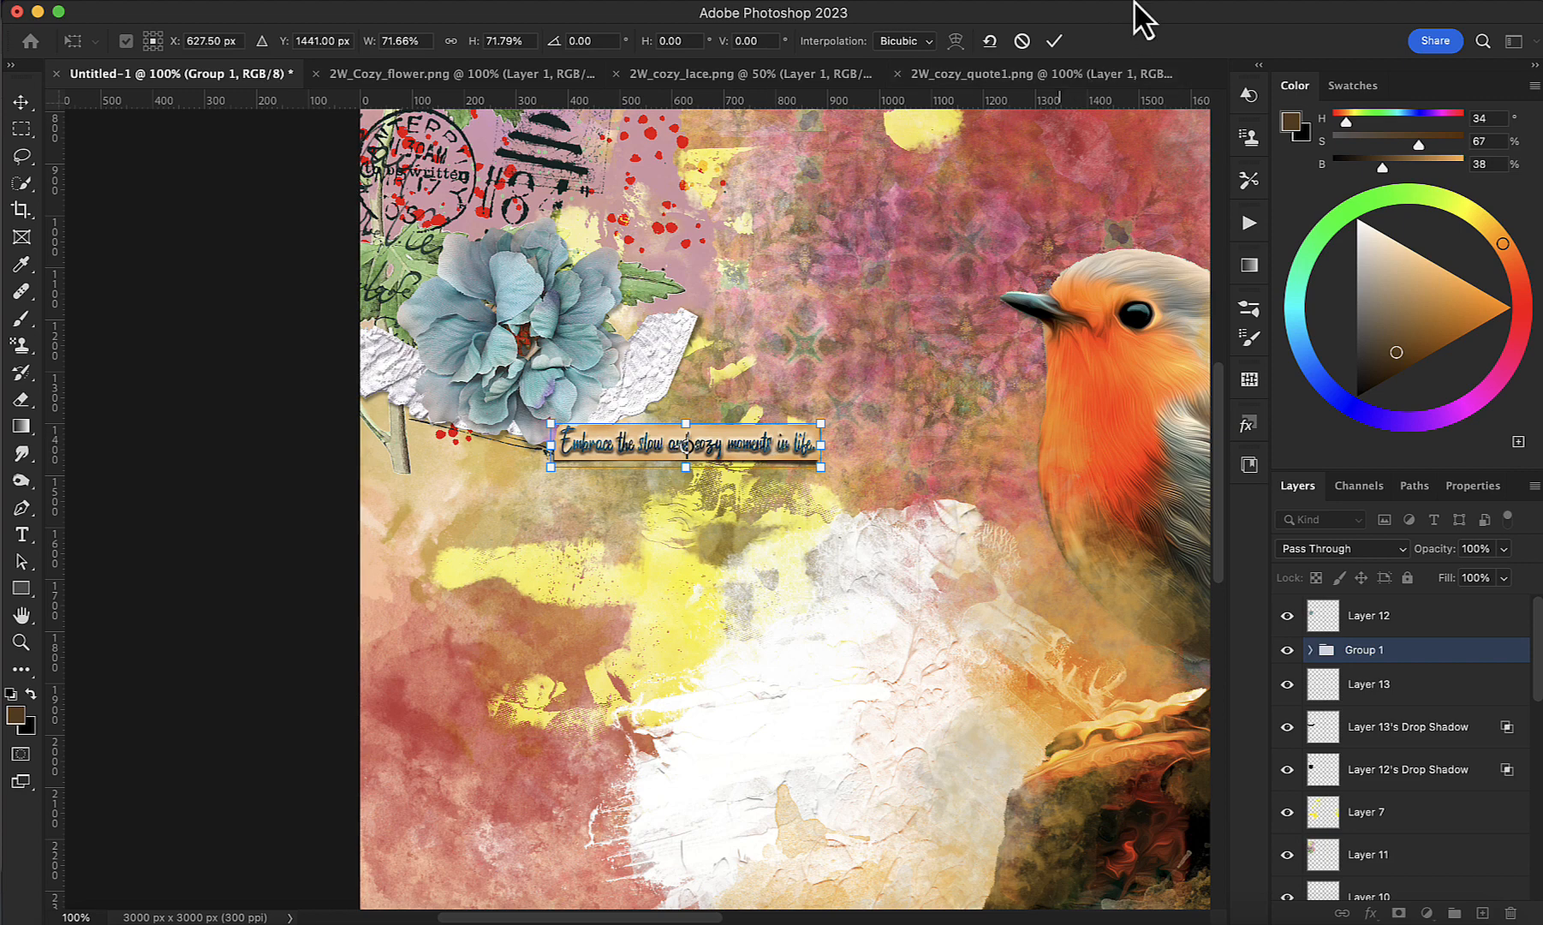
click(1054, 40)
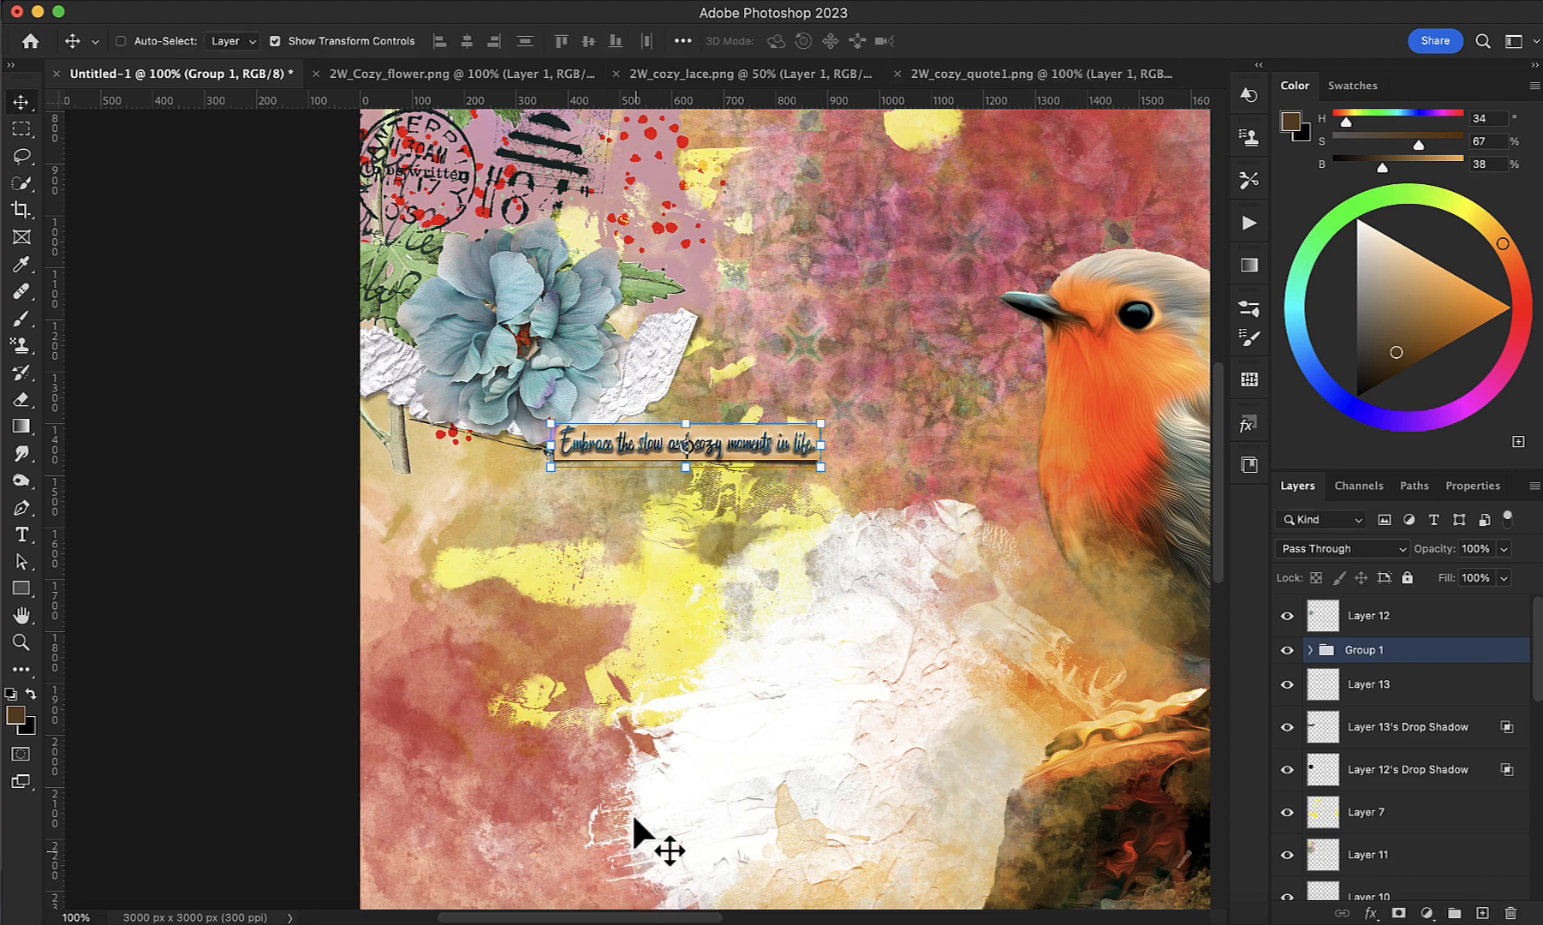
Step: Move the quote group about 150 px left so it tucks under the blue flower and lace
key(super+minus)
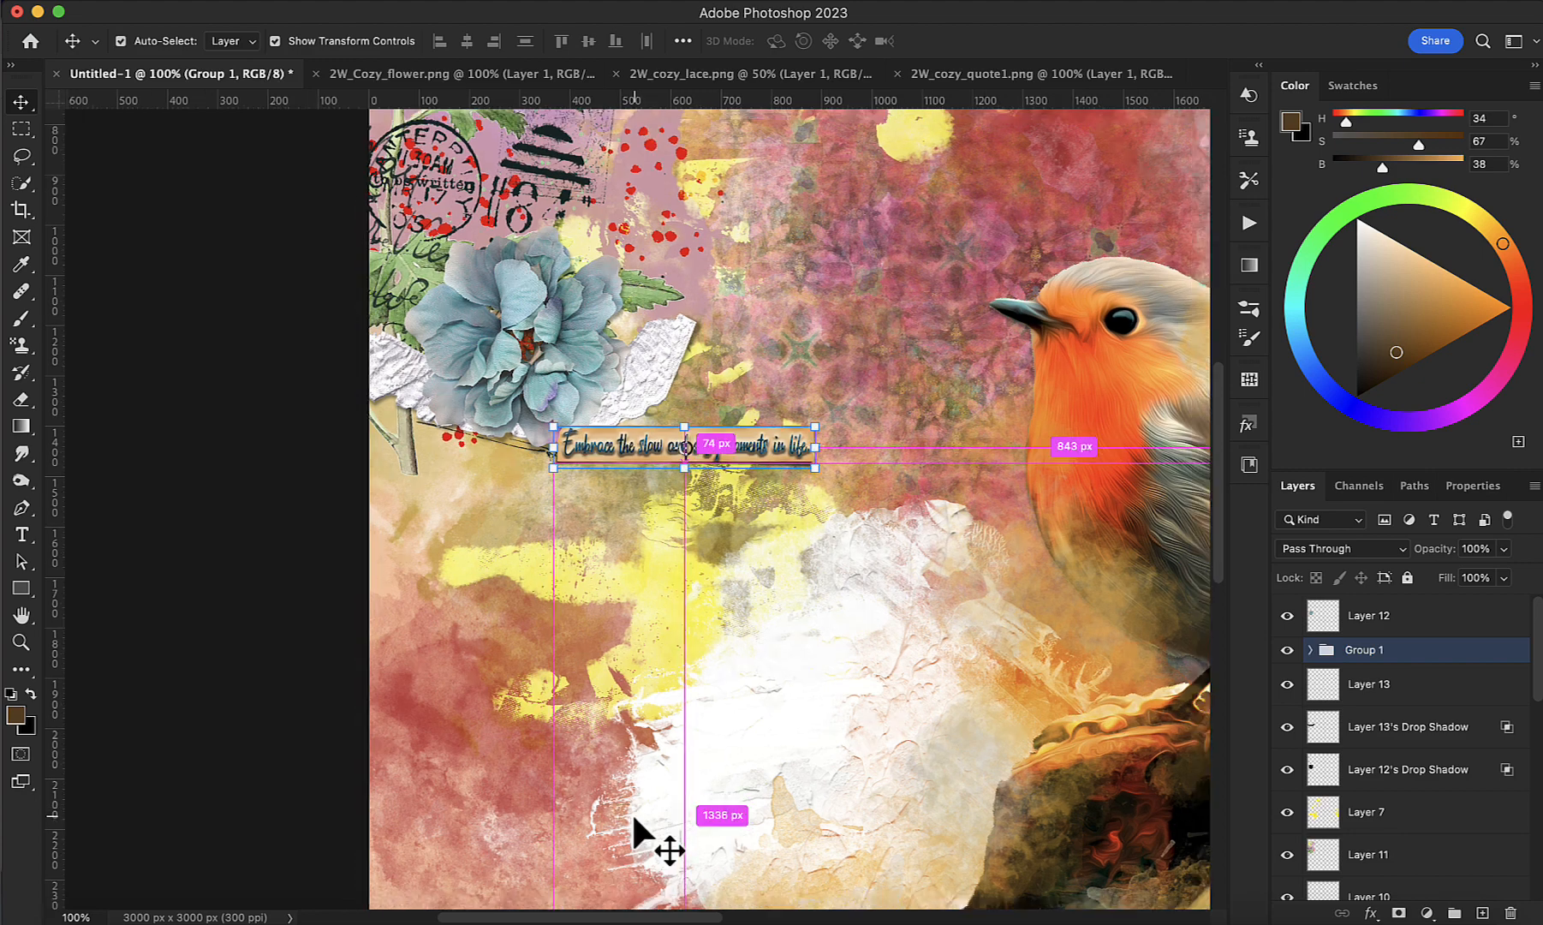
key(super+minus)
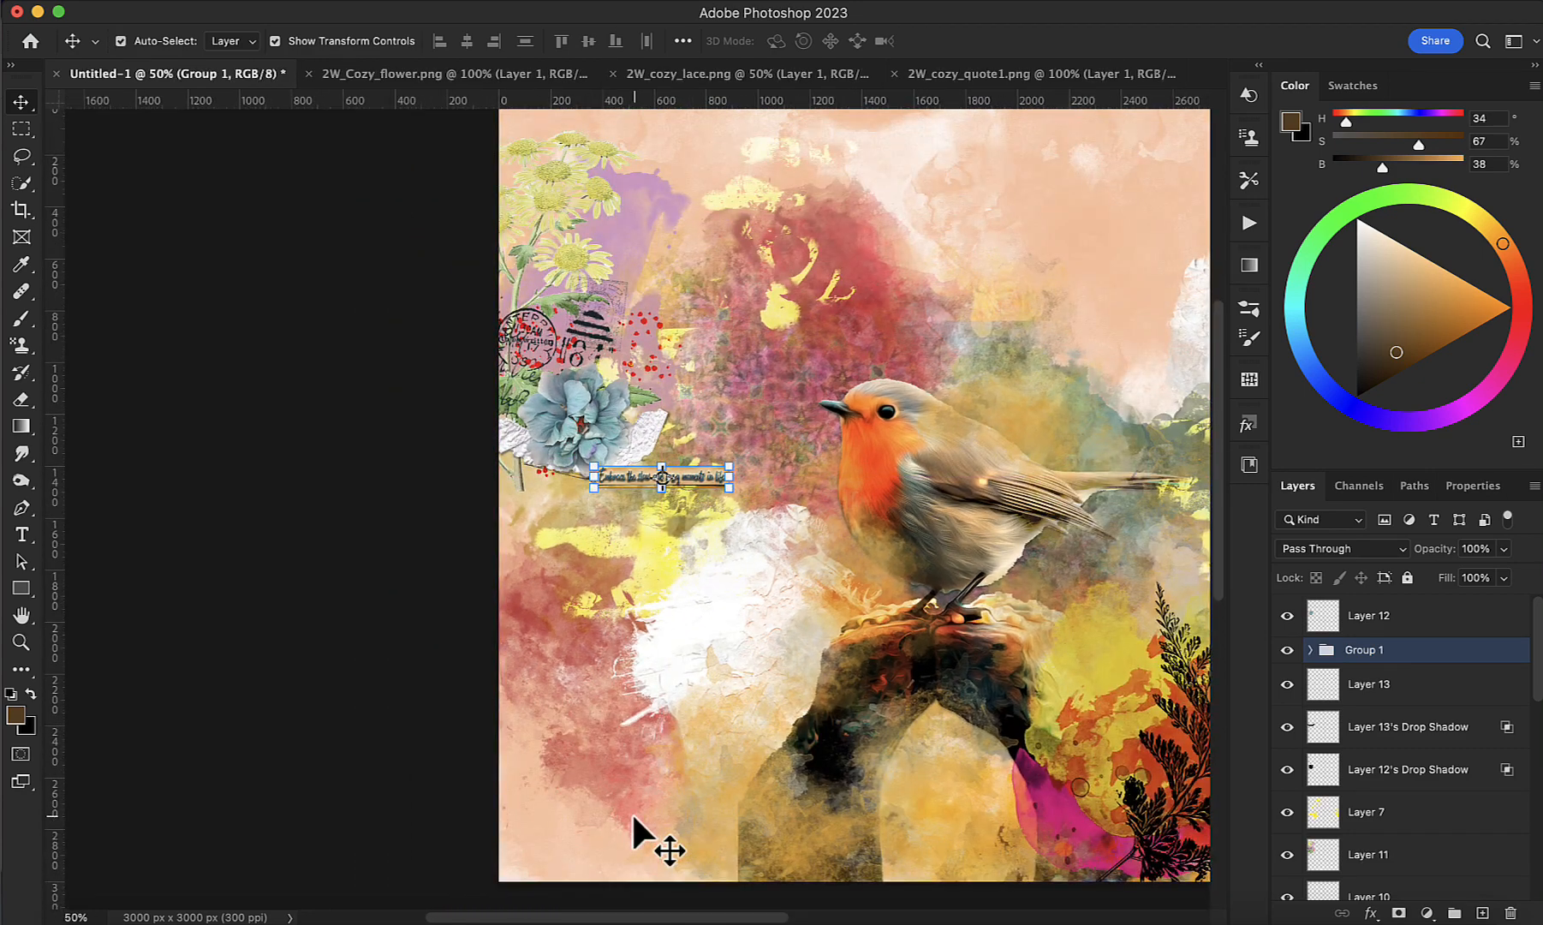
key(super+minus)
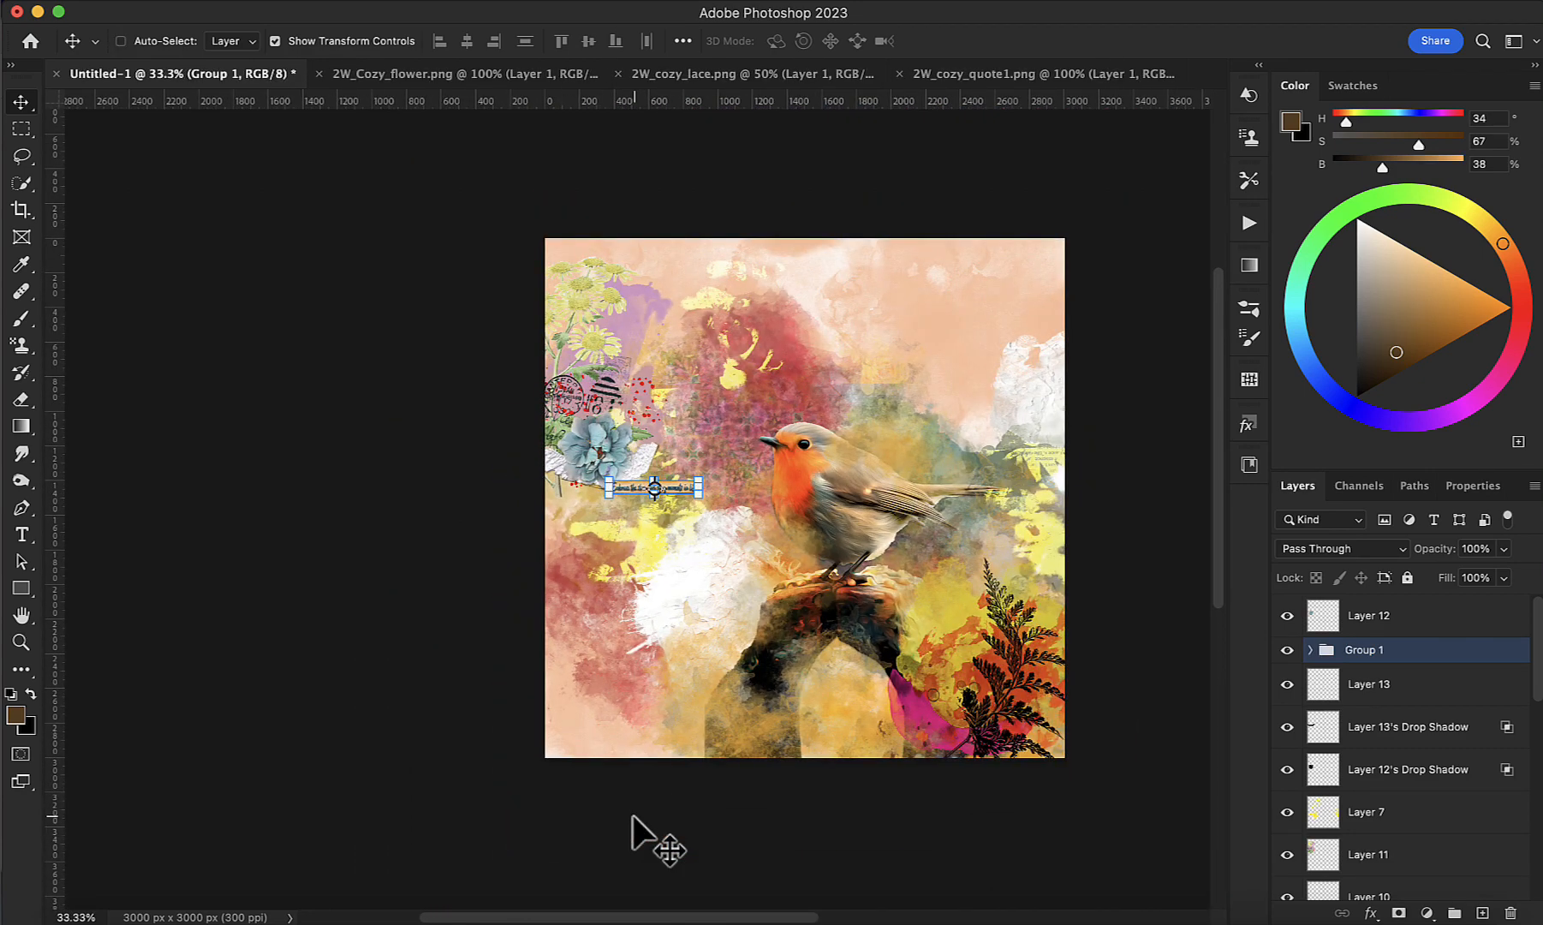
key(super+plus)
key(super+plus)
key(super+plus)
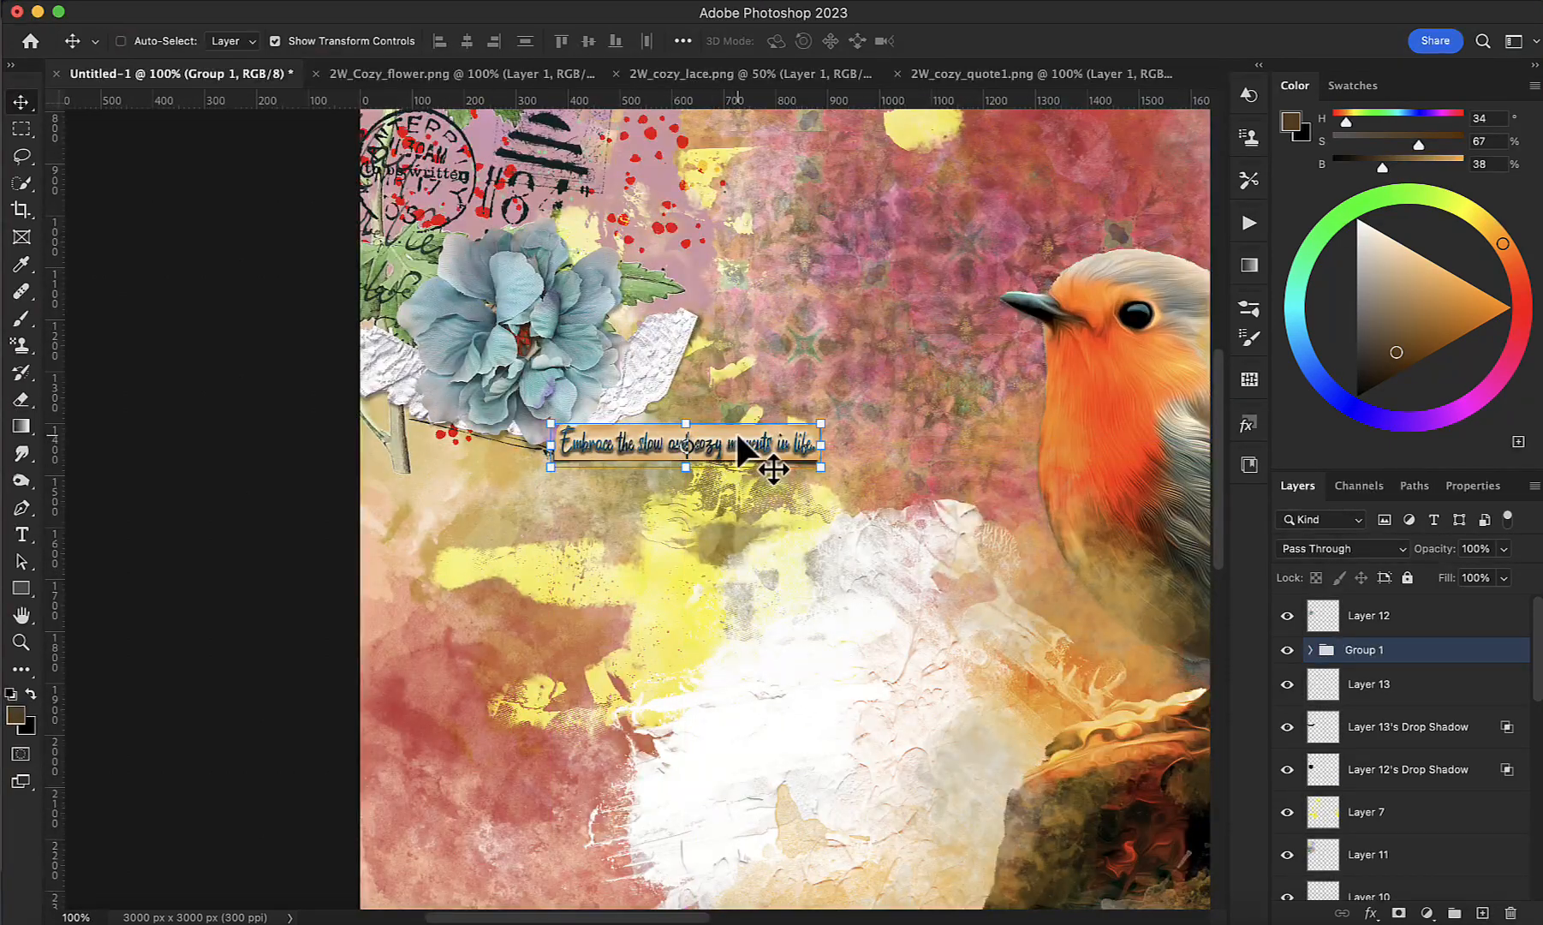
drag(738, 446, 651, 445)
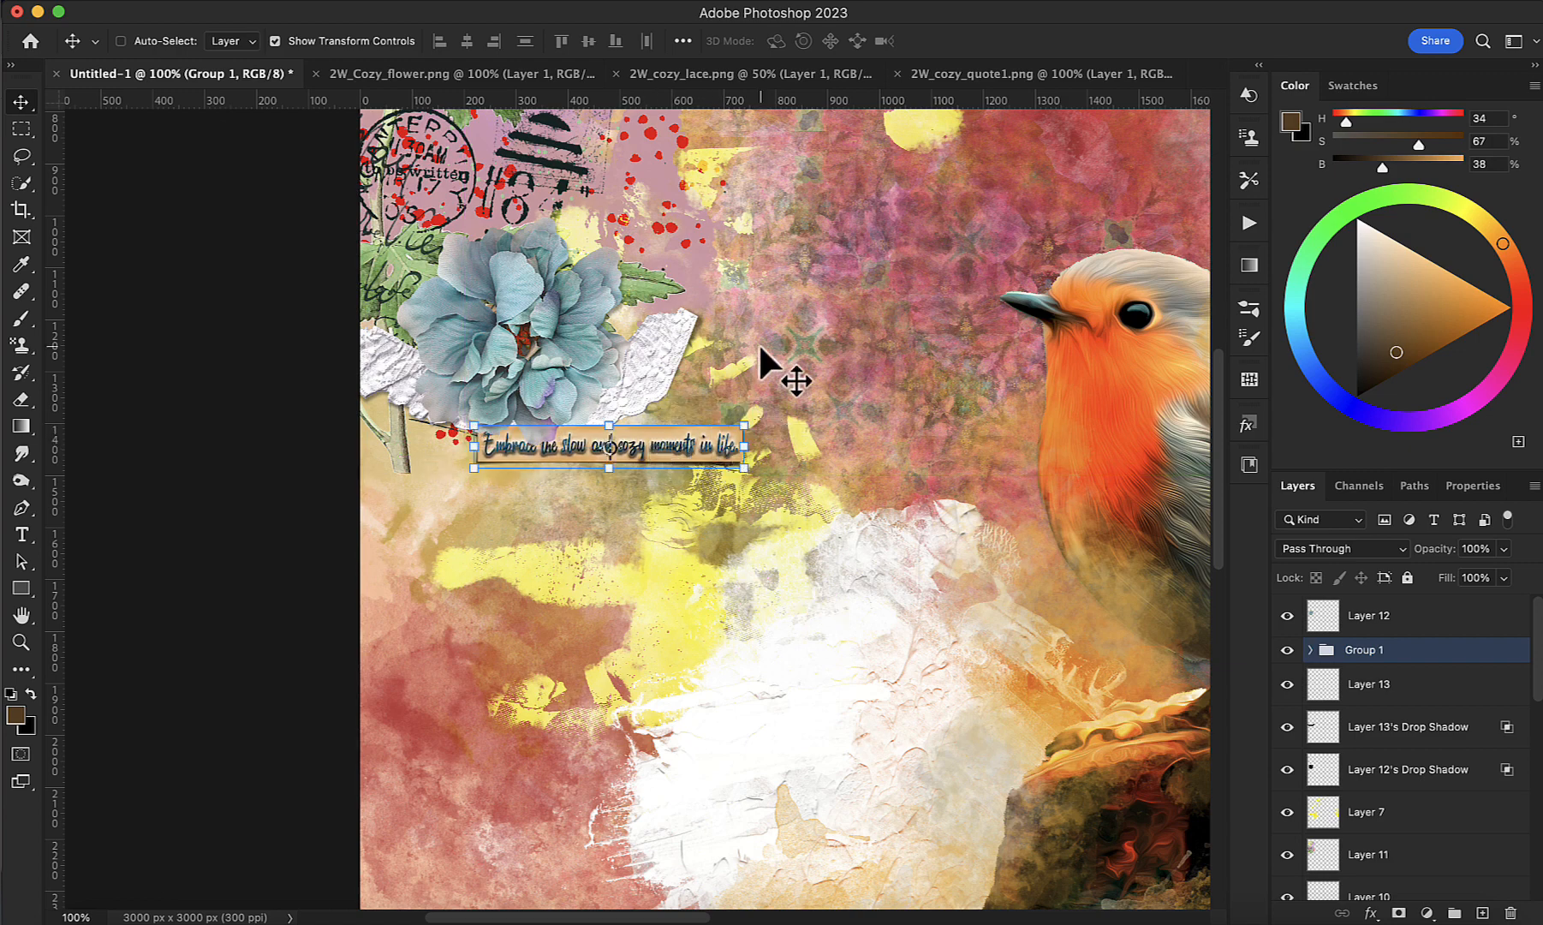
key(super+minus)
key(super+minus)
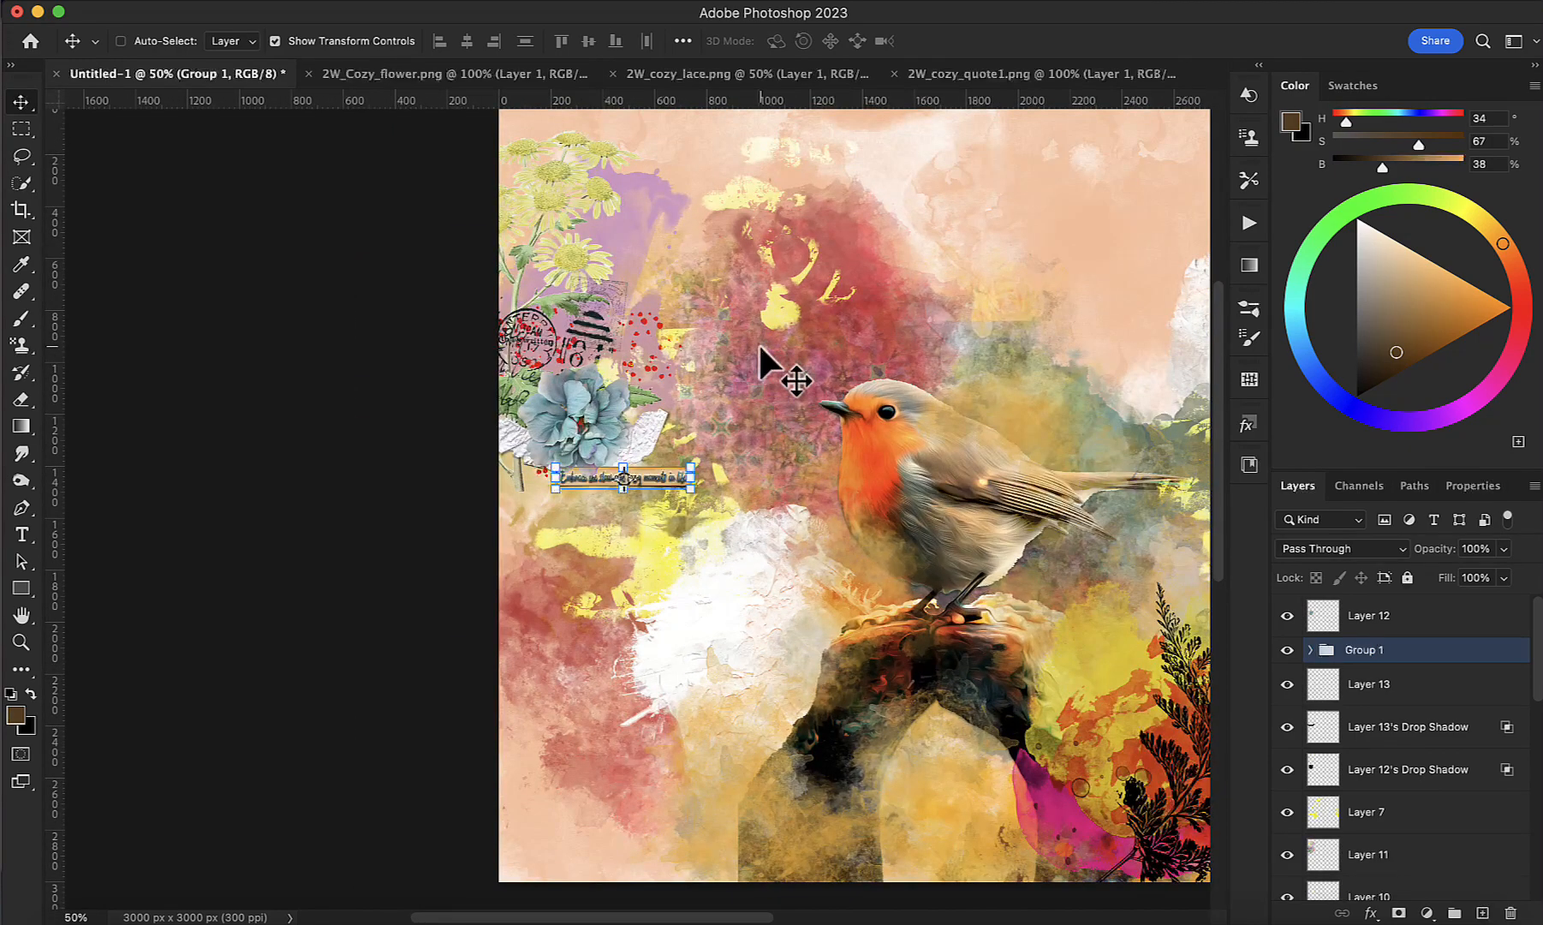
scroll(758, 341, left, 2)
scroll(759, 340, right, 5)
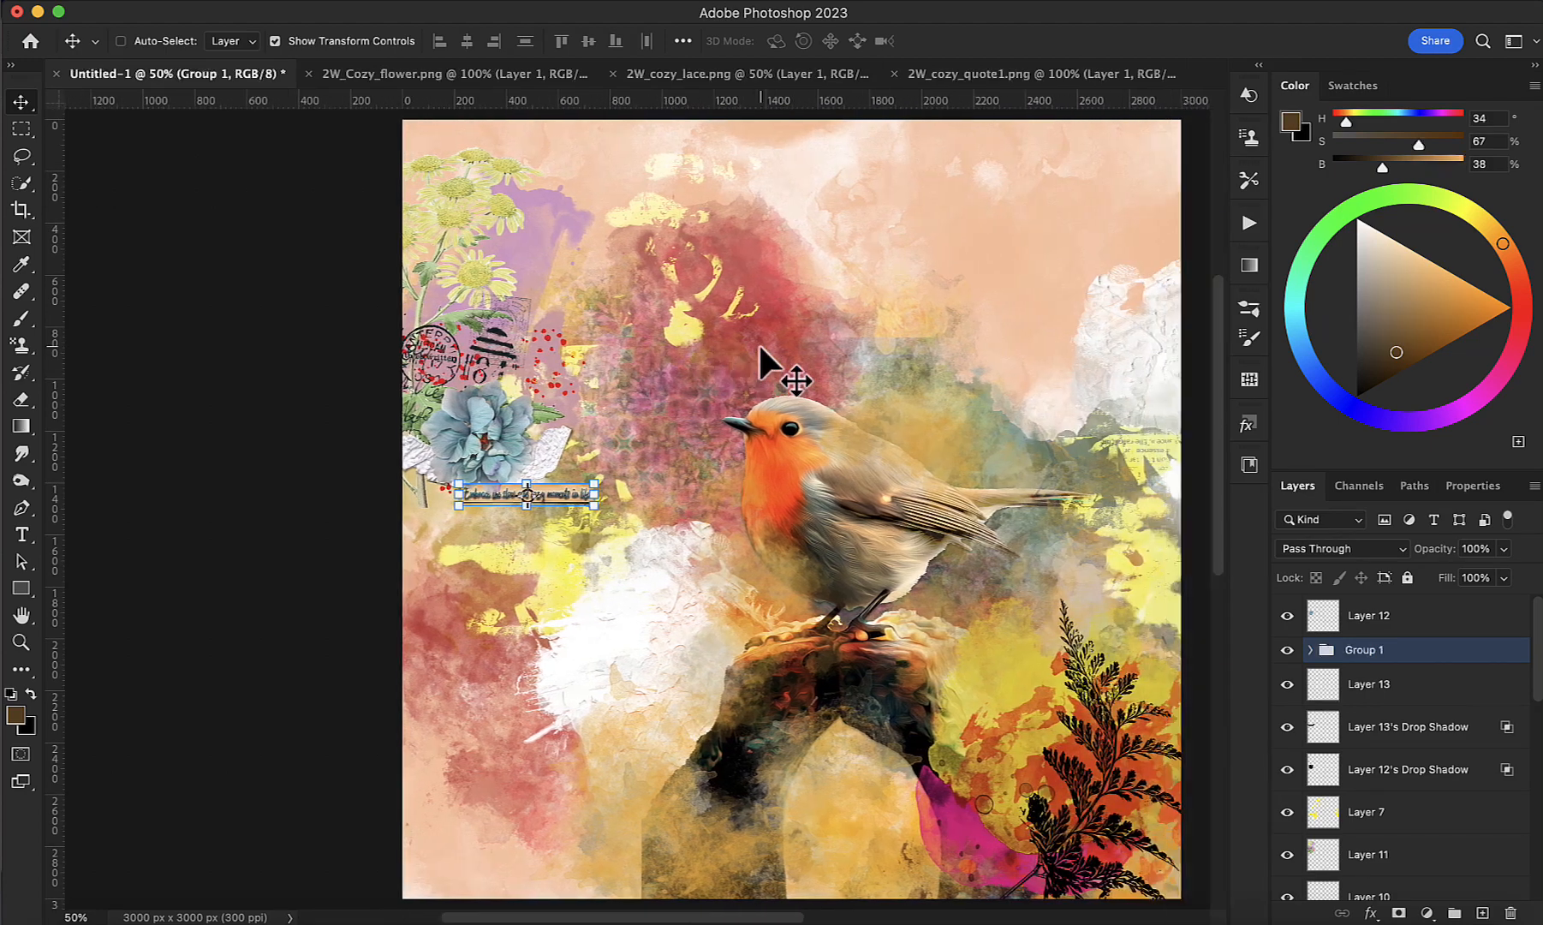